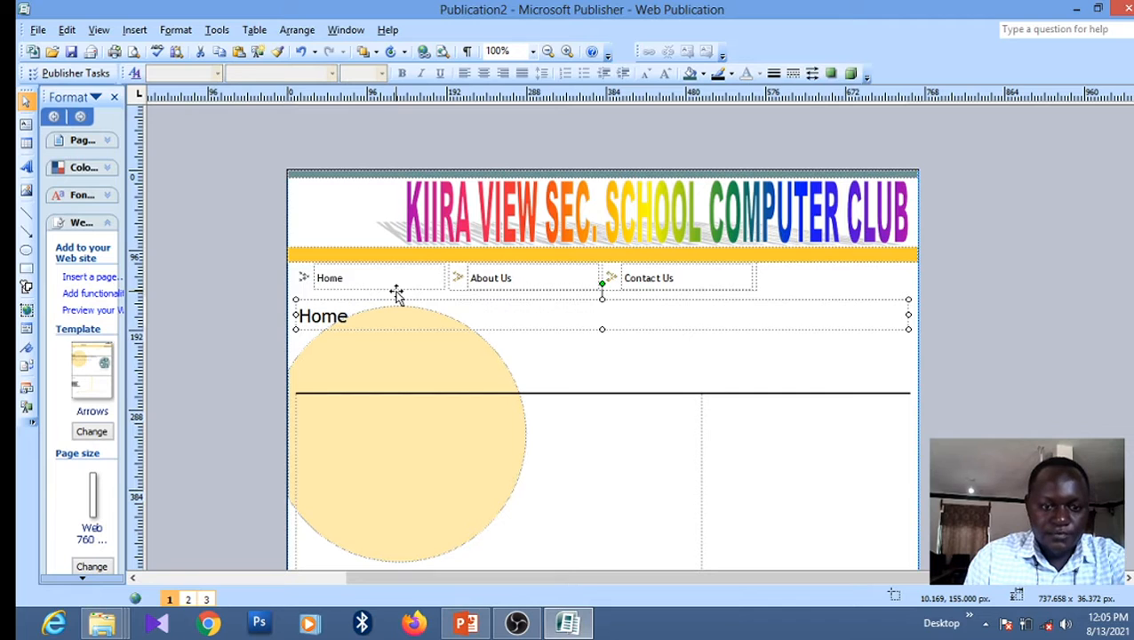
# Move the horizontal rule up two nudges so it sits just under the Home heading
pyautogui.click(412, 394)
pyautogui.press('Up')
pyautogui.press('Up')
pyautogui.press('Up')
pyautogui.press('Up')
pyautogui.press('Up')
pyautogui.press('Up')
pyautogui.press('Up')
pyautogui.press('Up')
pyautogui.press('Up')
pyautogui.press('Up')
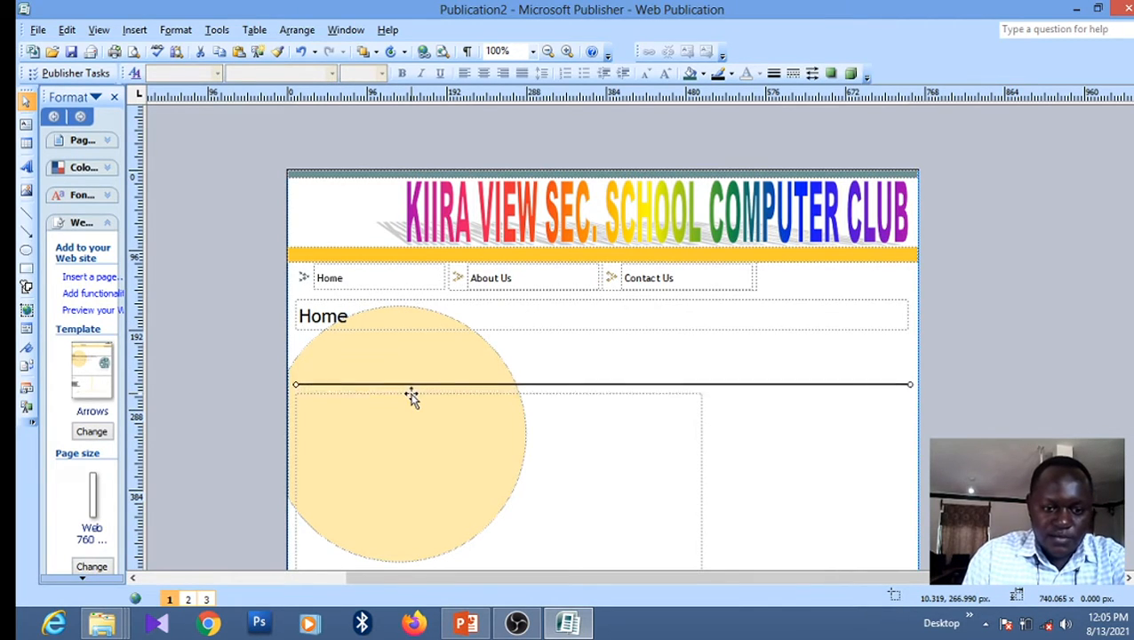
pyautogui.press('Up')
pyautogui.press('Up')
pyautogui.press('Up')
pyautogui.press('Up')
pyautogui.press('Up')
pyautogui.press('Up')
pyautogui.press('Up')
pyautogui.press('Up')
pyautogui.press('Up')
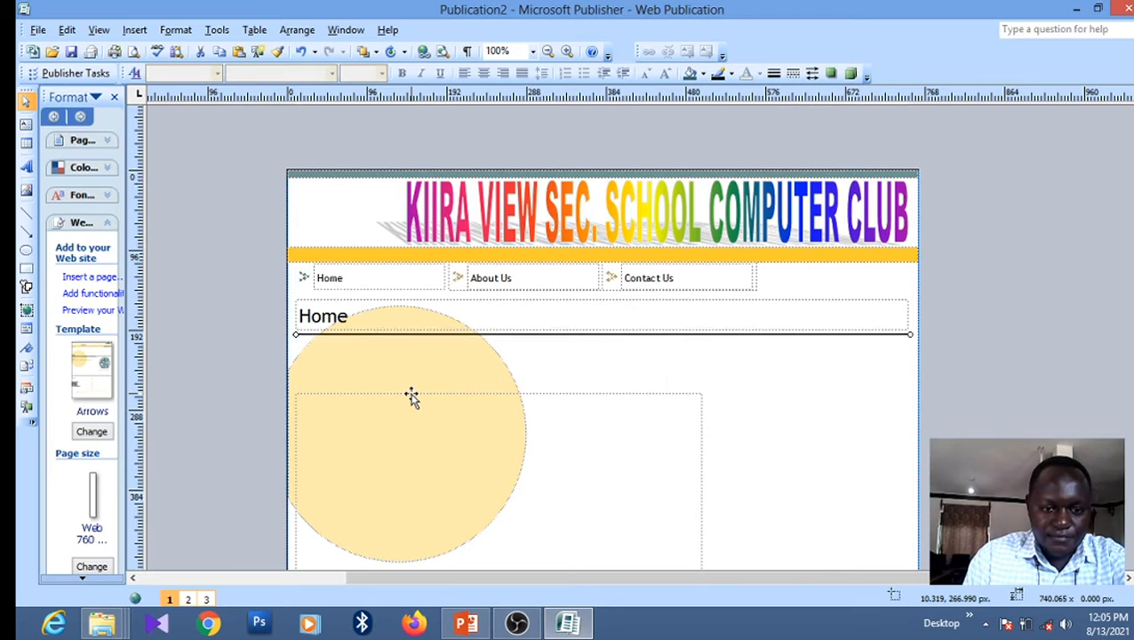
# Raise the body text box below the rule, narrow it slightly, and place the cursor inside it
pyautogui.click(570, 396)
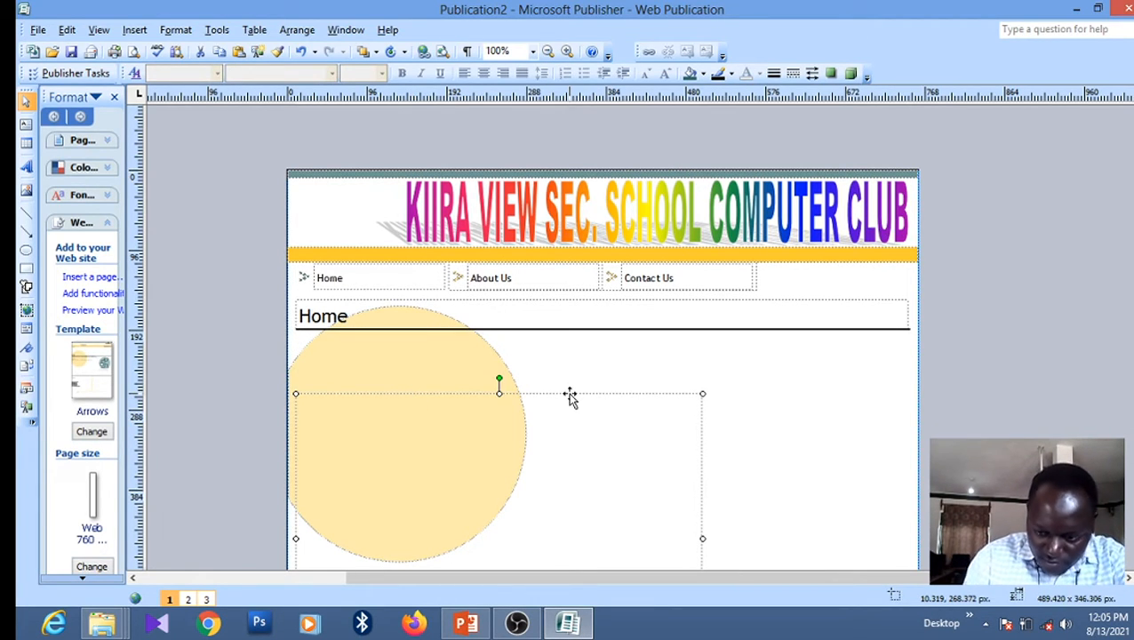
pyautogui.press('Up')
pyautogui.press('Up')
pyautogui.press('Up')
pyautogui.press('Up')
pyautogui.press('Up')
pyautogui.press('Up')
pyautogui.press('Up')
pyautogui.press('Up')
pyautogui.press('Up')
pyautogui.press('Up')
pyautogui.press('Up')
pyautogui.press('Up')
pyautogui.press('Up')
pyautogui.press('Up')
pyautogui.press('Up')
pyautogui.press('Up')
pyautogui.press('Up')
pyautogui.press('Up')
pyautogui.press('Up')
pyautogui.press('Up')
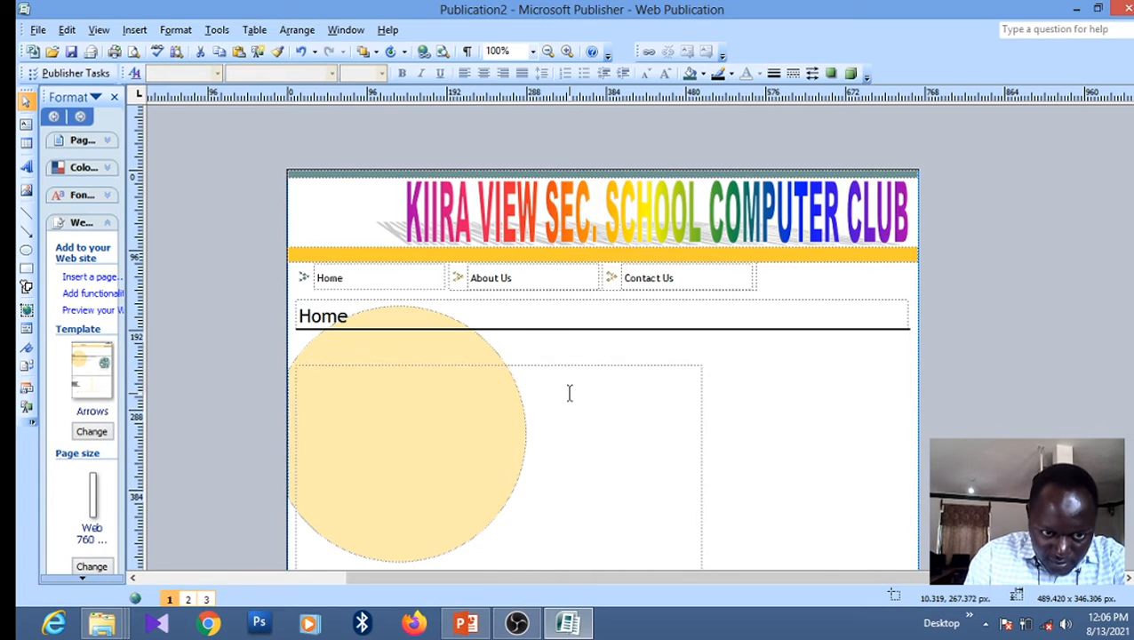
pyautogui.press('Up')
pyautogui.press('Up')
pyautogui.press('Up')
pyautogui.press('Up')
pyautogui.press('Up')
pyautogui.press('Up')
pyautogui.press('Up')
pyautogui.press('Up')
pyautogui.press('Up')
pyautogui.press('Up')
pyautogui.press('Up')
pyautogui.press('Up')
pyautogui.press('Up')
pyautogui.press('Up')
pyautogui.press('Up')
pyautogui.press('Up')
pyautogui.press('Up')
pyautogui.press('Up')
pyautogui.press('Up')
pyautogui.press('Up')
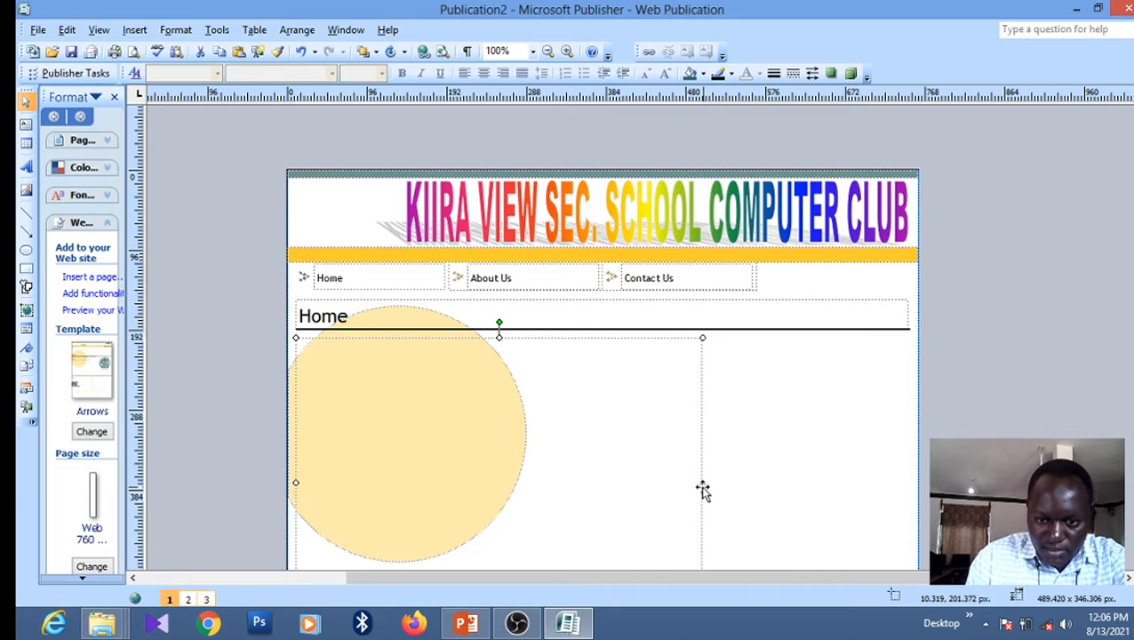
pyautogui.moveTo(701, 480); pyautogui.dragTo(692, 481)
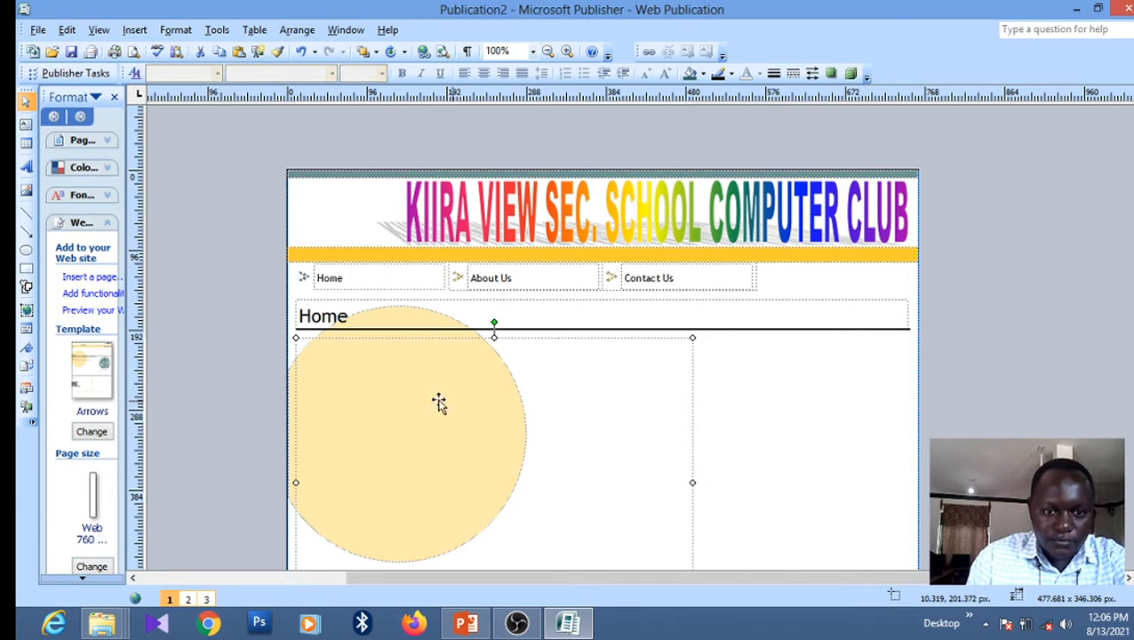
pyautogui.click(338, 364)
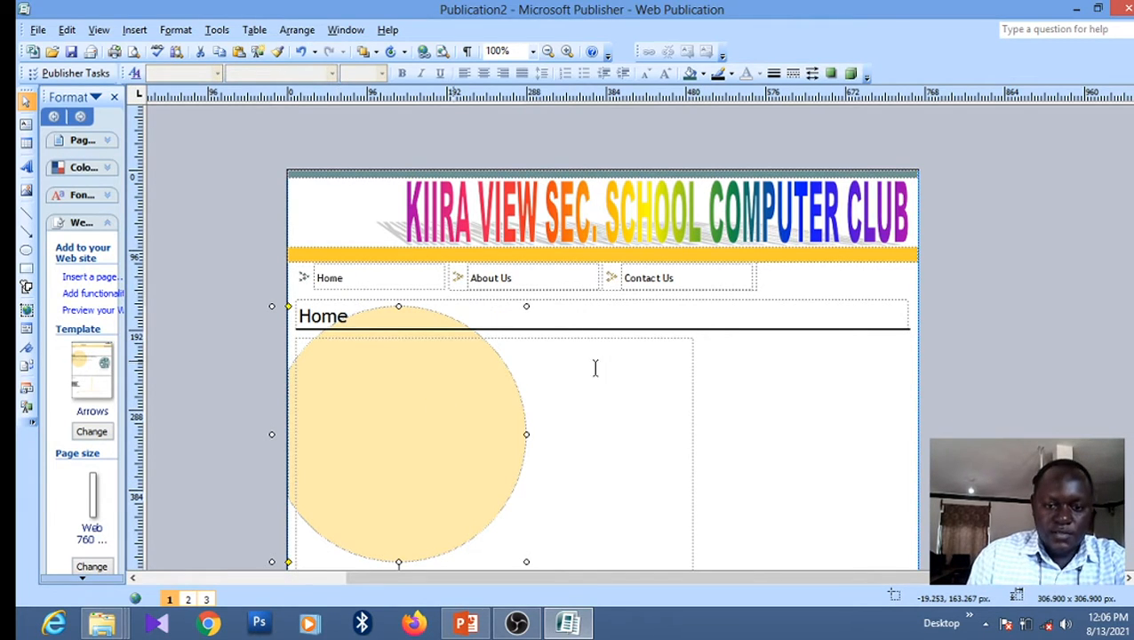
pyautogui.click(629, 364)
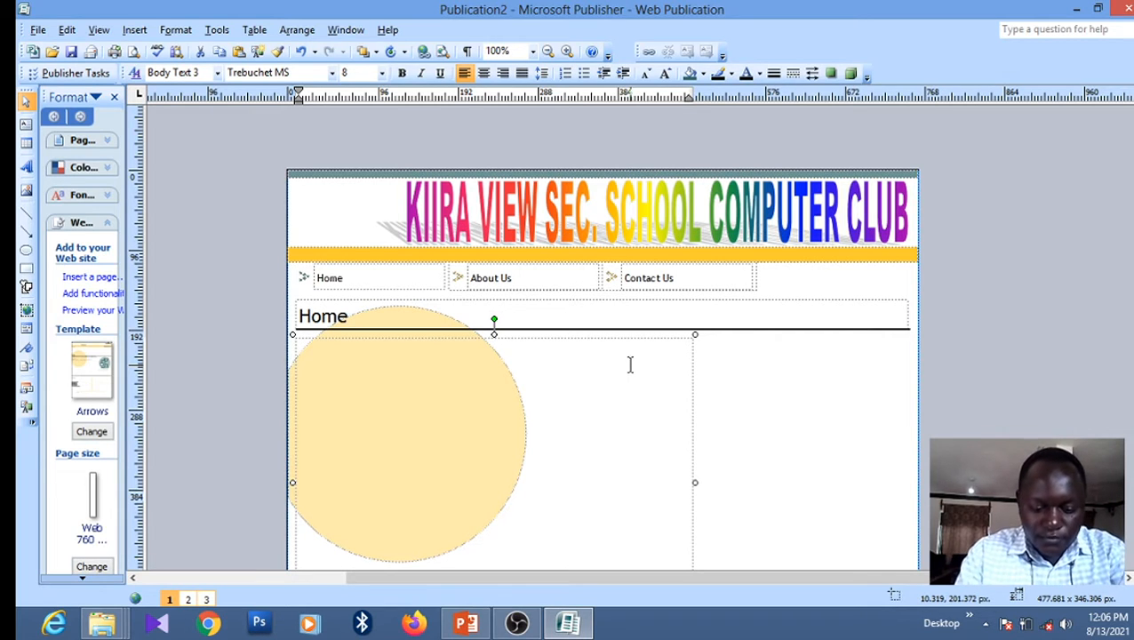
# Type 'The computer club is one of the most active clubs in school' into the body text box
pyautogui.write('The')
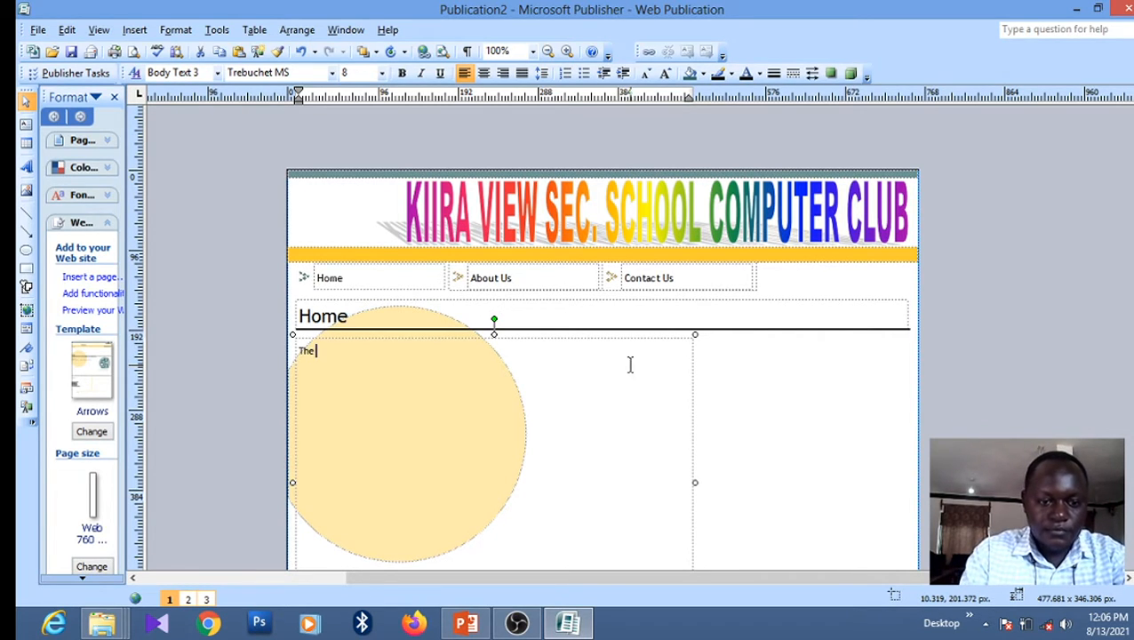
pyautogui.write(' com')
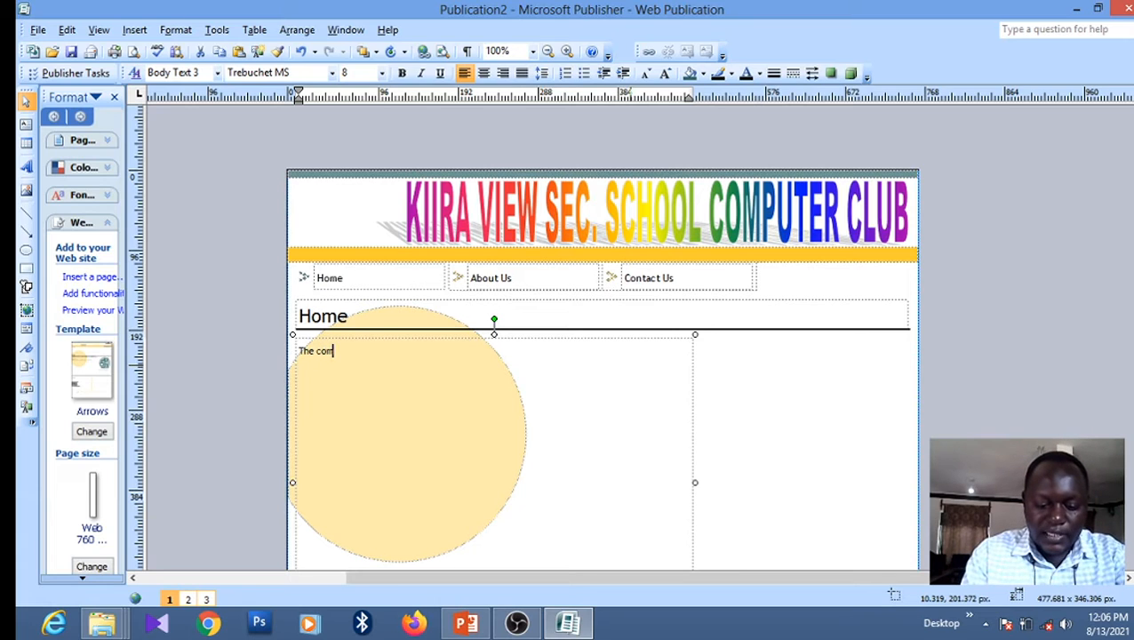
pyautogui.write('puter club')
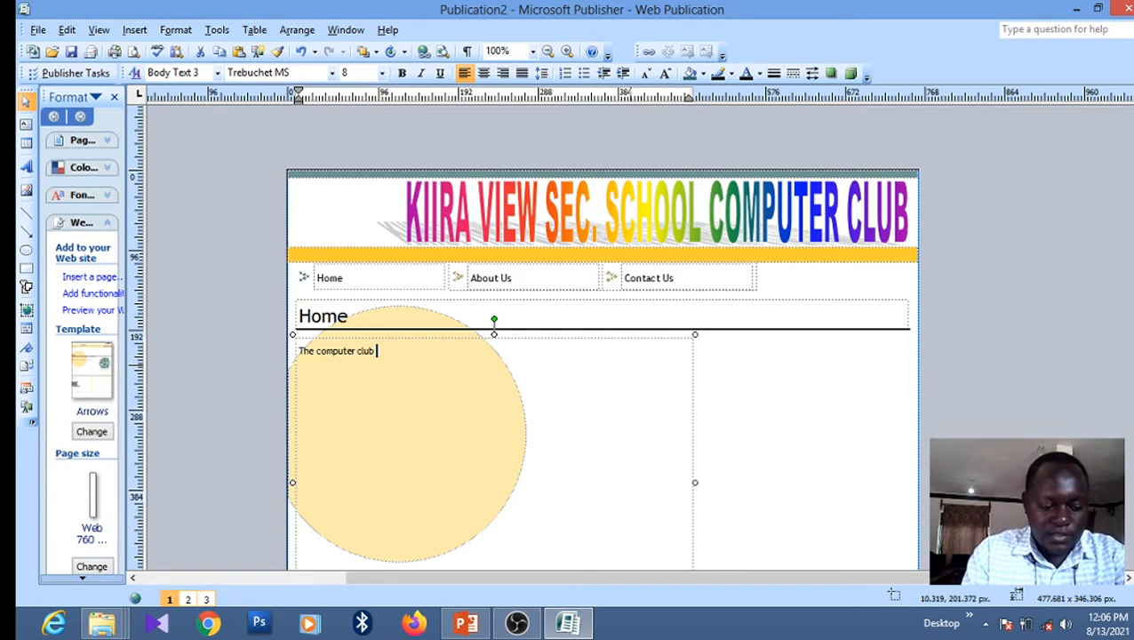
pyautogui.write(' is one ')
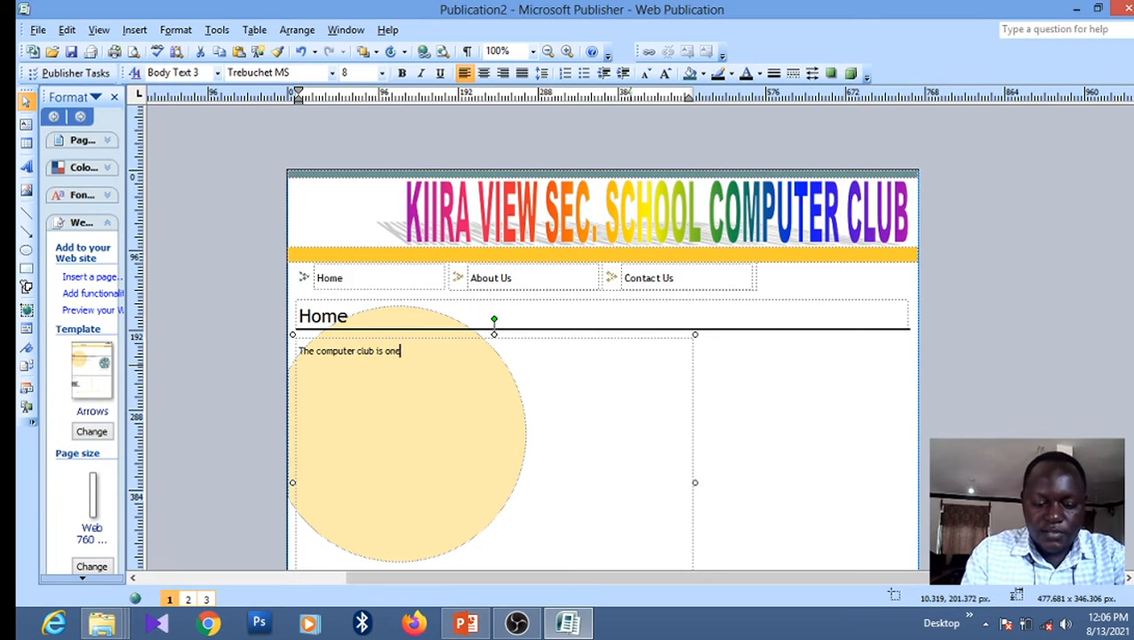
pyautogui.write('of the ')
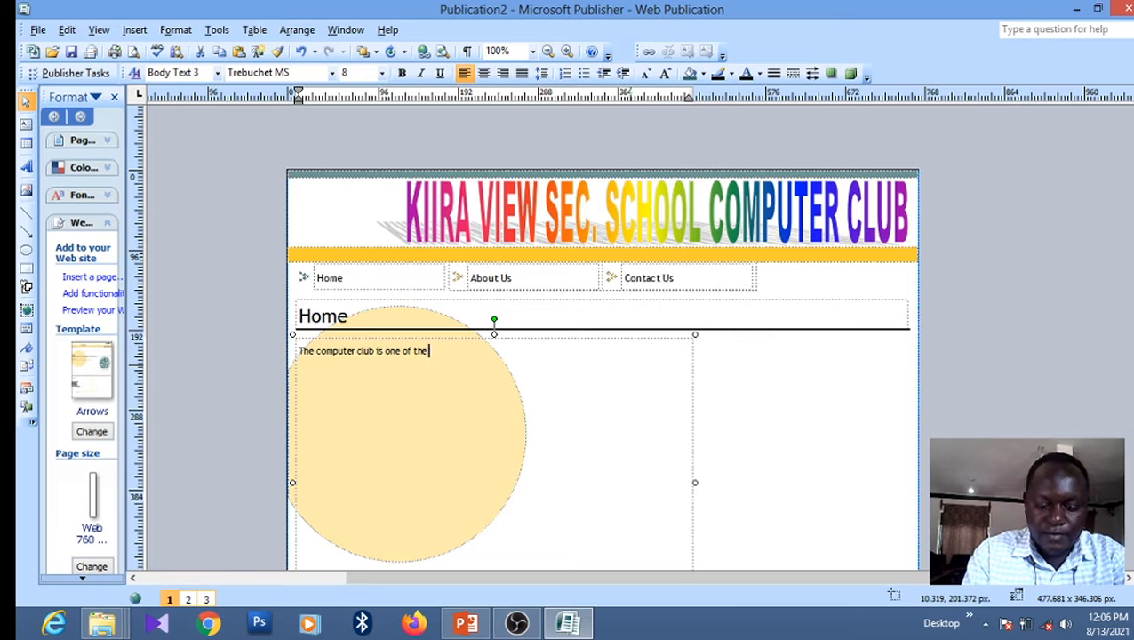
pyautogui.write('most ac')
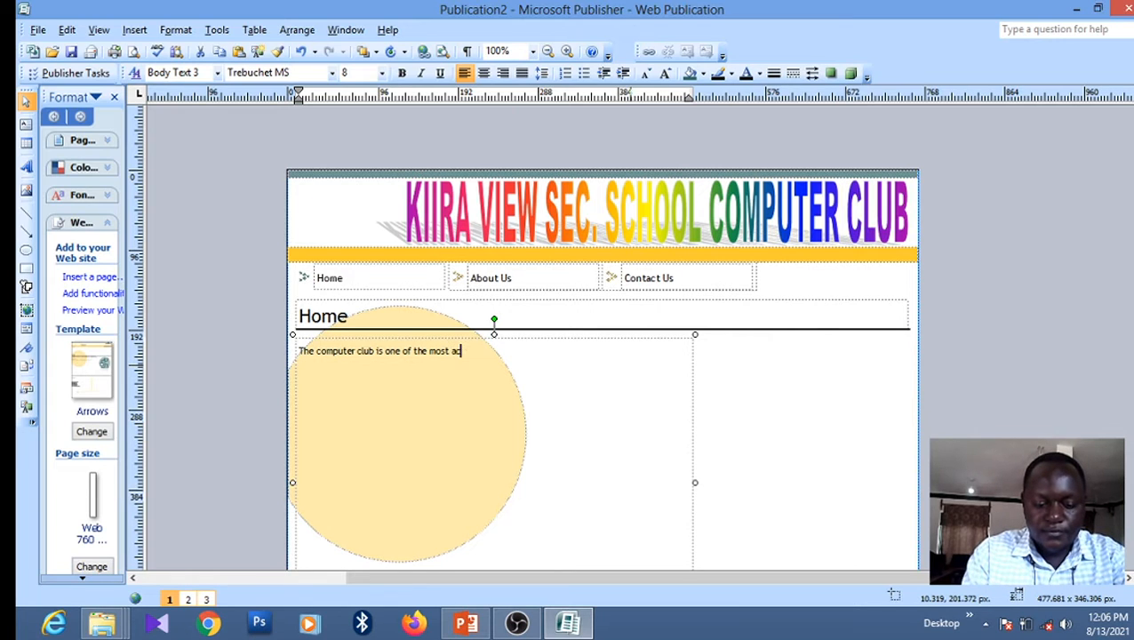
pyautogui.write('tive')
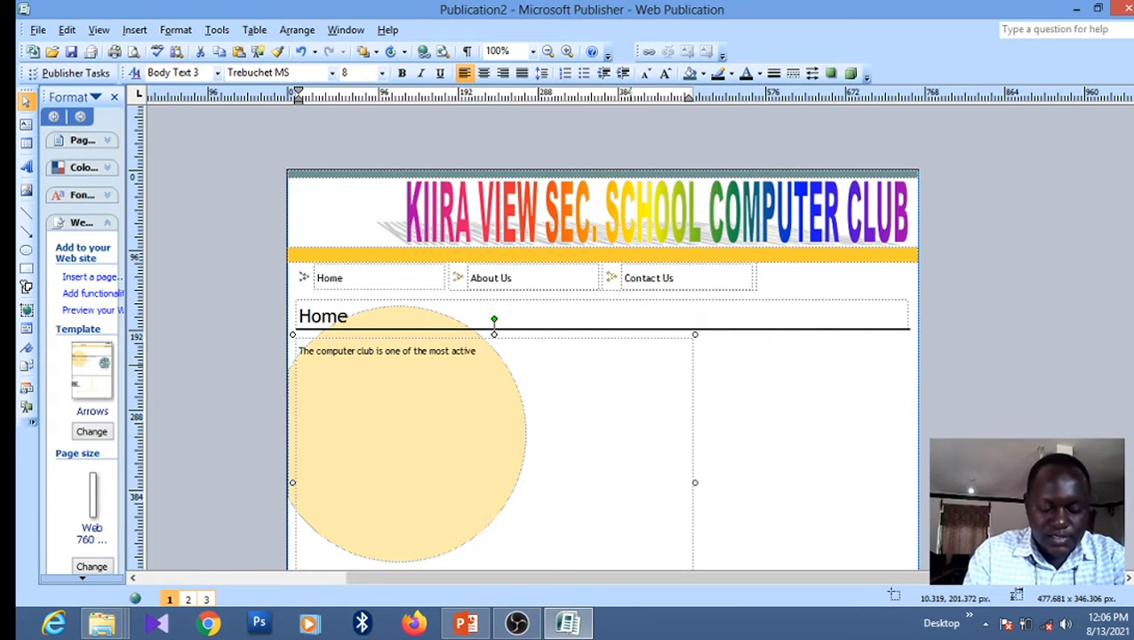
pyautogui.write(' clubs')
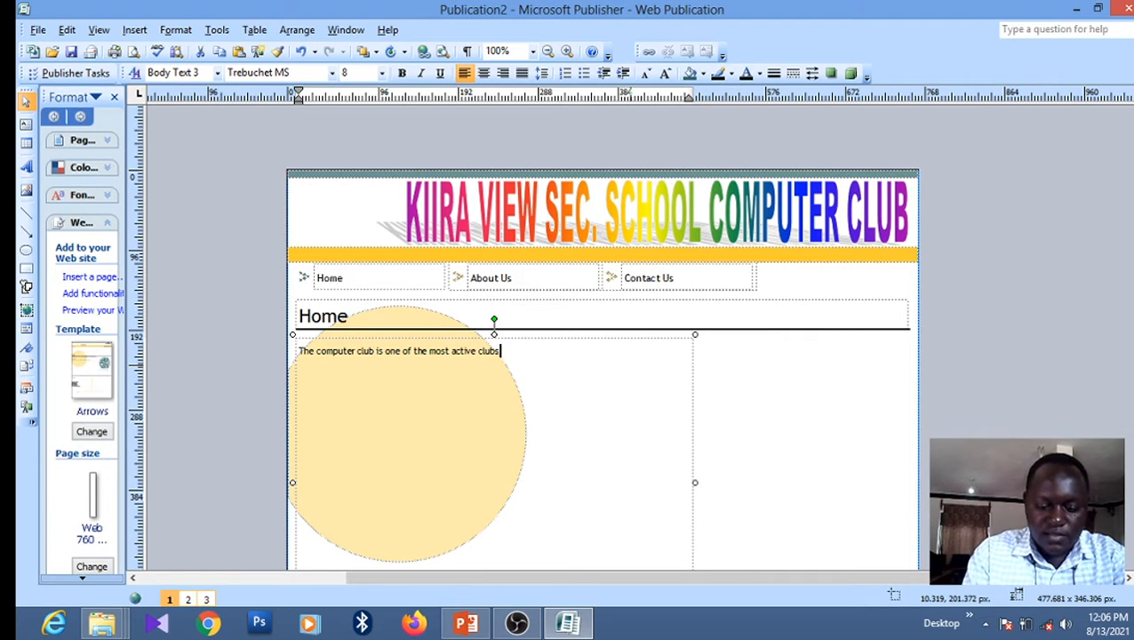
pyautogui.write(' in school.')
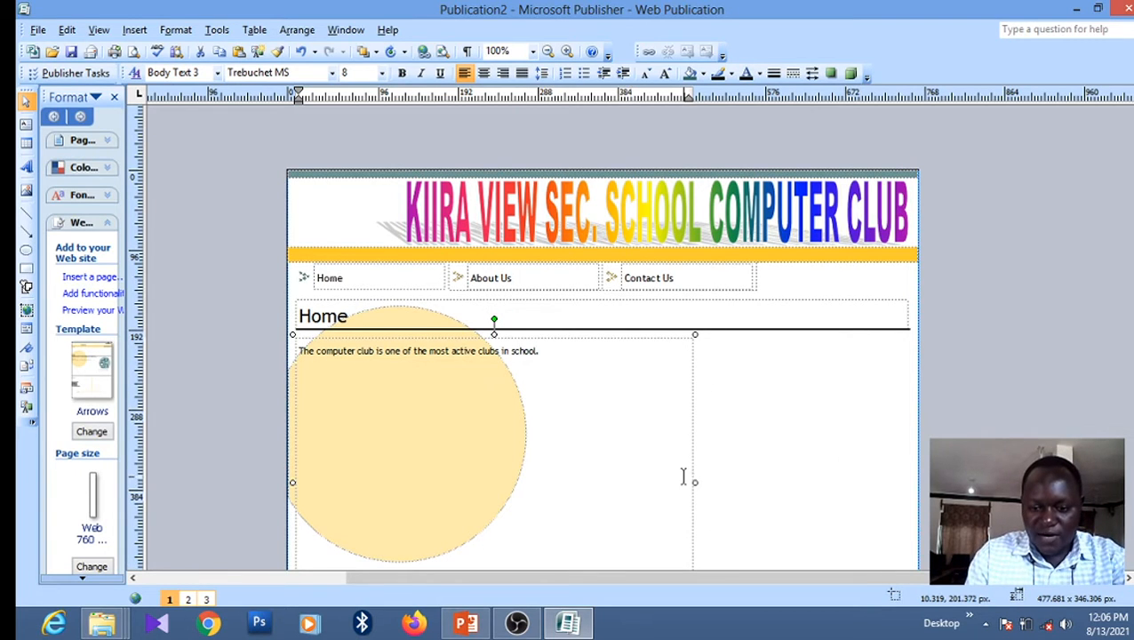
# Narrow the text box and add 'The club was started in 2016 with the following aims and objectives.'
pyautogui.moveTo(694, 482); pyautogui.dragTo(565, 475)
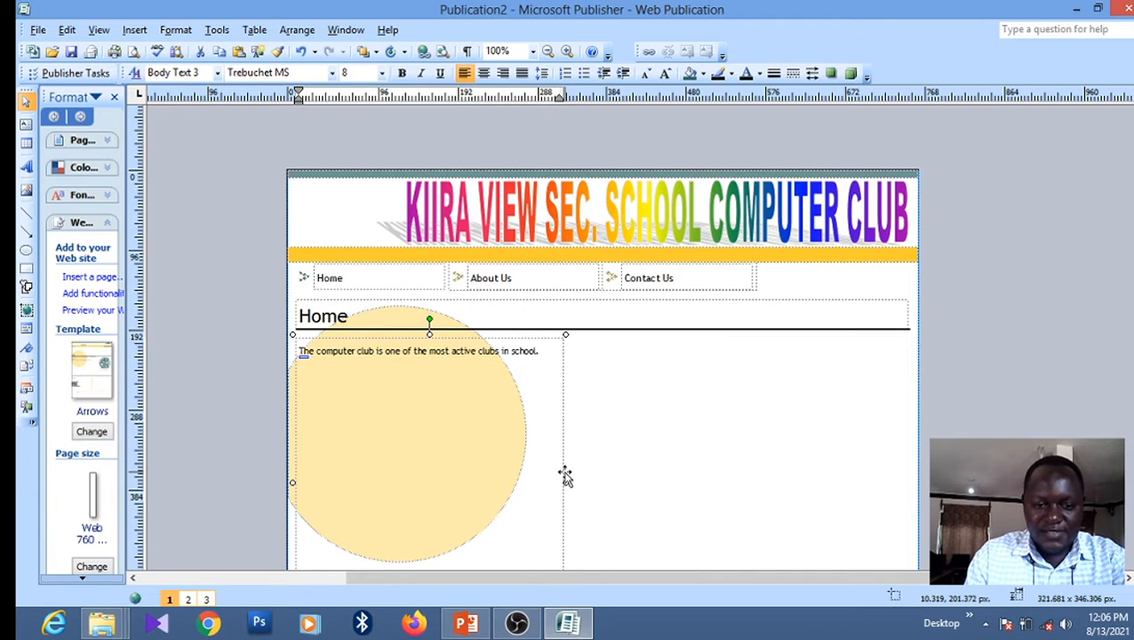
pyautogui.click(546, 366)
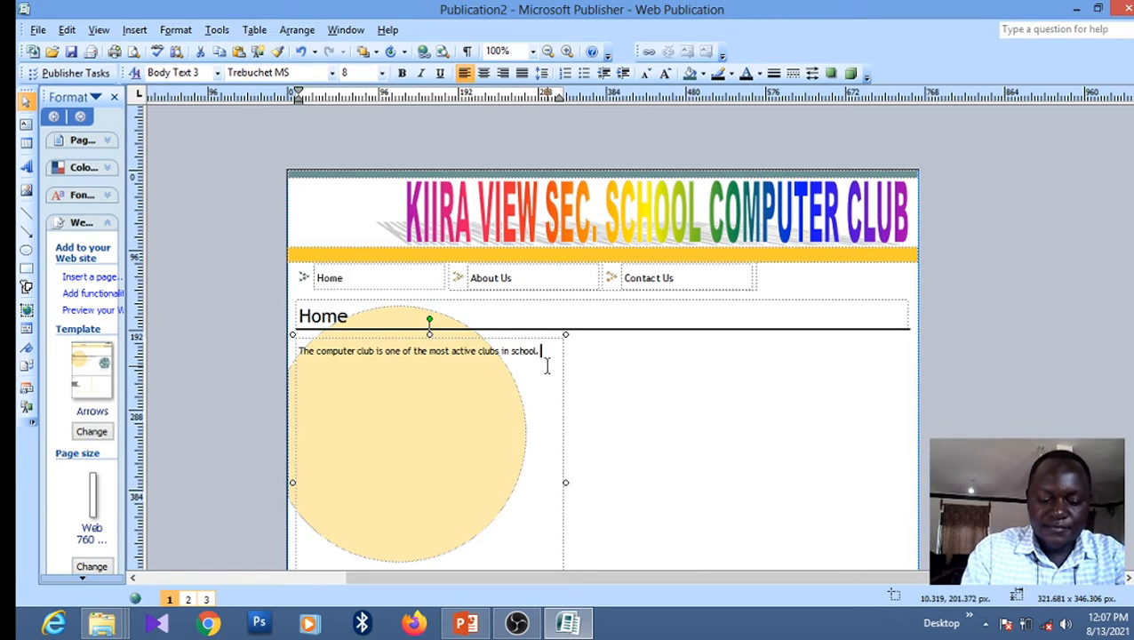
pyautogui.write('The ')
pyautogui.write('club')
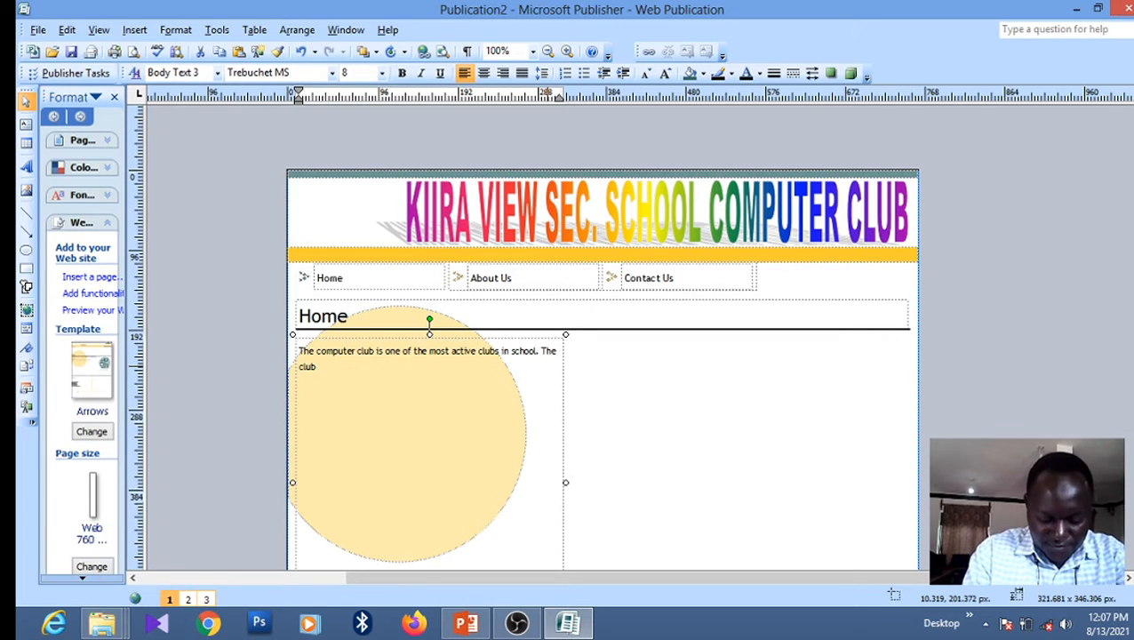
pyautogui.write(' was')
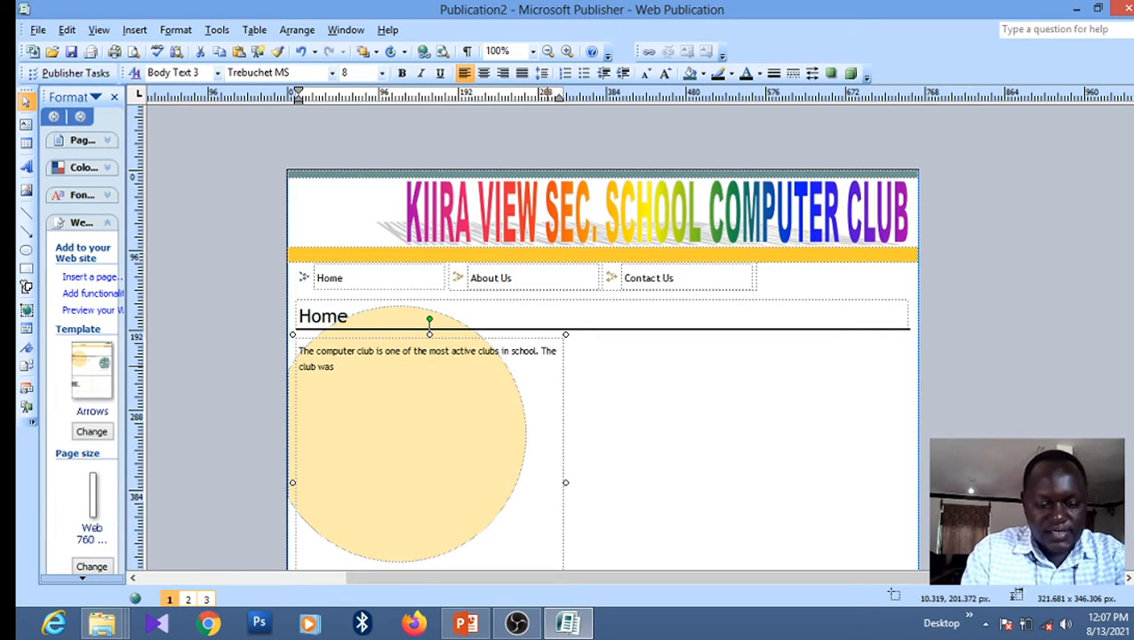
pyautogui.write(' stare')
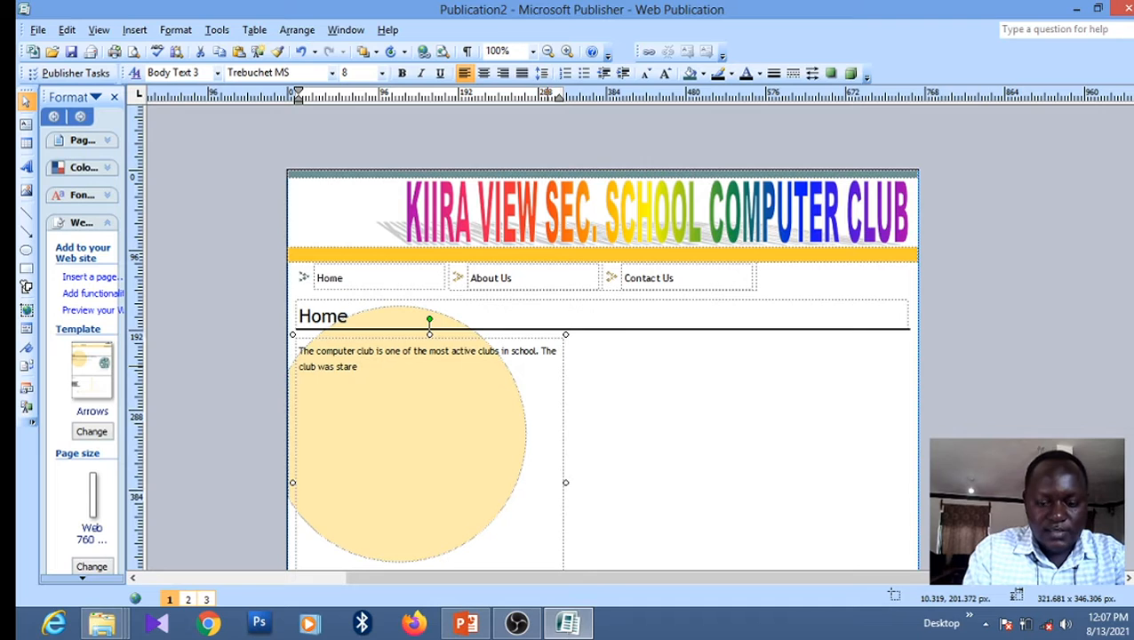
pyautogui.press('BackSpace')
pyautogui.write('ted')
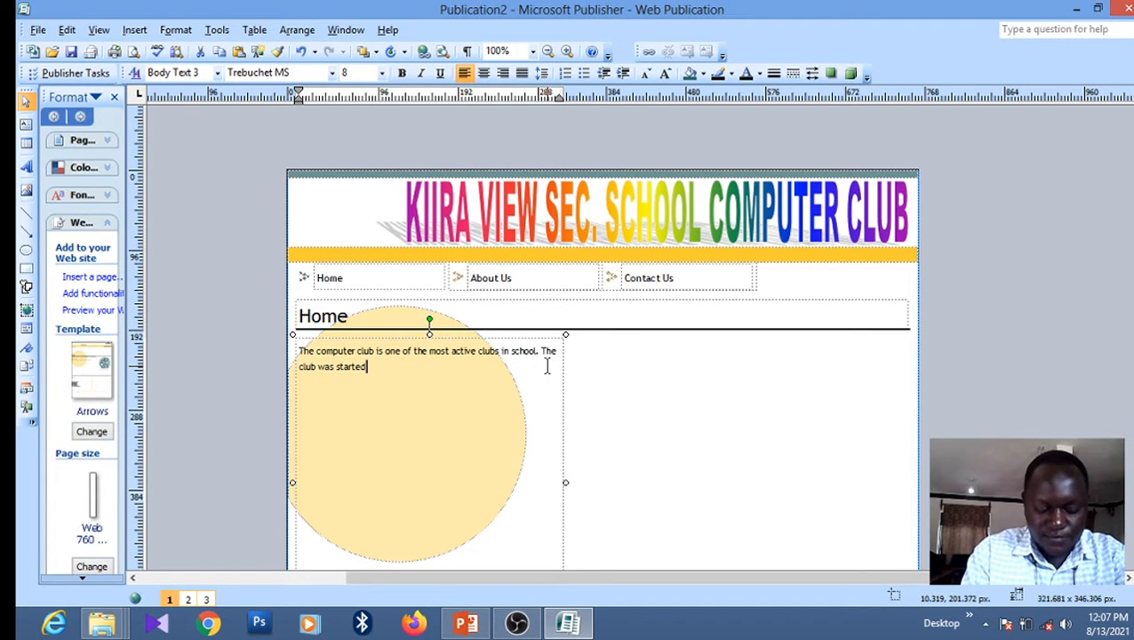
pyautogui.write(' in 2016')
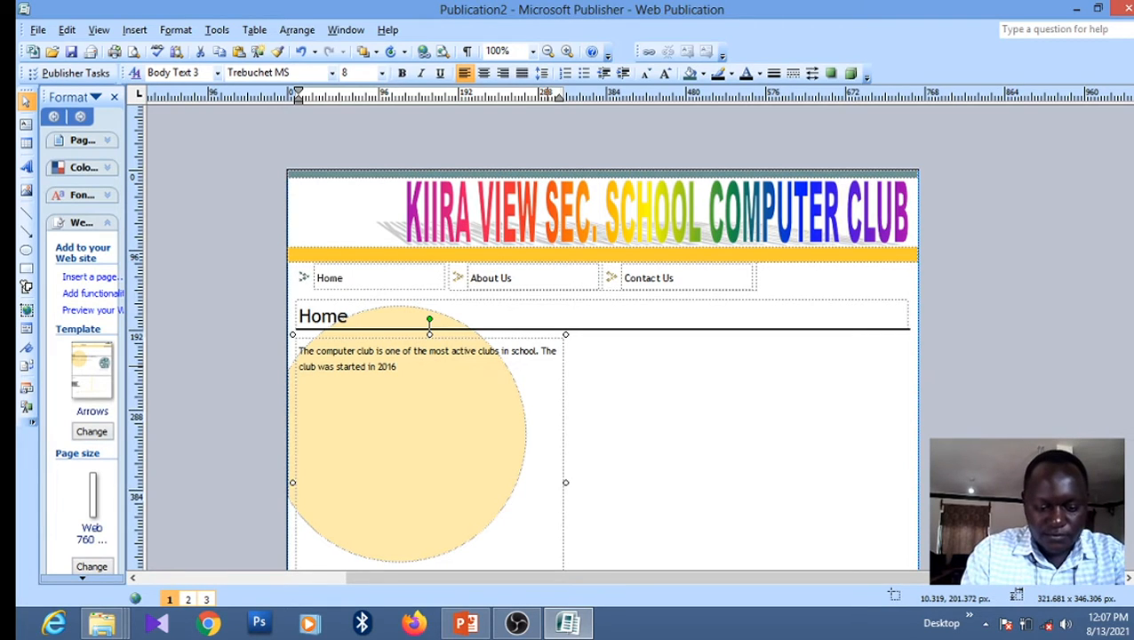
pyautogui.write(' with')
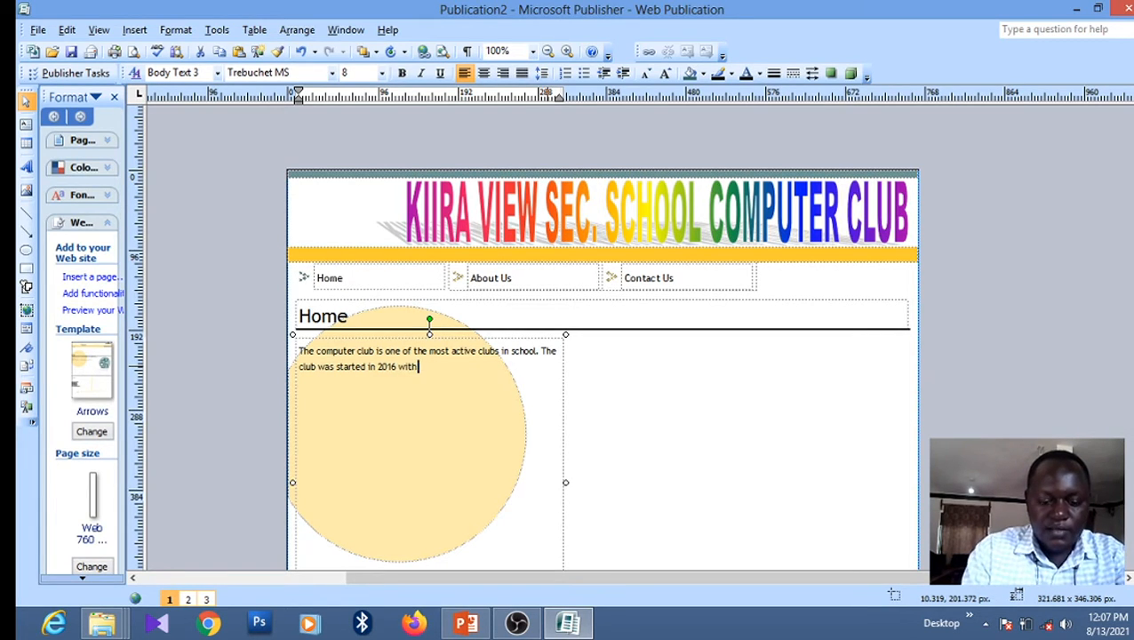
pyautogui.write(' the fo')
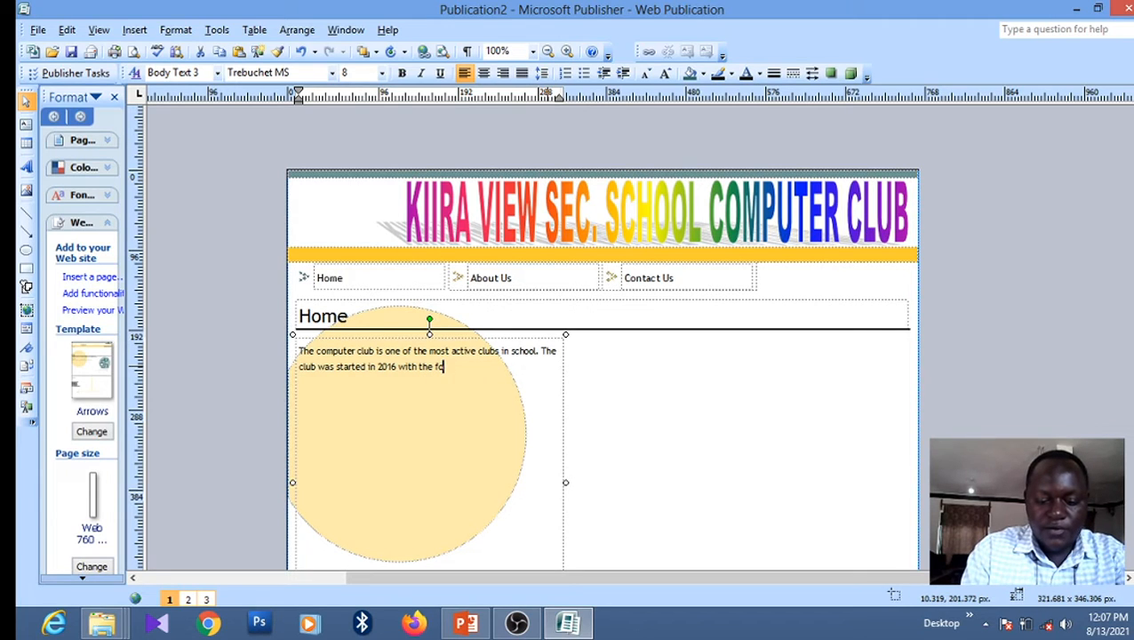
pyautogui.write('llow')
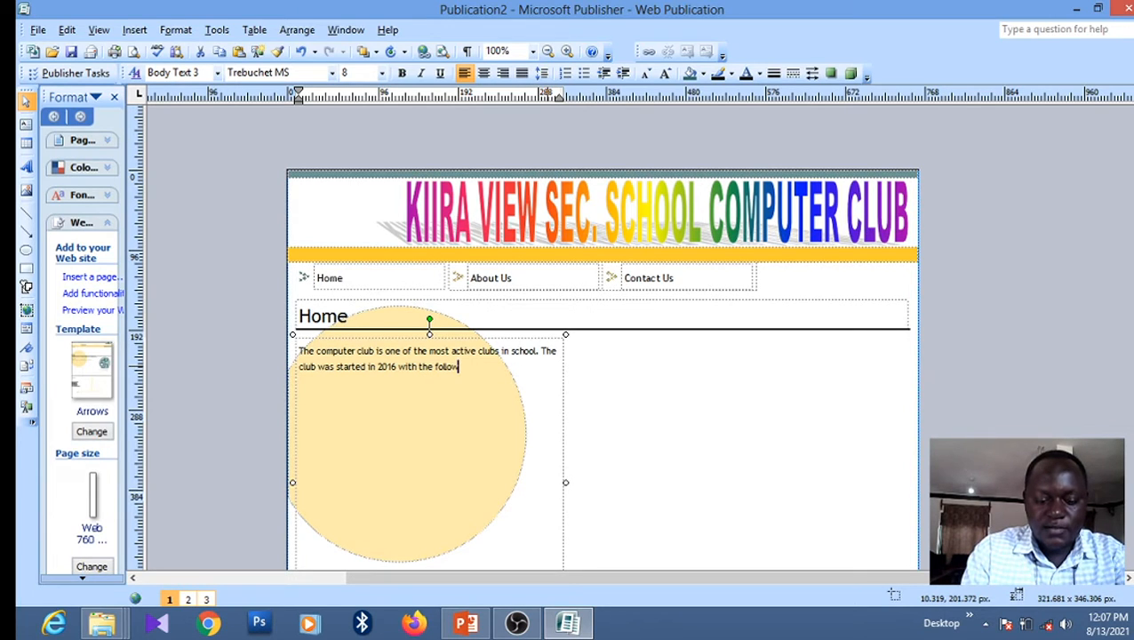
pyautogui.write('ing ai')
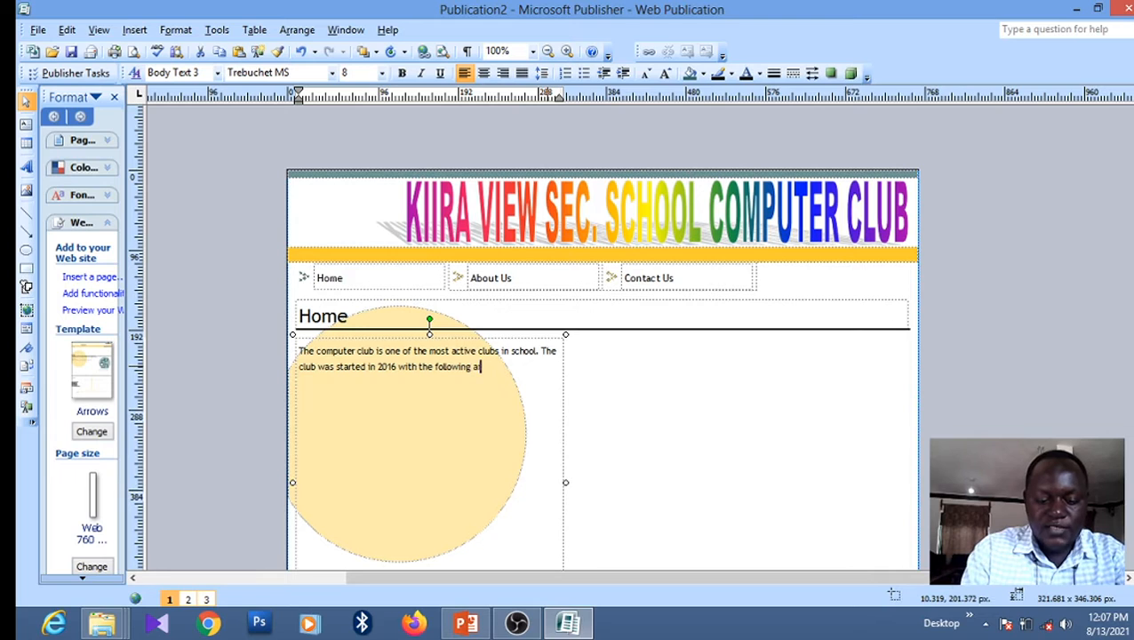
pyautogui.write('ms and')
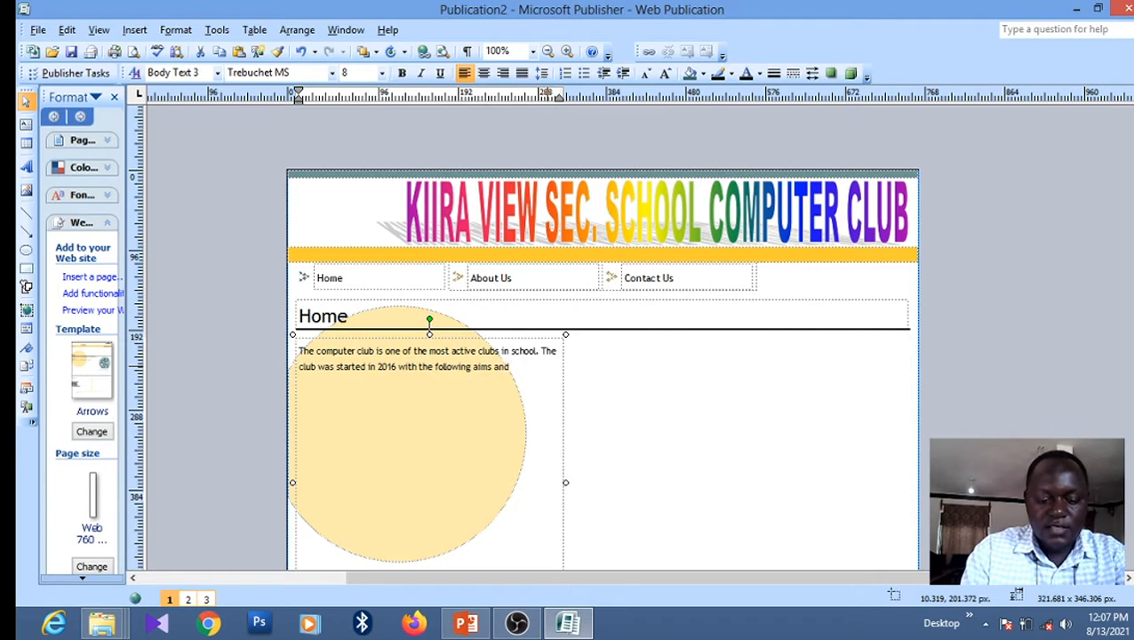
pyautogui.write(' objectives')
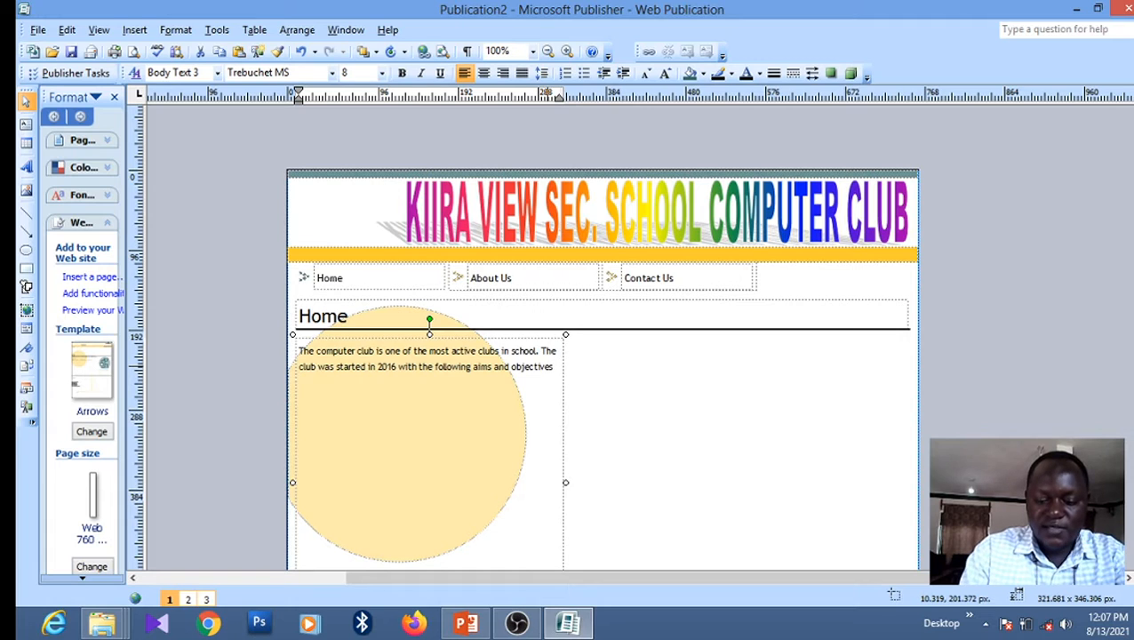
pyautogui.write('.')
# Add an 'AIMS:' line below the intro, leaving an empty line beneath it
pyautogui.press('Return')
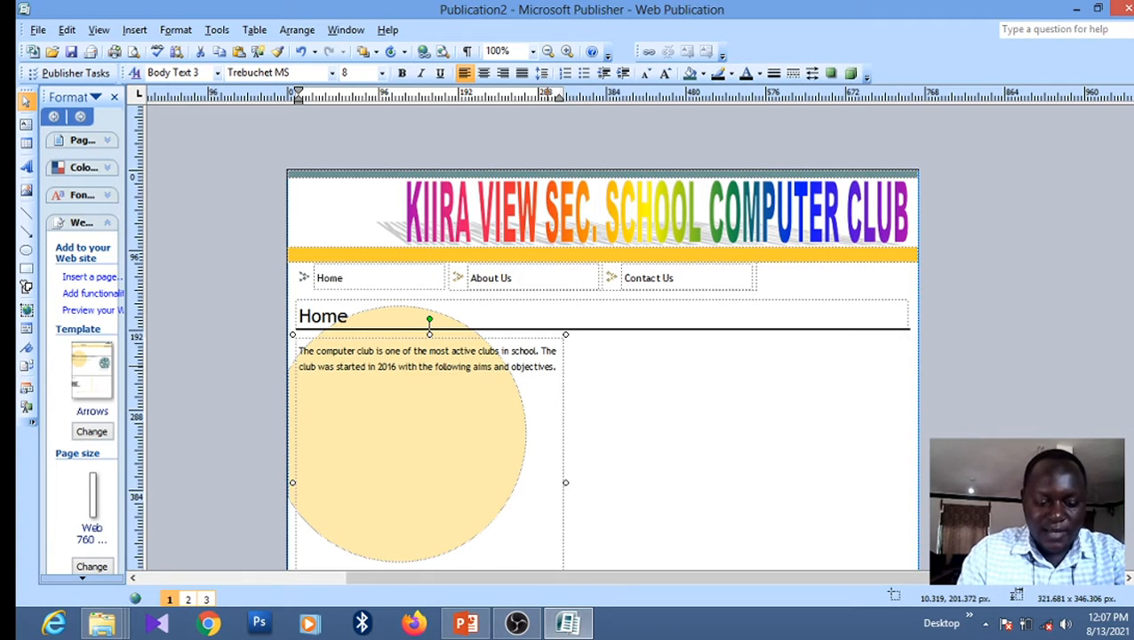
pyautogui.write('AIM')
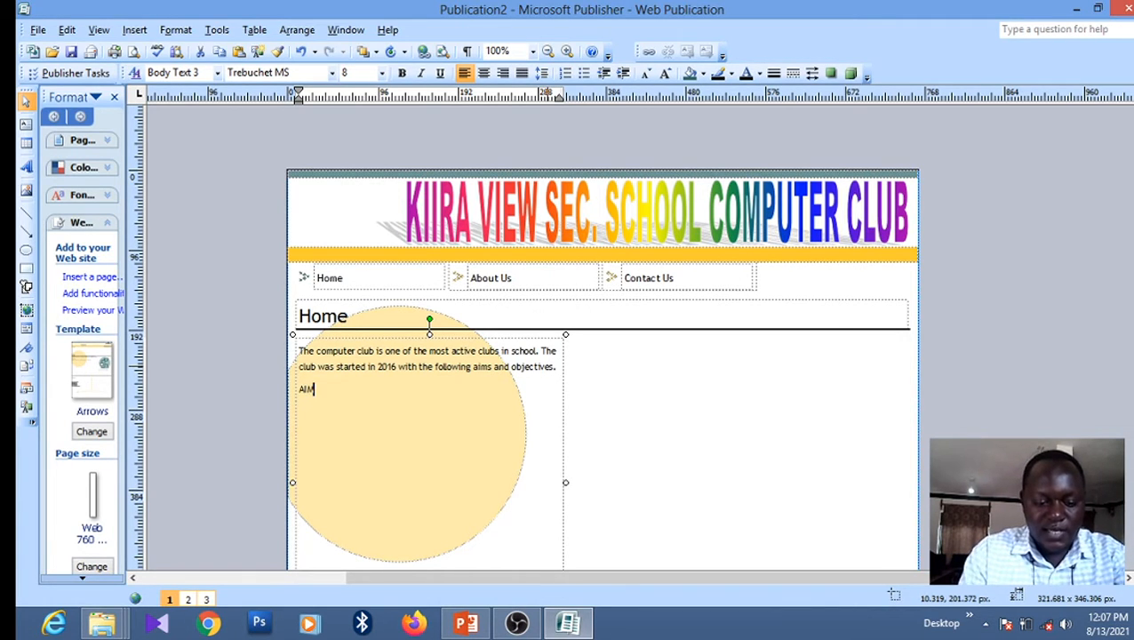
pyautogui.write('S:')
pyautogui.press('Return')
pyautogui.press('Return')
pyautogui.press('Return')
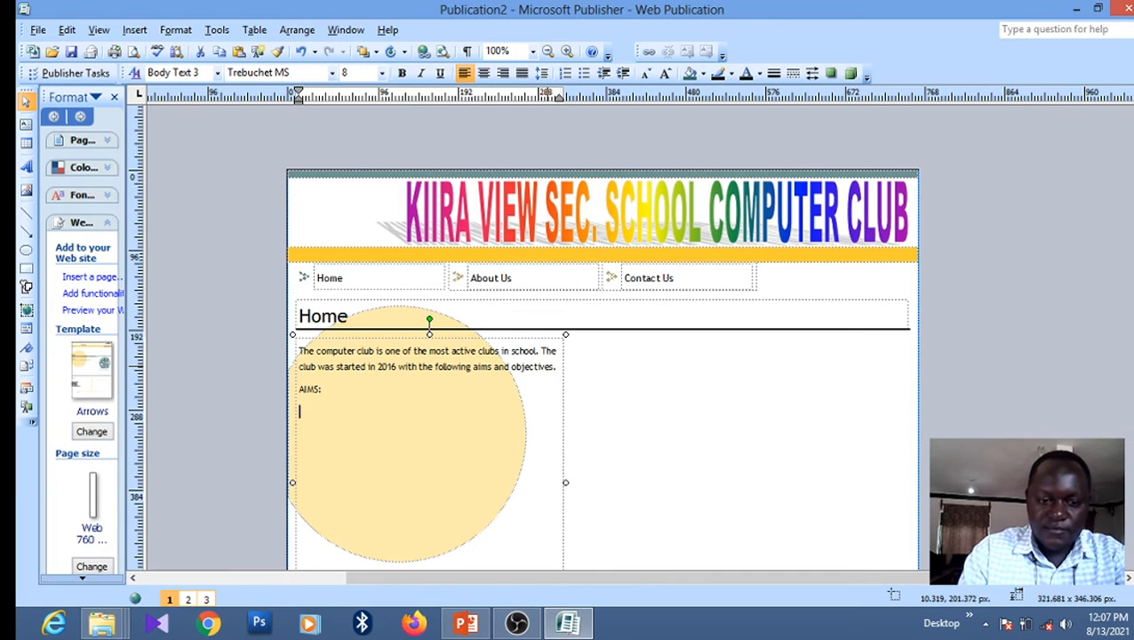
pyautogui.press('Return')
pyautogui.click(548, 367)
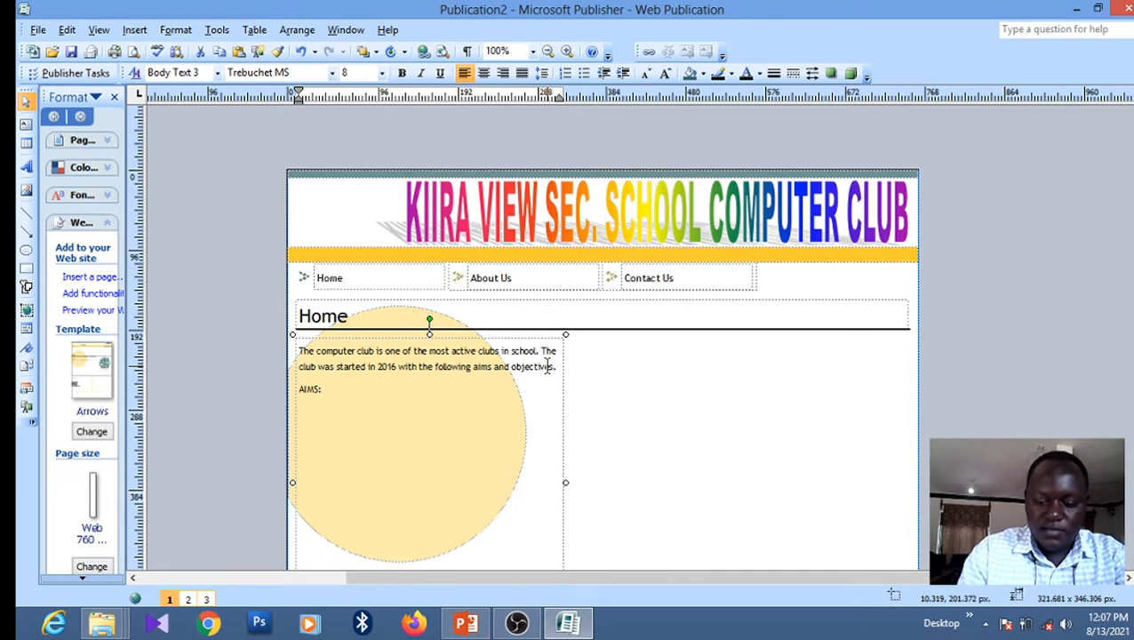
pyautogui.press('BackSpace')
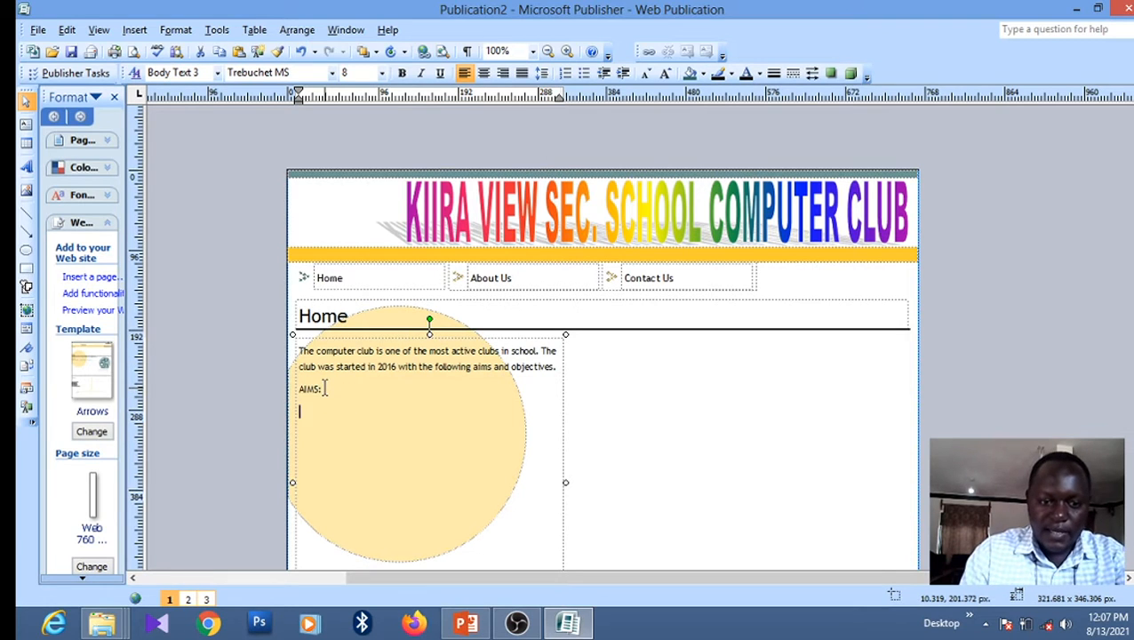
# Bullet the line below AIMS: and enter 'To help all learners in school with ICT skills'
pyautogui.click(583, 73)
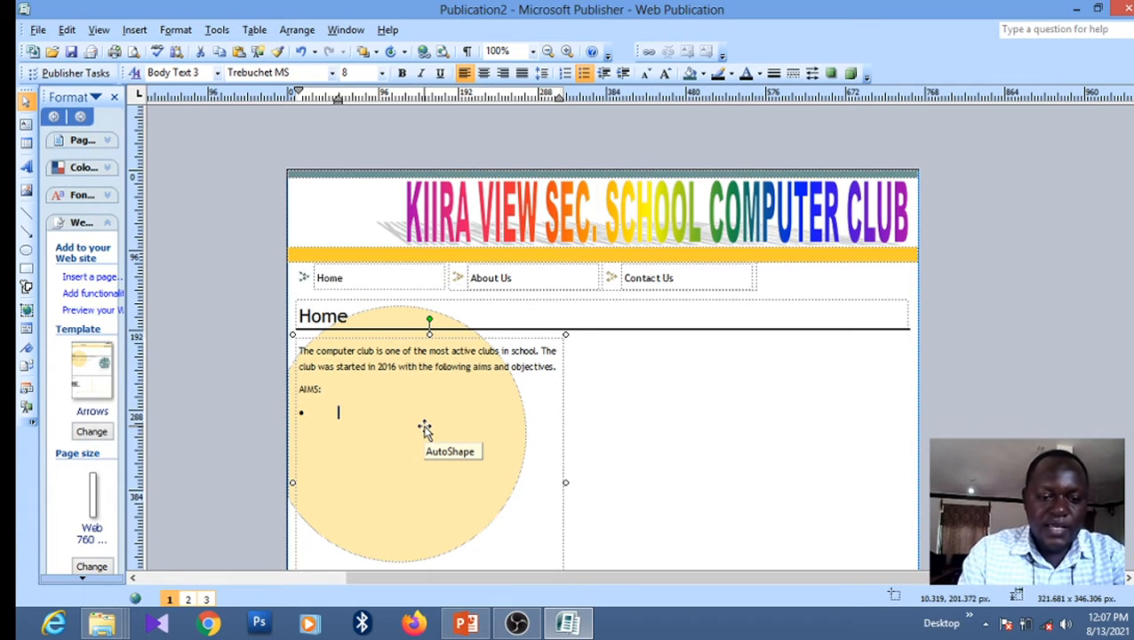
pyautogui.write('T')
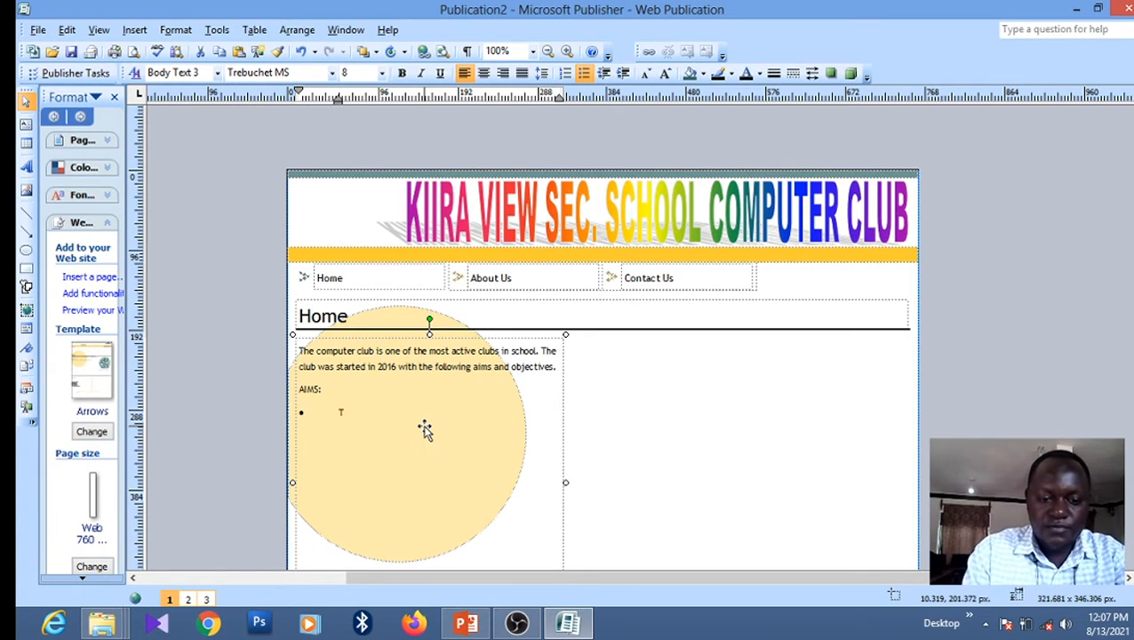
pyautogui.write('o help')
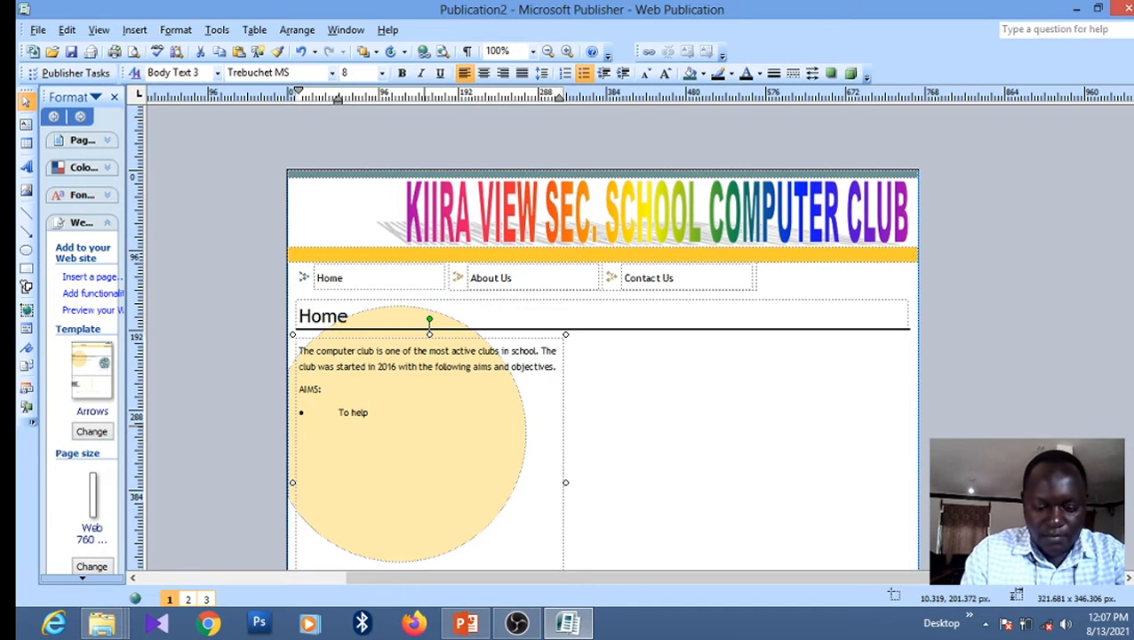
pyautogui.write(' all learn')
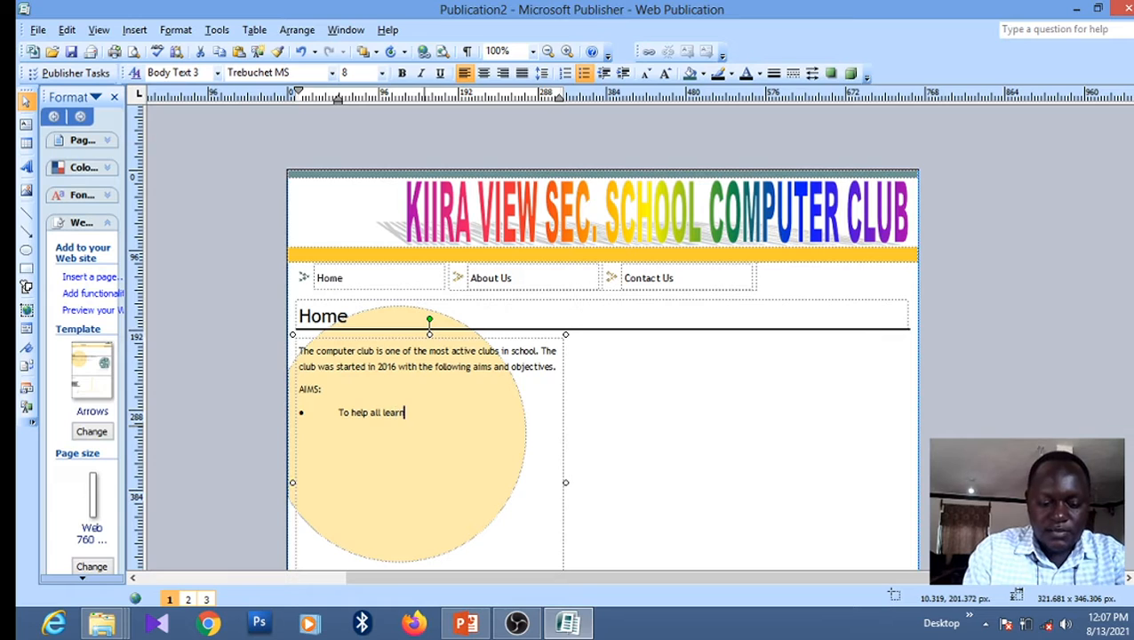
pyautogui.write('ers')
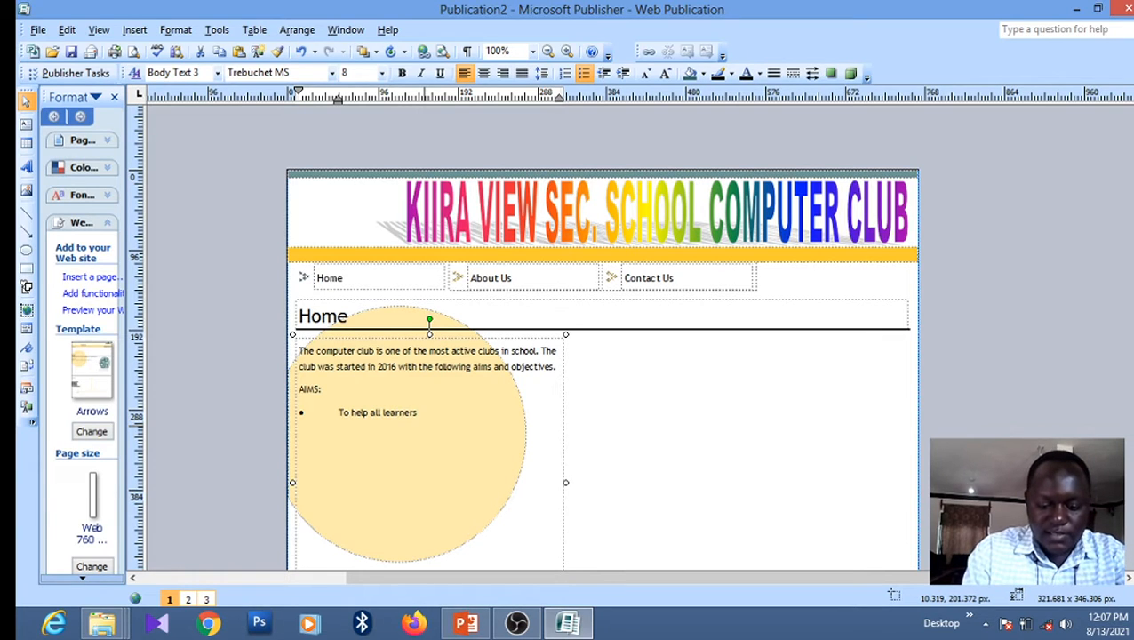
pyautogui.write(' in school')
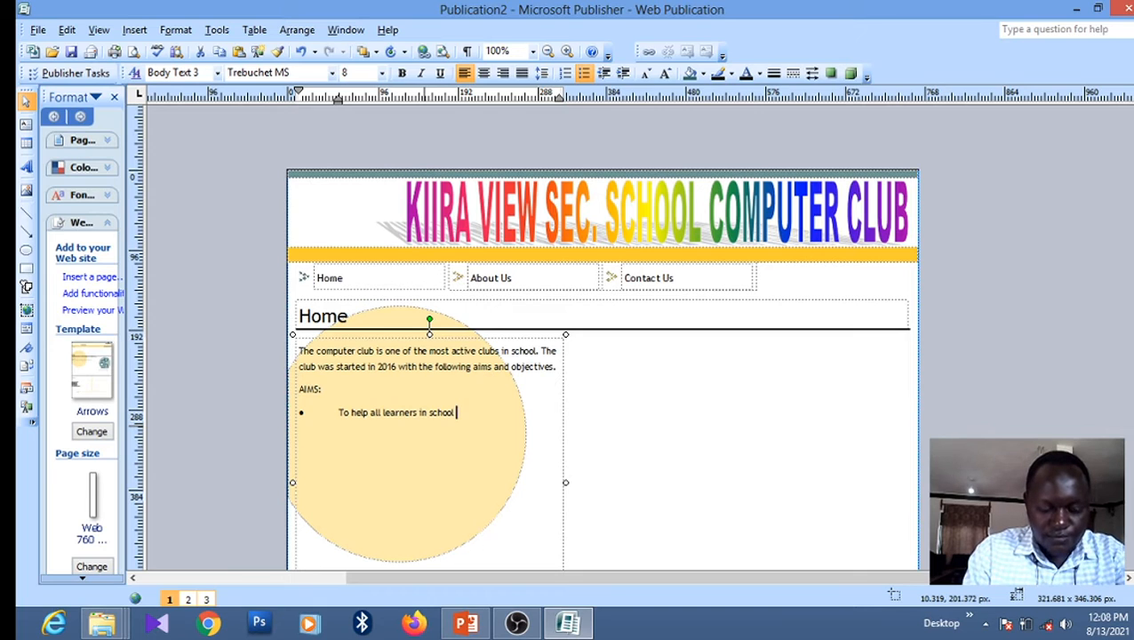
pyautogui.write(' with')
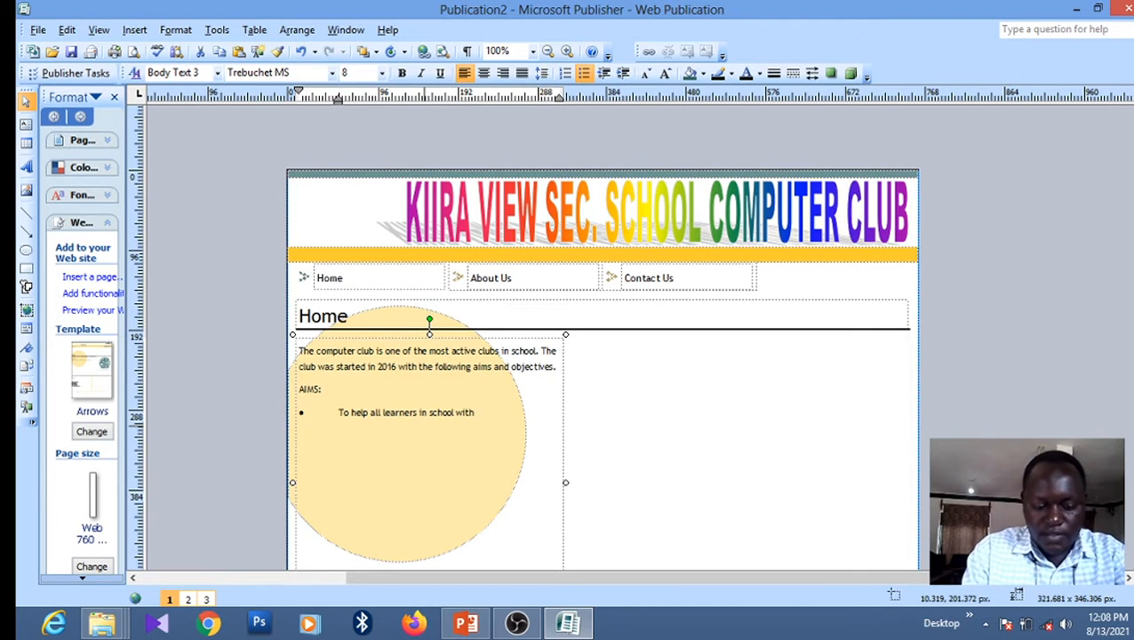
pyautogui.write(' IC')
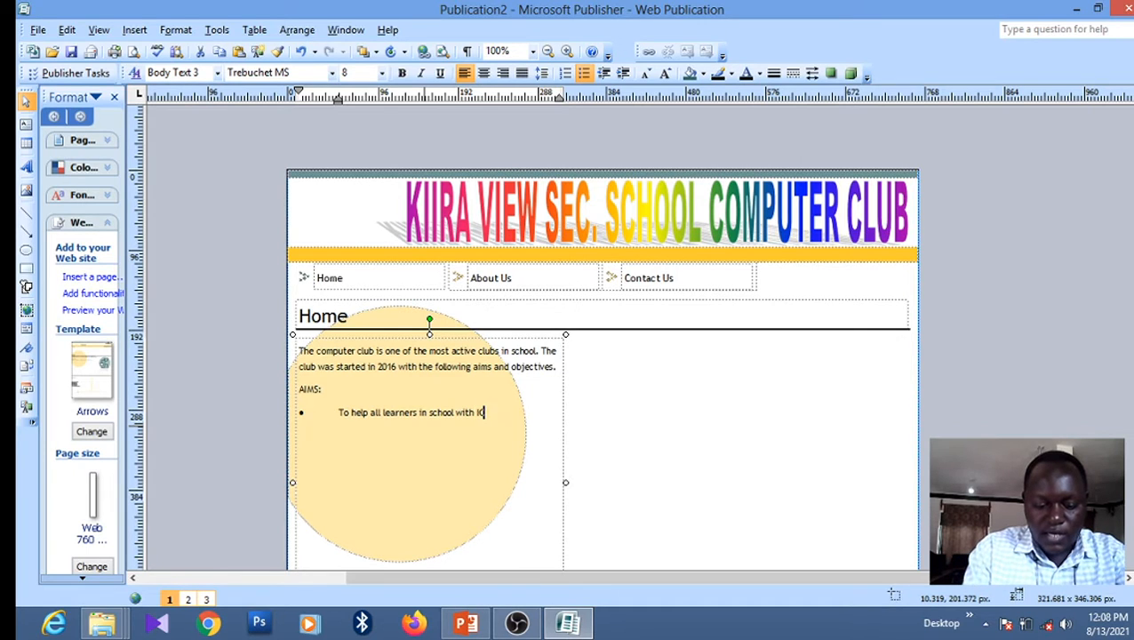
pyautogui.write('T skills')
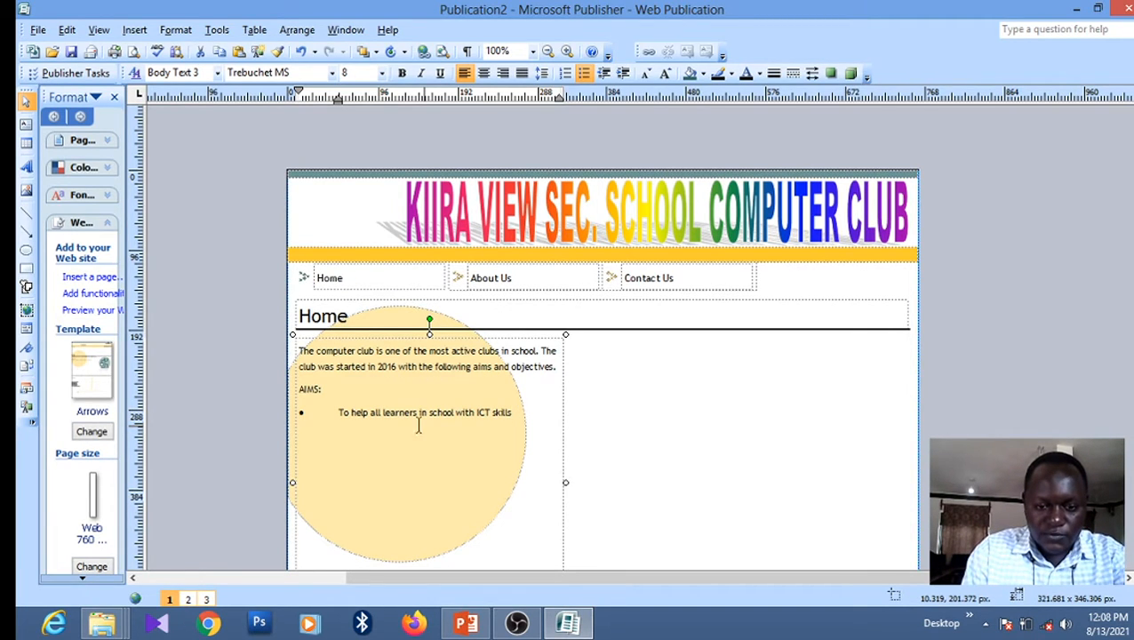
# Extend the first aim with 'knowledge and basic' and 'required in the day today computing world', starting a new bullet
pyautogui.click(491, 413)
pyautogui.write('kn')
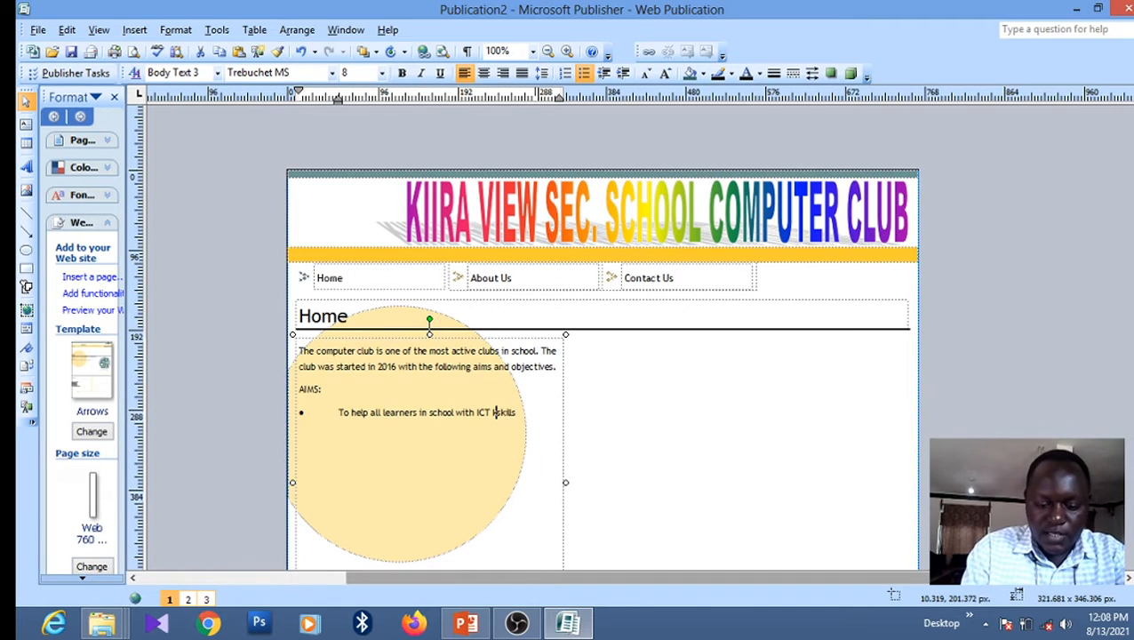
pyautogui.write('owl')
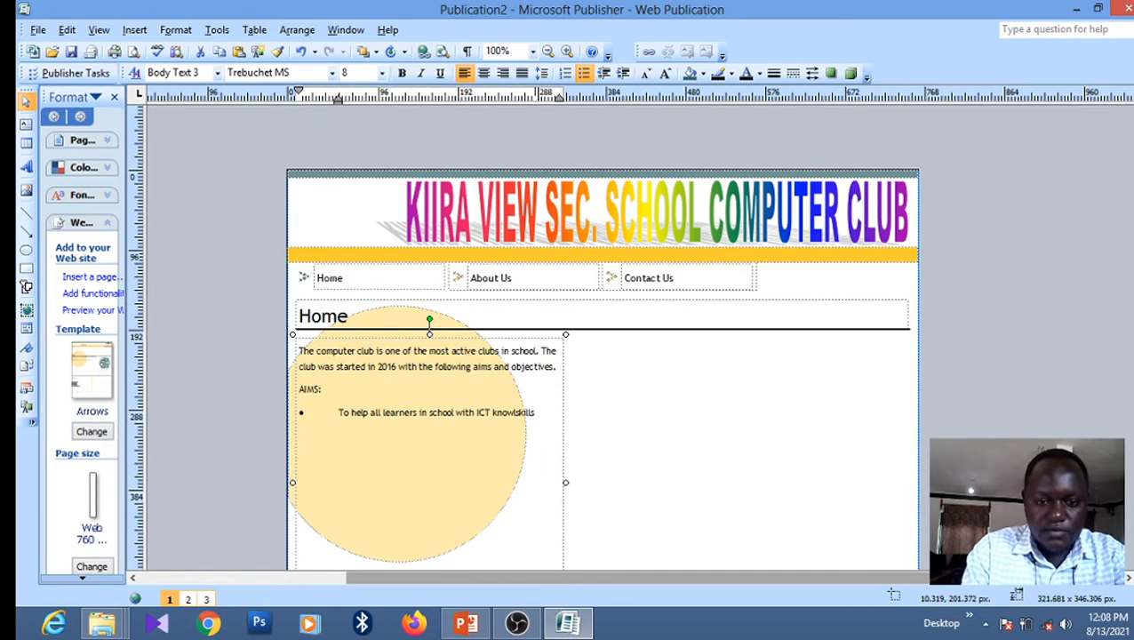
pyautogui.write('edge')
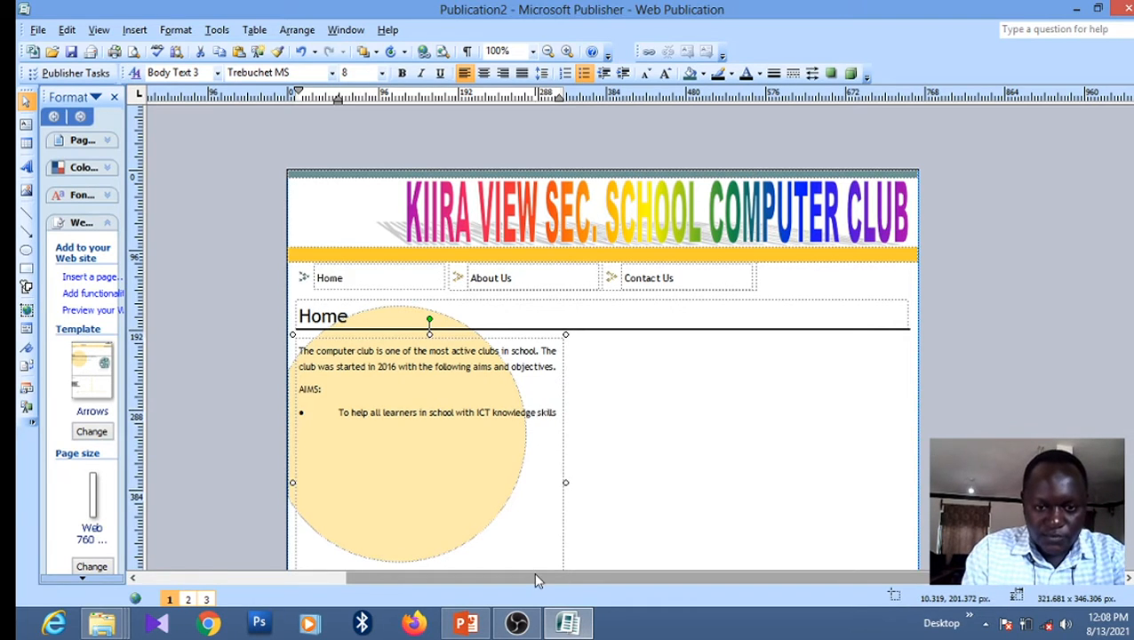
pyautogui.write(' an ')
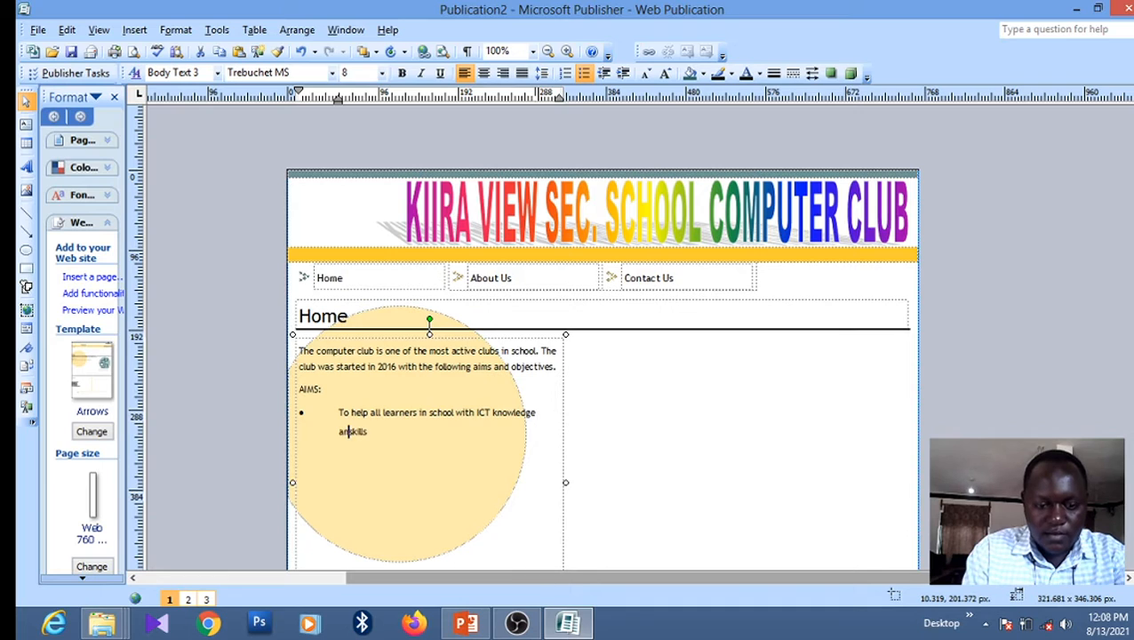
pyautogui.write('d bas')
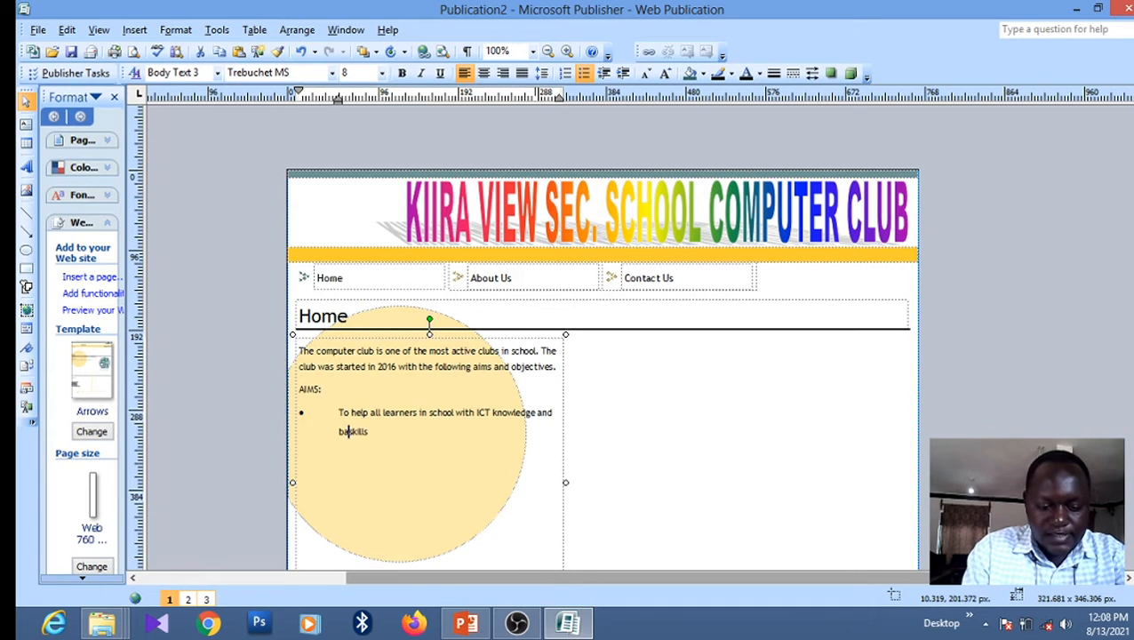
pyautogui.write('ic s')
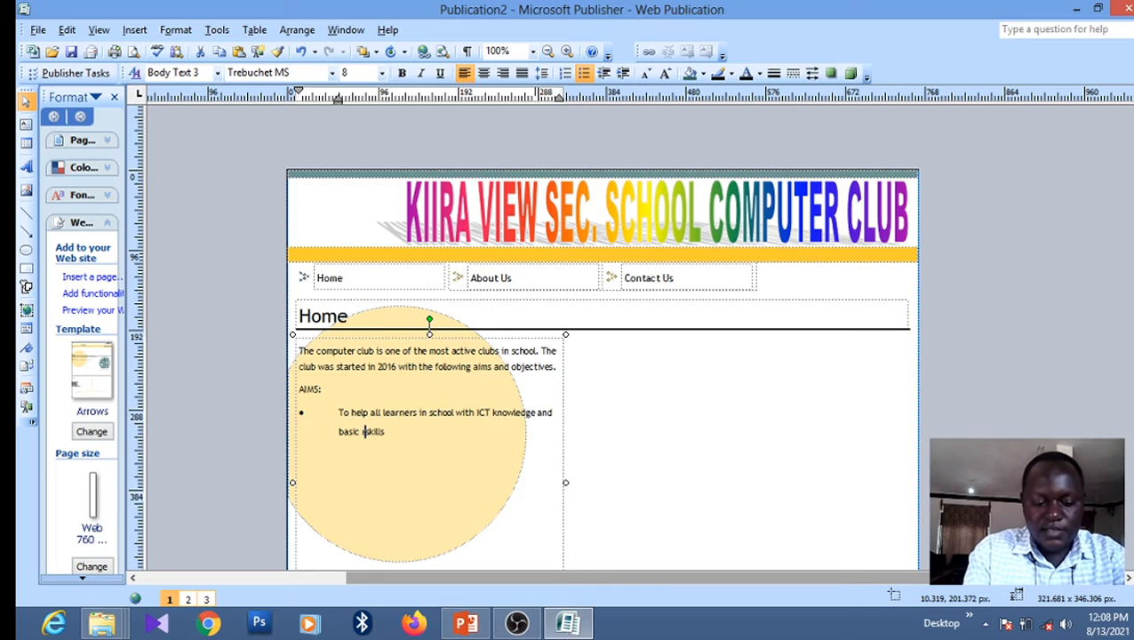
pyautogui.write('r')
pyautogui.press('BackSpace')
pyautogui.press('BackSpace')
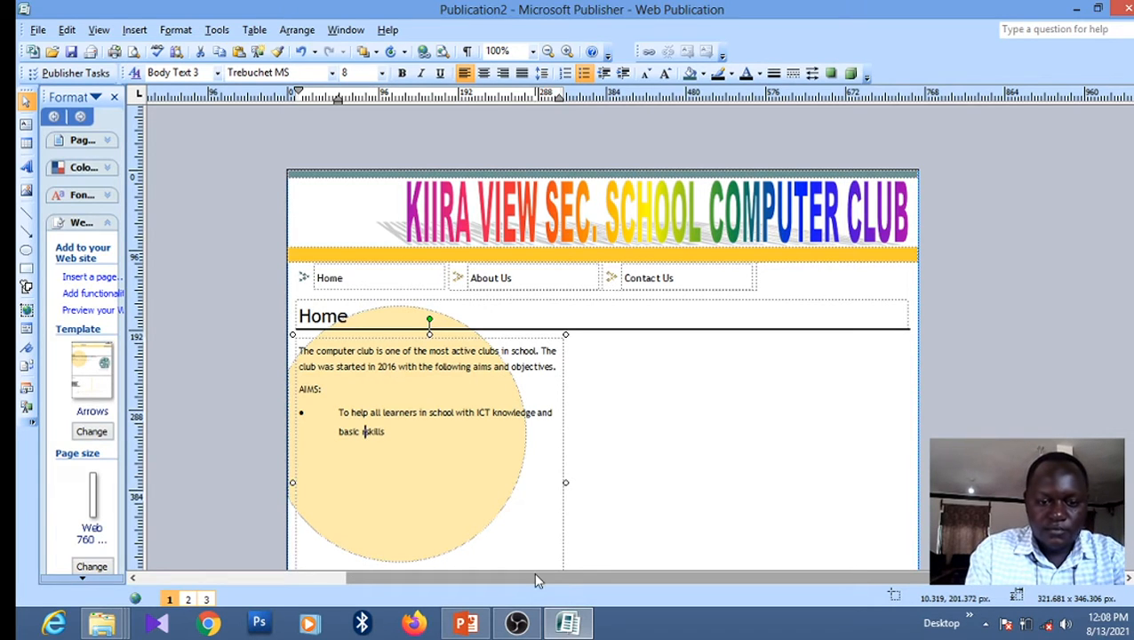
pyautogui.press('Right')
pyautogui.press('Right')
pyautogui.press('Right')
pyautogui.press('Right')
pyautogui.press('Right')
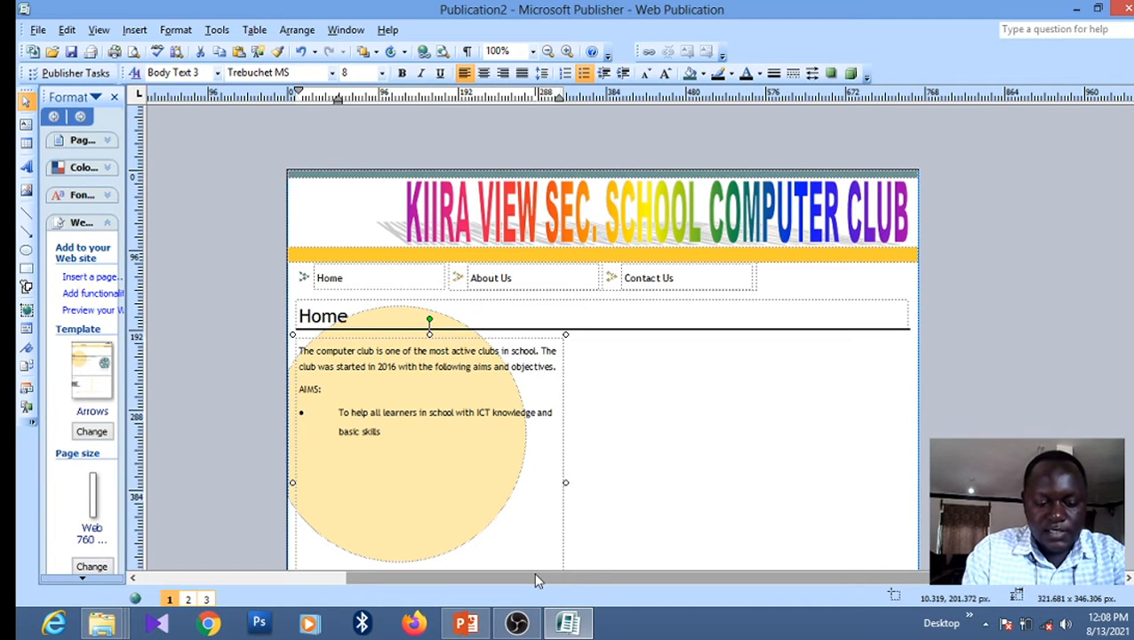
pyautogui.write('required')
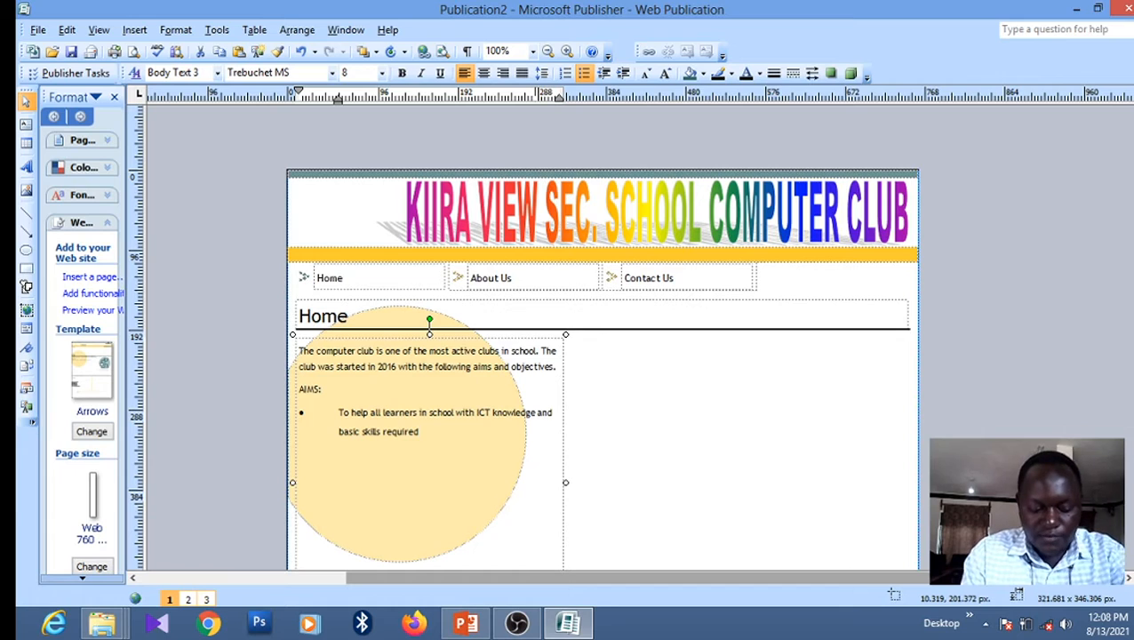
pyautogui.write(' in the')
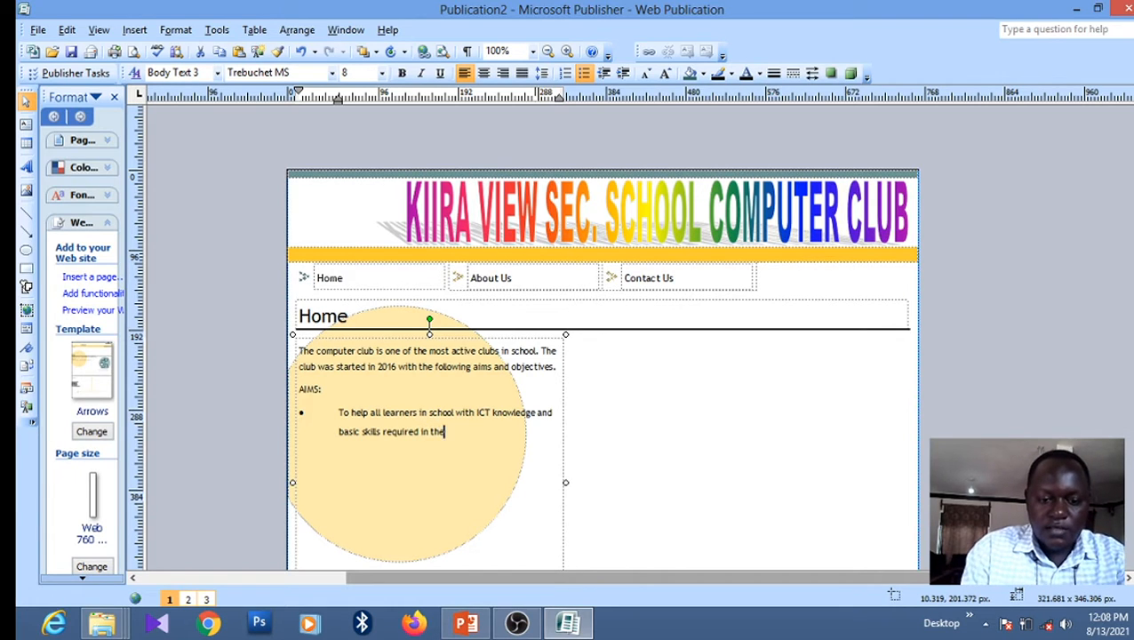
pyautogui.write(' day')
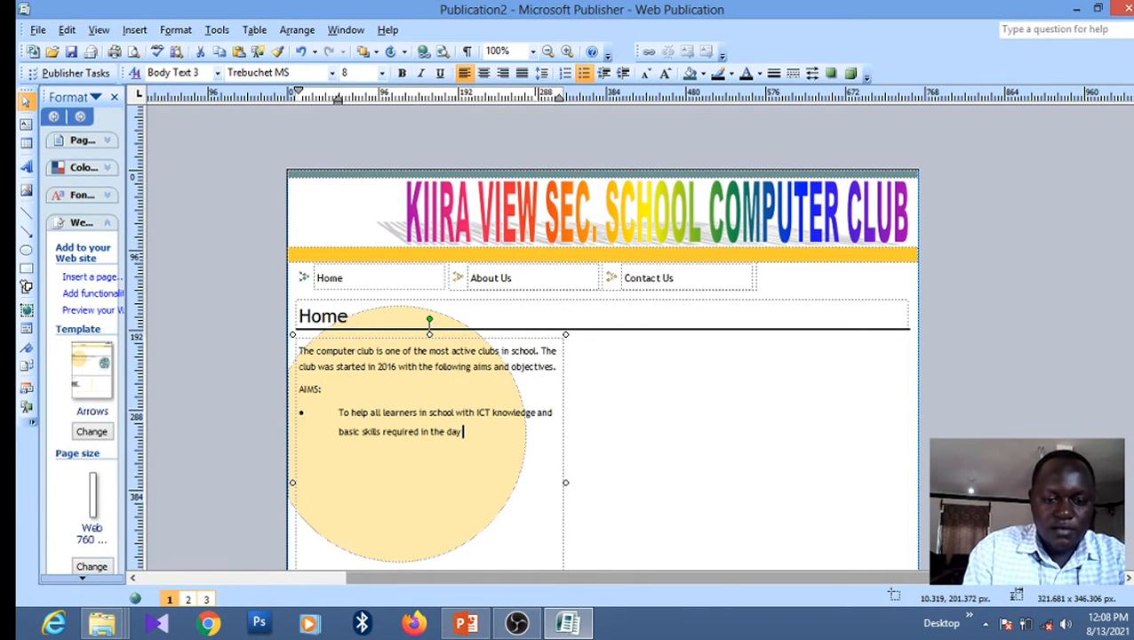
pyautogui.write(' today')
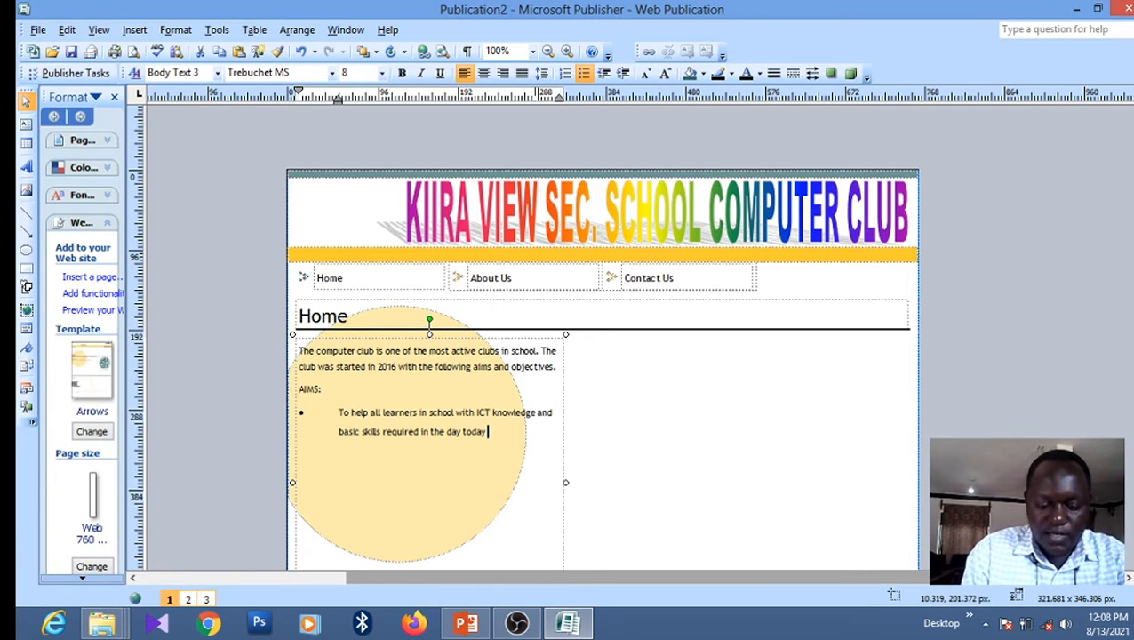
pyautogui.write(' comput')
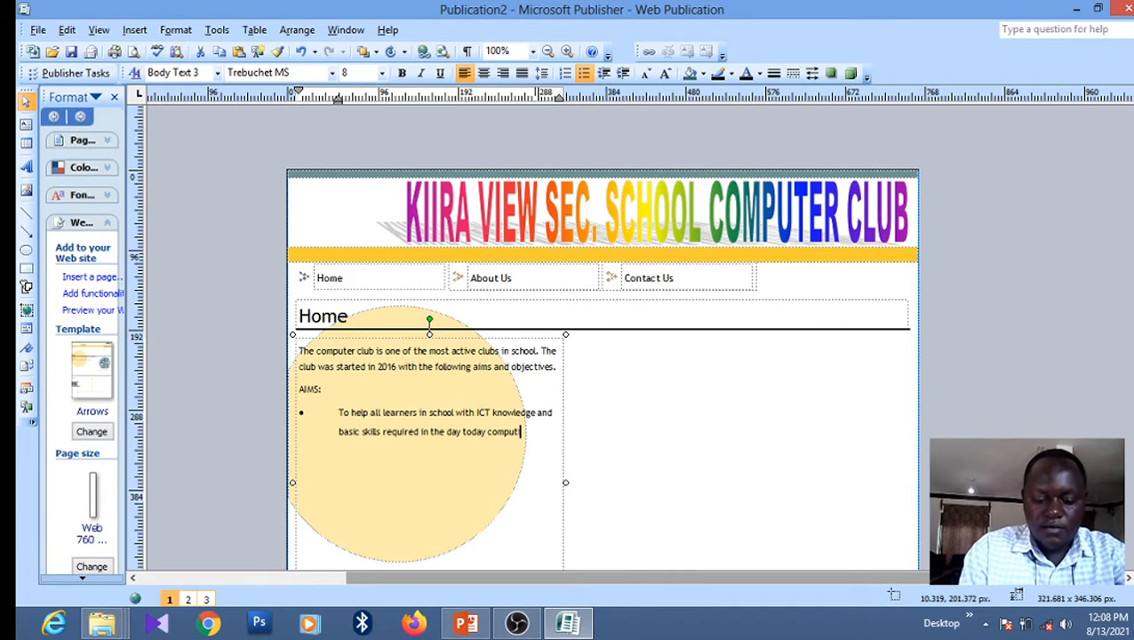
pyautogui.write('ing world.')
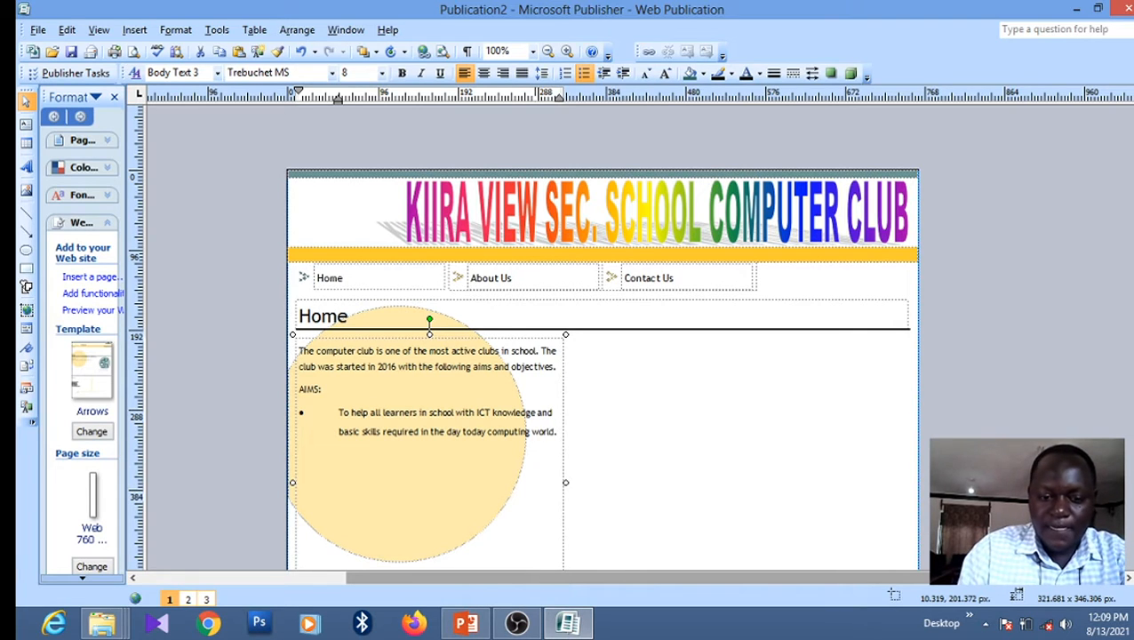
pyautogui.press('Return')
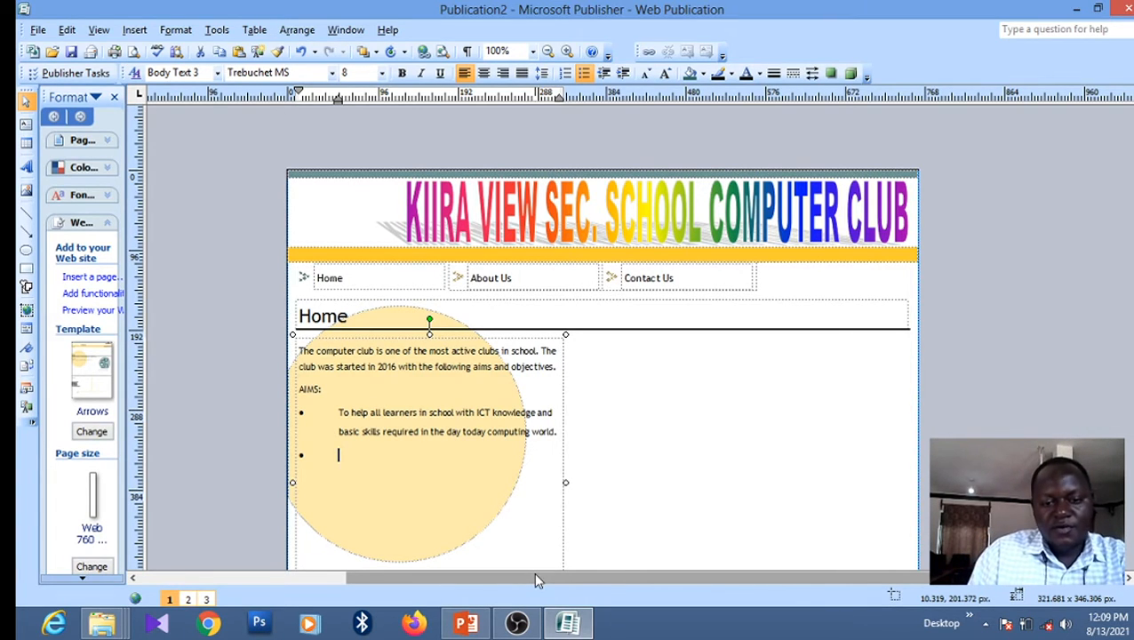
# Remove the bullet from the new line and write the 'OBJECTIVES' heading there
pyautogui.press('BackSpace')
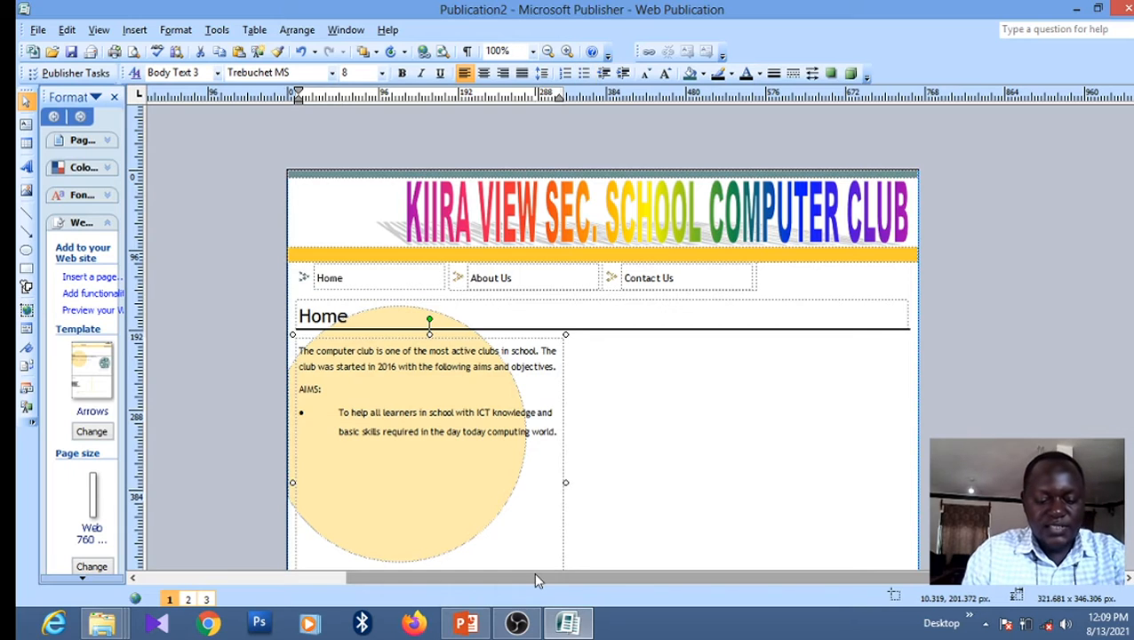
pyautogui.write('BJECT')
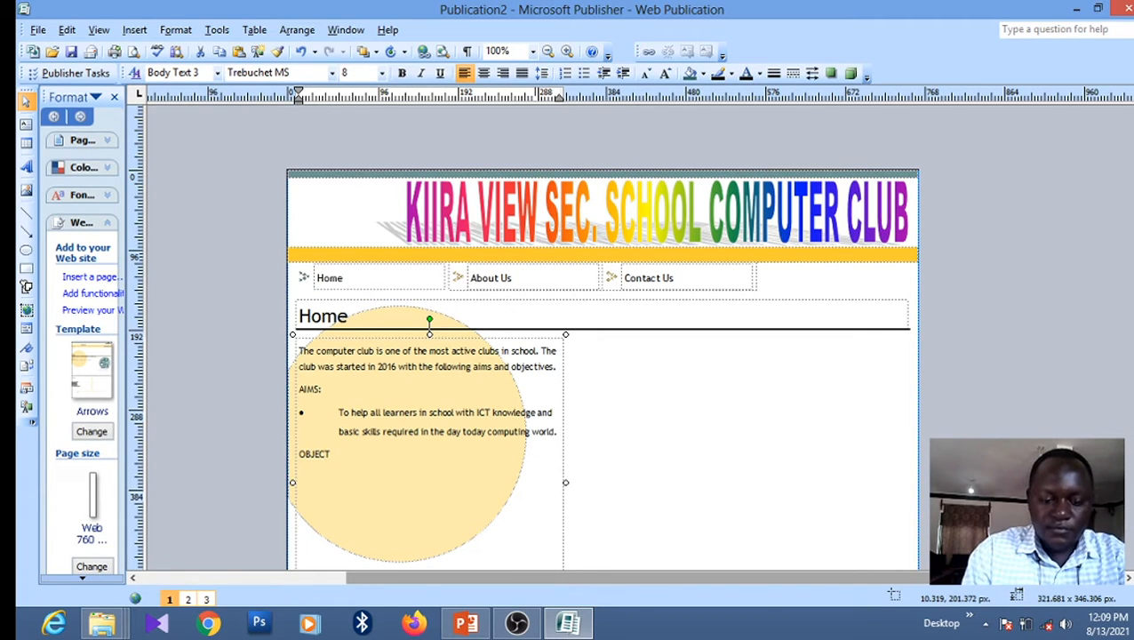
pyautogui.write('IVES:')
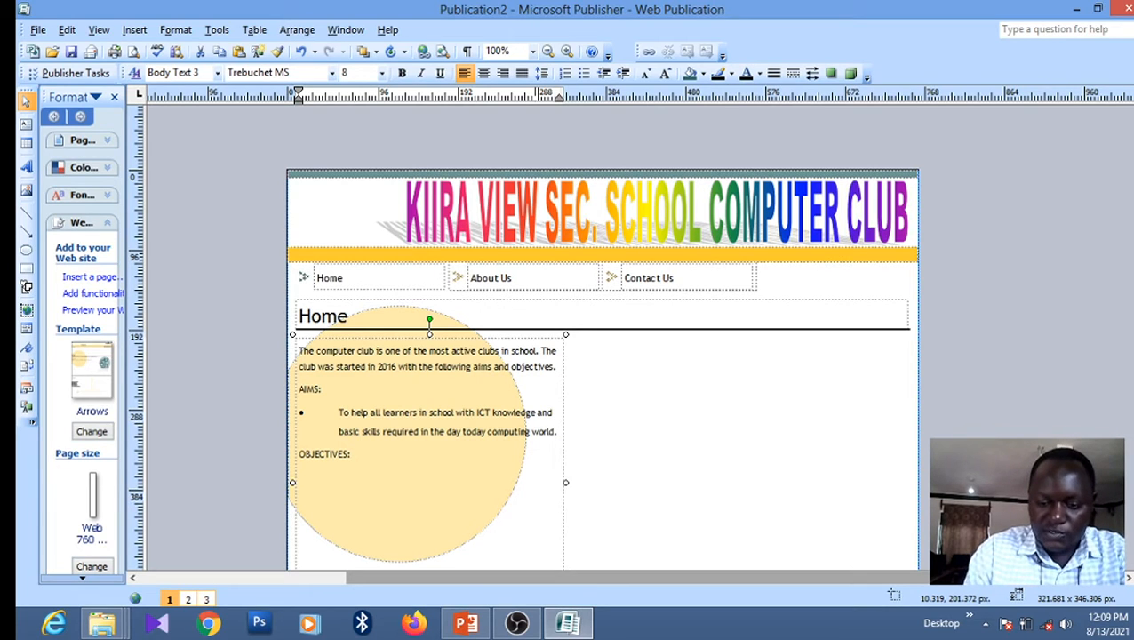
# Add a bullet under OBJECTIVES reading 'To use ICT knowledge in intergrating learning'
pyautogui.click(582, 74)
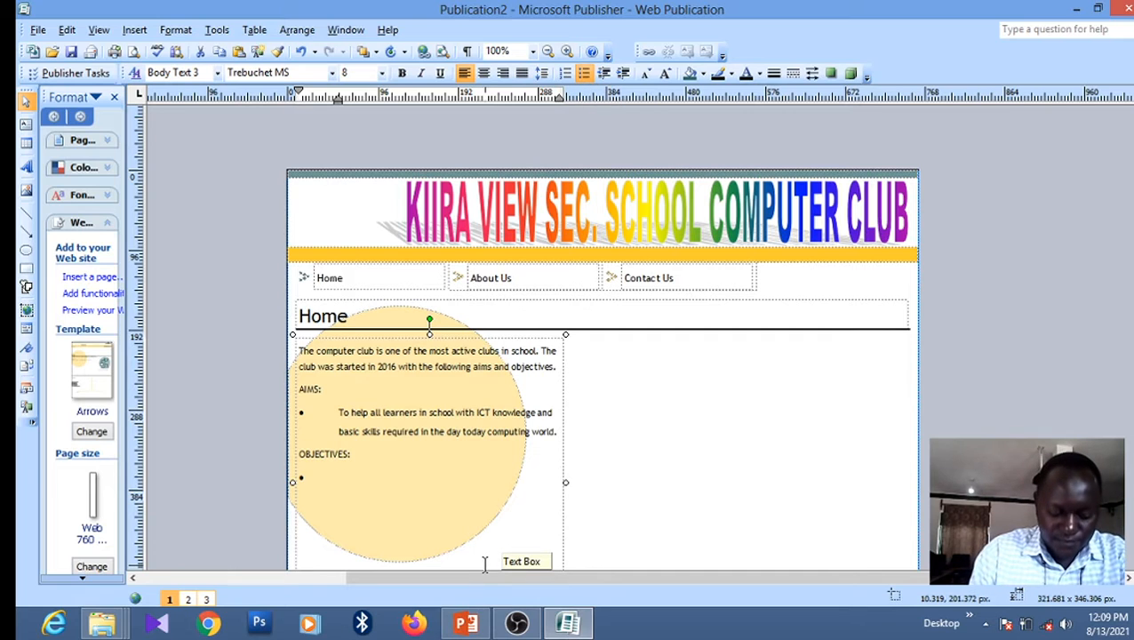
pyautogui.write('To use ')
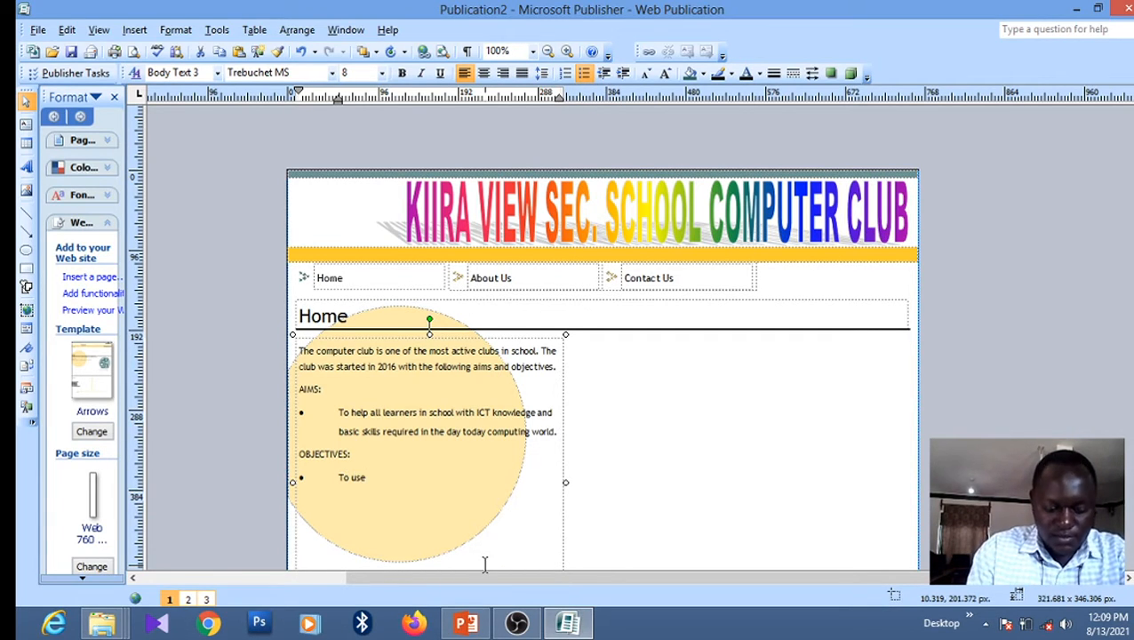
pyautogui.write('ICT')
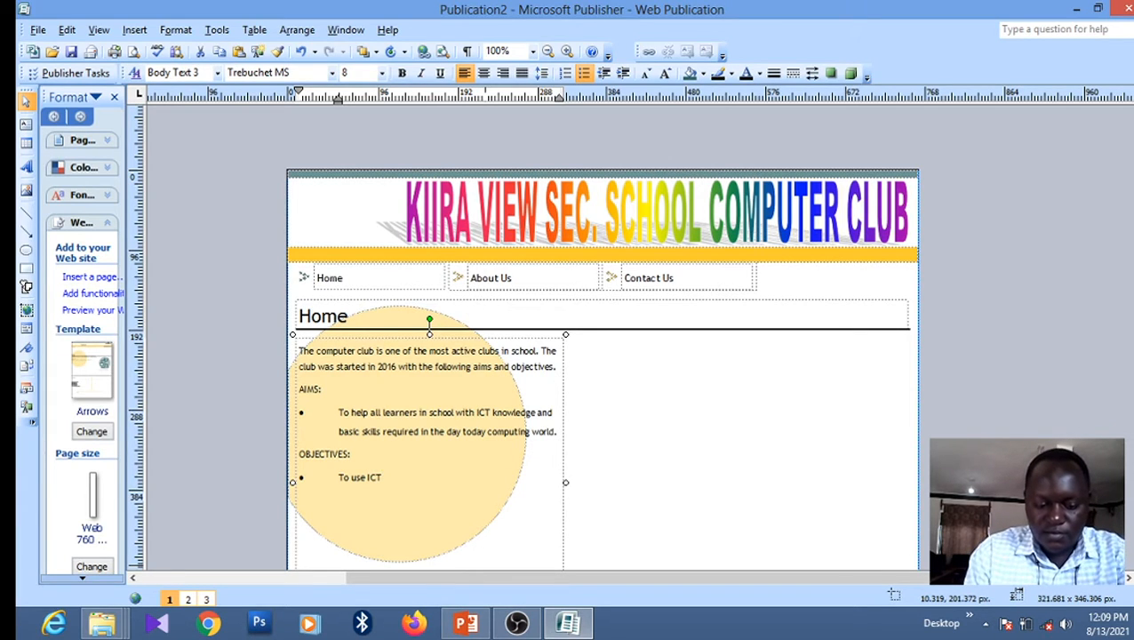
pyautogui.write(' konw')
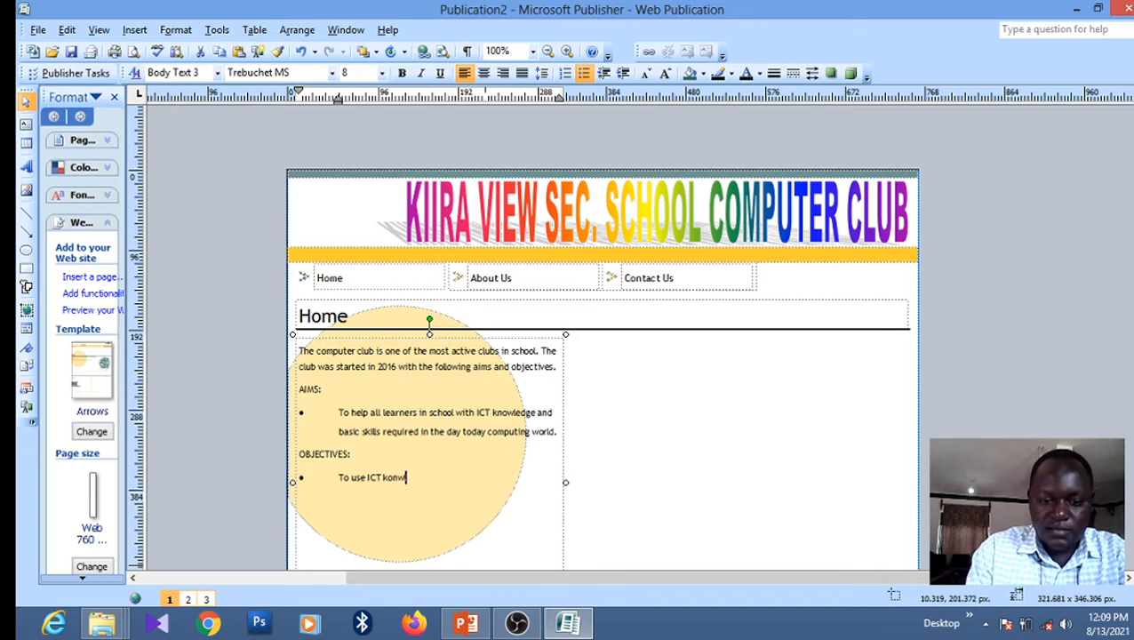
pyautogui.press('BackSpace')
pyautogui.press('BackSpace')
pyautogui.press('BackSpace')
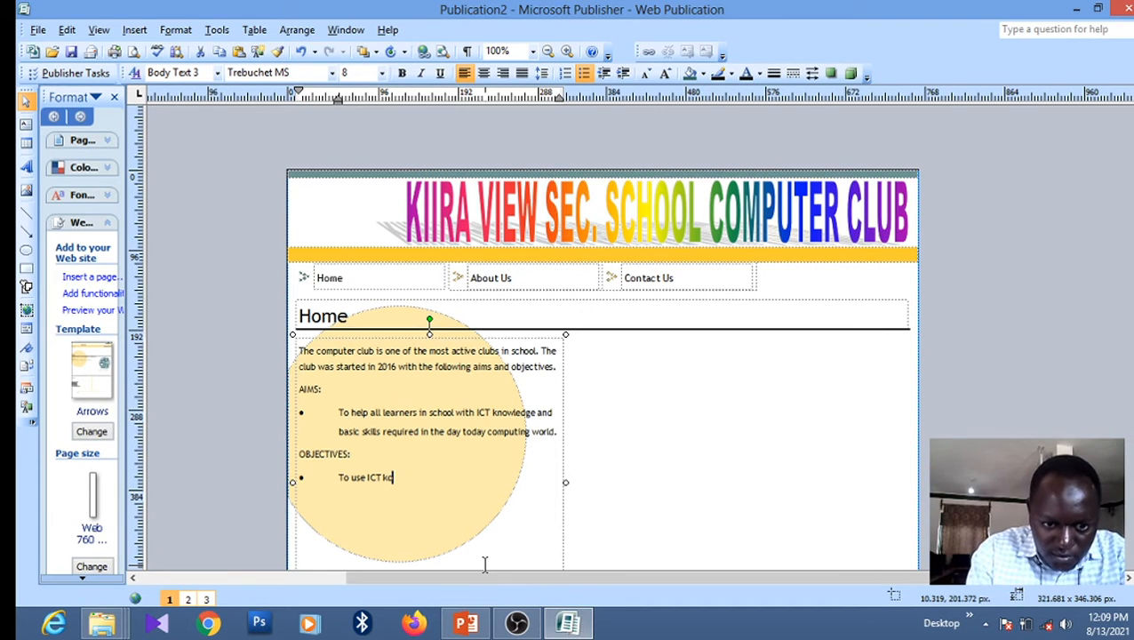
pyautogui.write('nowledge ')
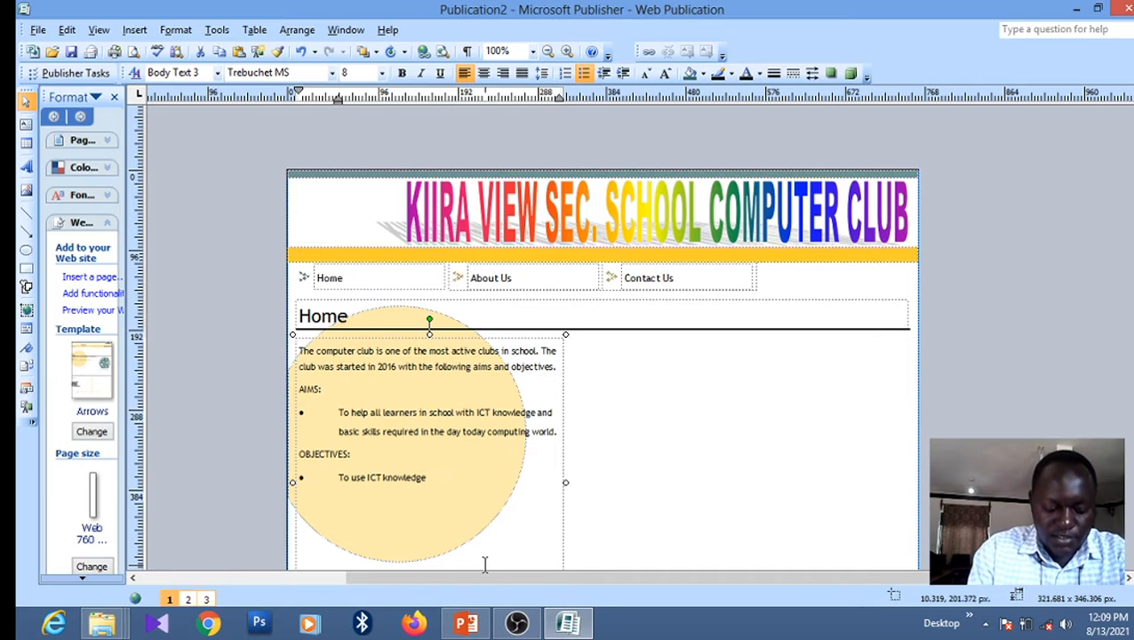
pyautogui.write('in')
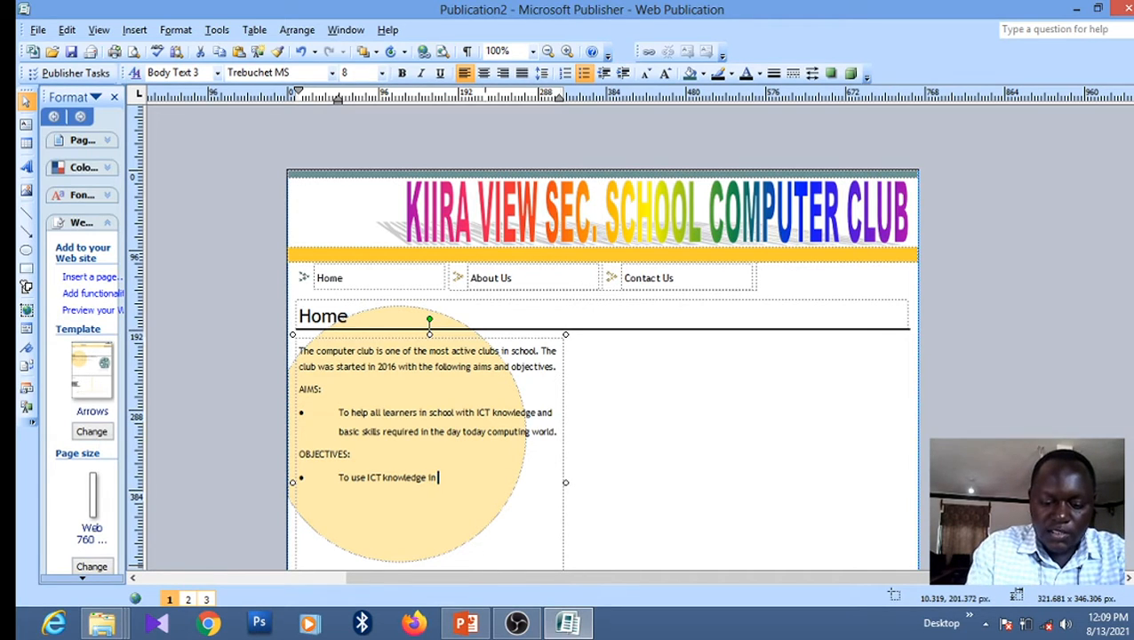
pyautogui.write(' interg')
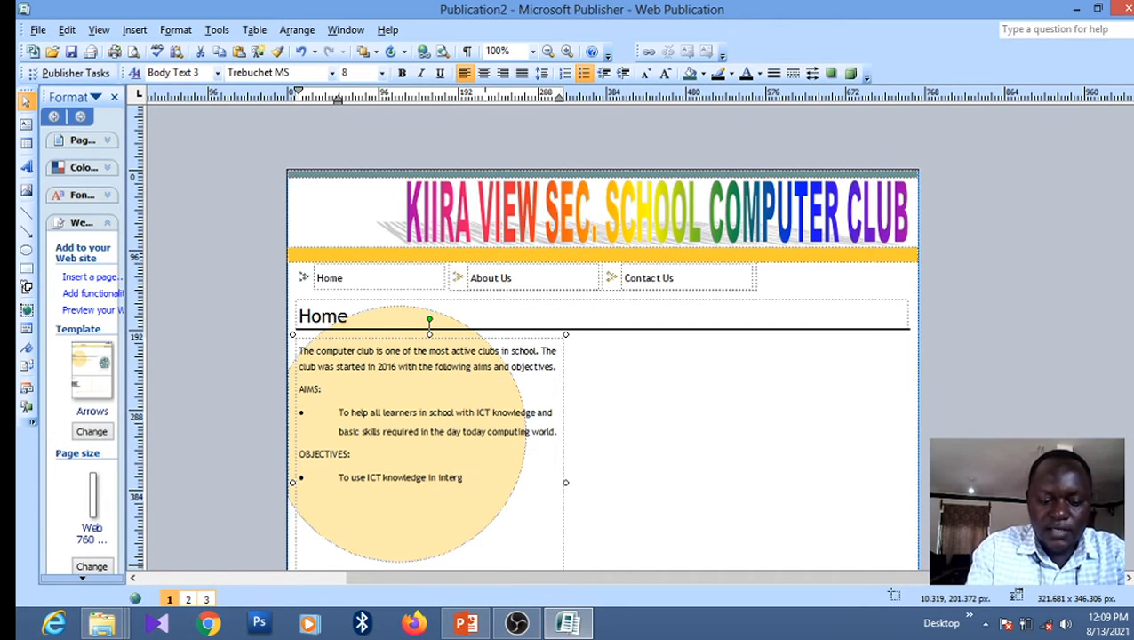
pyautogui.write('rati')
pyautogui.press('BackSpace')
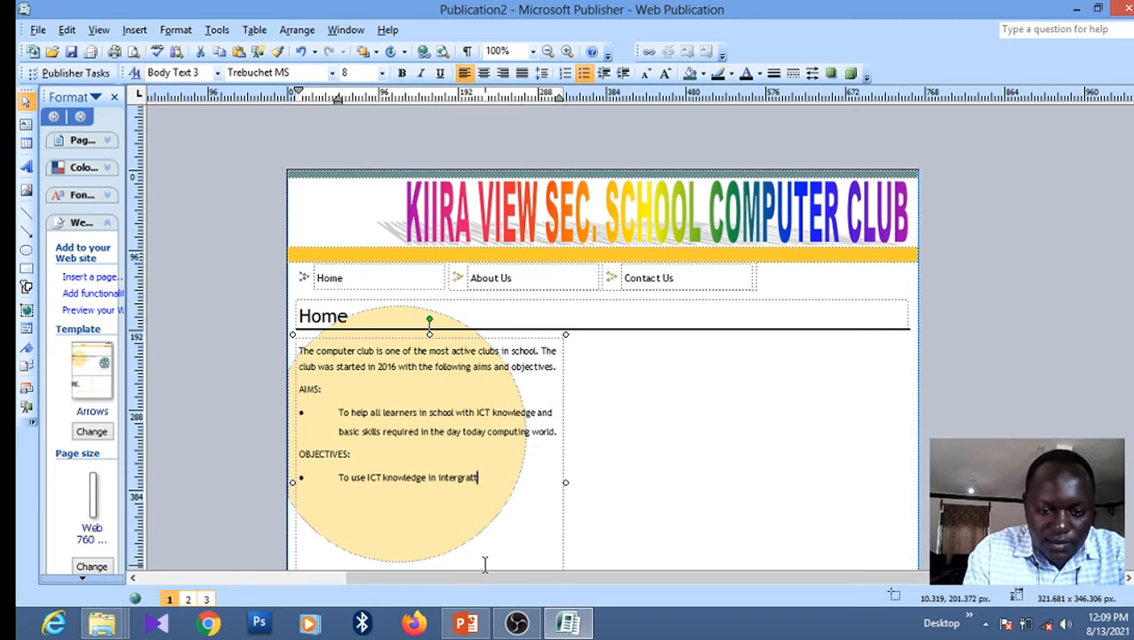
pyautogui.write('in')
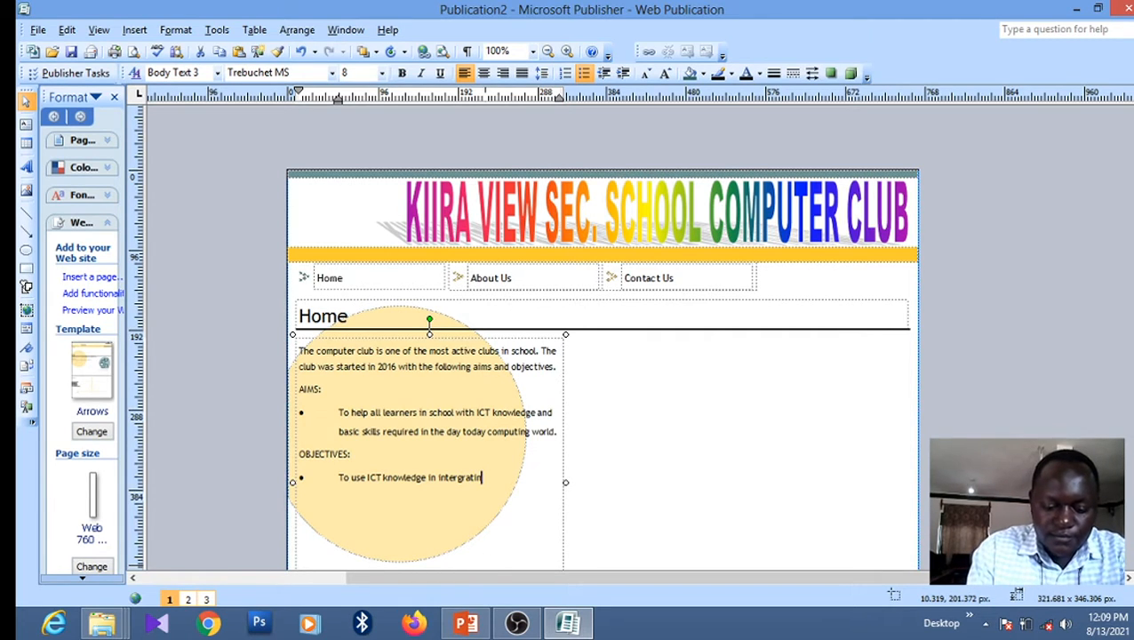
pyautogui.write('g learnin')
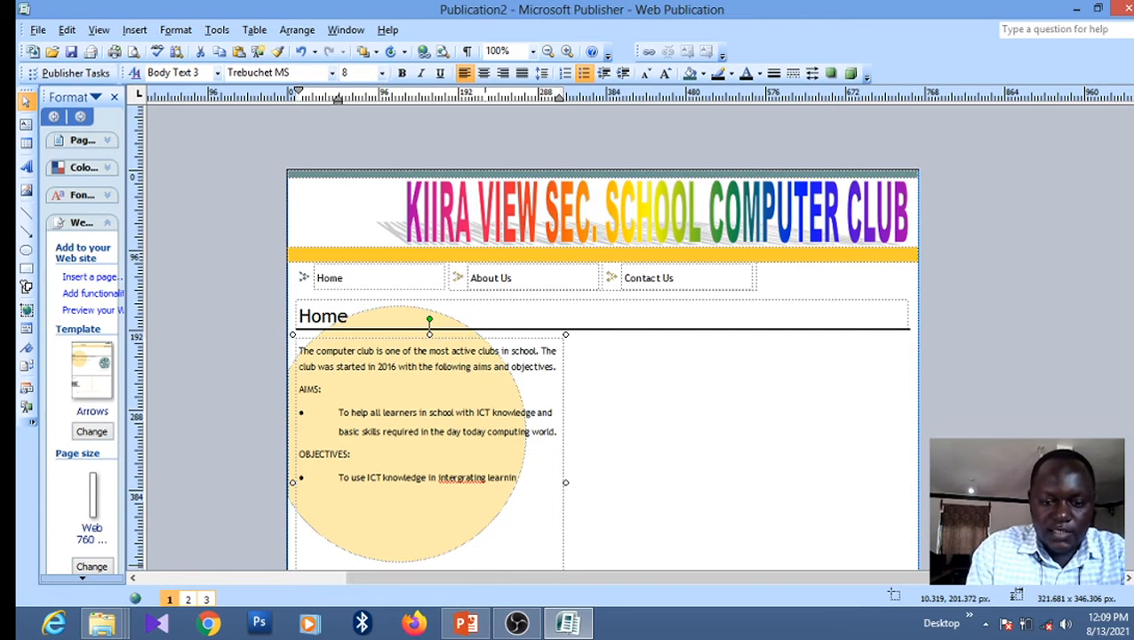
pyautogui.write('g')
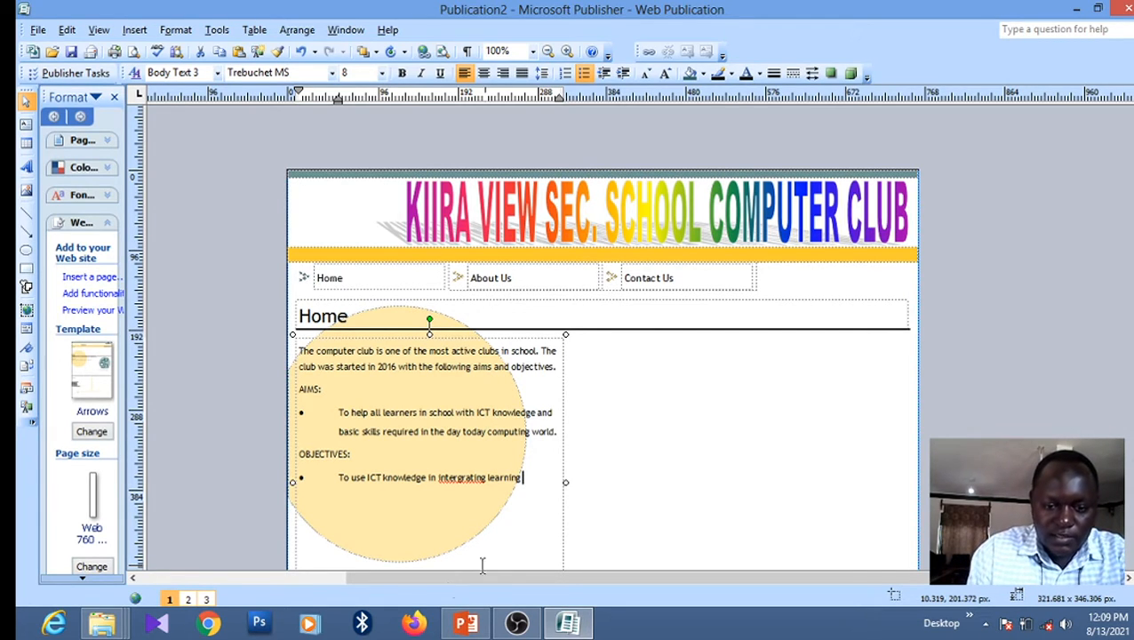
# Correct the spelling to 'integrating' and finish with 'and teaching aspects across all the subjects taught in school'
pyautogui.rightClick(461, 482)
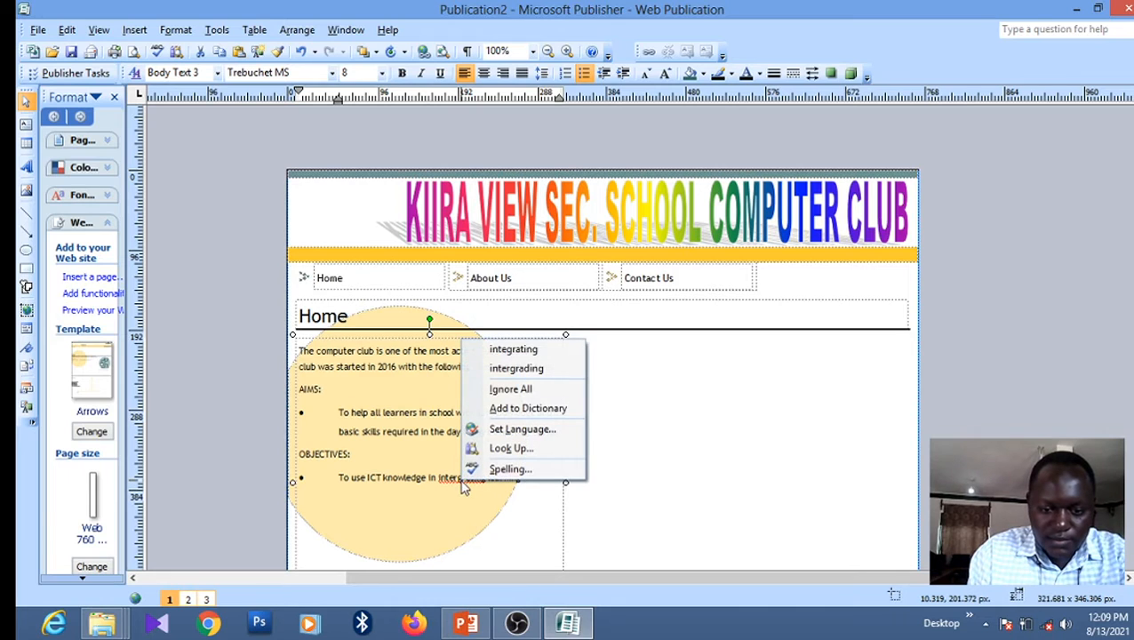
pyautogui.click(544, 352)
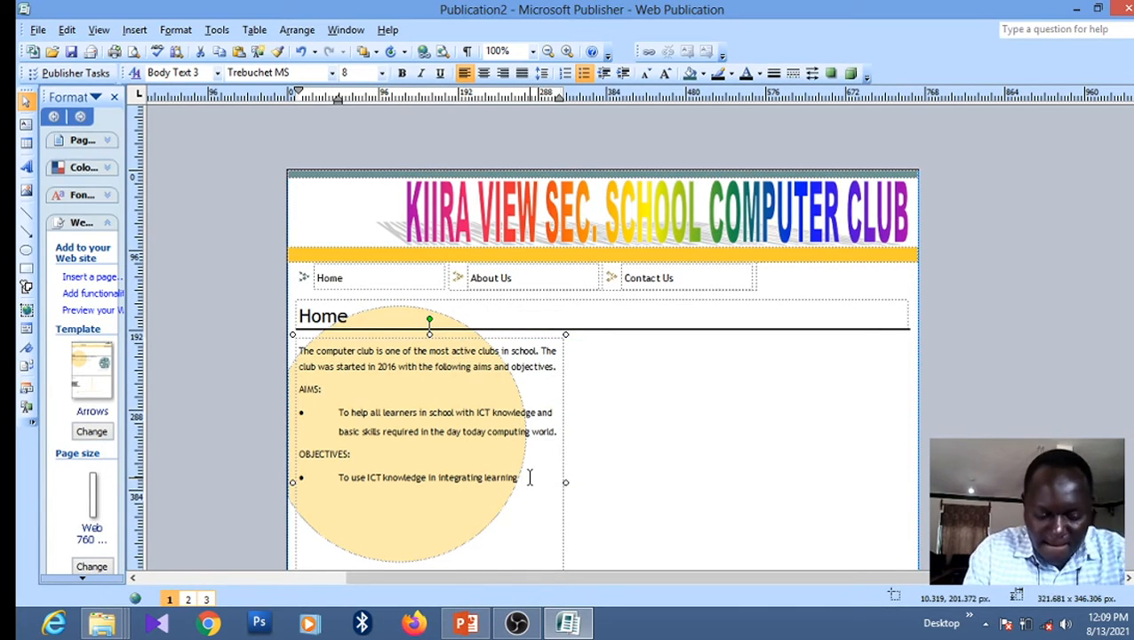
pyautogui.click(529, 477)
pyautogui.write('and teac')
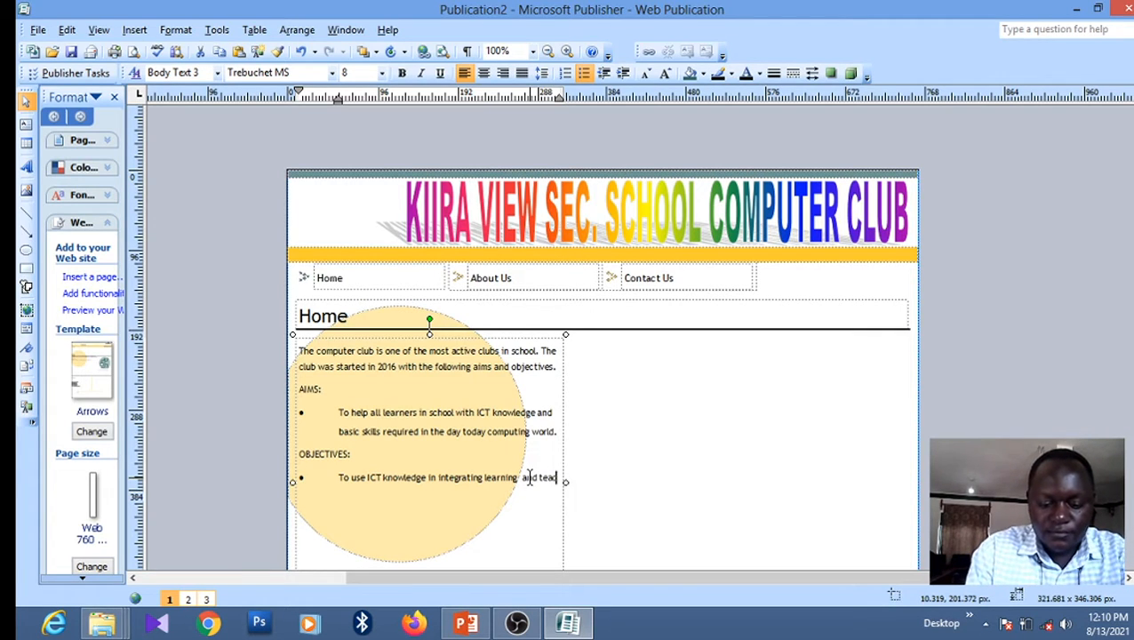
pyautogui.write('hing')
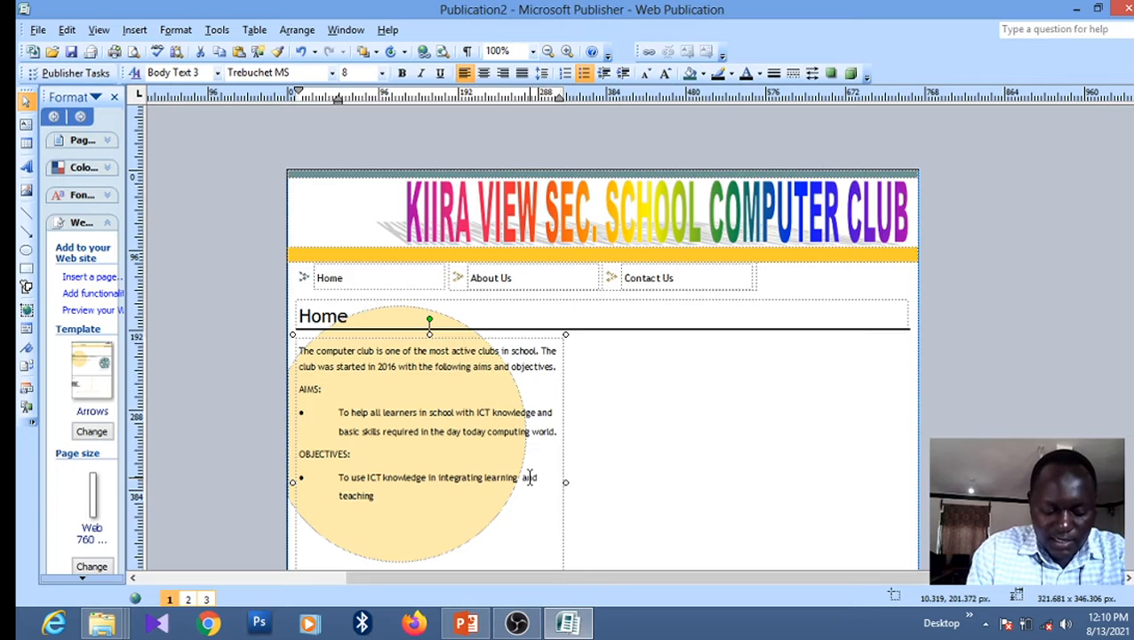
pyautogui.write(' aspe')
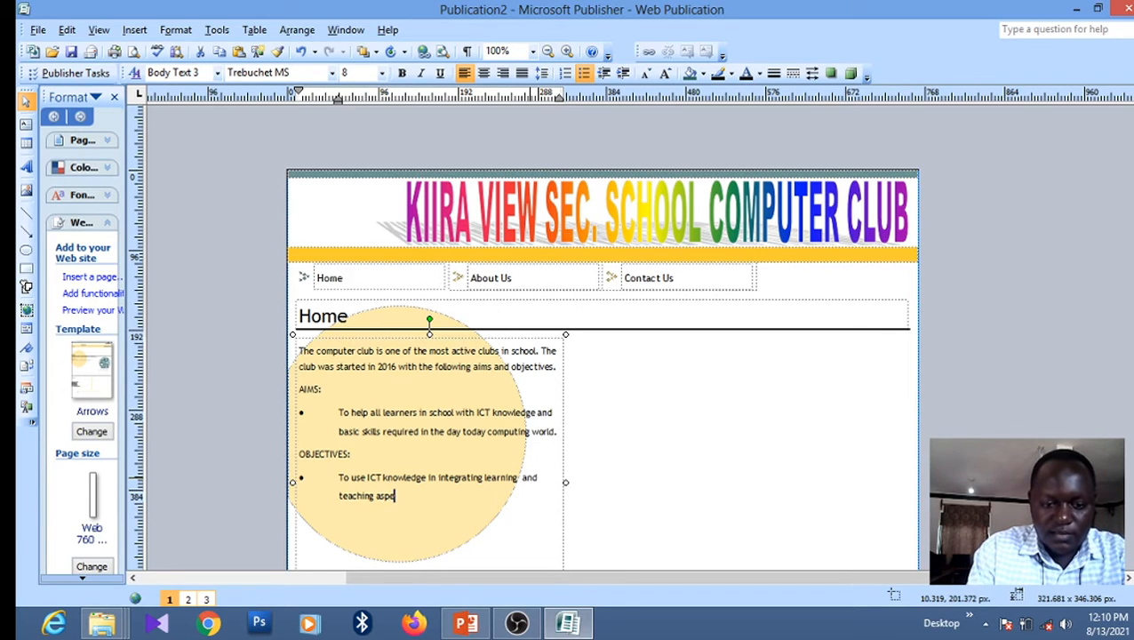
pyautogui.write('cts')
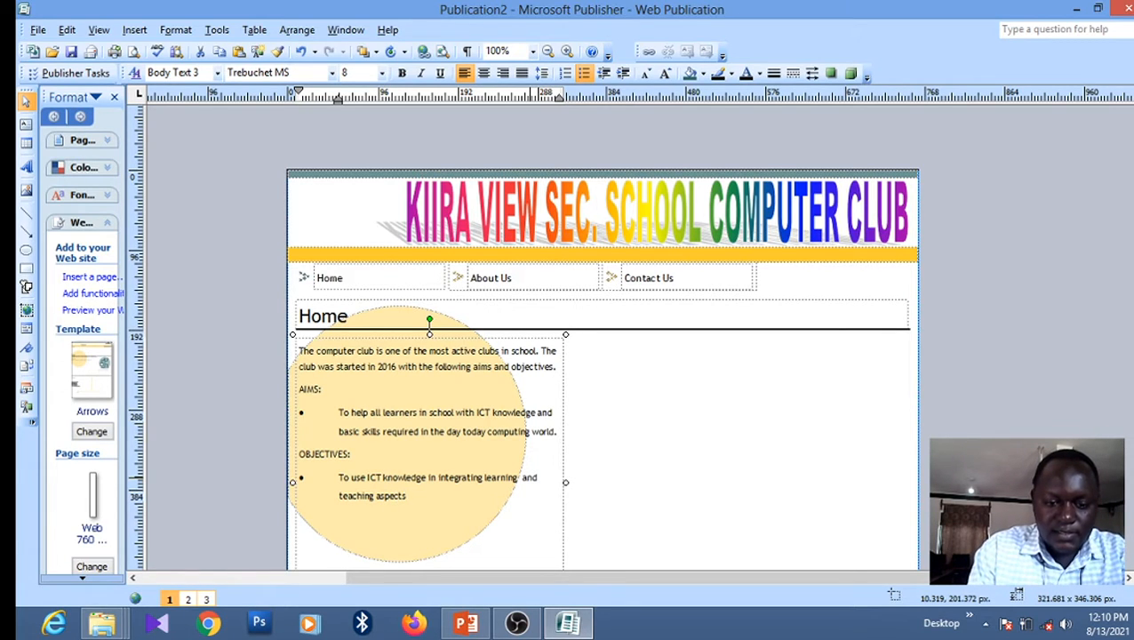
pyautogui.write(' a')
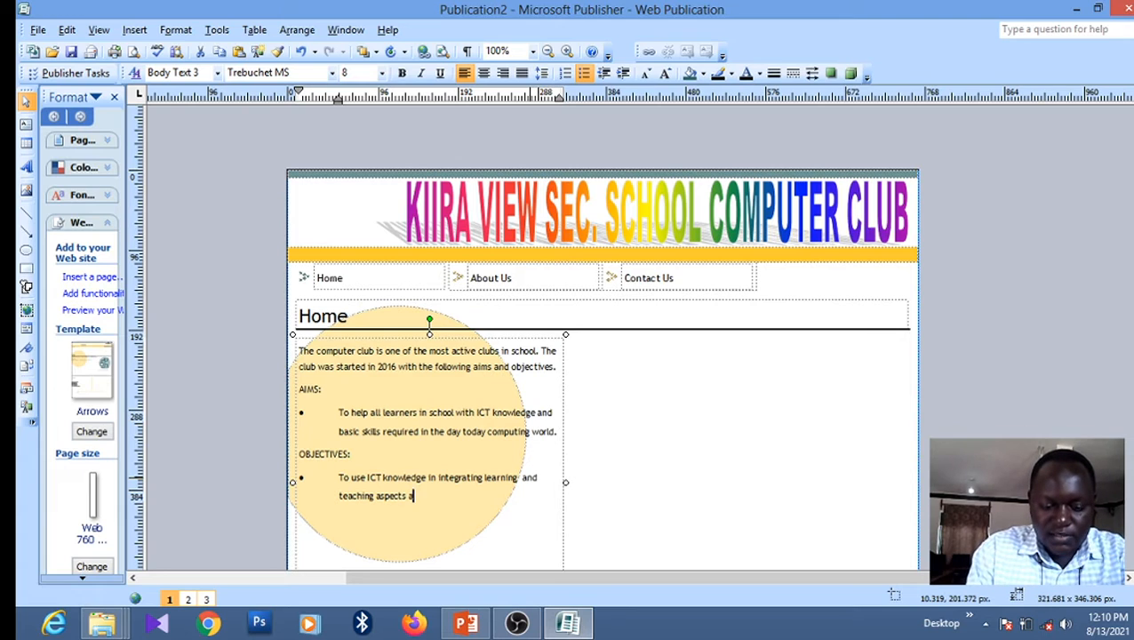
pyautogui.write('cross')
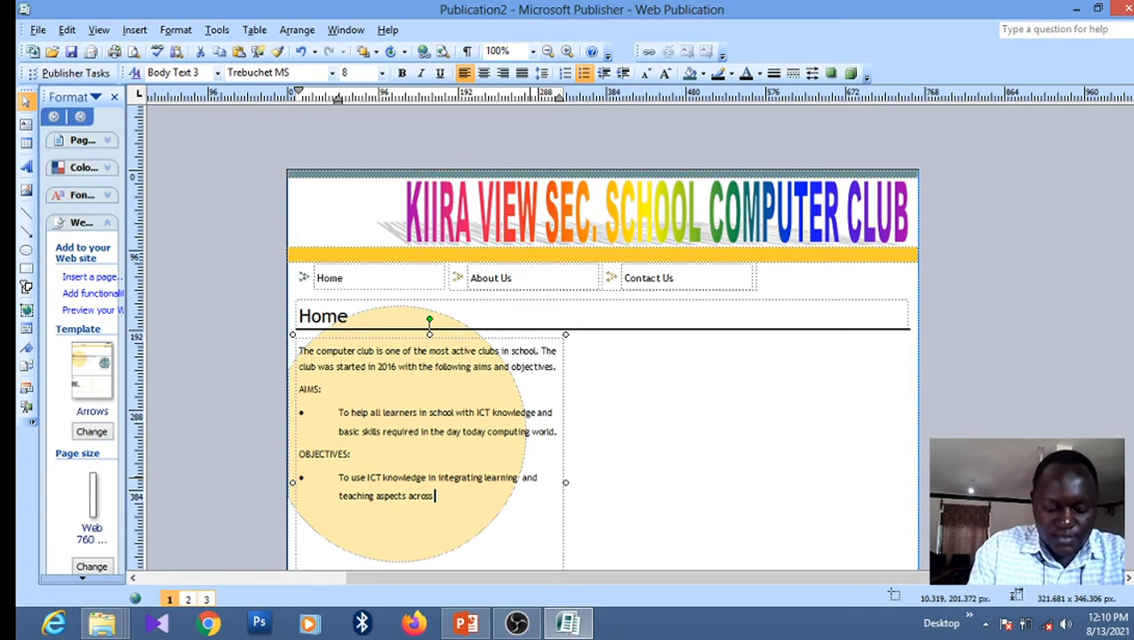
pyautogui.write(' all ')
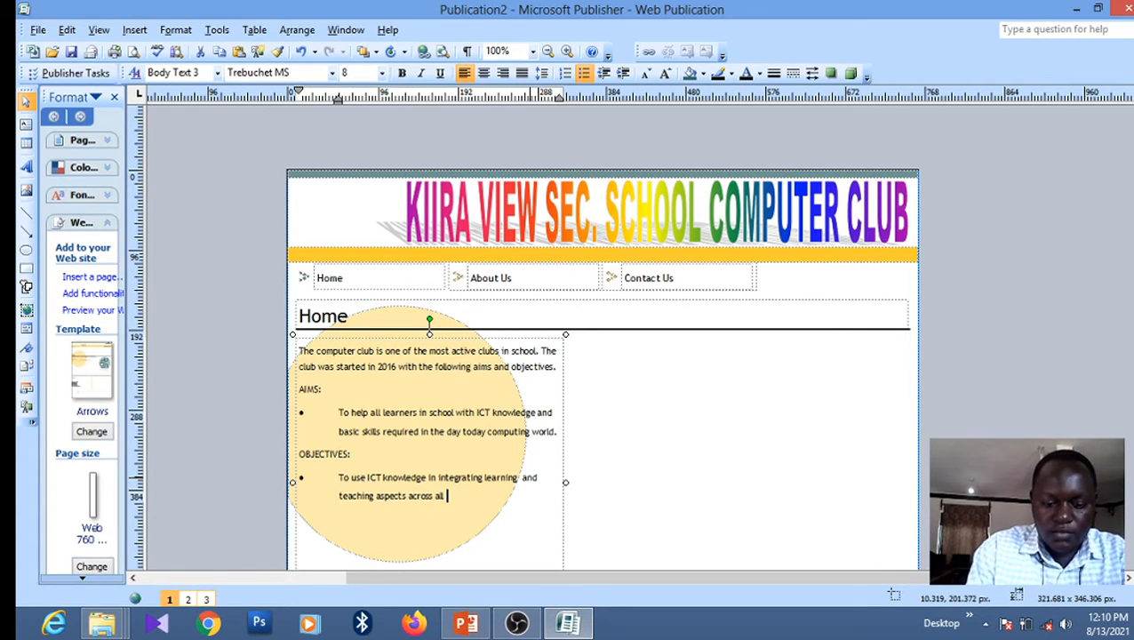
pyautogui.write('the sub')
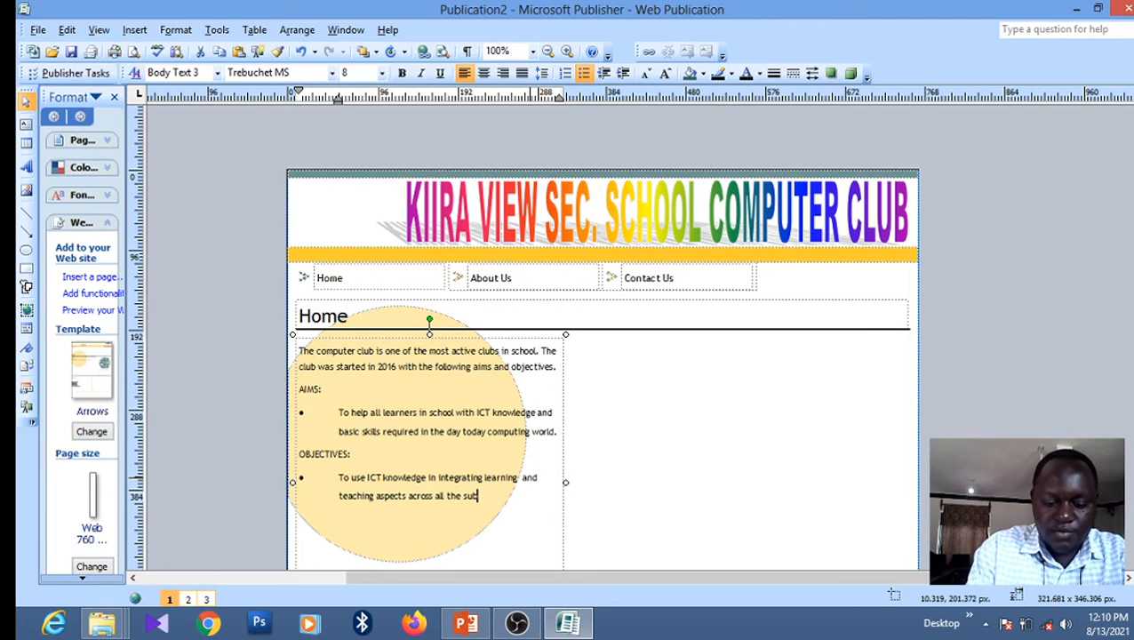
pyautogui.write('jects ')
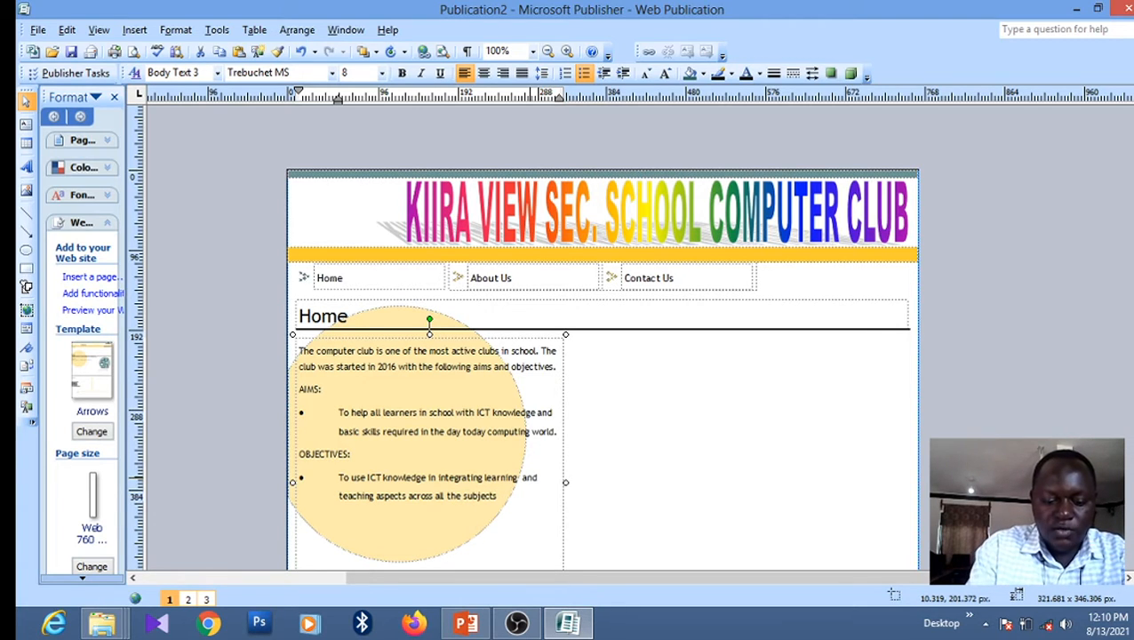
pyautogui.write('taught')
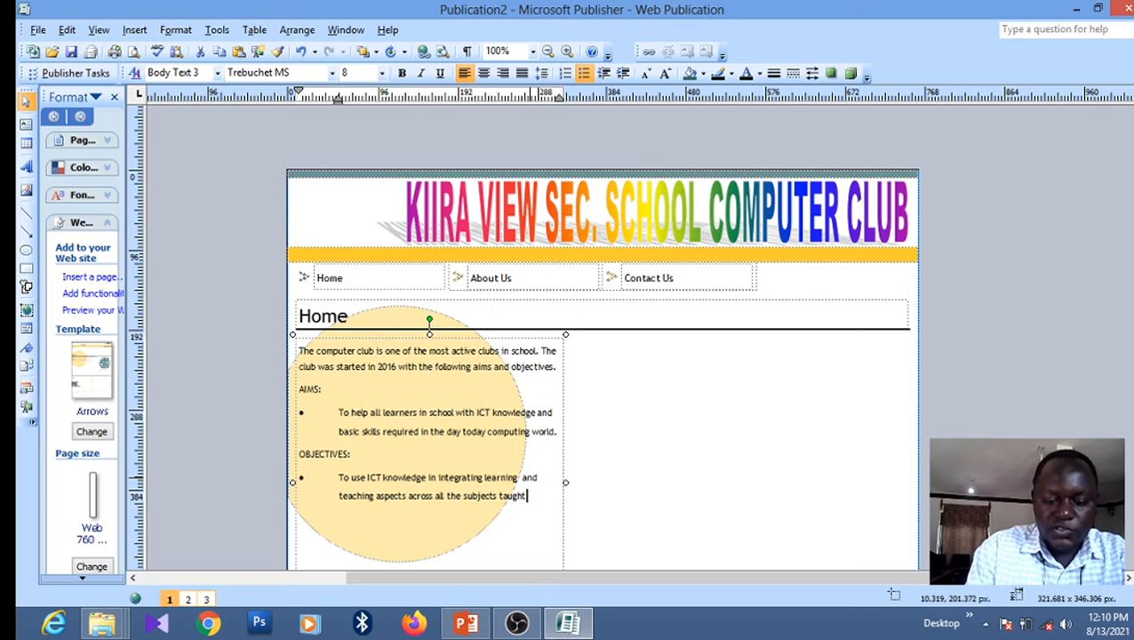
pyautogui.write(' in sc')
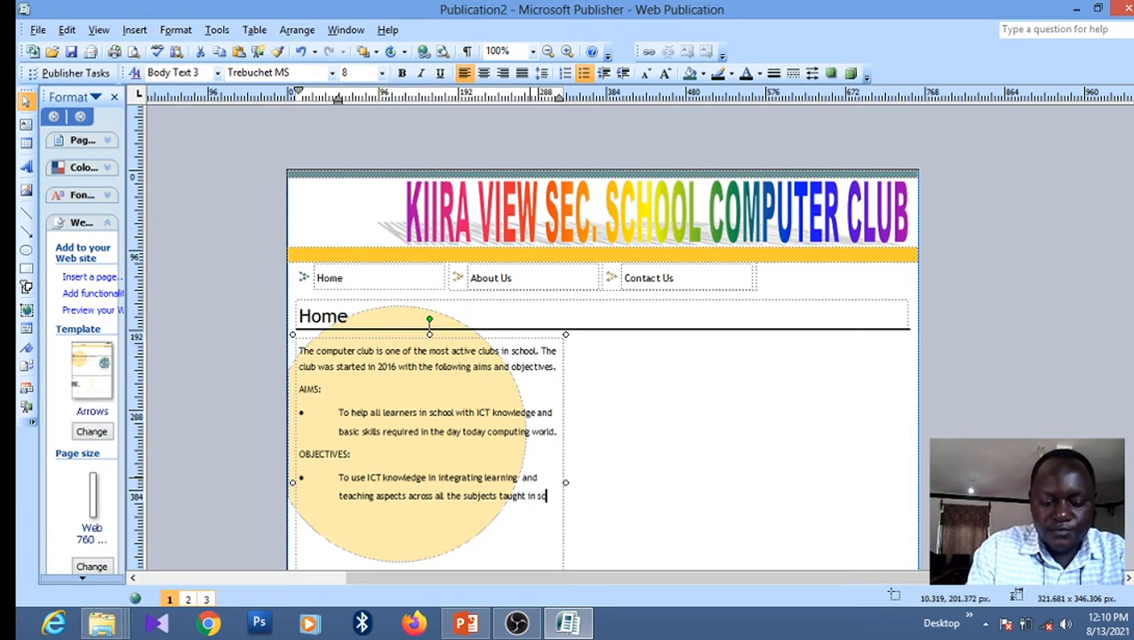
pyautogui.write('hool.')
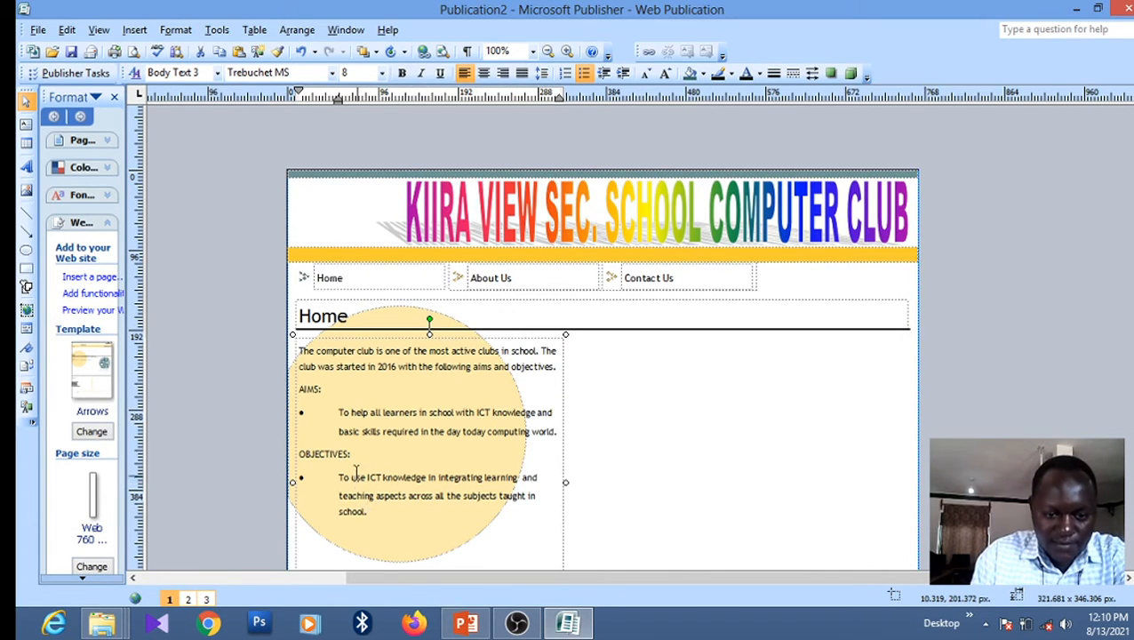
# Make the OBJECTIVES: heading dark red and bold
pyautogui.moveTo(355, 455); pyautogui.dragTo(313, 452)
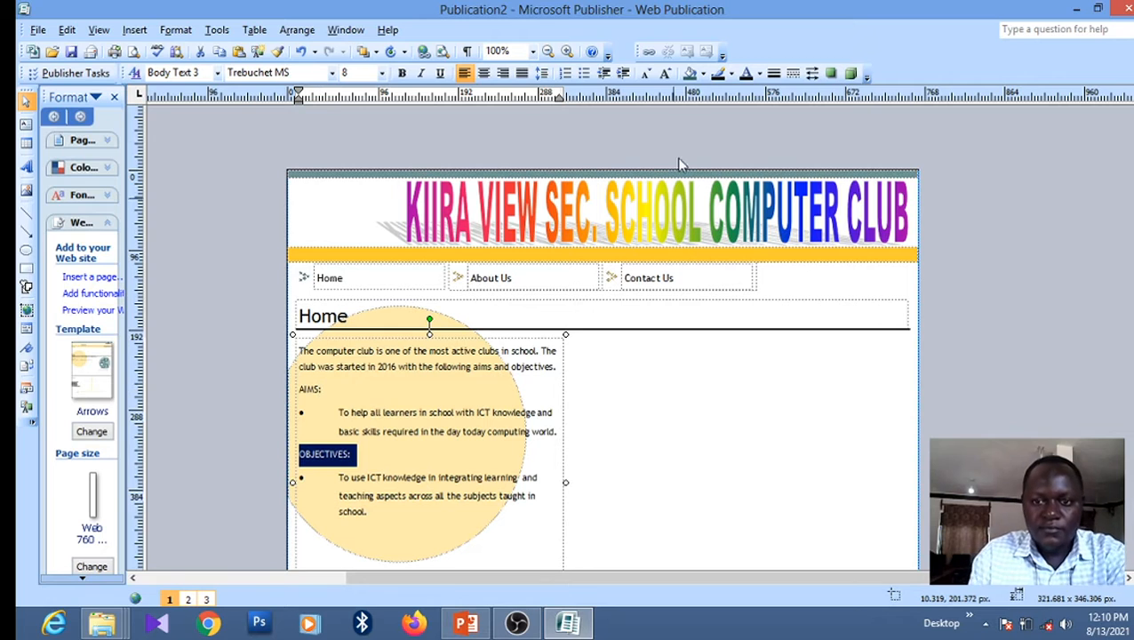
pyautogui.click(758, 74)
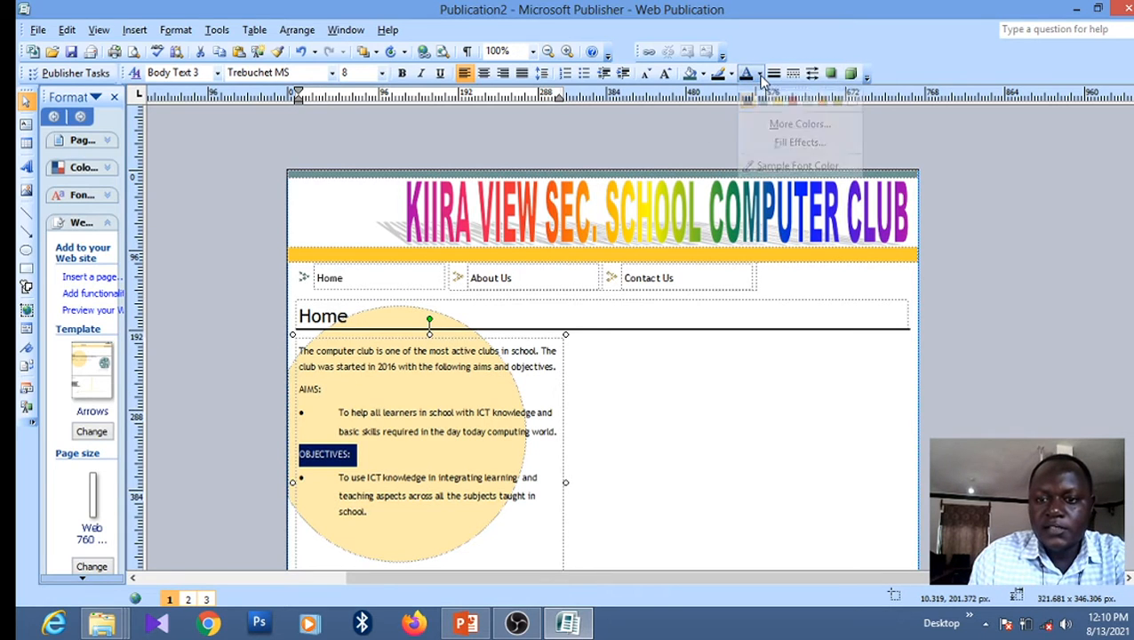
pyautogui.click(792, 103)
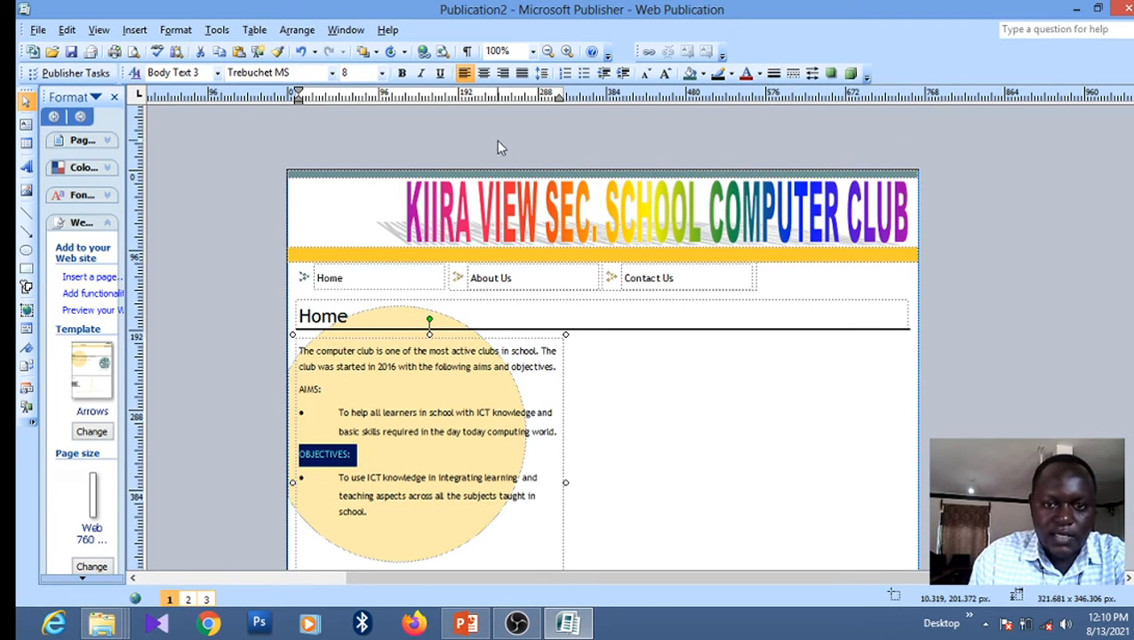
pyautogui.click(403, 74)
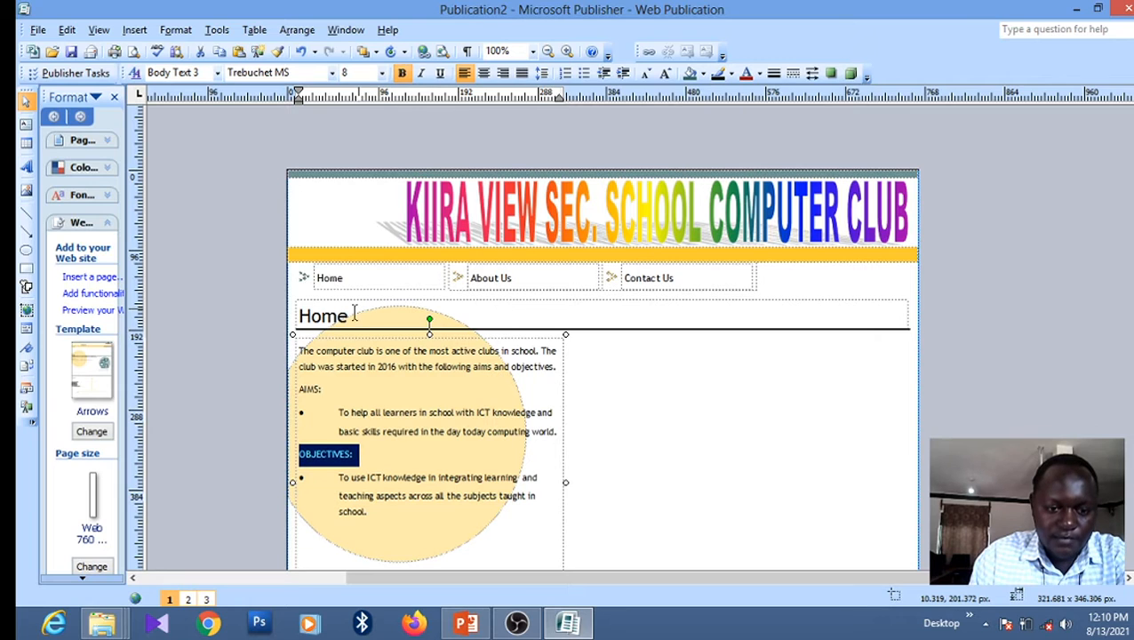
# Make the AIMS: heading bold and dark red as well
pyautogui.click(325, 388)
pyautogui.moveTo(325, 388); pyautogui.dragTo(298, 388)
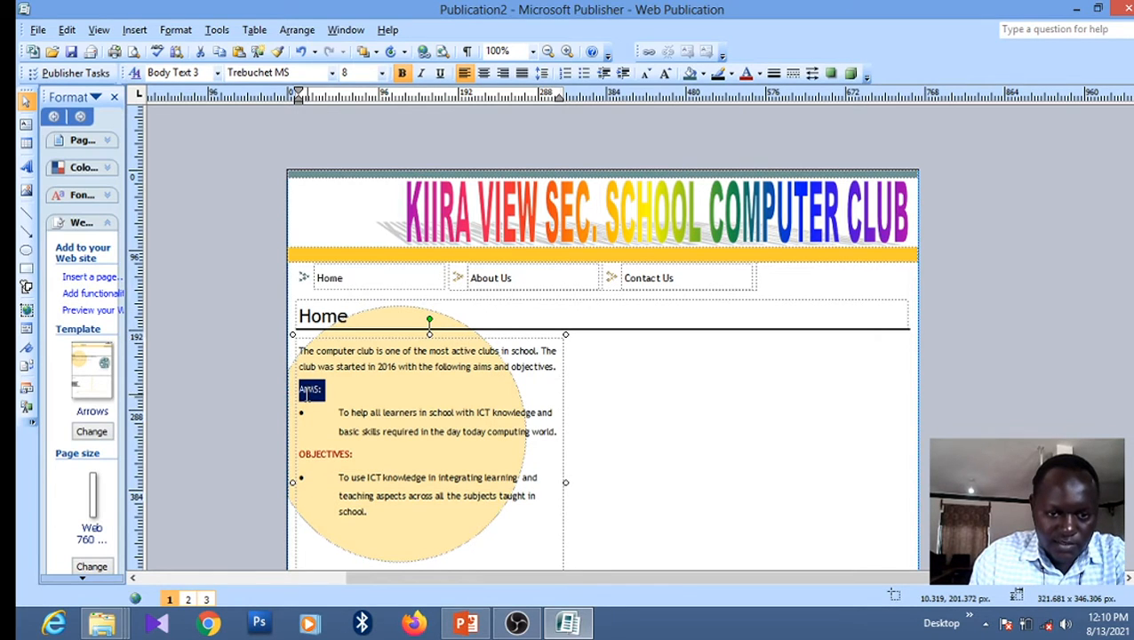
pyautogui.click(402, 75)
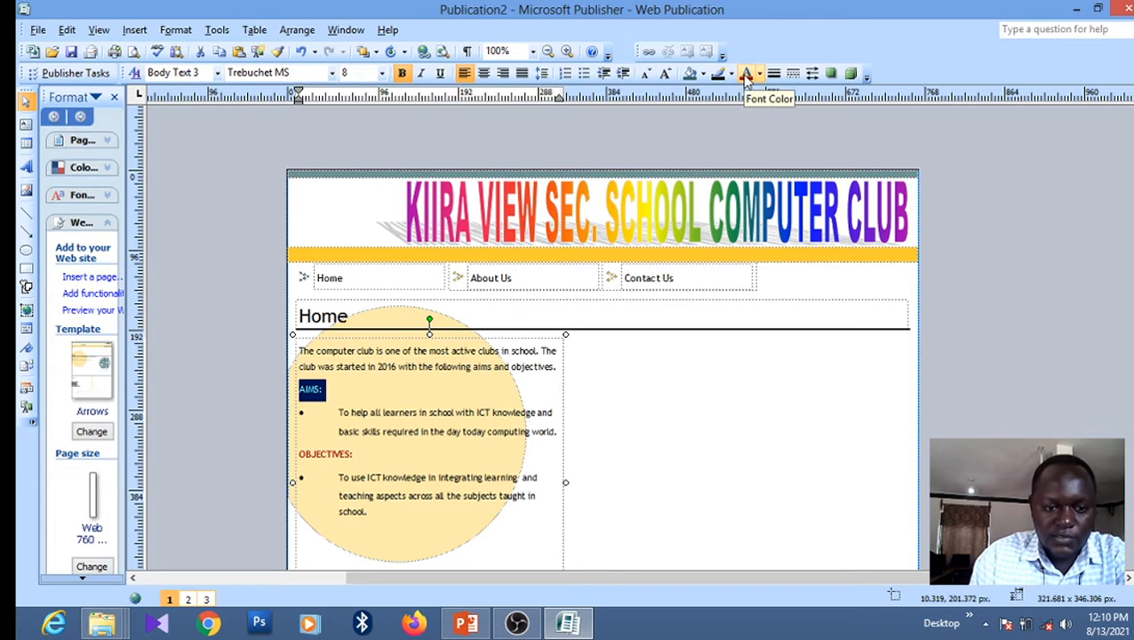
pyautogui.click(430, 453)
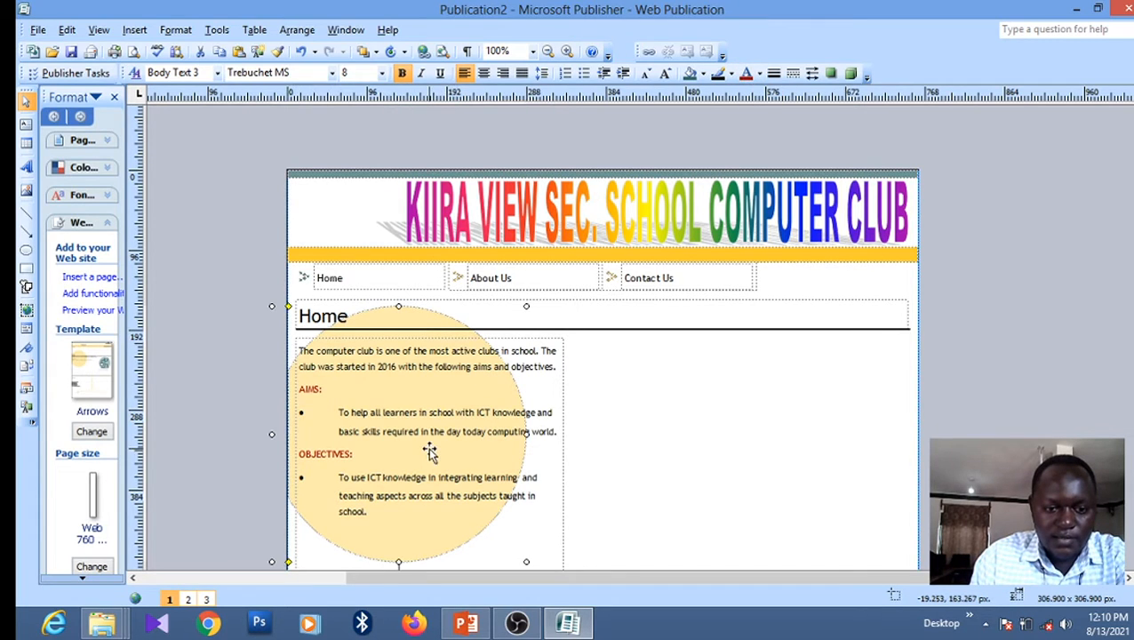
pyautogui.click(302, 354)
# Set all the text in the background text box to font size 11
pyautogui.moveTo(302, 353); pyautogui.dragTo(447, 514)
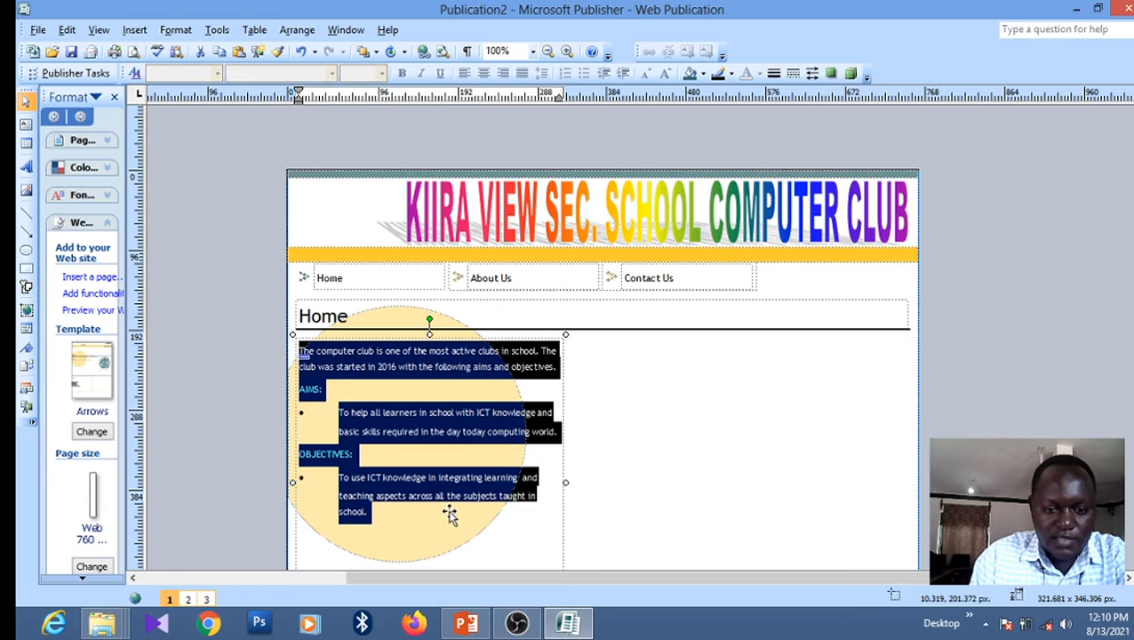
pyautogui.click(381, 73)
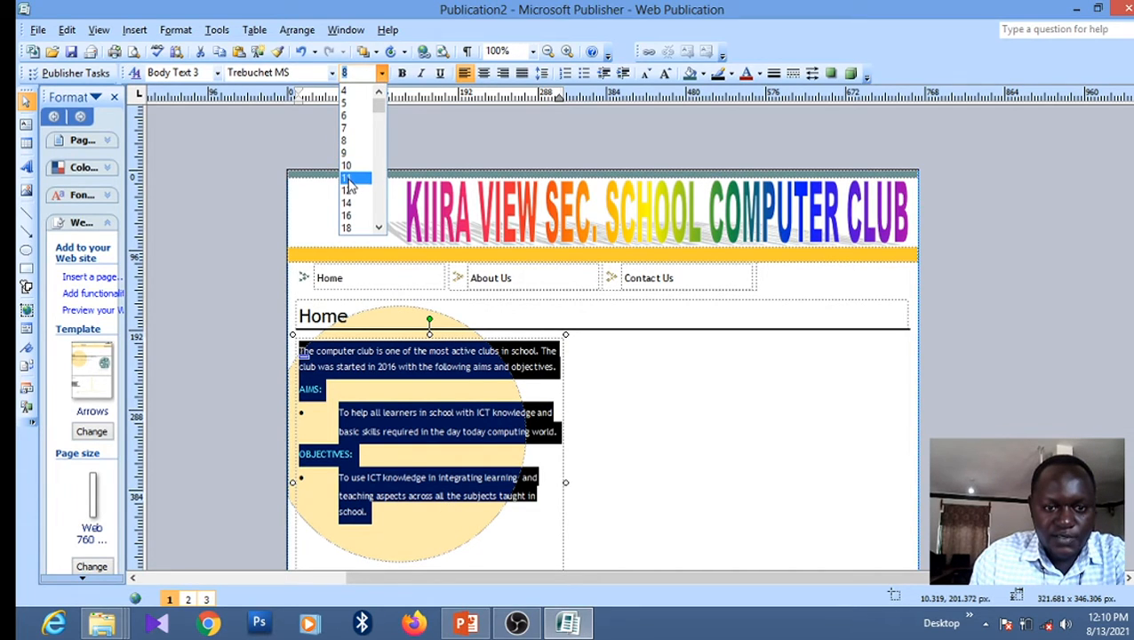
pyautogui.click(348, 178)
pyautogui.click(603, 420)
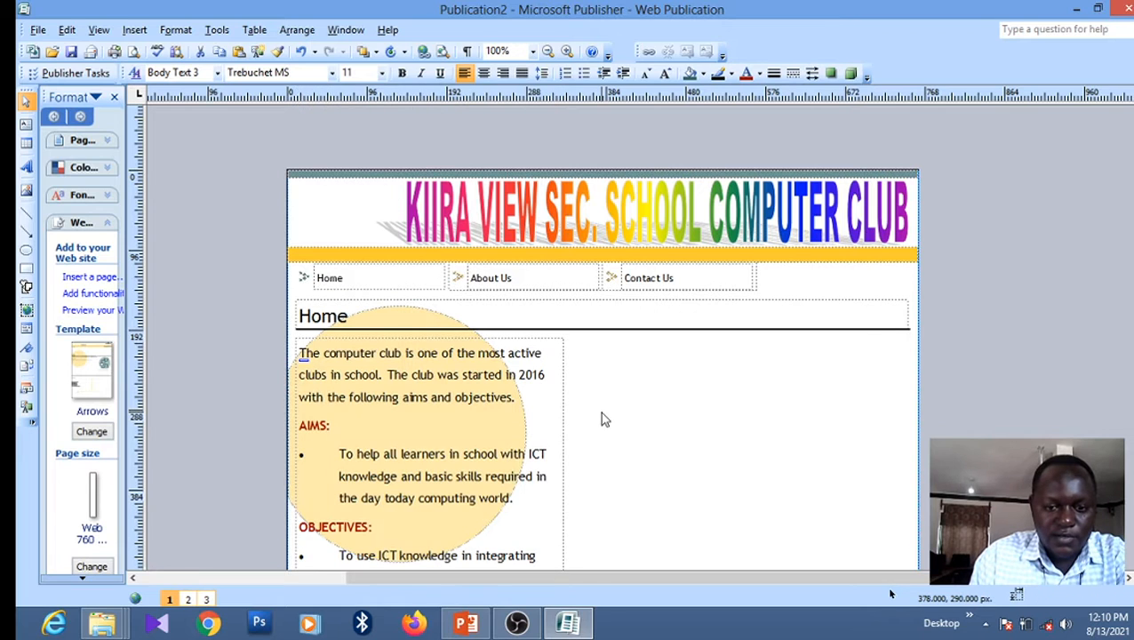
# Scroll over the finished home page, then switch to the PowerPoint sample question slide
pyautogui.scroll(-3, 889, 593)
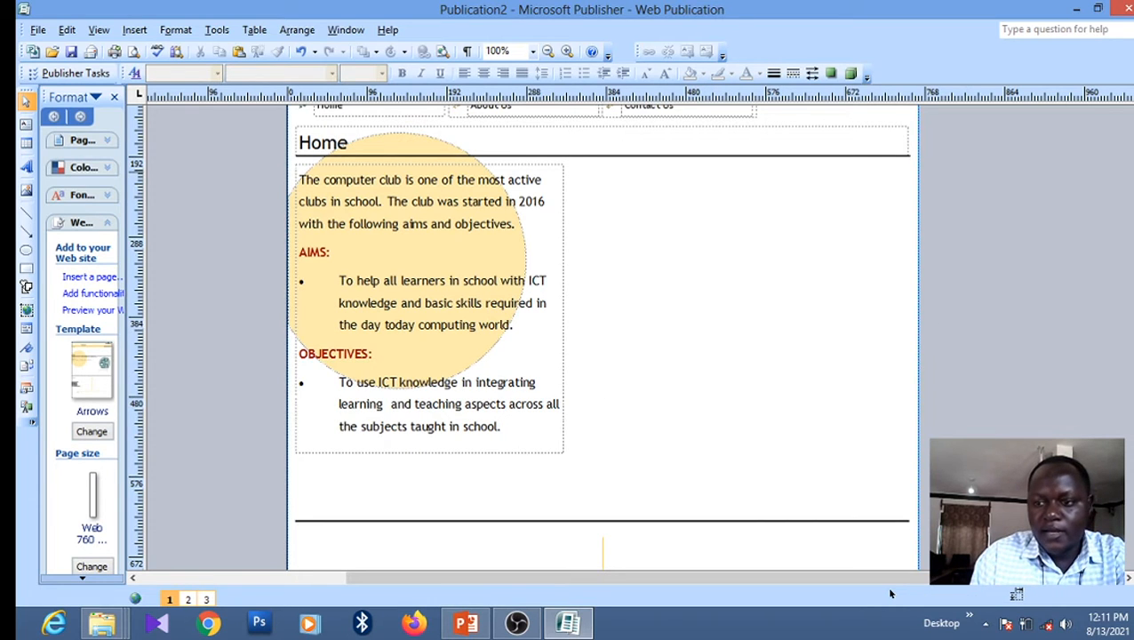
pyautogui.scroll(3, 890, 593)
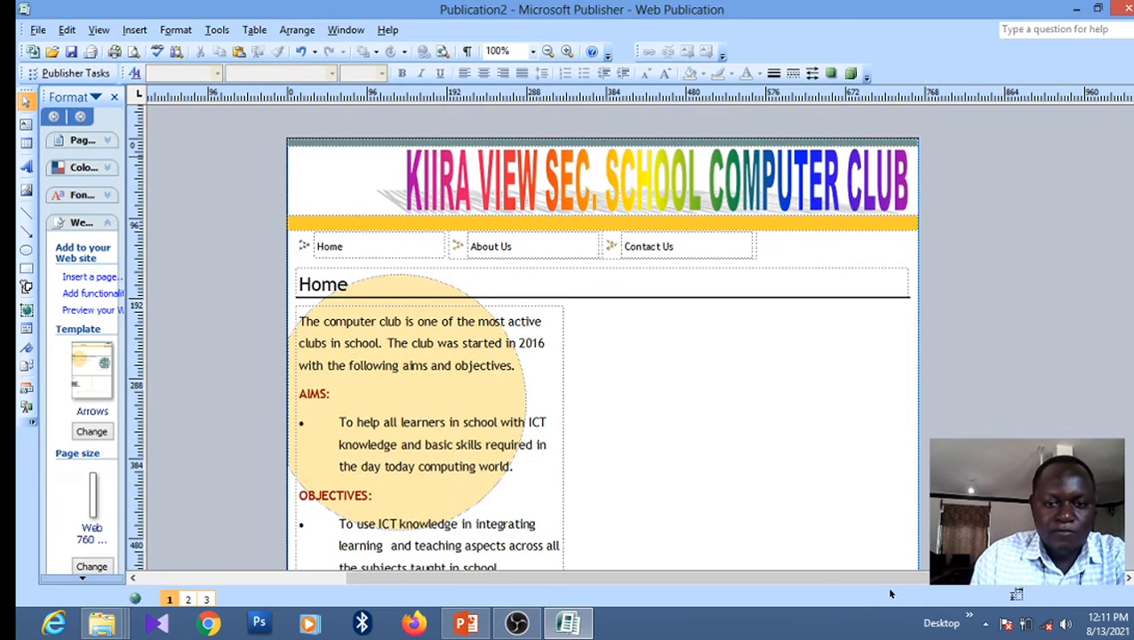
pyautogui.scroll(-1, 890, 593)
pyautogui.scroll(-2, 890, 593)
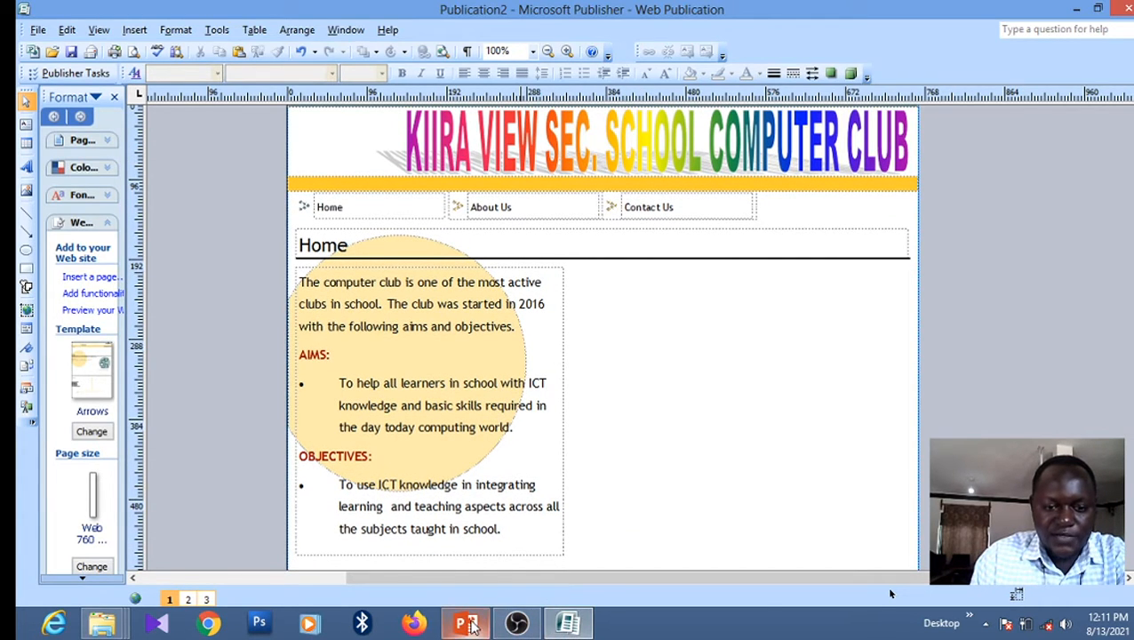
pyautogui.click(468, 624)
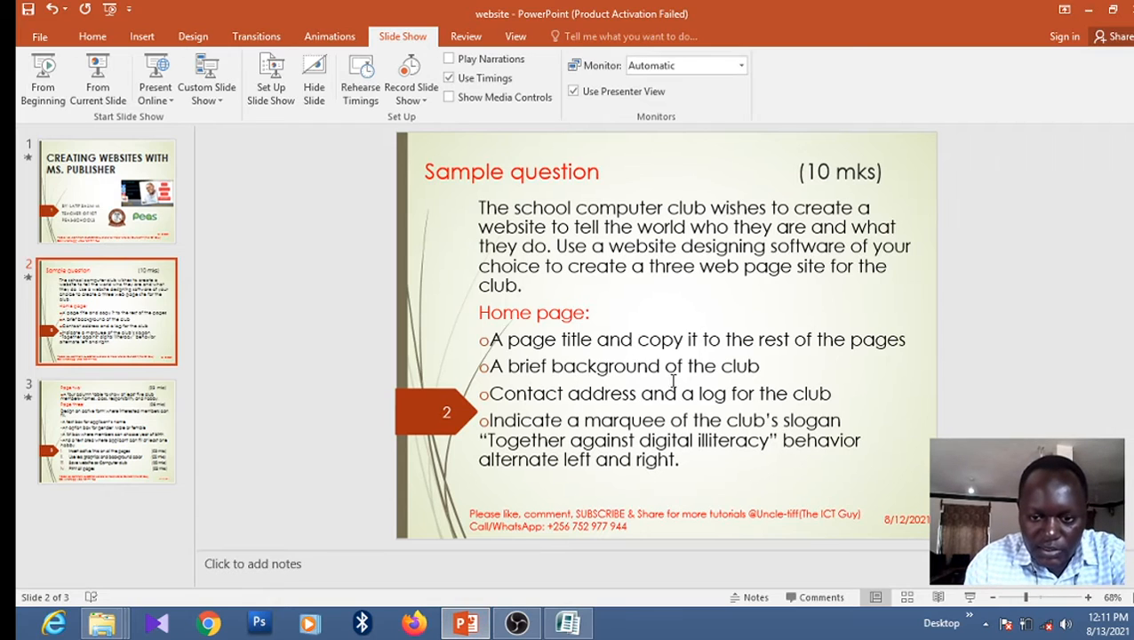
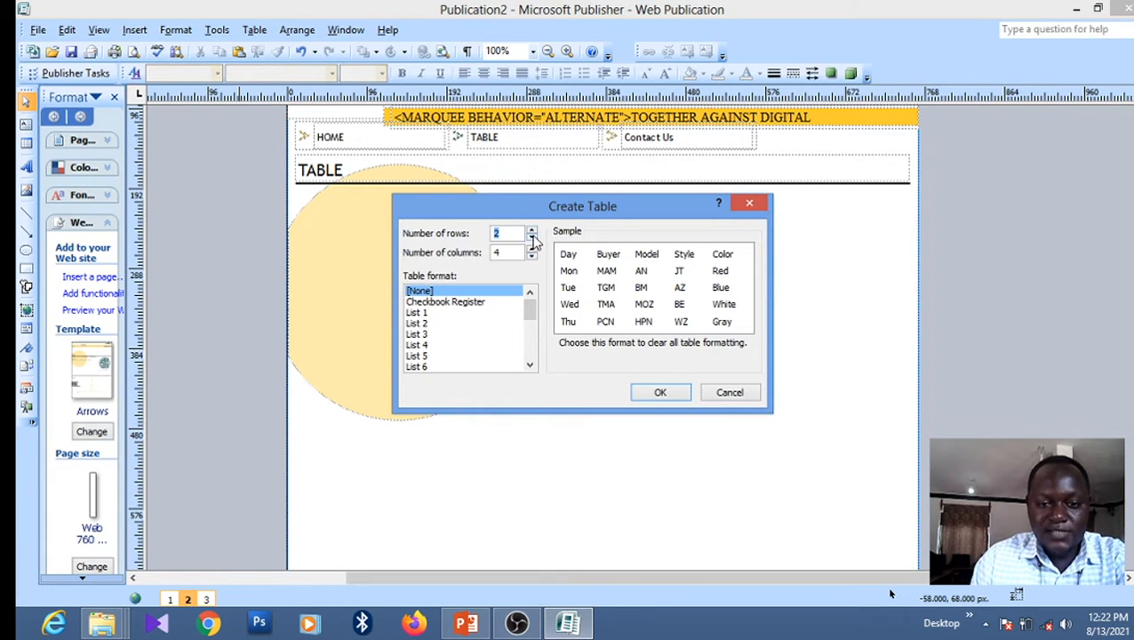
# Insert a 6-row, 4-column table on the TABLE page and open its Format Table settings
pyautogui.click(531, 230)
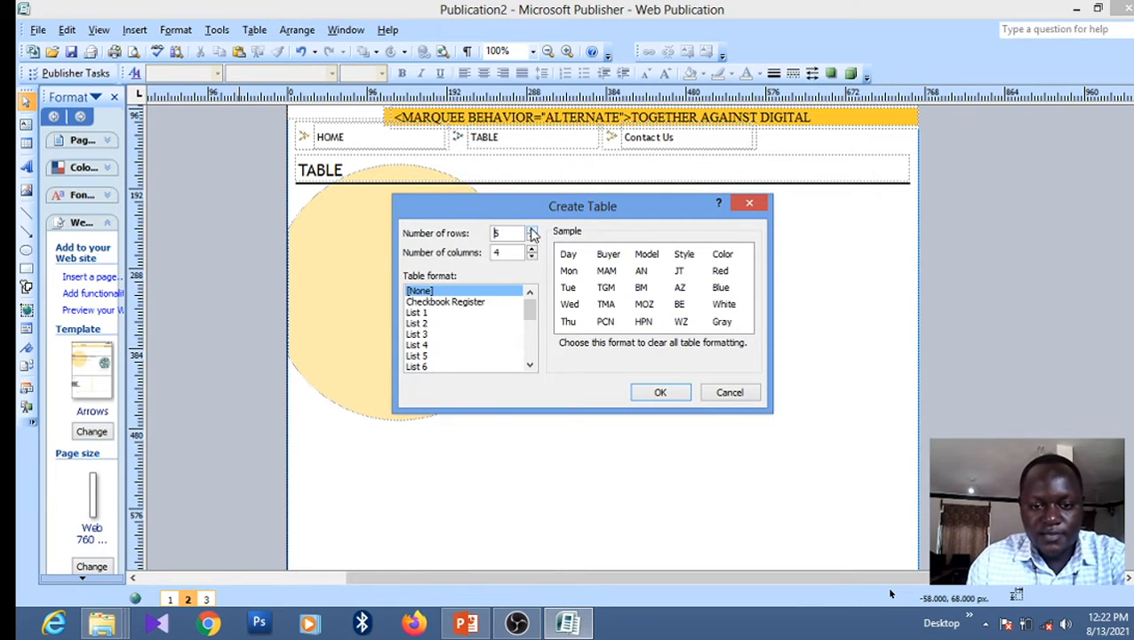
pyautogui.click(532, 230)
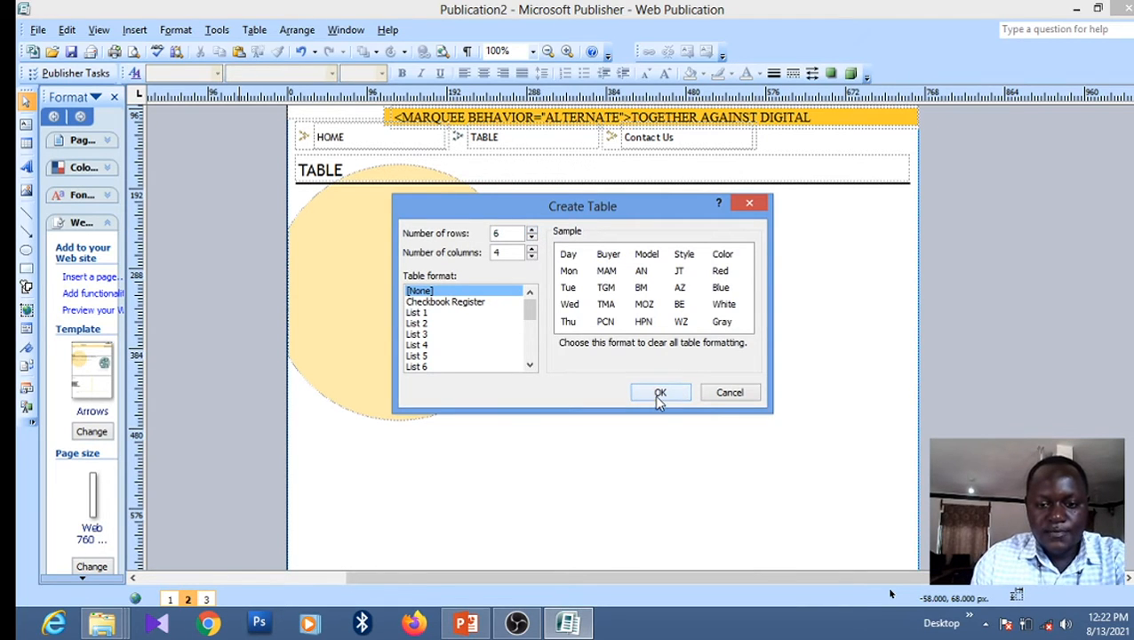
pyautogui.click(659, 394)
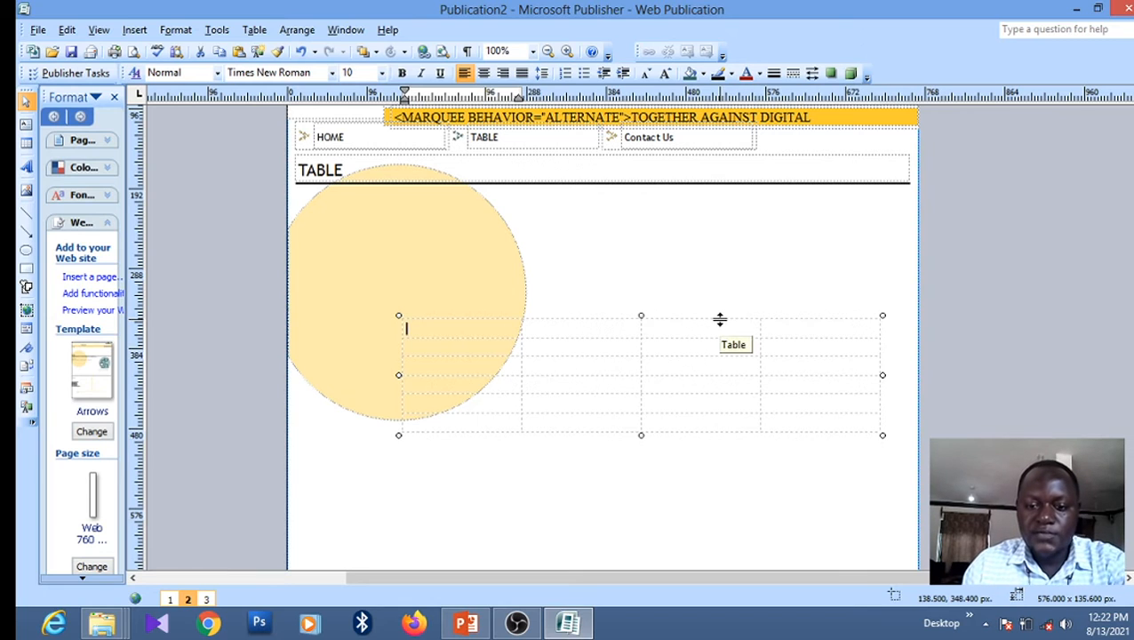
pyautogui.click(799, 318)
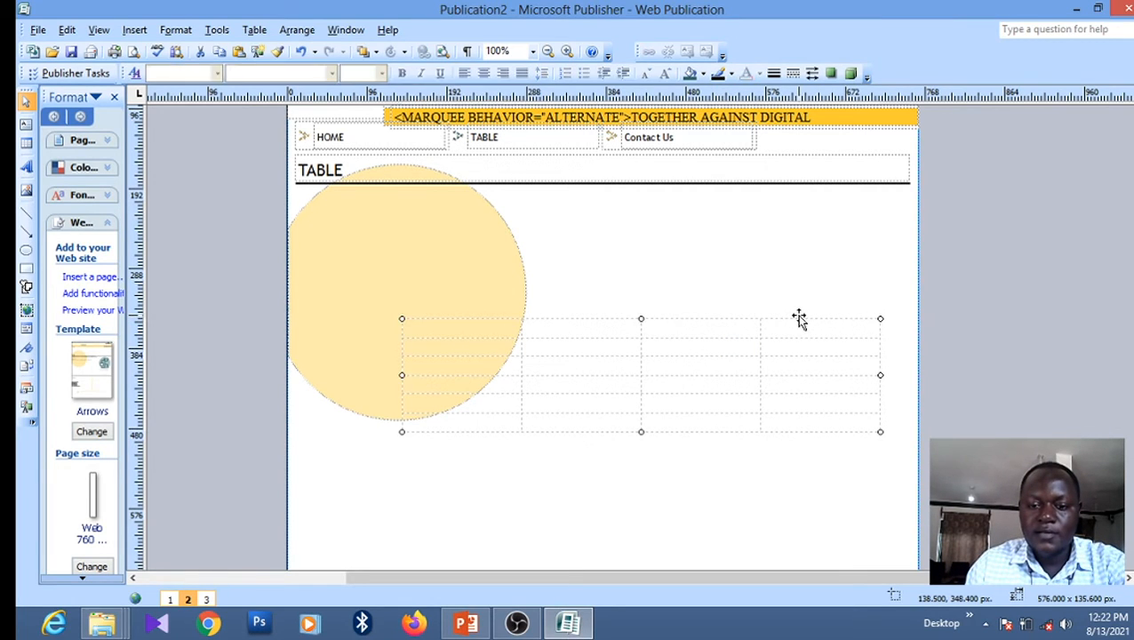
pyautogui.doubleClick(799, 318)
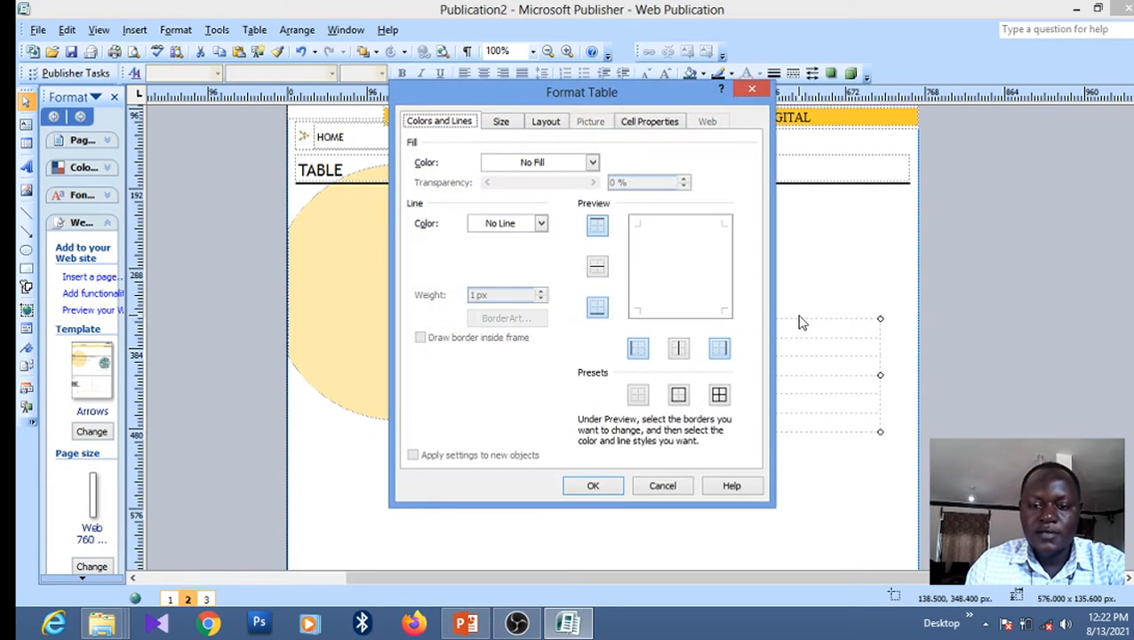
# Give every table cell solid black borders, leaving the table with no fill
pyautogui.click(592, 164)
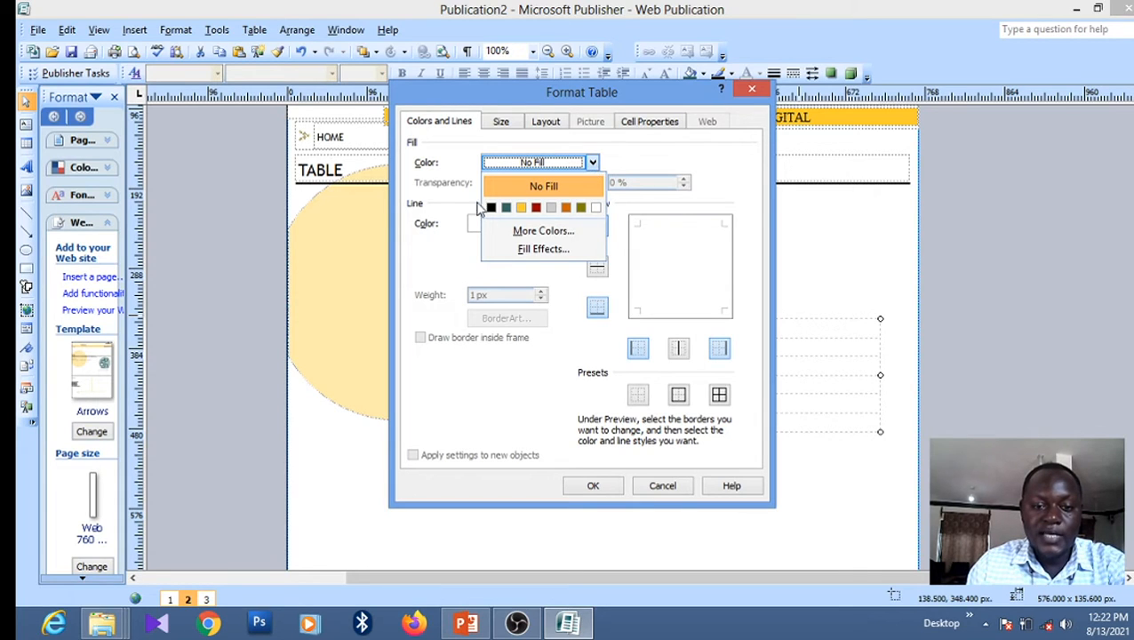
pyautogui.click(444, 218)
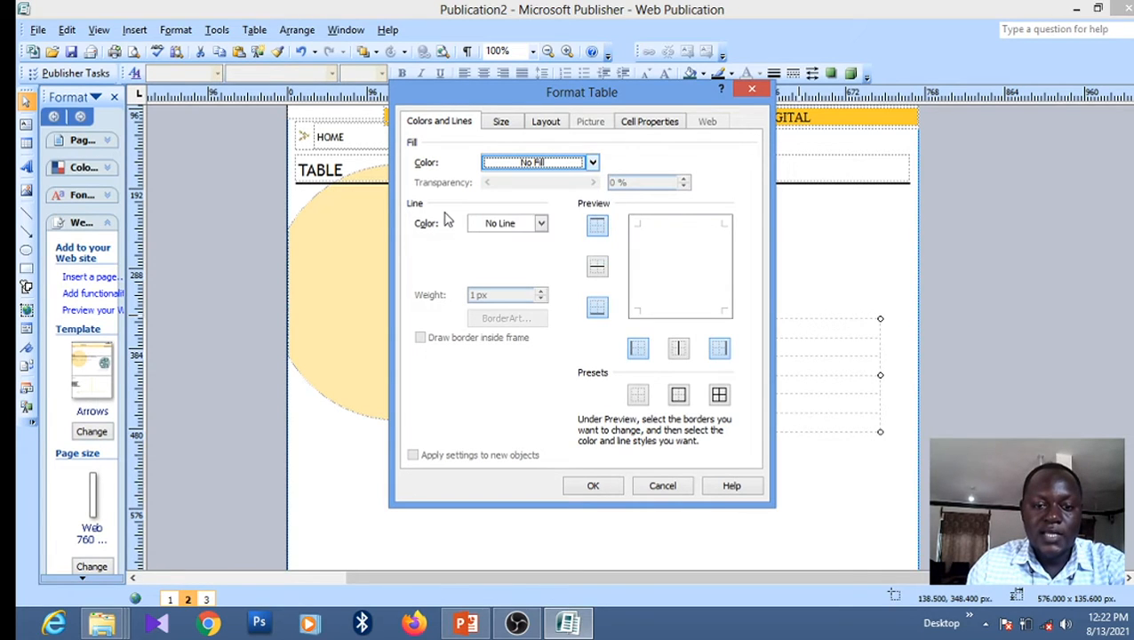
pyautogui.click(540, 223)
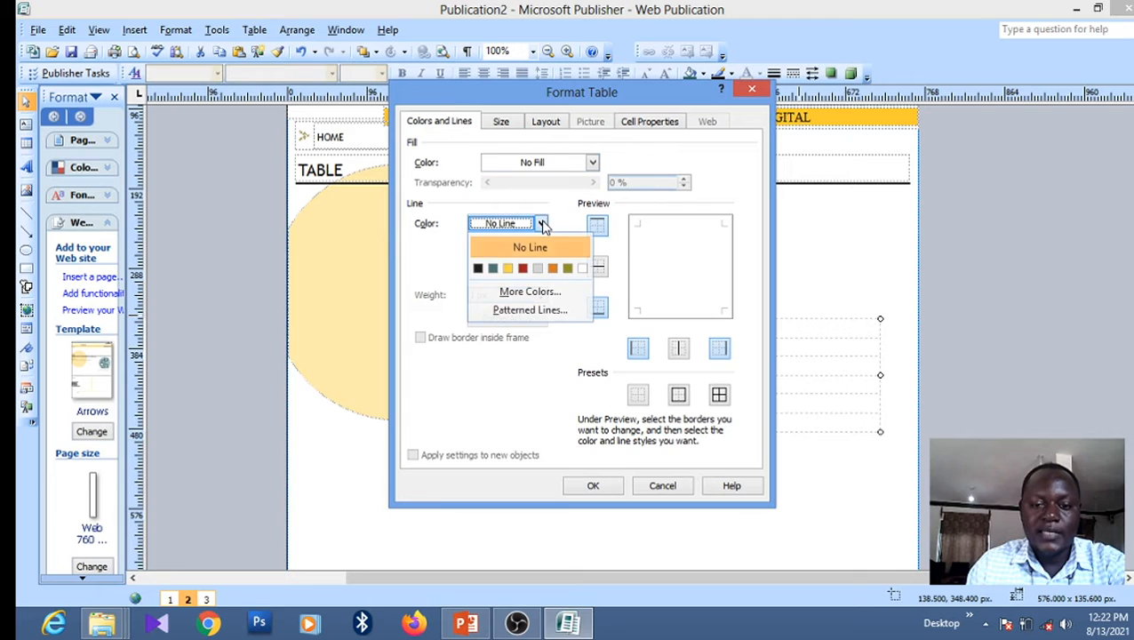
pyautogui.click(477, 268)
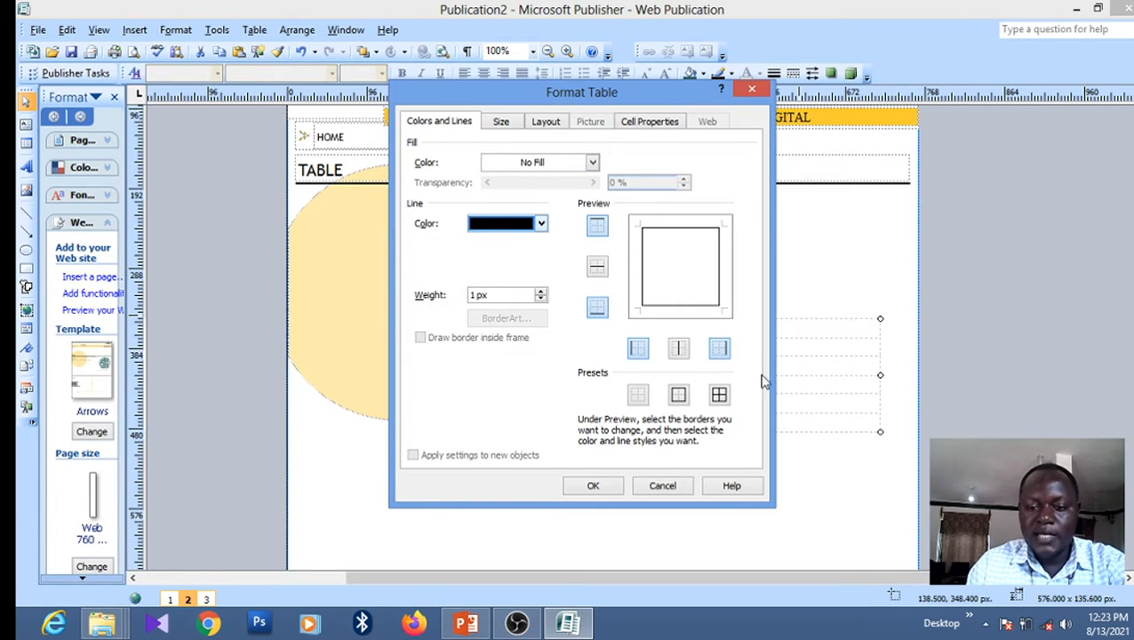
pyautogui.click(719, 396)
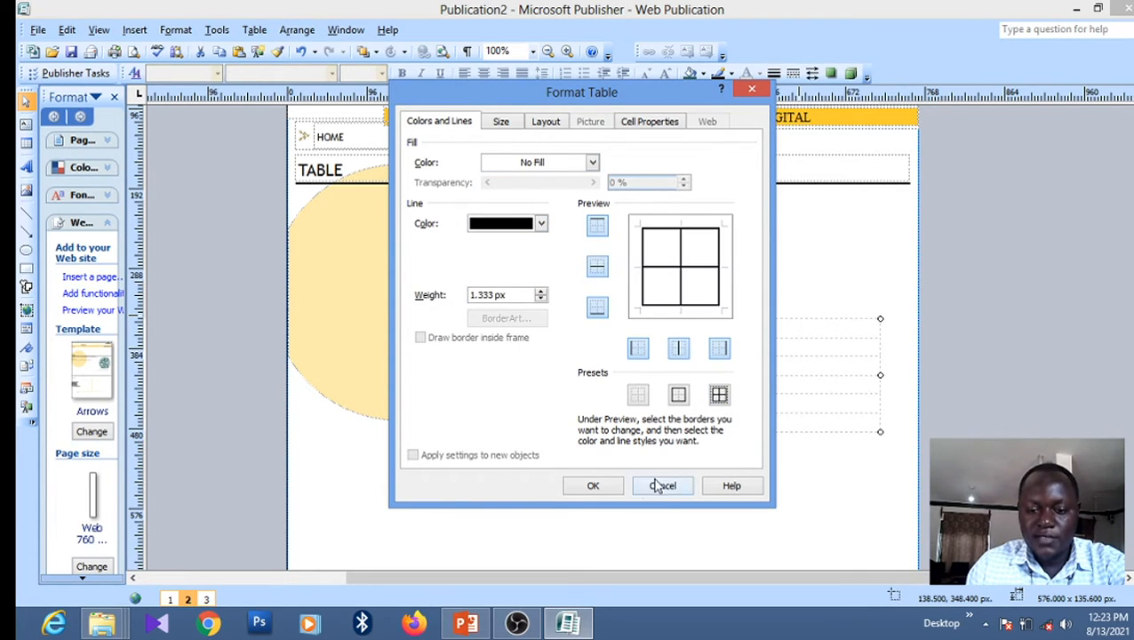
pyautogui.click(597, 489)
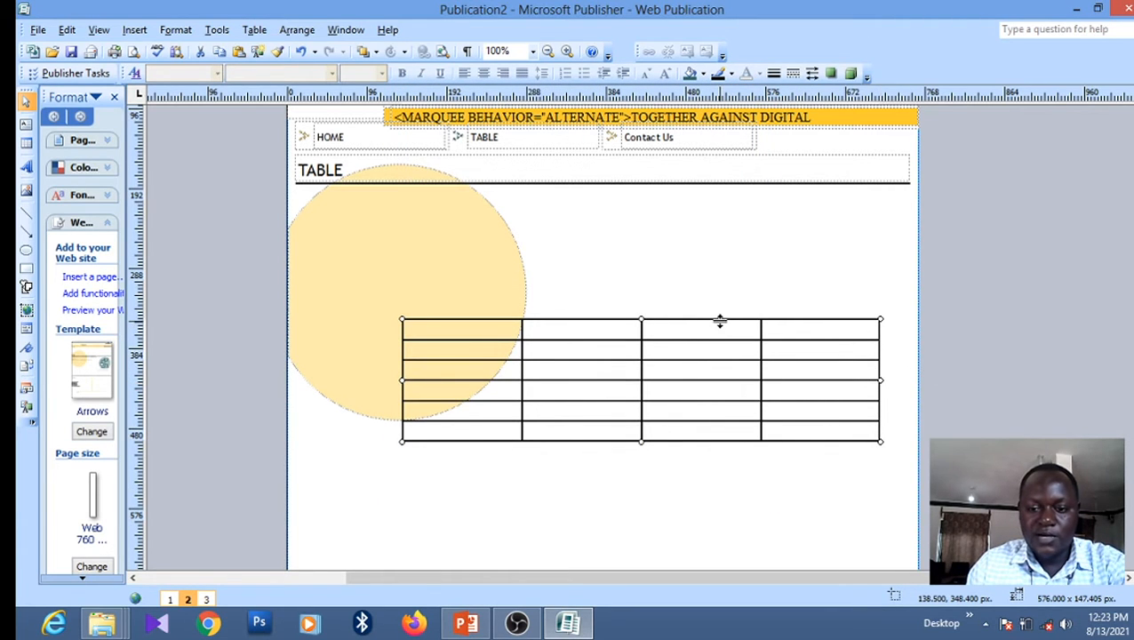
# Move the table up under the TABLE heading and stretch its right edge wider
pyautogui.moveTo(710, 303); pyautogui.dragTo(612, 194)
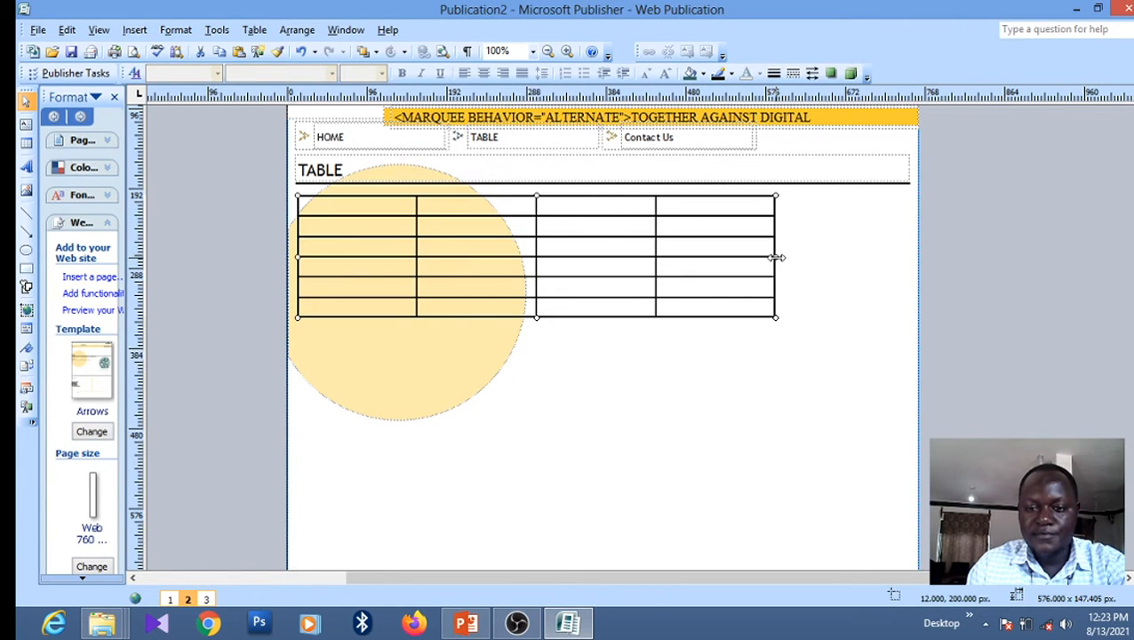
pyautogui.moveTo(774, 256); pyautogui.dragTo(874, 260)
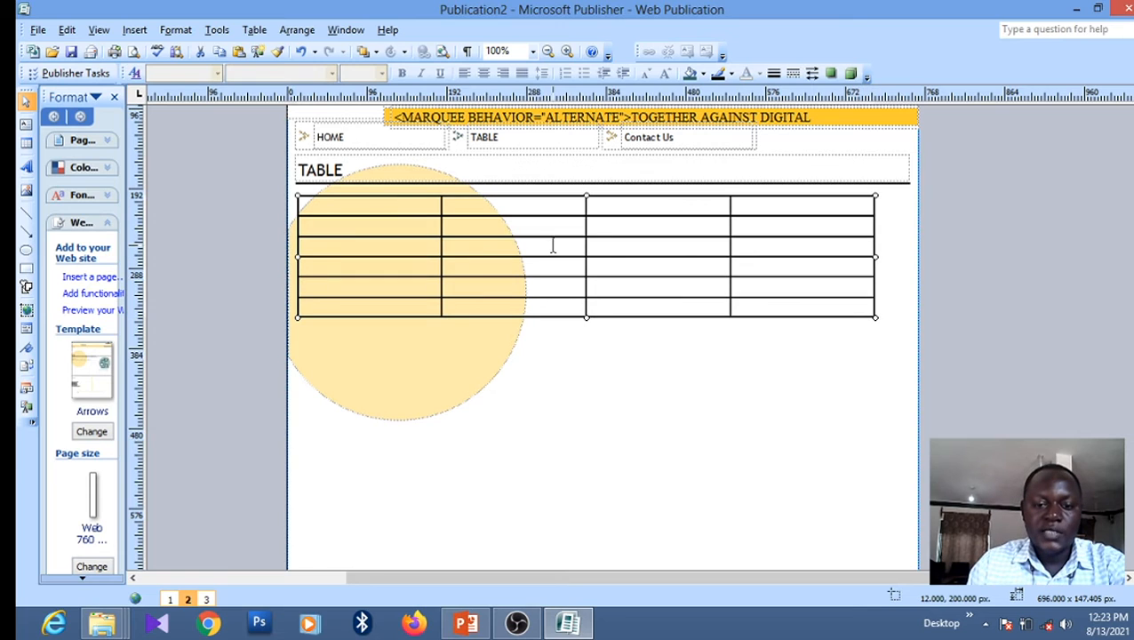
pyautogui.click(442, 248)
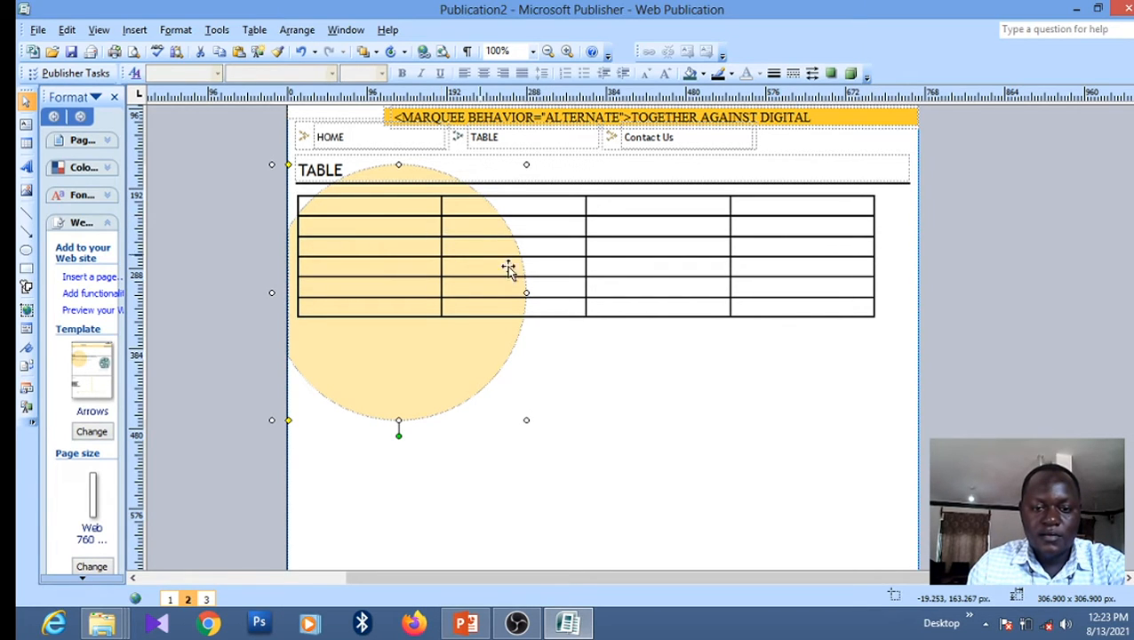
pyautogui.click(600, 315)
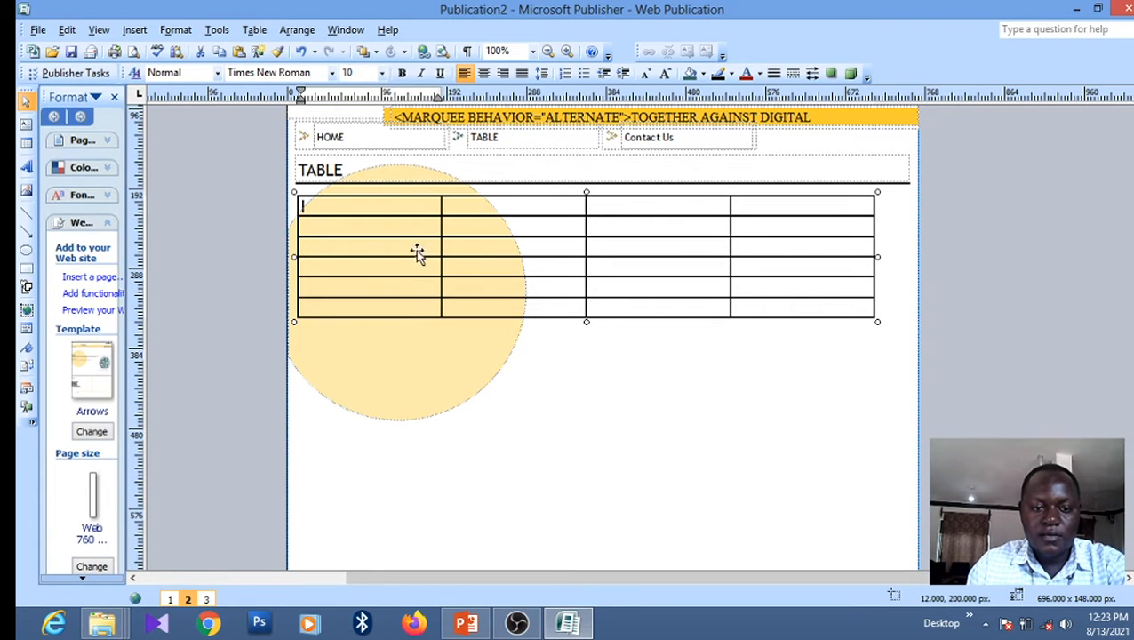
# Type the header row NAME, CLASS, RESPONSIBILITY, HOBBY across the table's first row
pyautogui.click(361, 207)
pyautogui.write('NAME')
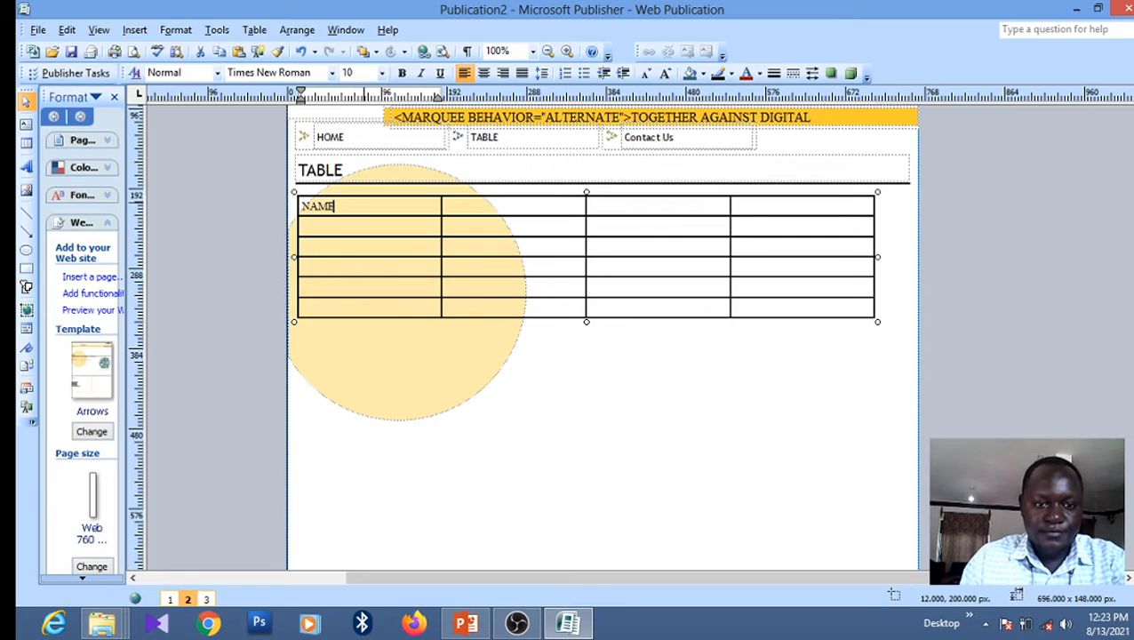
pyautogui.press('Tab')
pyautogui.write('CLASS')
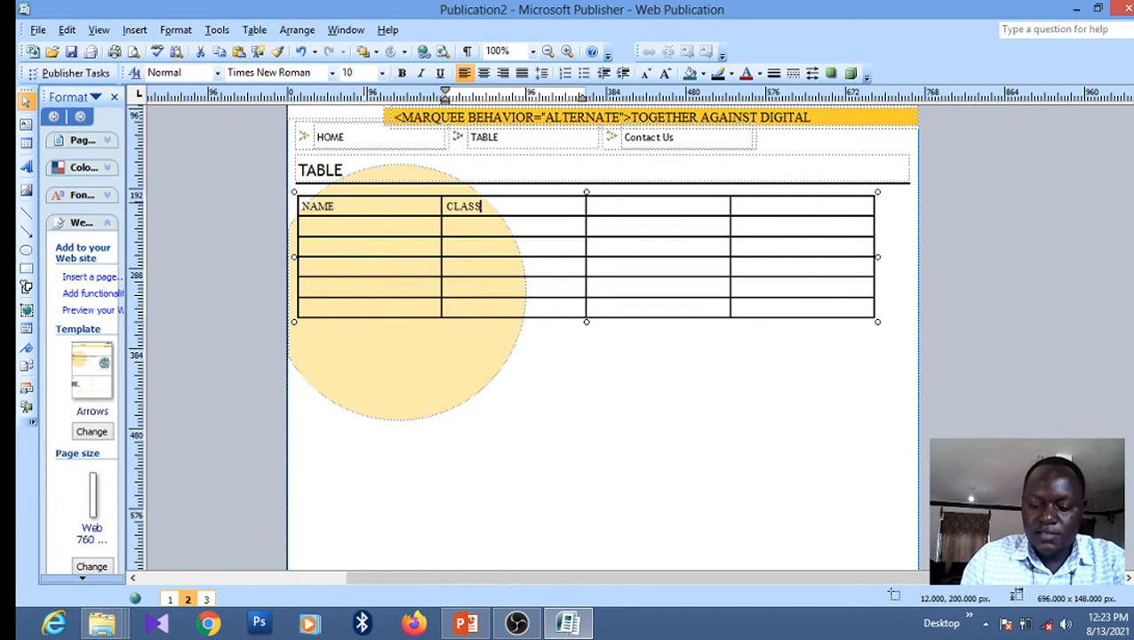
pyautogui.press('Tab')
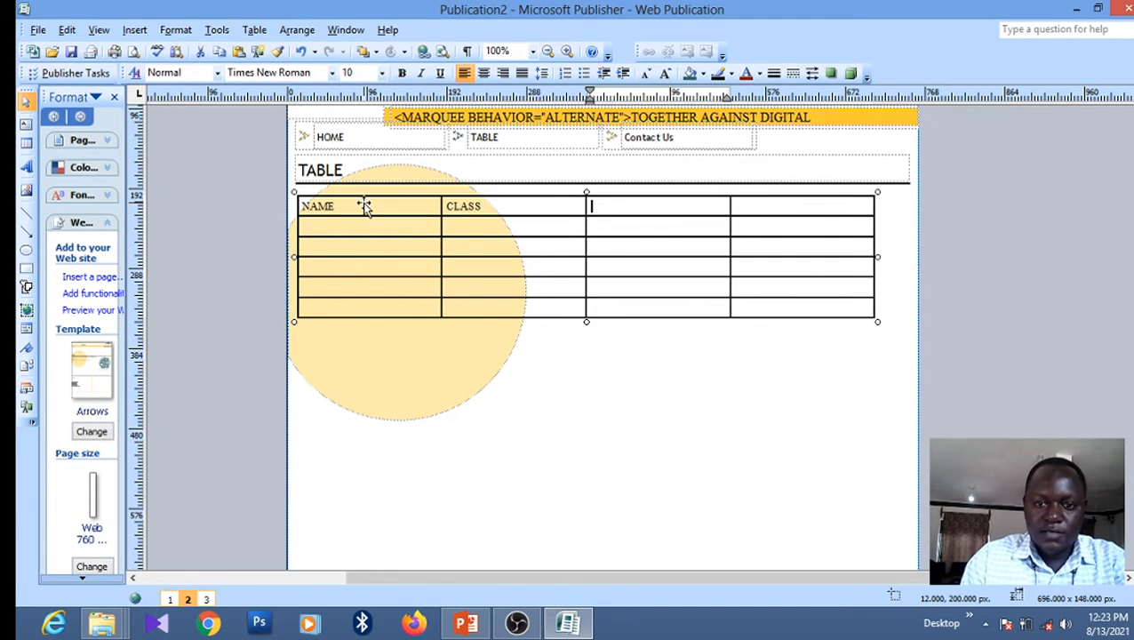
pyautogui.write('RESPON')
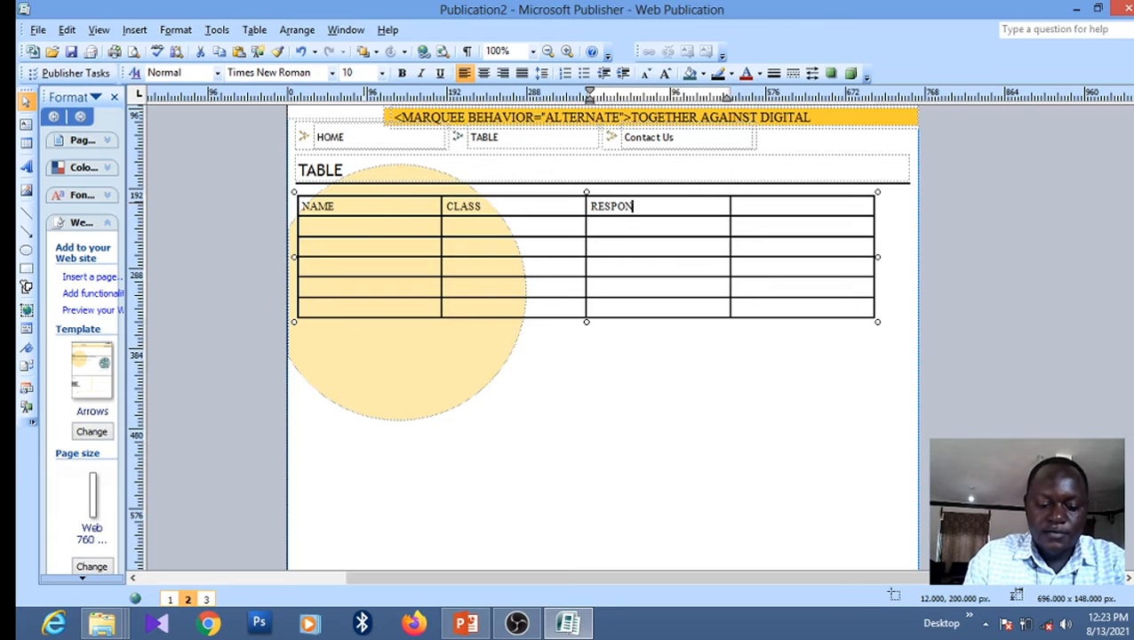
pyautogui.write('SIBILITY')
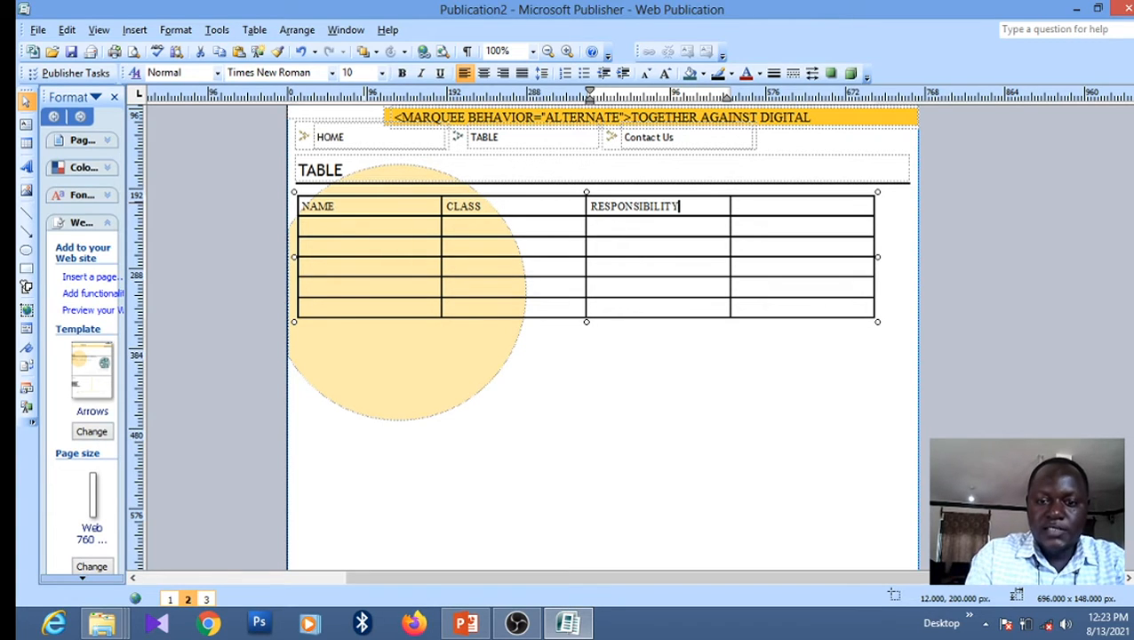
pyautogui.press('Tab')
pyautogui.write('H')
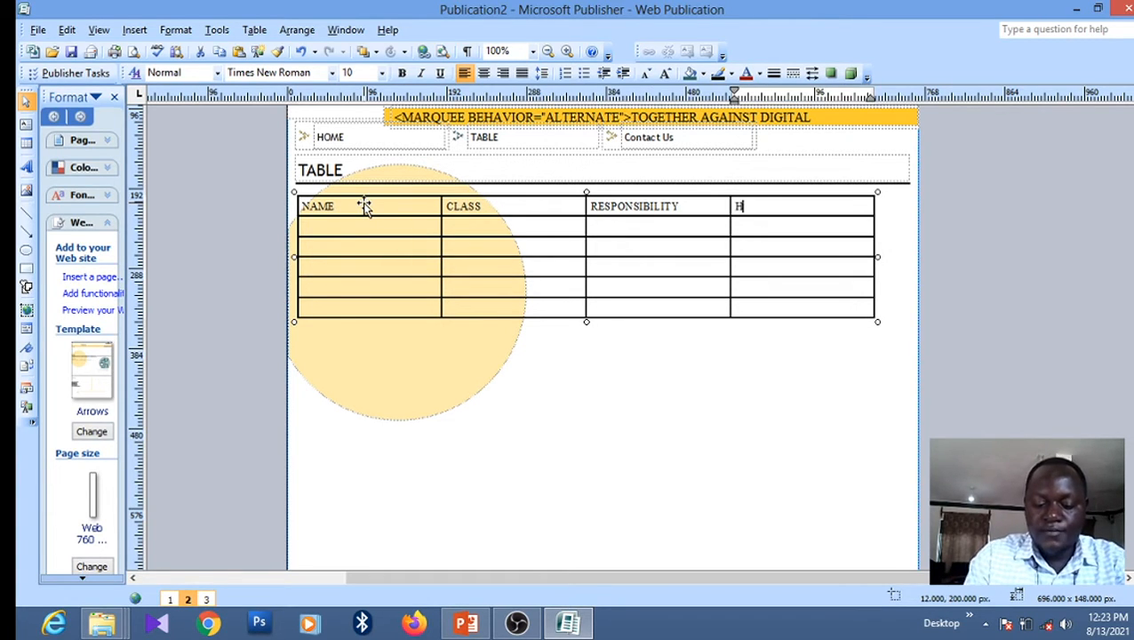
pyautogui.write('OBBU')
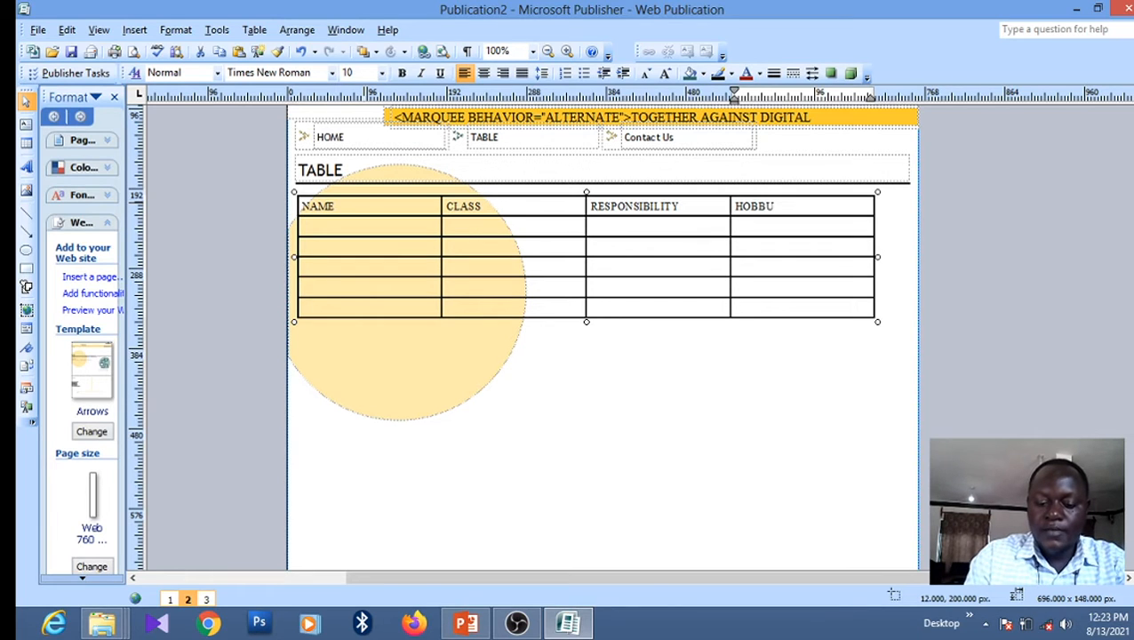
pyautogui.press('BackSpace')
pyautogui.write('Y')
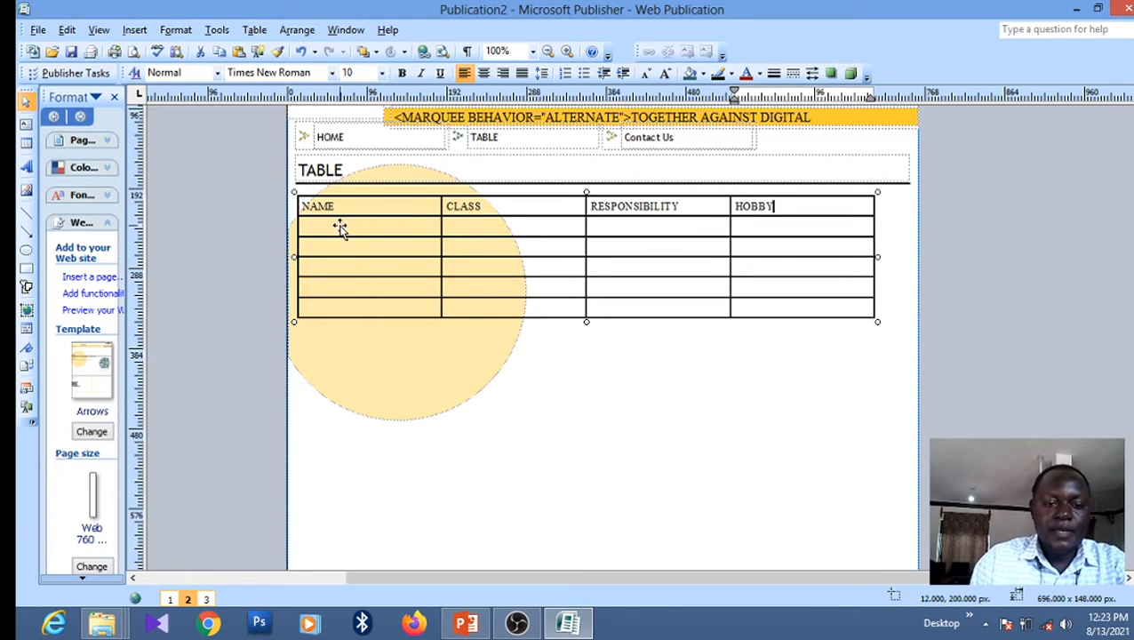
# Enter the first student's name and class SENIOR THREE in the second row
pyautogui.click(702, 233)
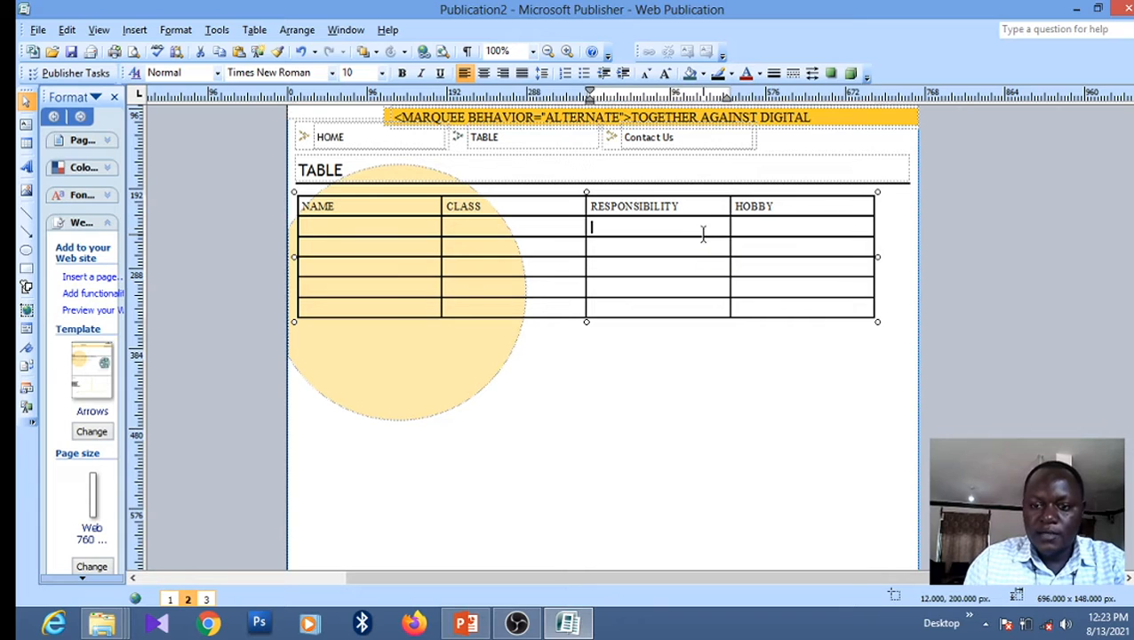
pyautogui.hotkey('shift', 'Tab')
pyautogui.hotkey('shift', 'Tab')
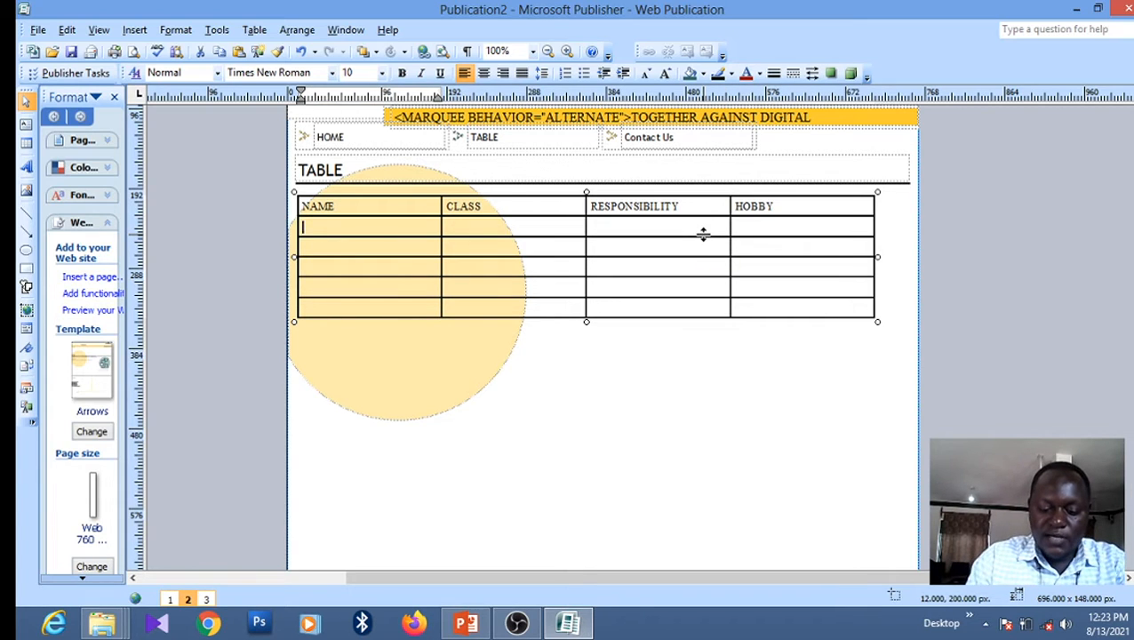
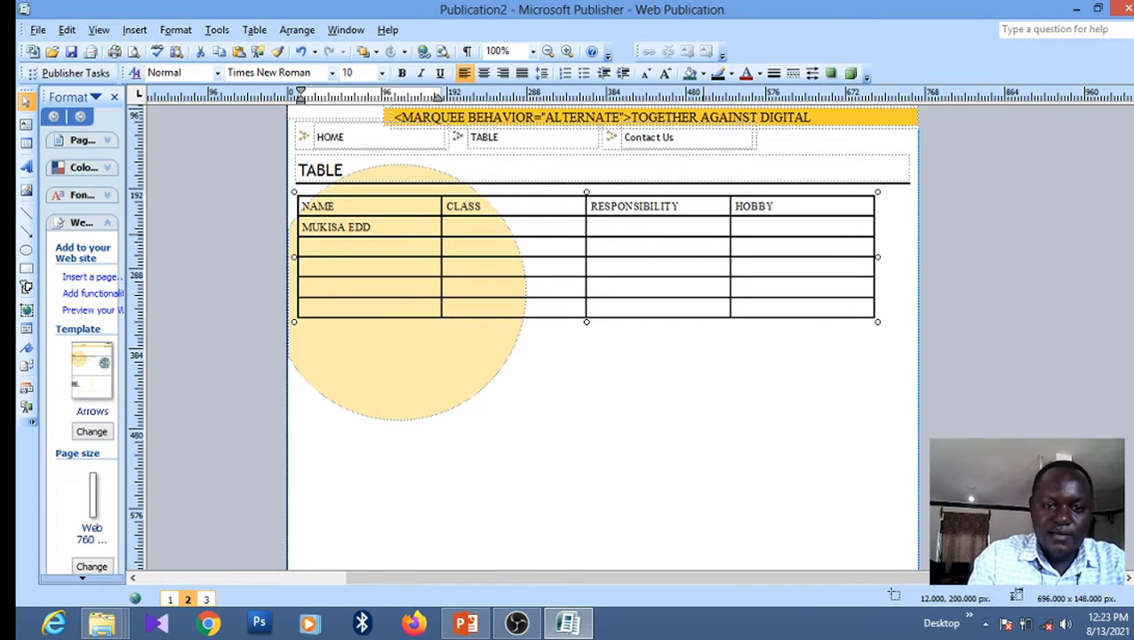
pyautogui.press('Tab')
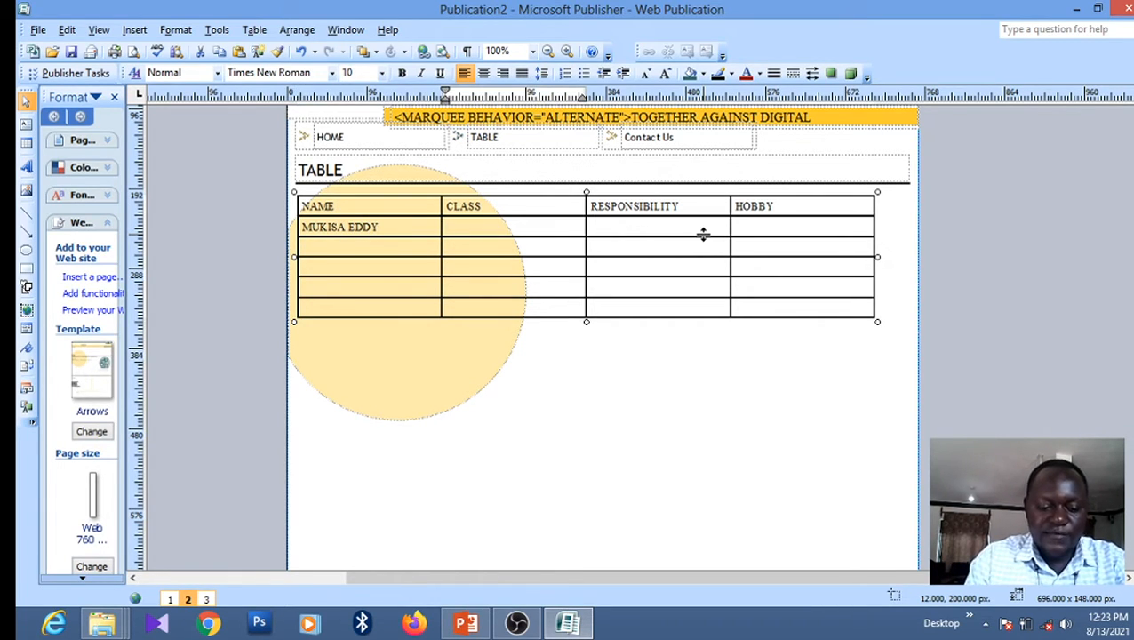
pyautogui.write('SEN')
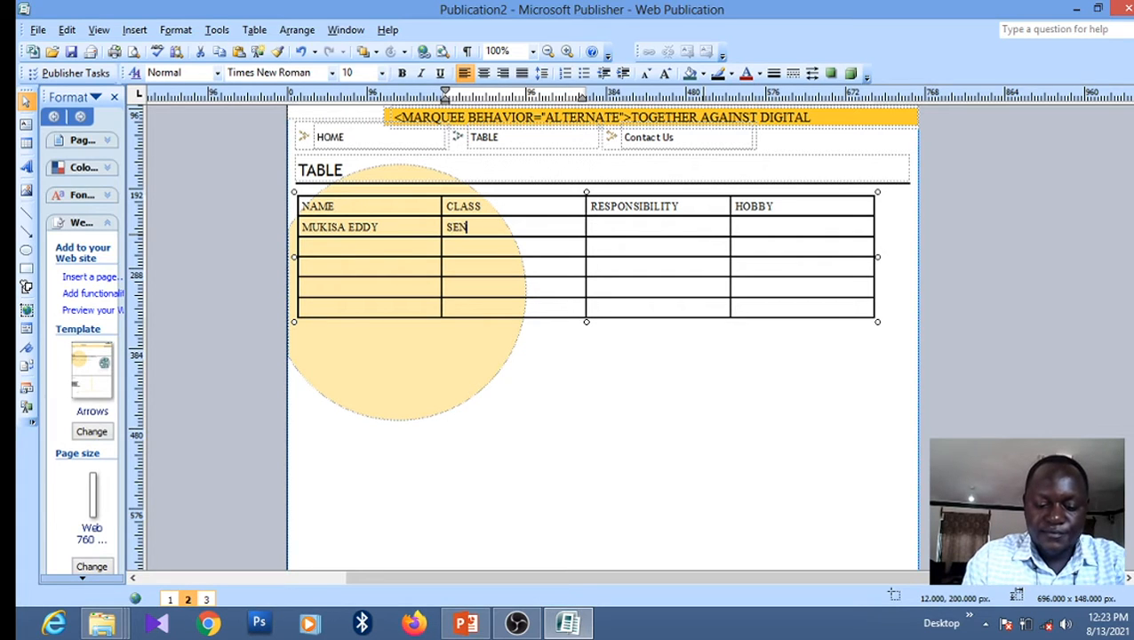
pyautogui.write('IOR TWO')
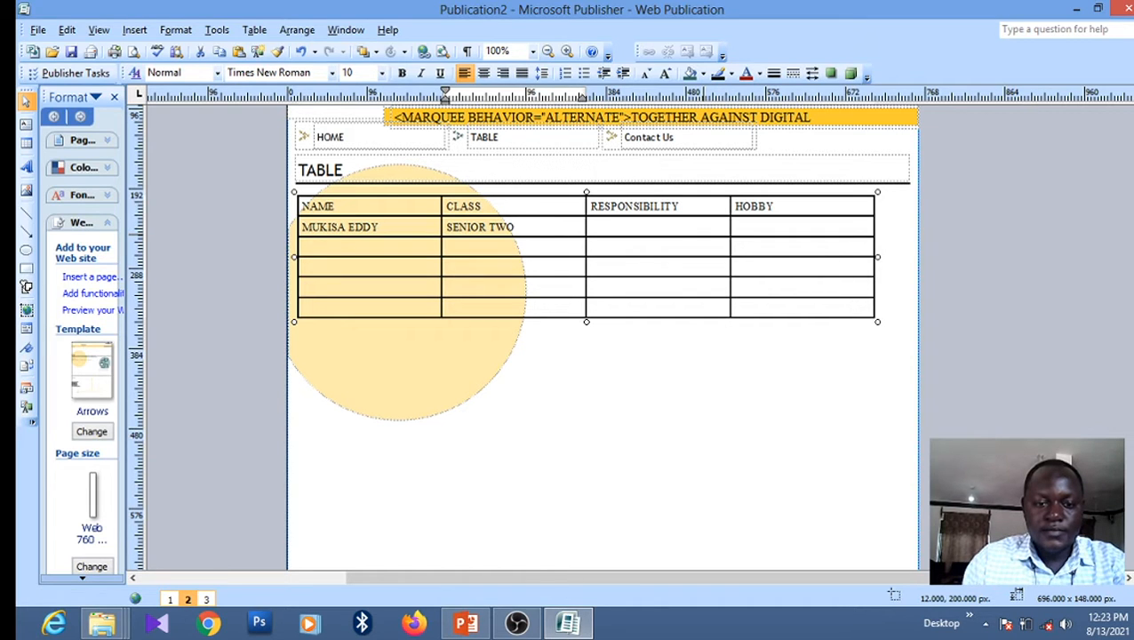
pyautogui.press('BackSpace')
pyautogui.press('BackSpace')
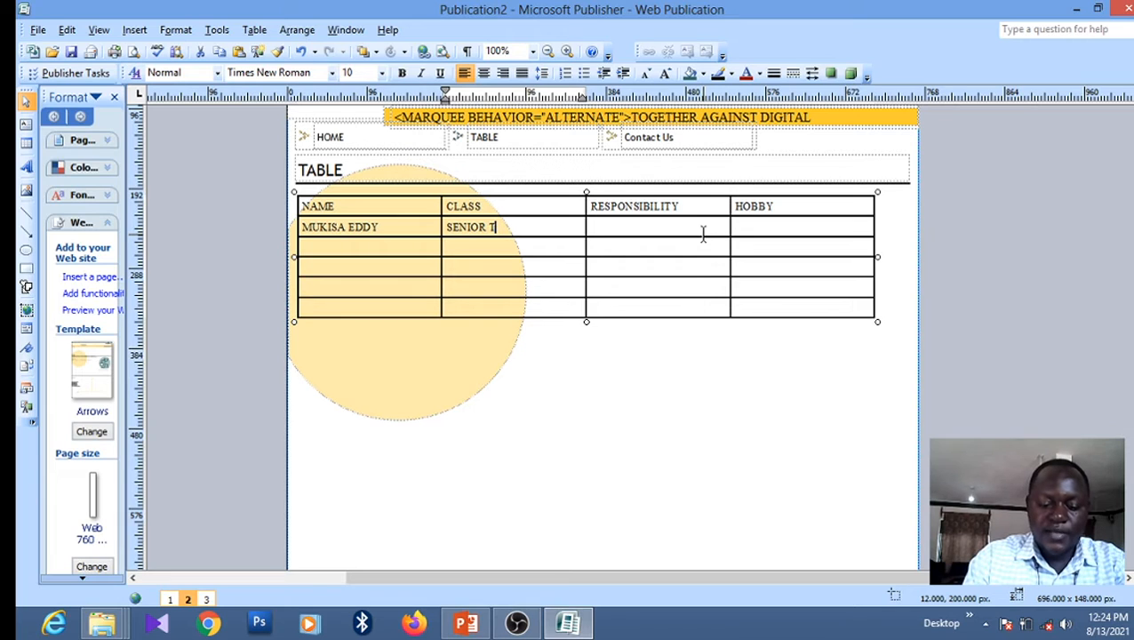
pyautogui.write('HREE')
# Give the first student responsibility CLUB PRESIDENT and hobby SURFING THE INTERNET
pyautogui.click(702, 233)
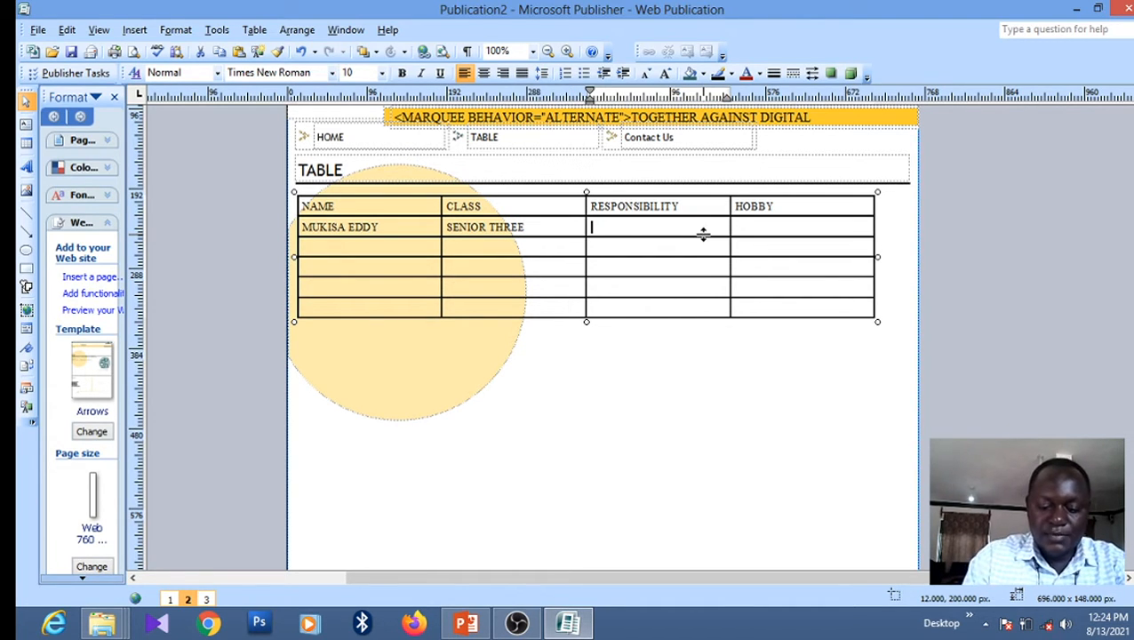
pyautogui.write('CLUB ')
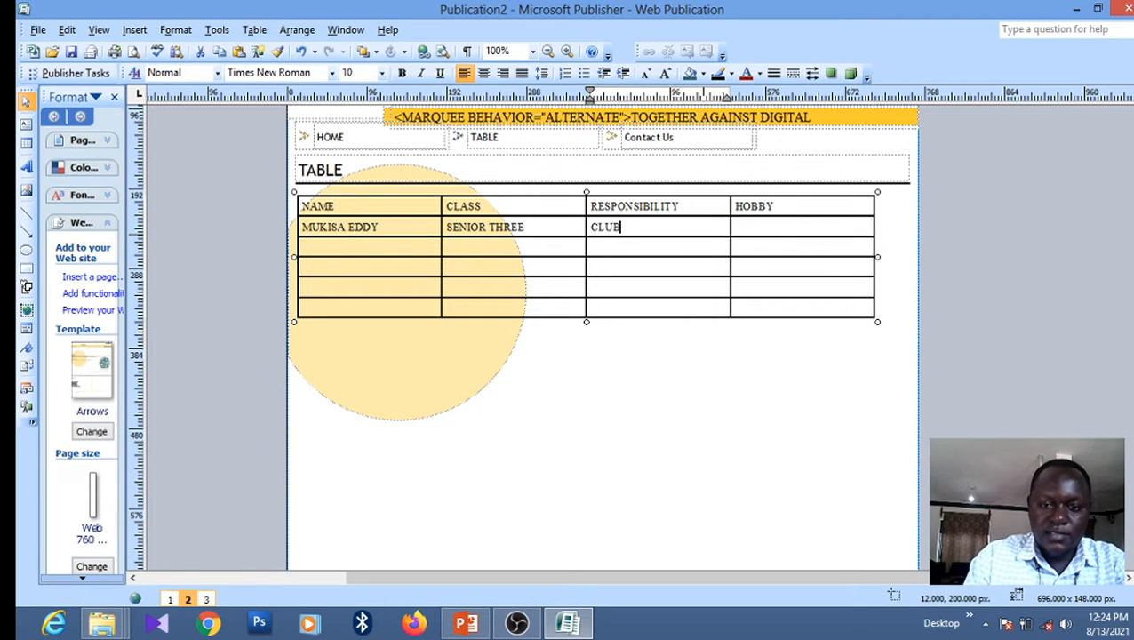
pyautogui.write('PRE')
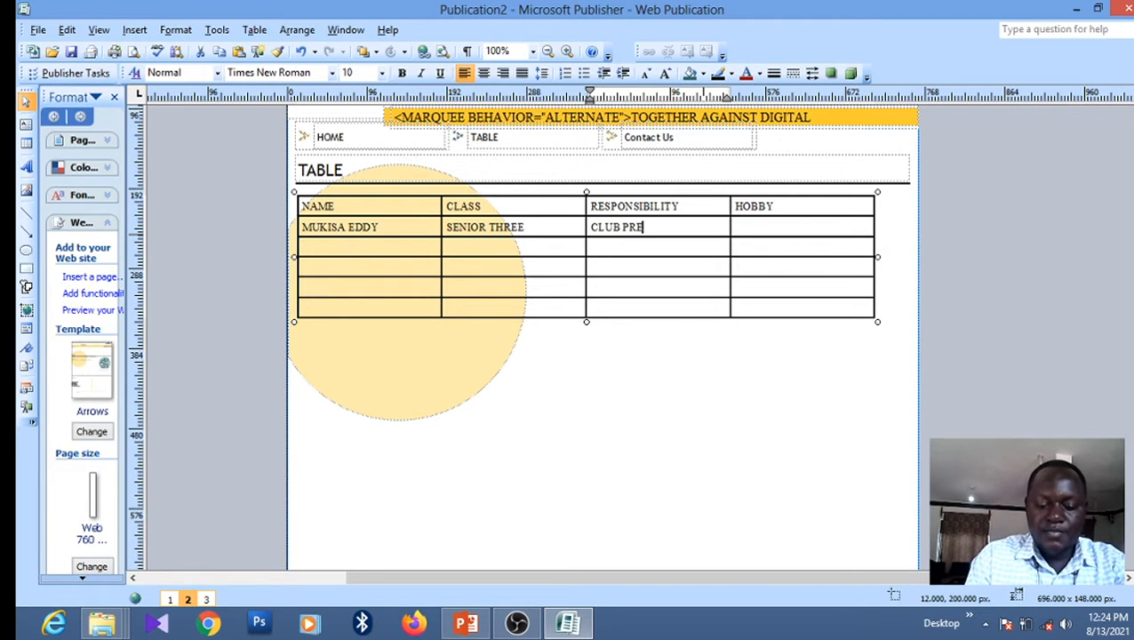
pyautogui.write('SIDENT')
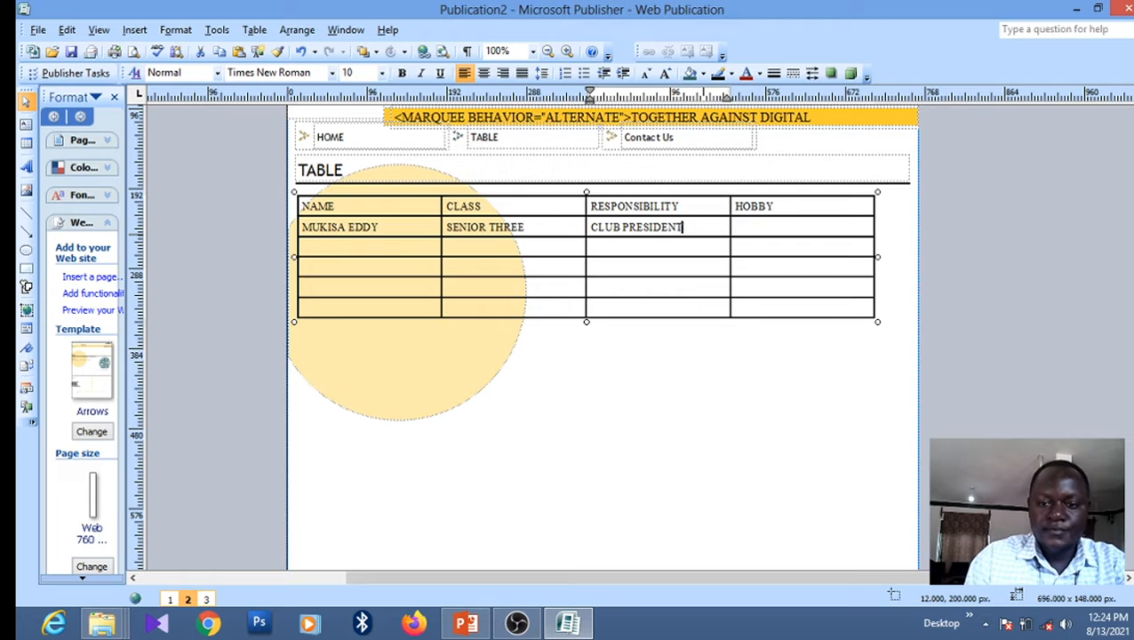
pyautogui.press('Tab')
pyautogui.write('S')
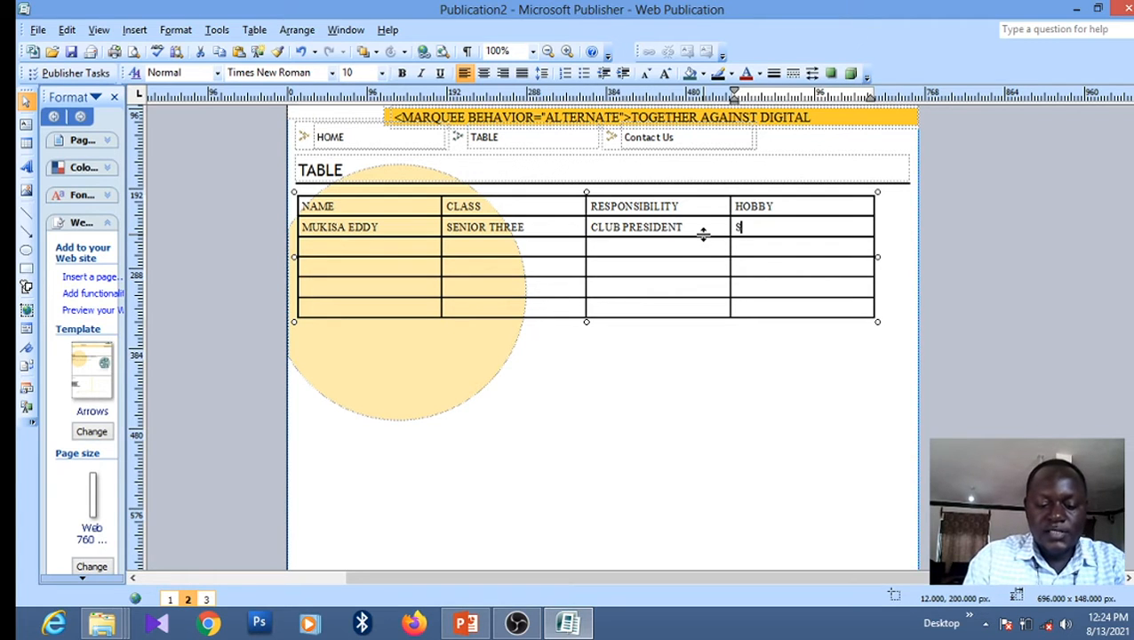
pyautogui.write('URFIU')
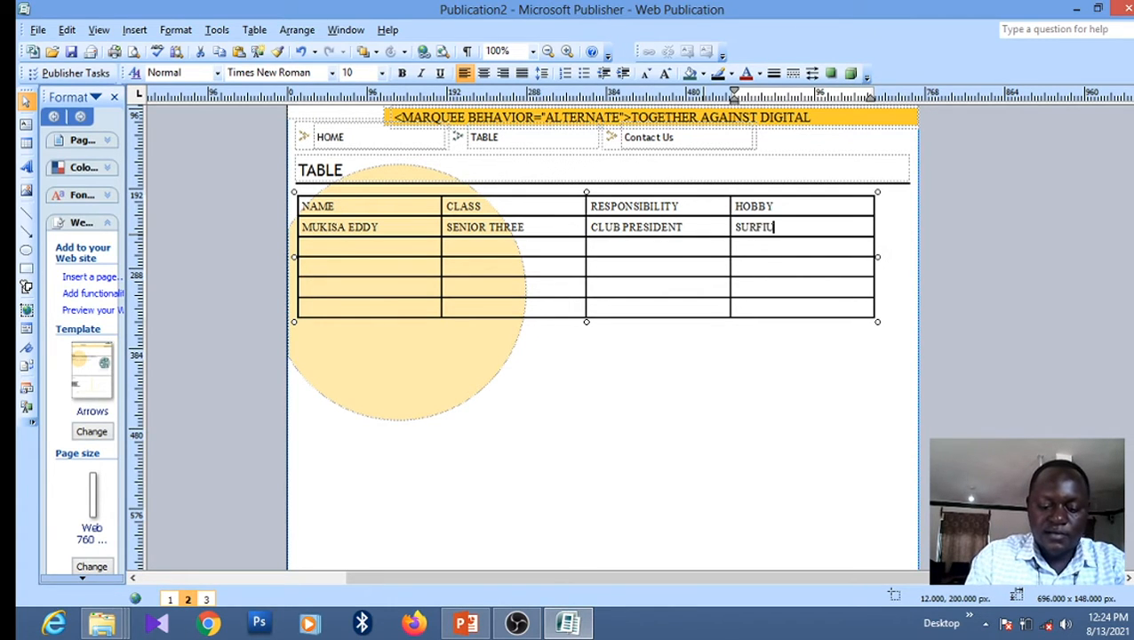
pyautogui.press('BackSpace')
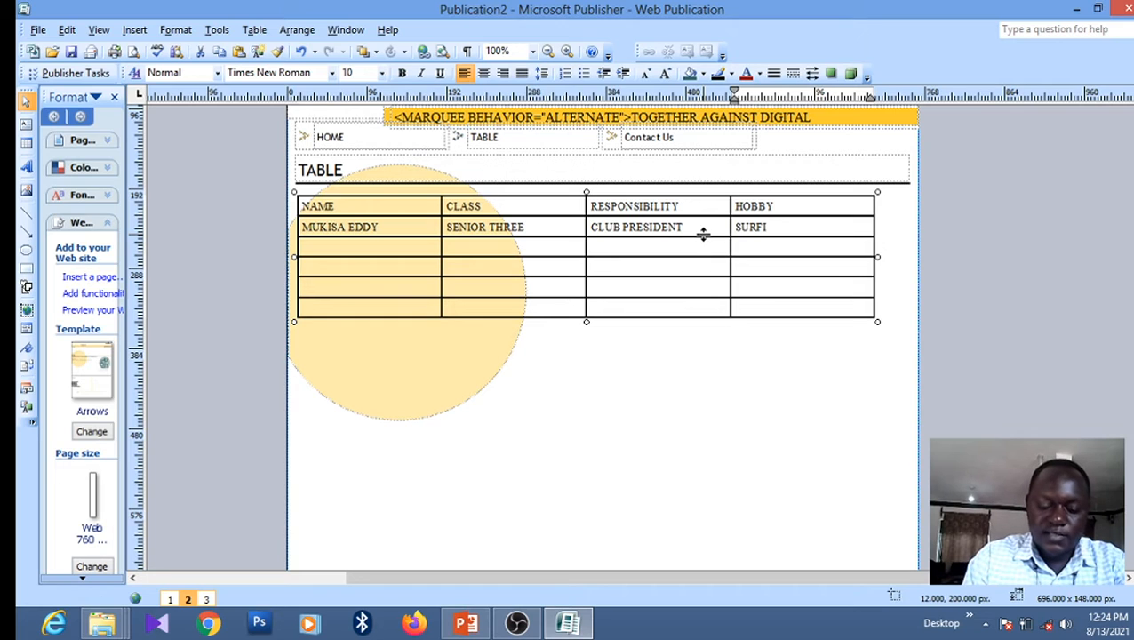
pyautogui.write('NG TH')
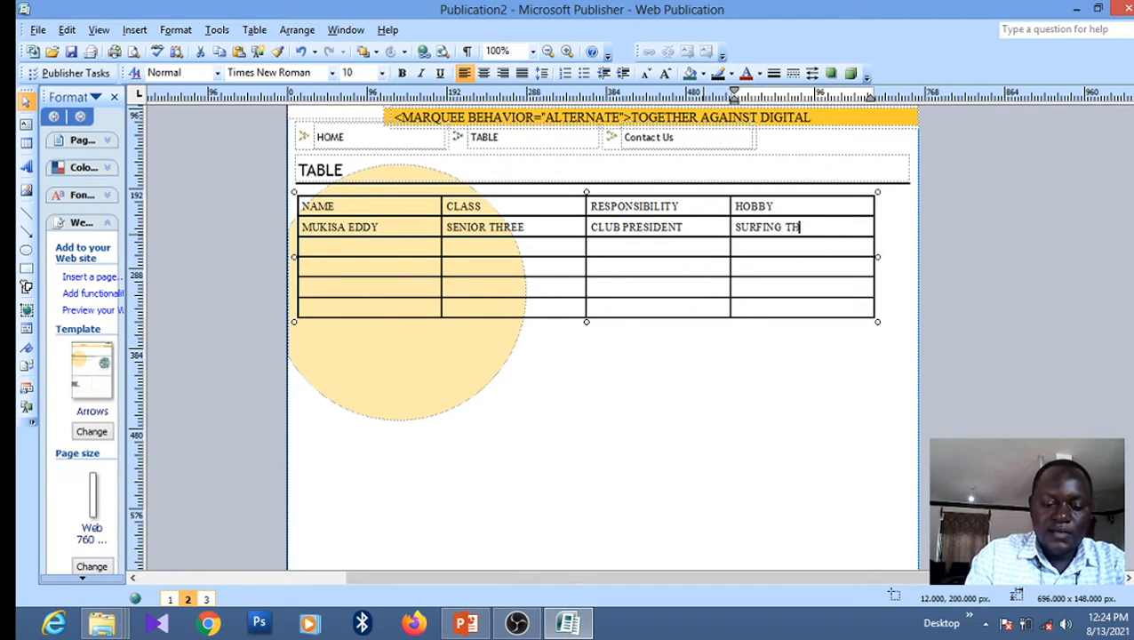
pyautogui.write('E NET')
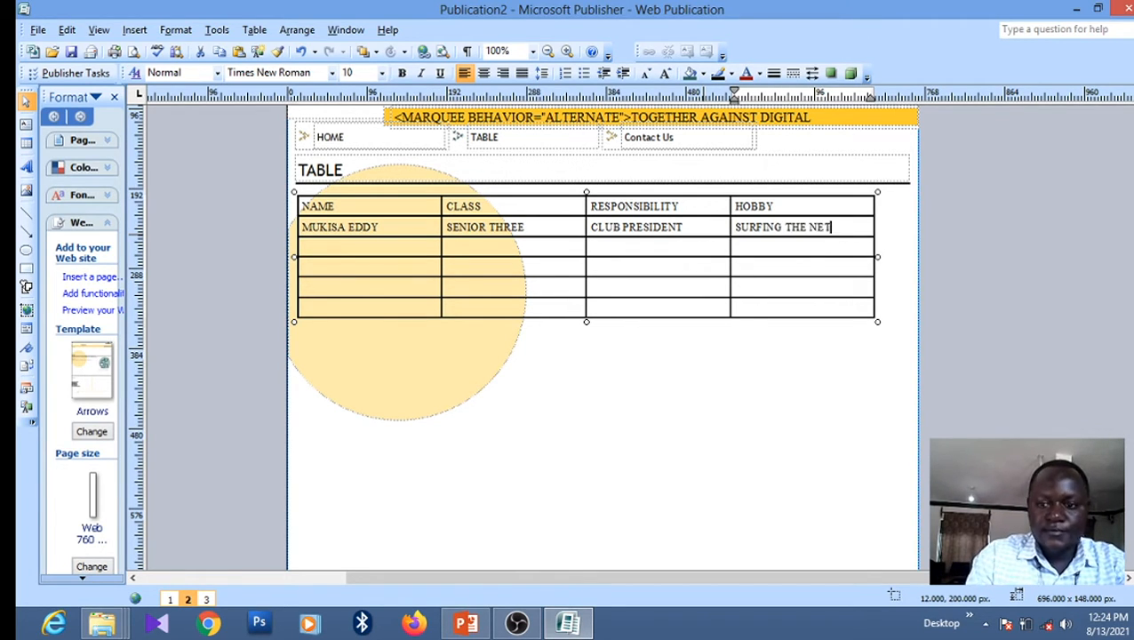
pyautogui.press('BackSpace')
pyautogui.press('BackSpace')
pyautogui.press('BackSpace')
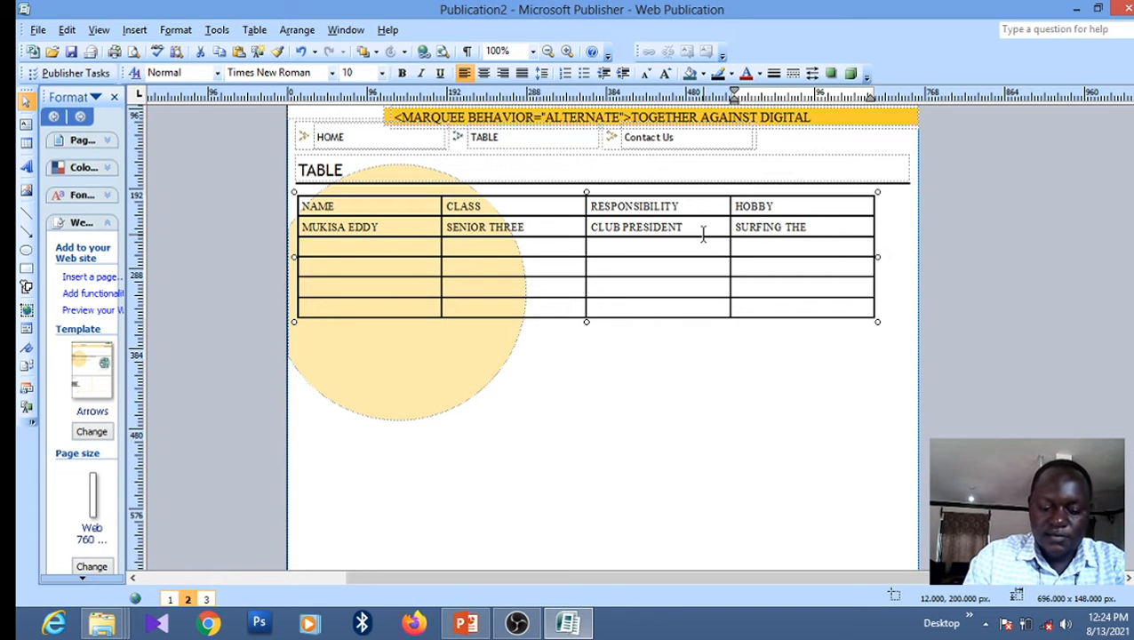
pyautogui.write('INTERNET')
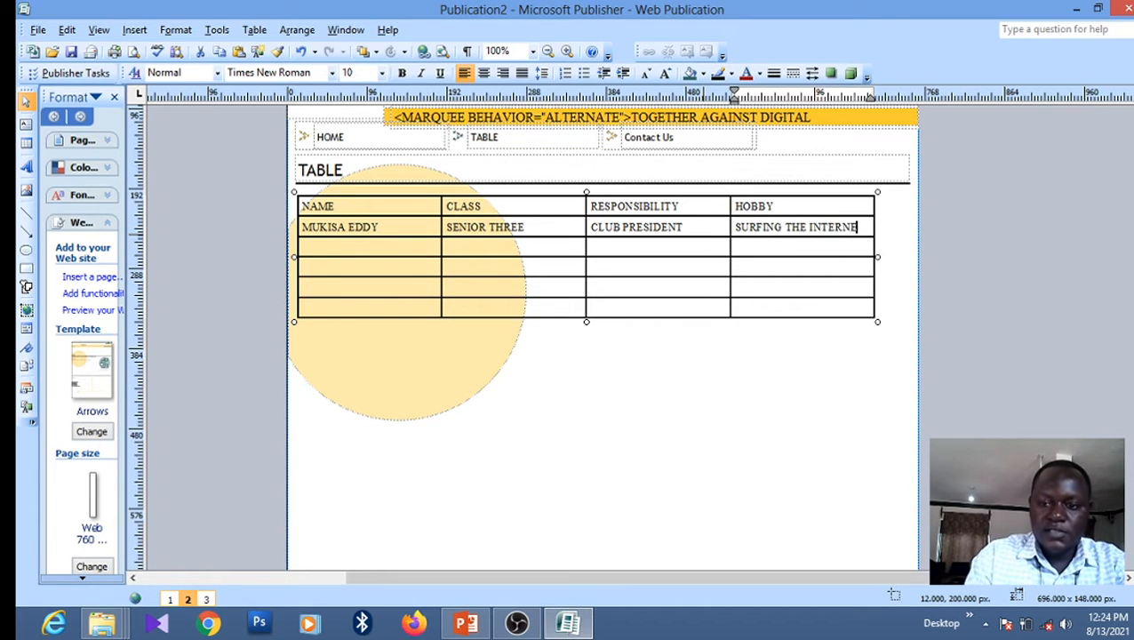
# Enter the second student's name and class SENIOR TWO in the third row
pyautogui.press('Down')
pyautogui.click(702, 238)
pyautogui.press('Left')
pyautogui.press('Left')
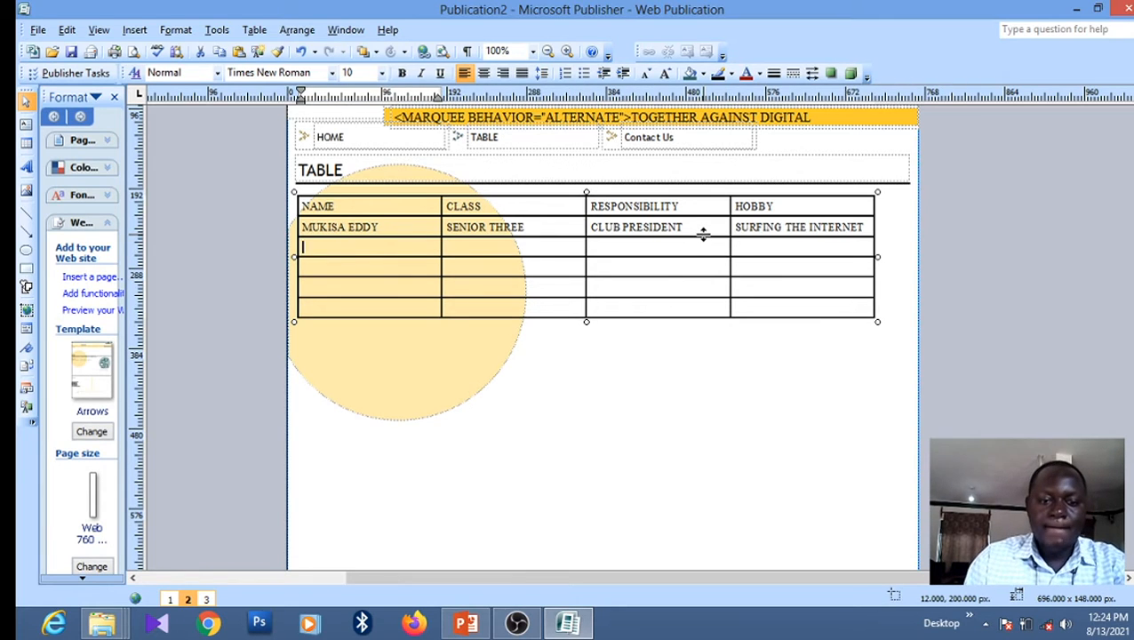
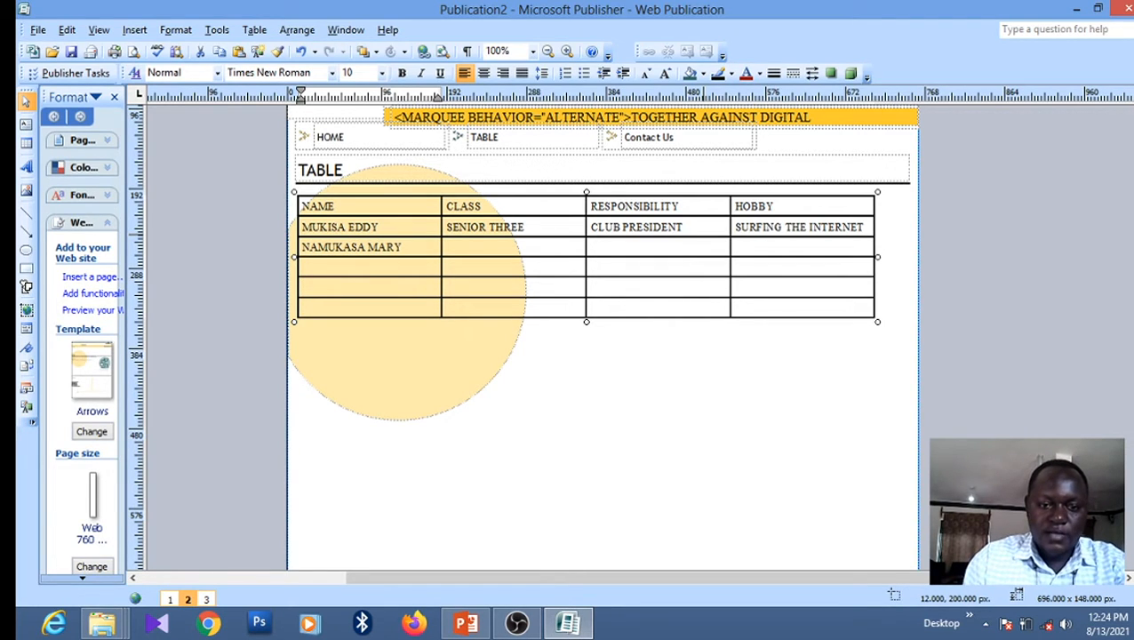
pyautogui.press('Tab')
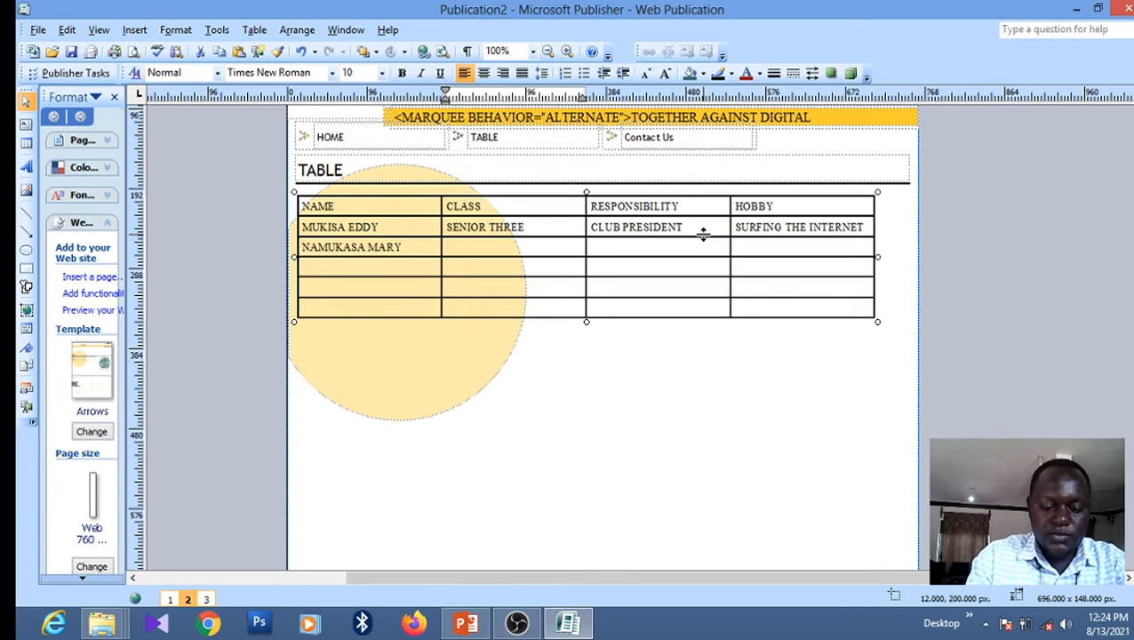
pyautogui.write('SENIOR ')
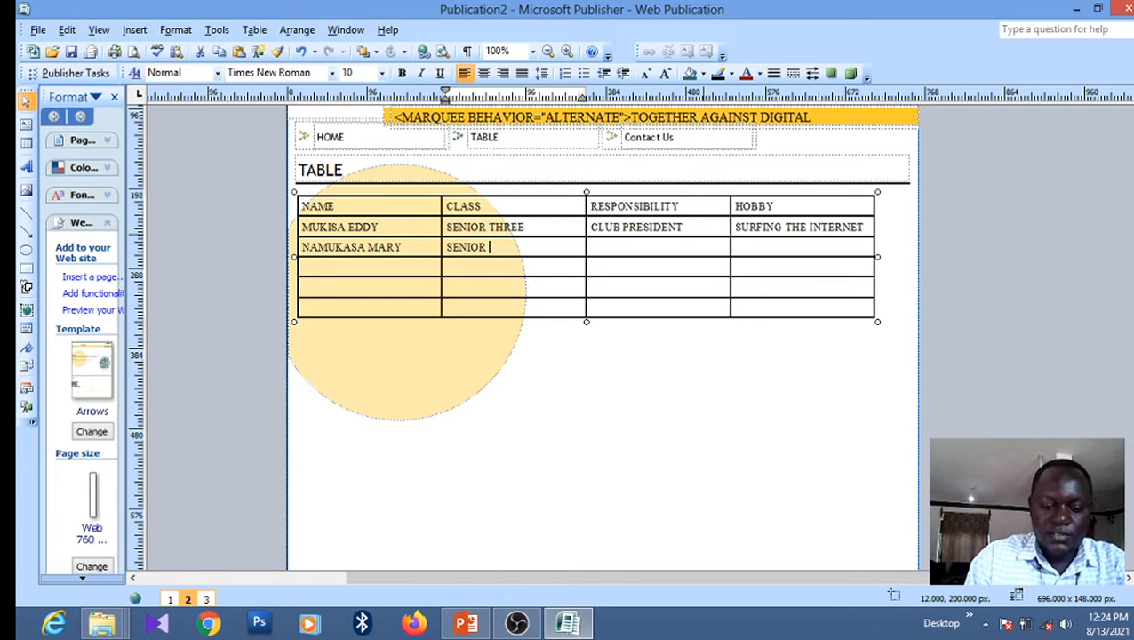
pyautogui.write('TWO')
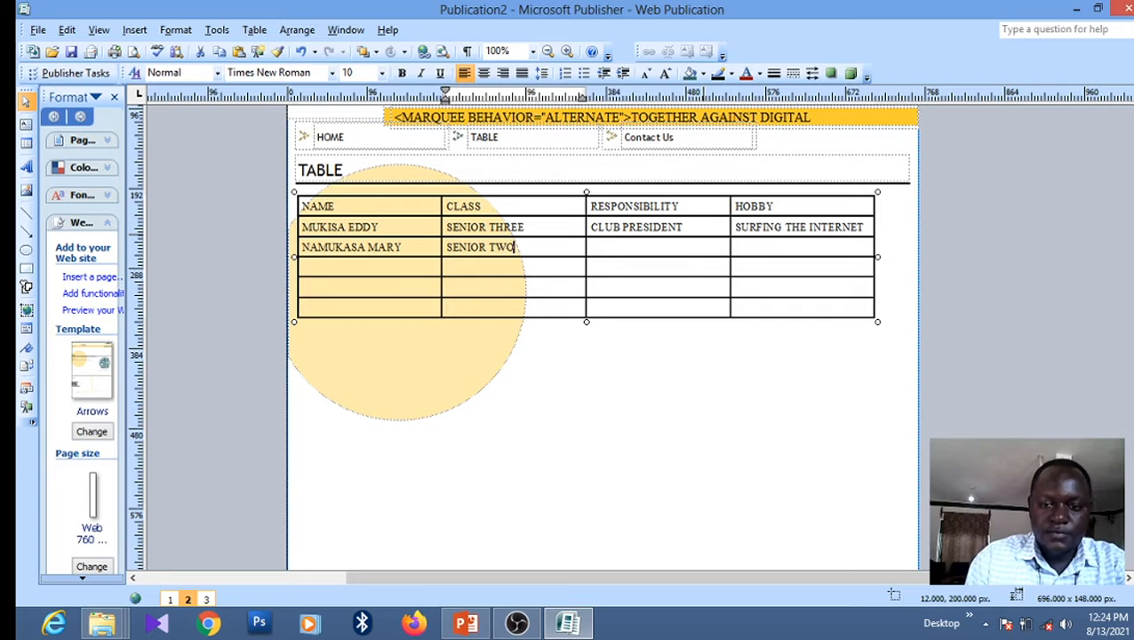
# Set the second student's responsibility to SECRETARY and hobby to CHESS
pyautogui.press('Tab')
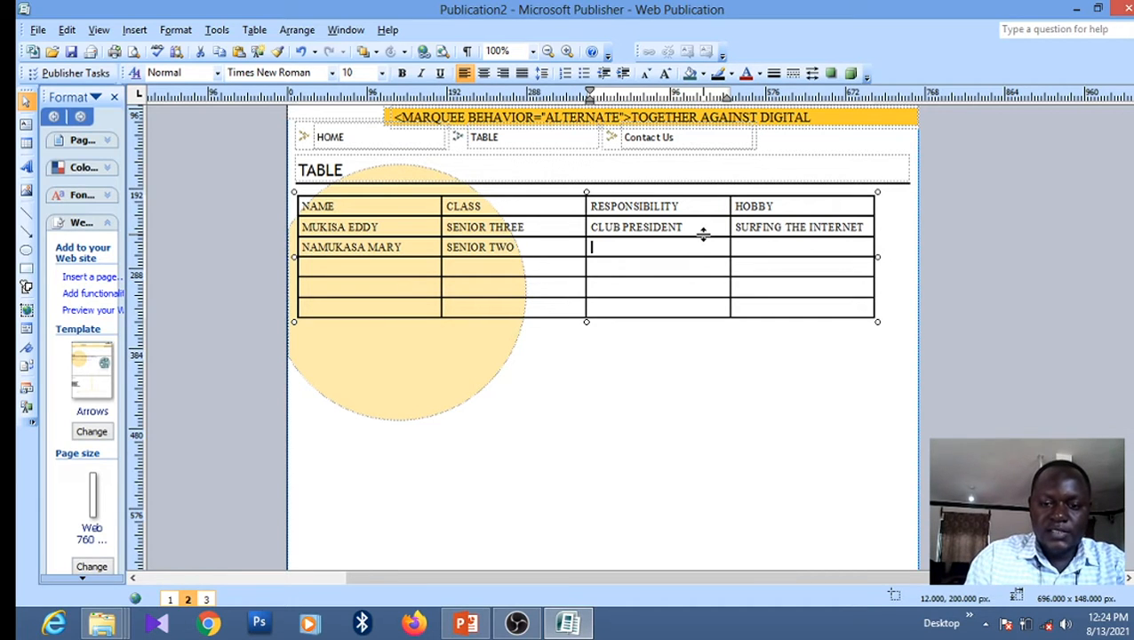
pyautogui.write('SC')
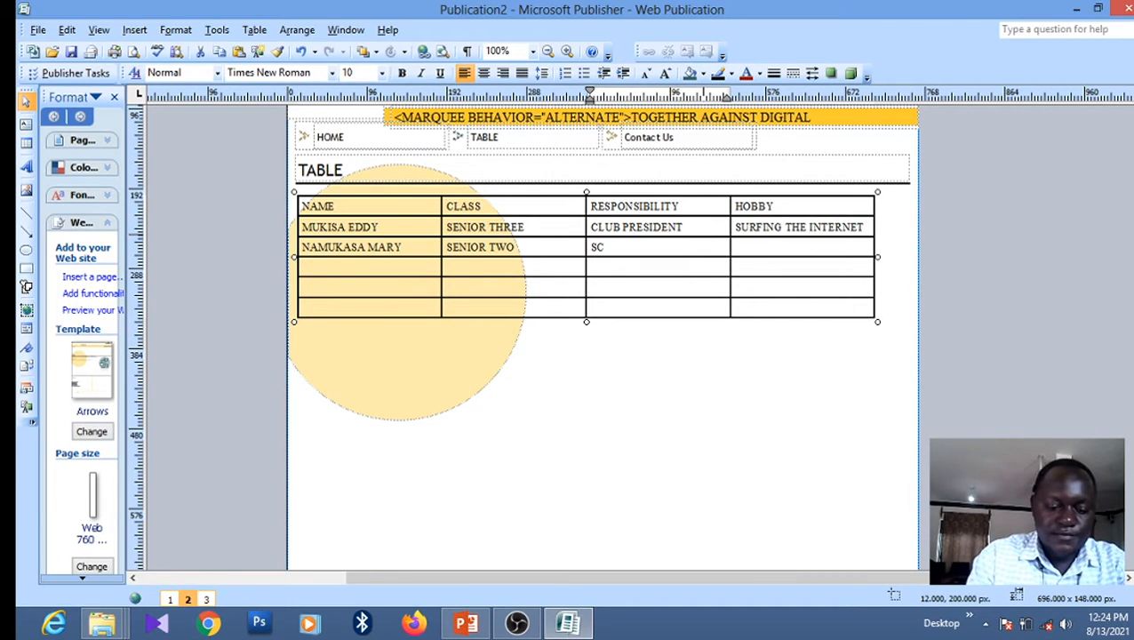
pyautogui.press('BackSpace')
pyautogui.write('ECREA')
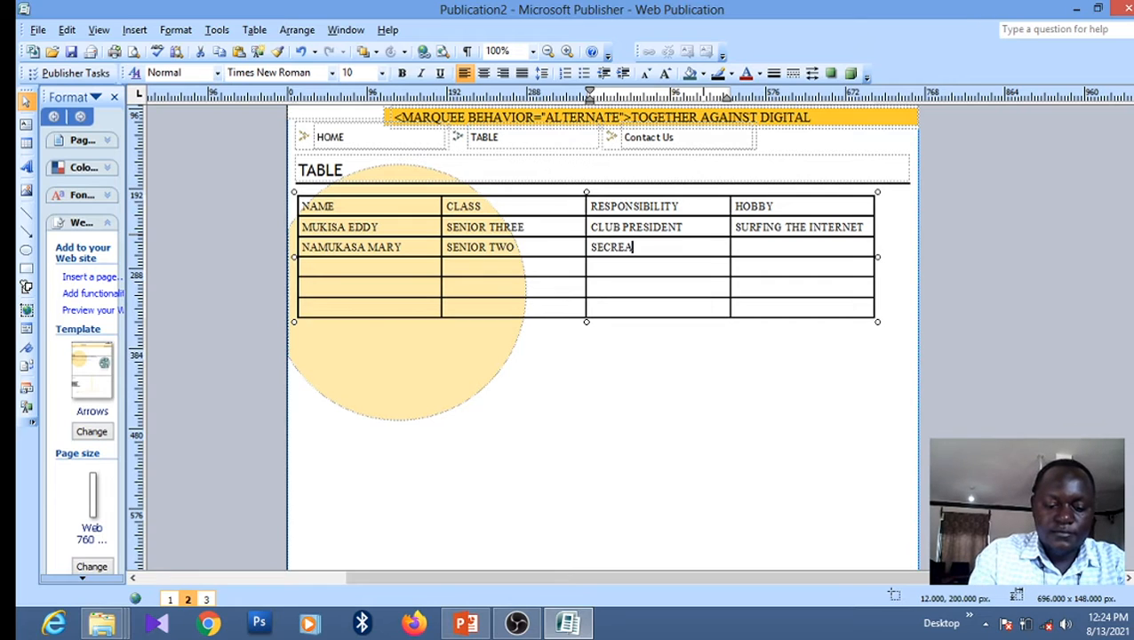
pyautogui.write('TA')
pyautogui.press('BackSpace')
pyautogui.write('R')
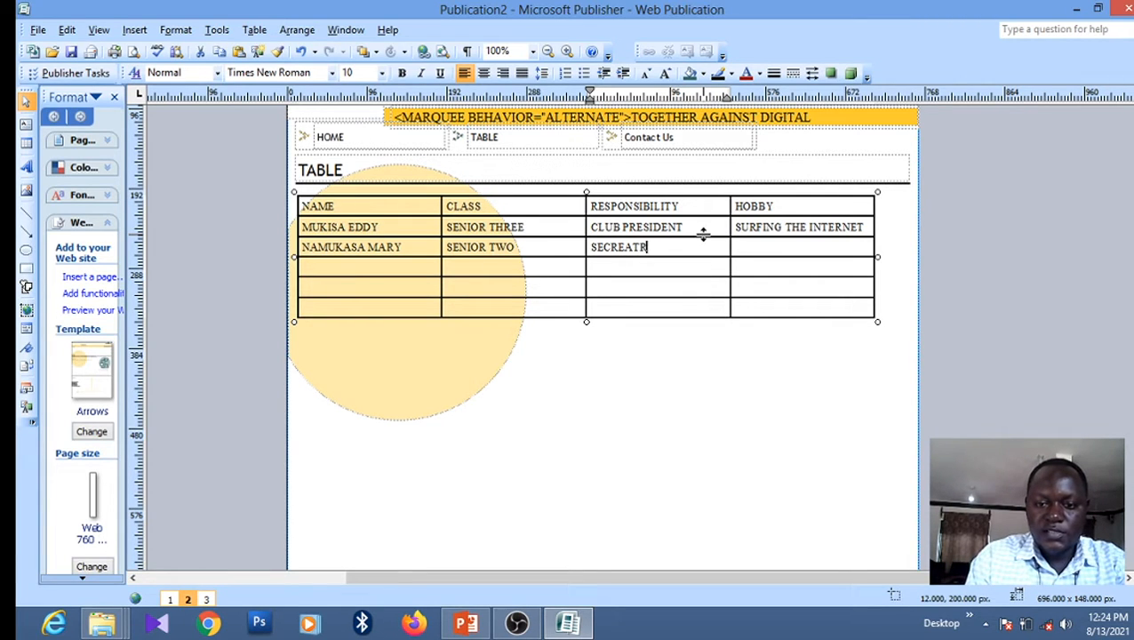
pyautogui.press('BackSpace')
pyautogui.press('BackSpace')
pyautogui.press('BackSpace')
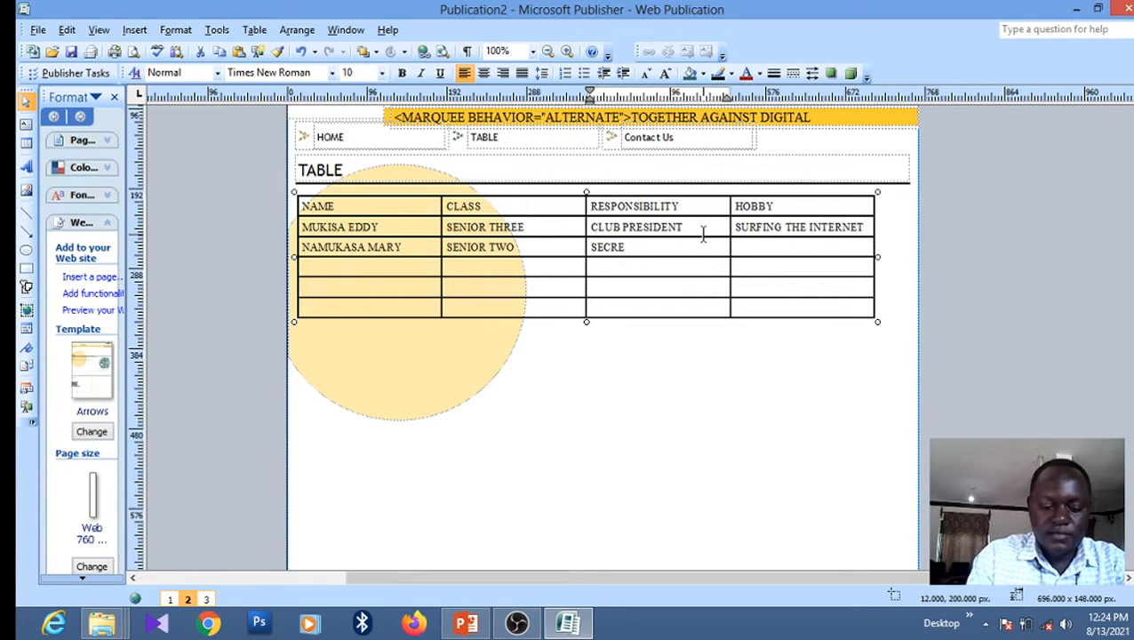
pyautogui.write('TARY')
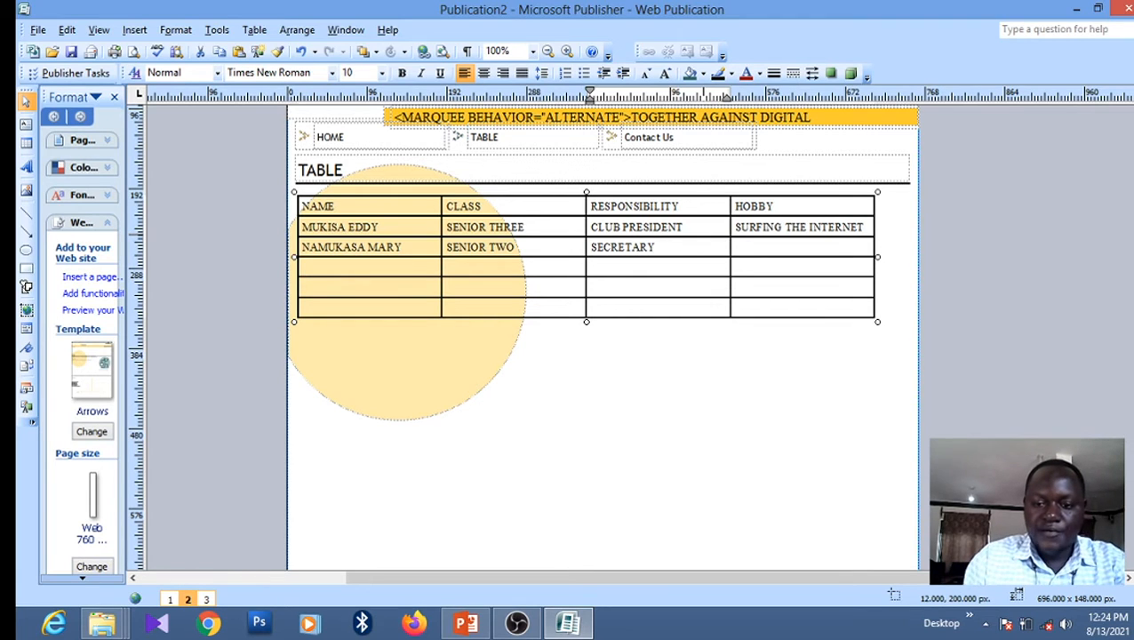
pyautogui.press('Tab')
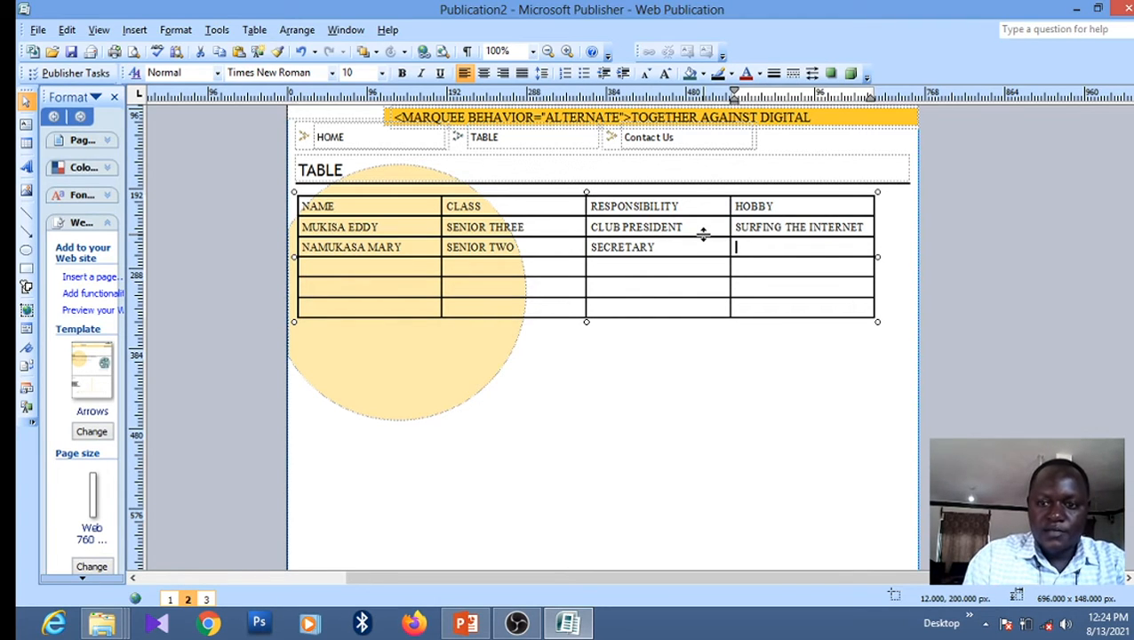
pyautogui.write('CHESS')
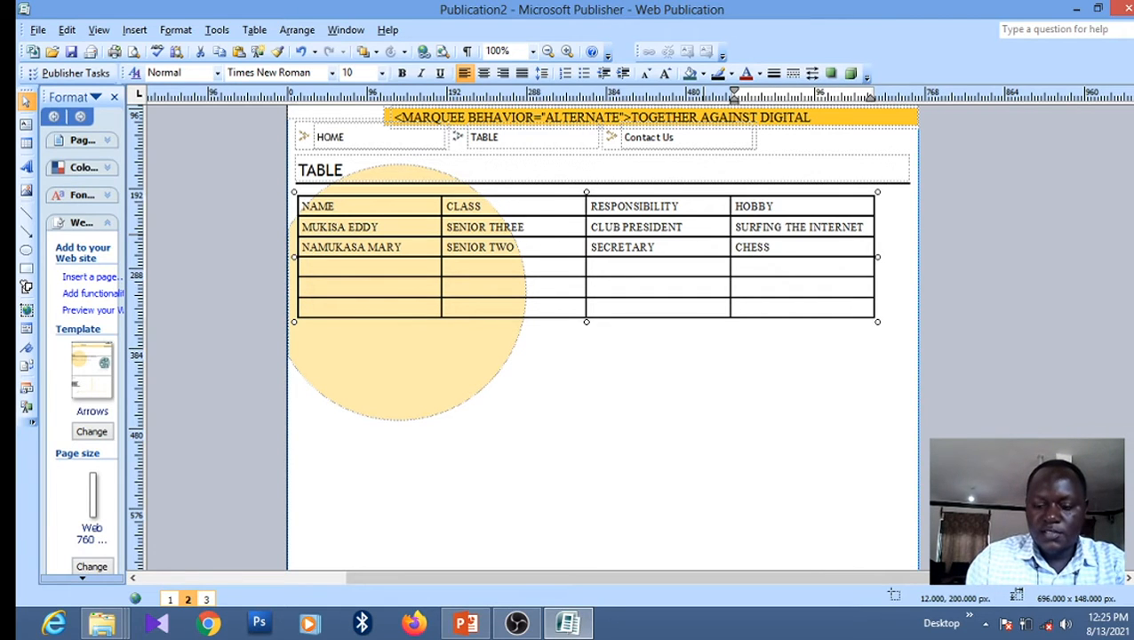
pyautogui.press('Down')
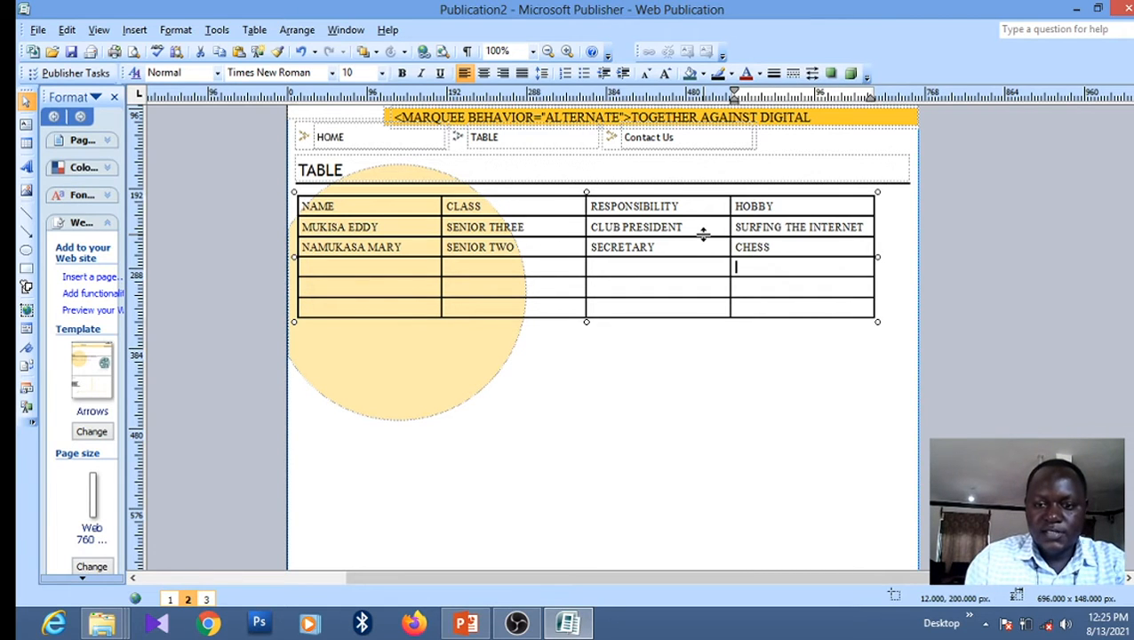
pyautogui.press('Left')
pyautogui.press('Left')
pyautogui.press('Left')
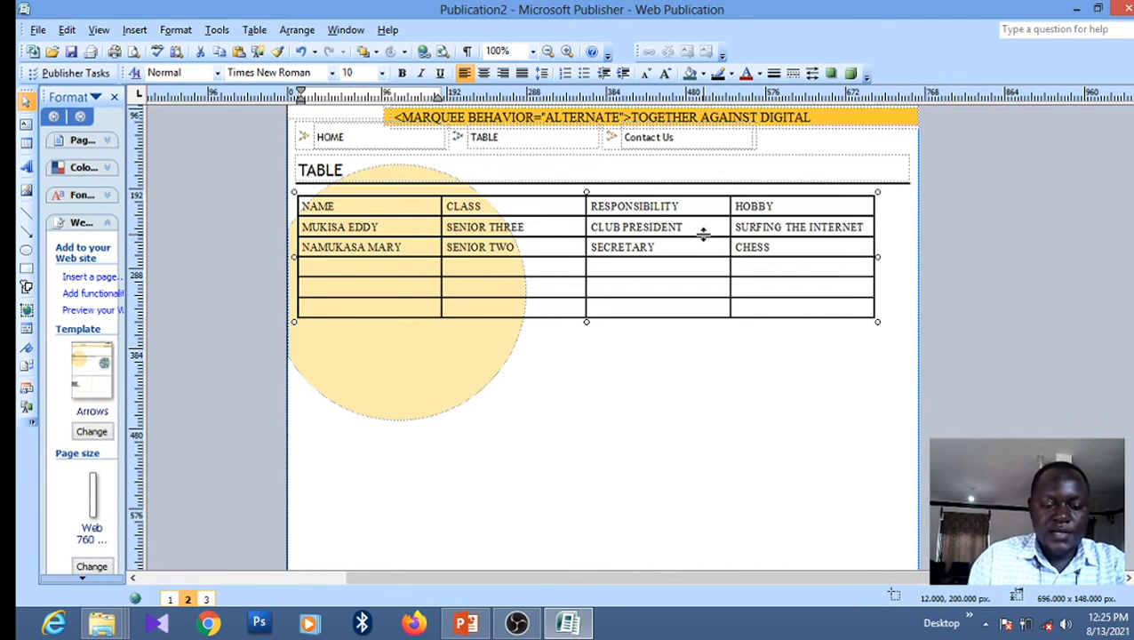
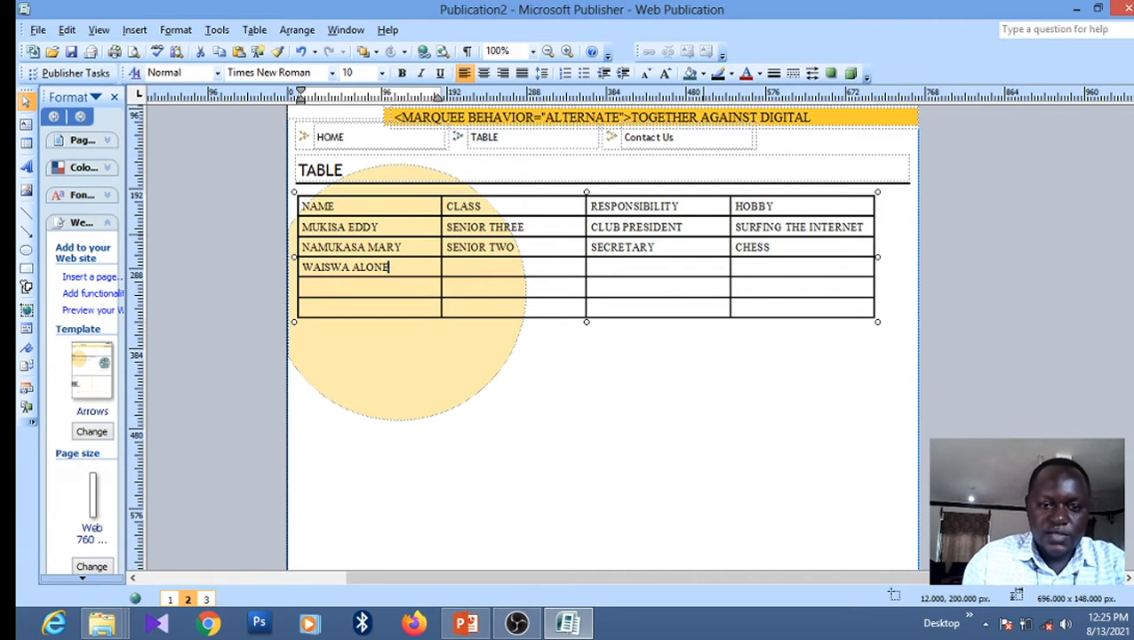
# Enter the third student's name and class SENIOR FOUR, replacing a misplaced TREASURER entry
pyautogui.press('Tab')
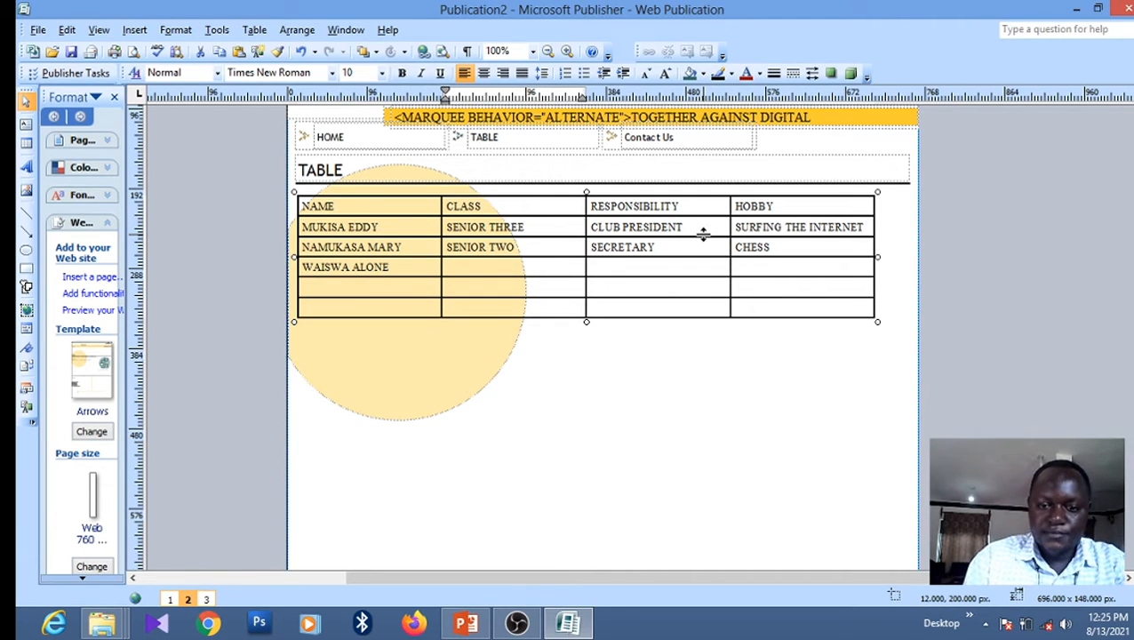
pyautogui.write('TREA')
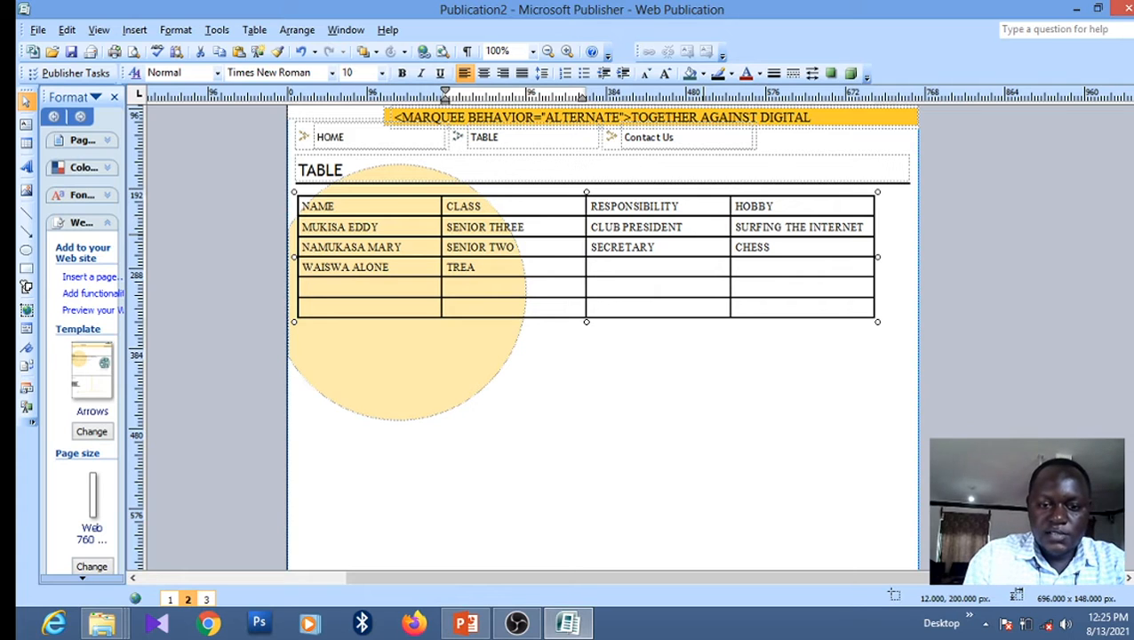
pyautogui.write('SURER')
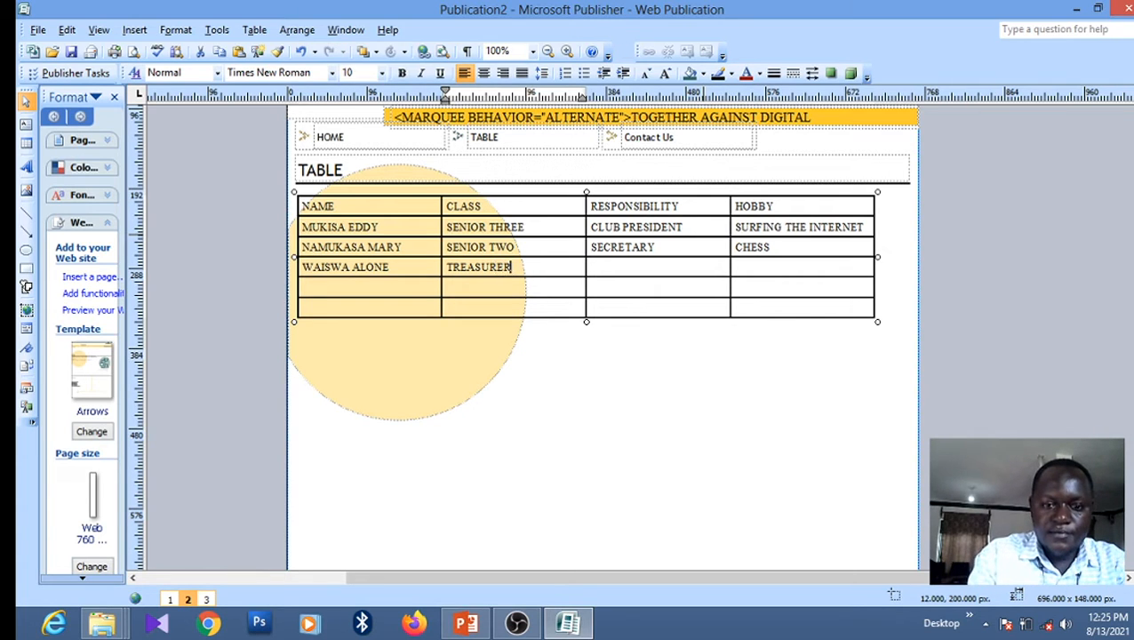
pyautogui.press('Tab')
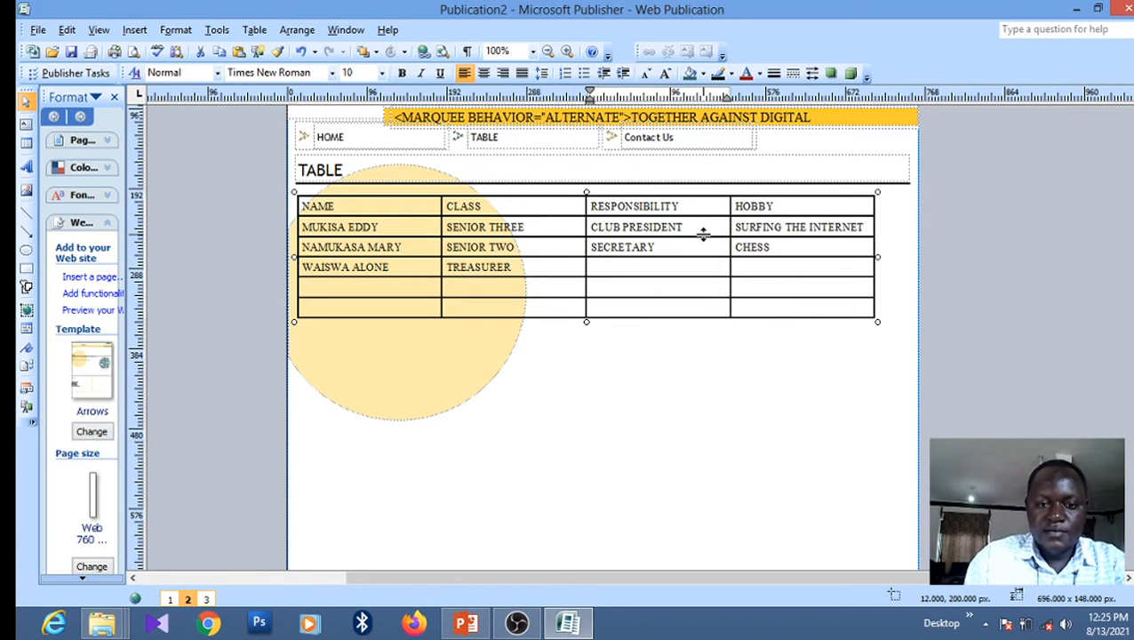
pyautogui.press('Left')
pyautogui.press('Left')
pyautogui.press('Left')
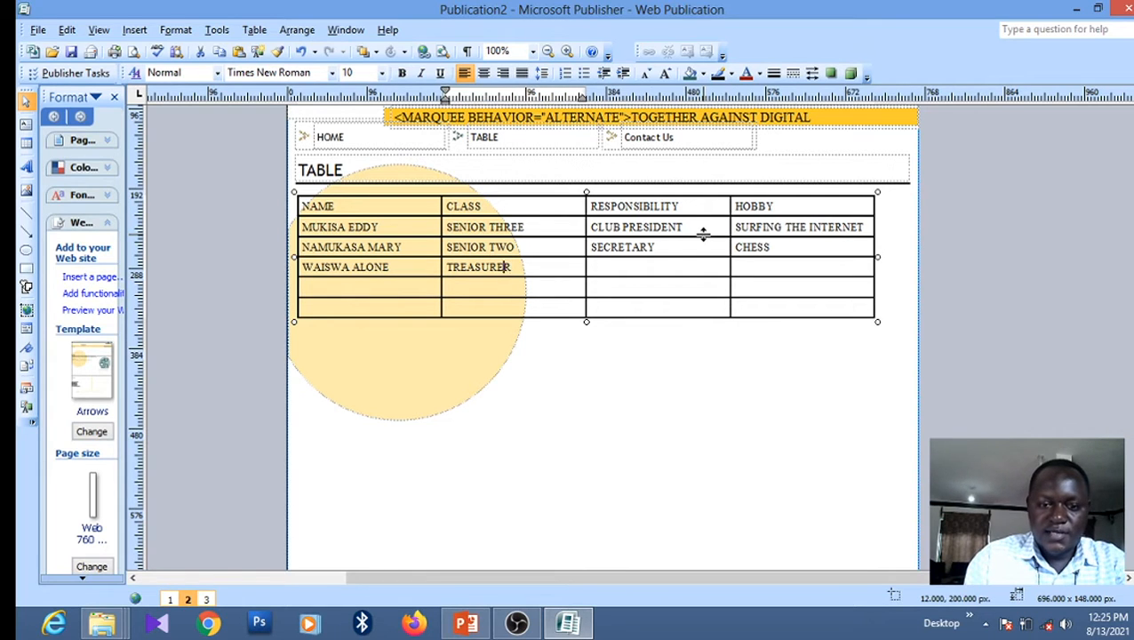
pyautogui.press('Right')
pyautogui.press('Right')
pyautogui.press('BackSpace')
pyautogui.press('BackSpace')
pyautogui.press('BackSpace')
pyautogui.press('BackSpace')
pyautogui.press('BackSpace')
pyautogui.press('BackSpace')
pyautogui.press('BackSpace')
pyautogui.press('BackSpace')
pyautogui.press('BackSpace')
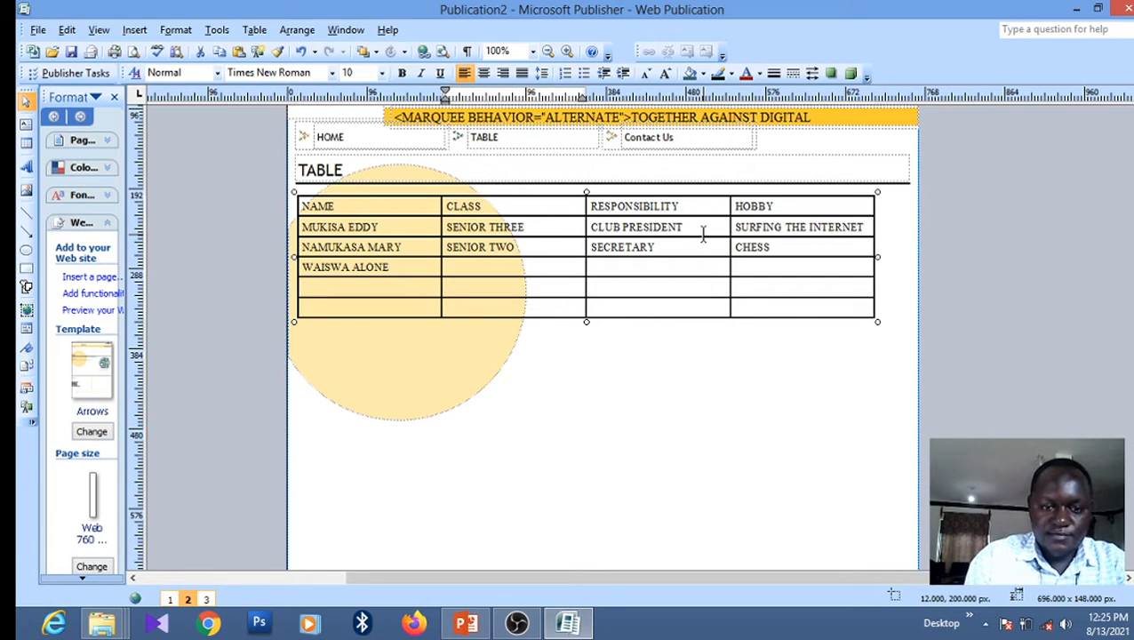
pyautogui.write('SENIOR')
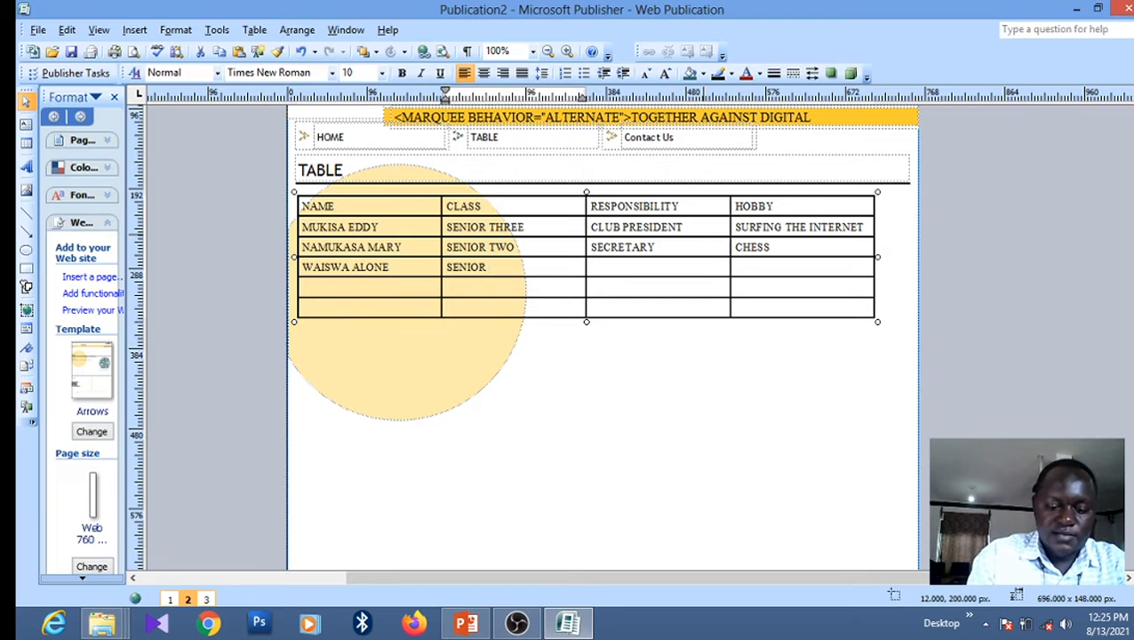
pyautogui.write('R')
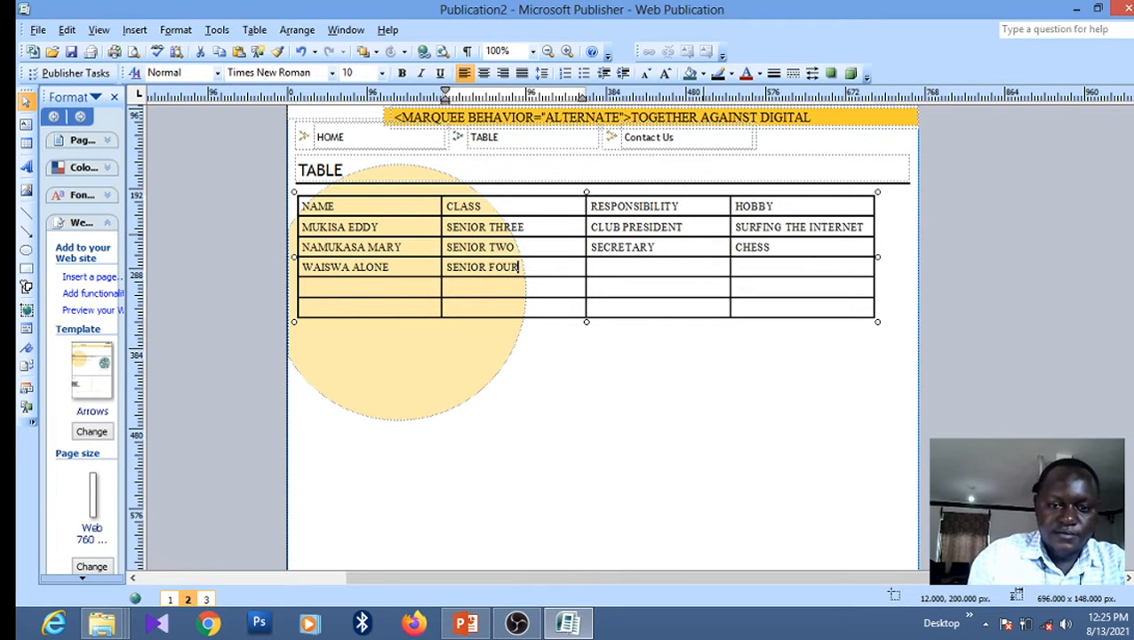
# Add responsibility TREASURER and hobby VOLLEY-BALL to the third student's row
pyautogui.press('Tab')
pyautogui.write('T')
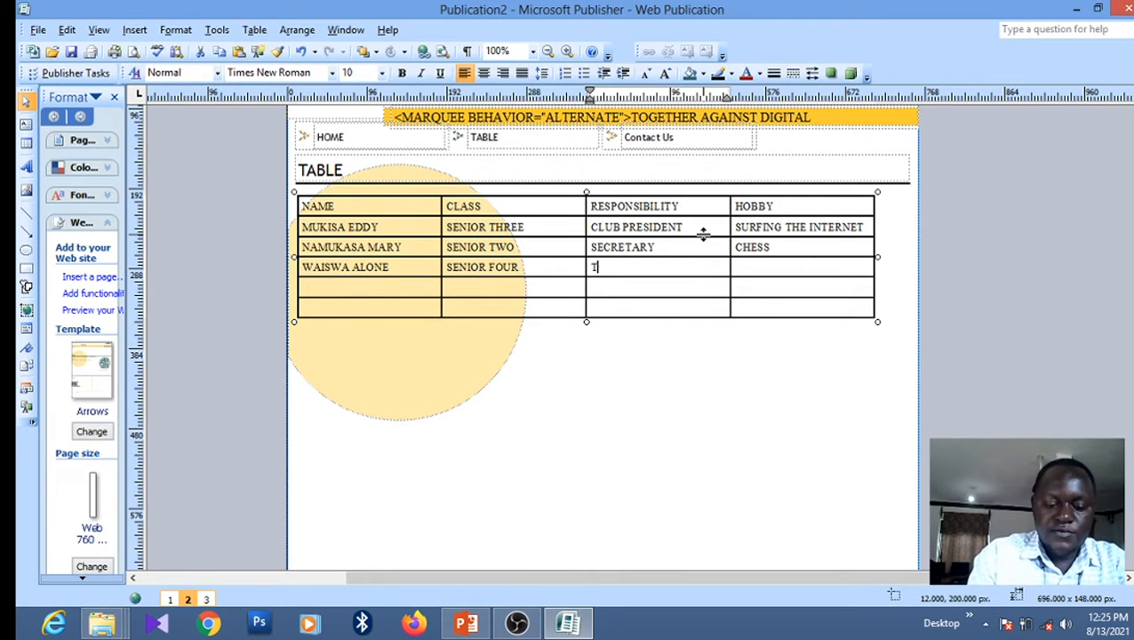
pyautogui.write('REASURER')
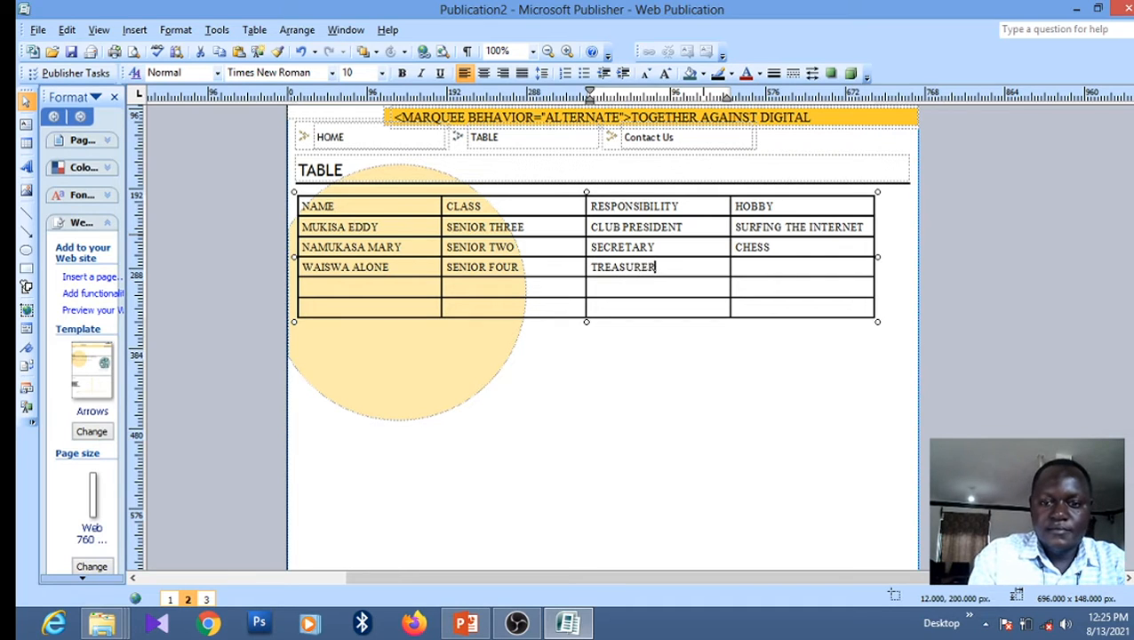
pyautogui.press('Tab')
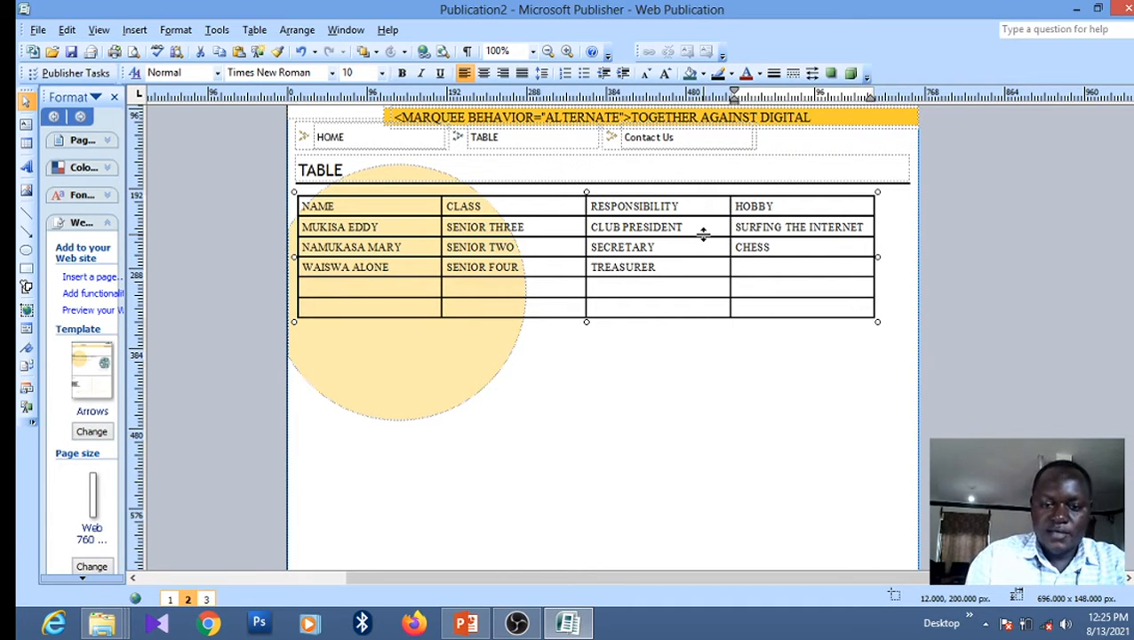
pyautogui.write('VOLL')
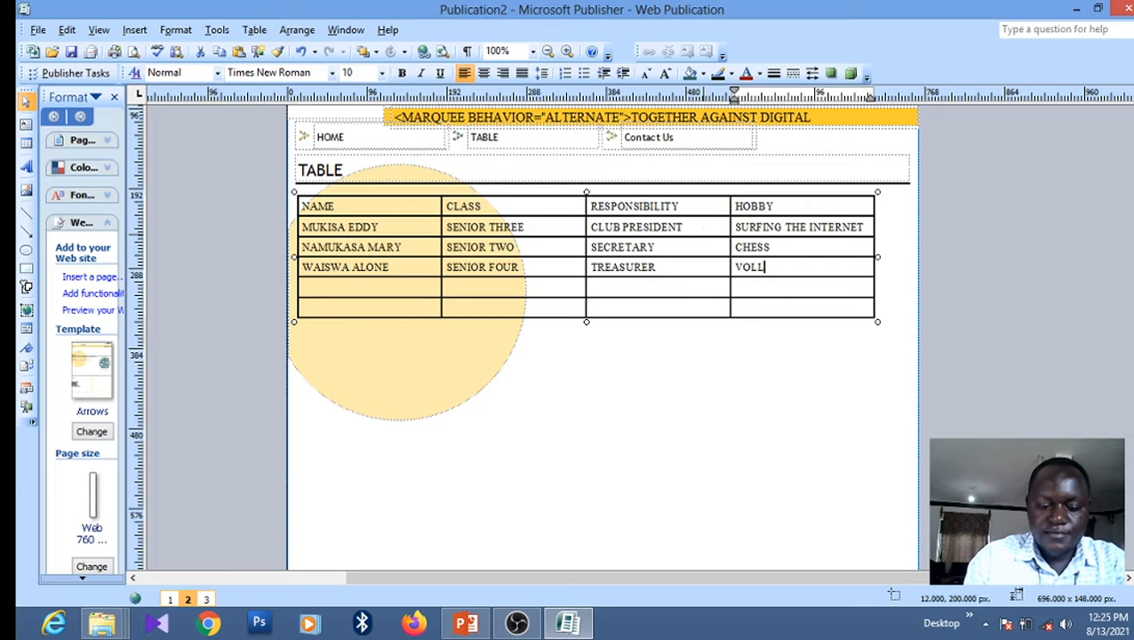
pyautogui.write('EY-BALLK')
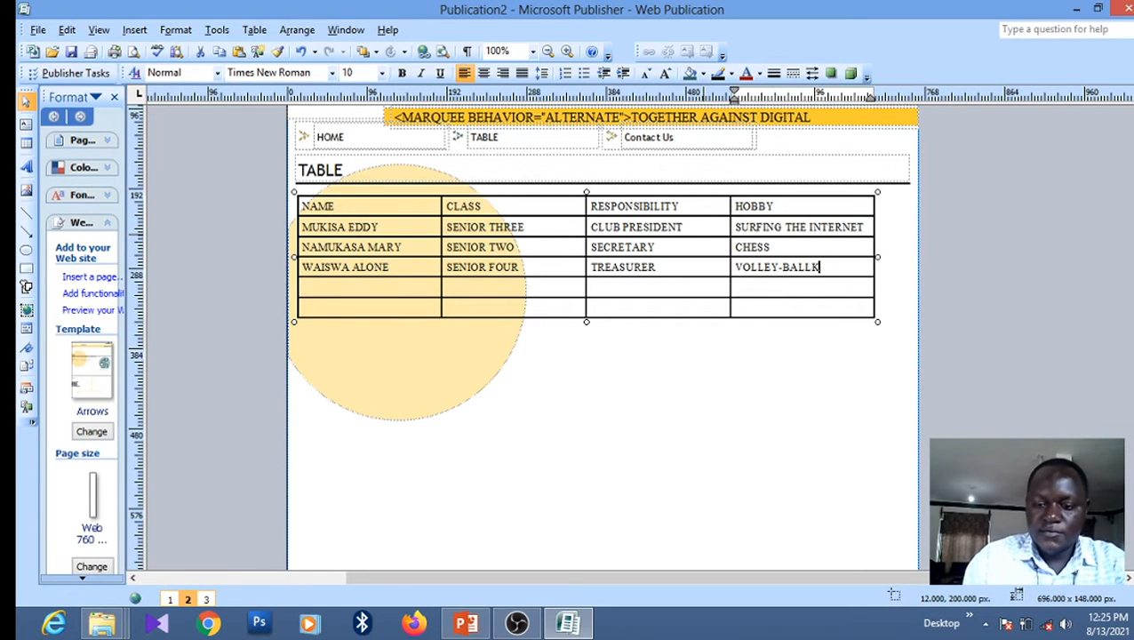
pyautogui.press('BackSpace')
pyautogui.press('Down')
pyautogui.press('Left')
pyautogui.press('Left')
pyautogui.press('Left')
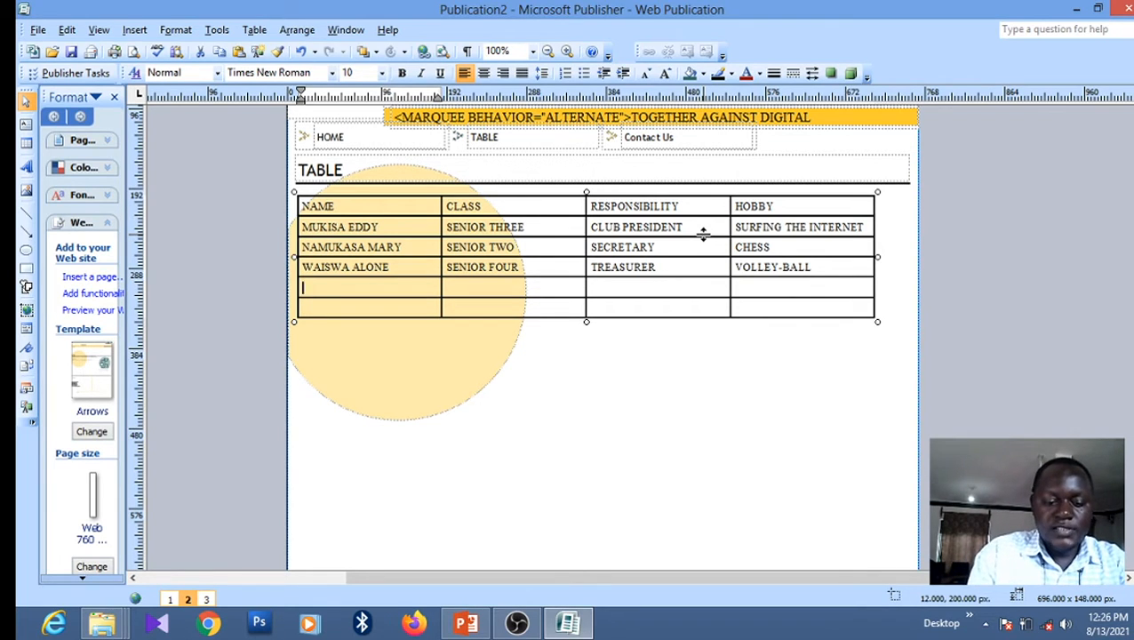
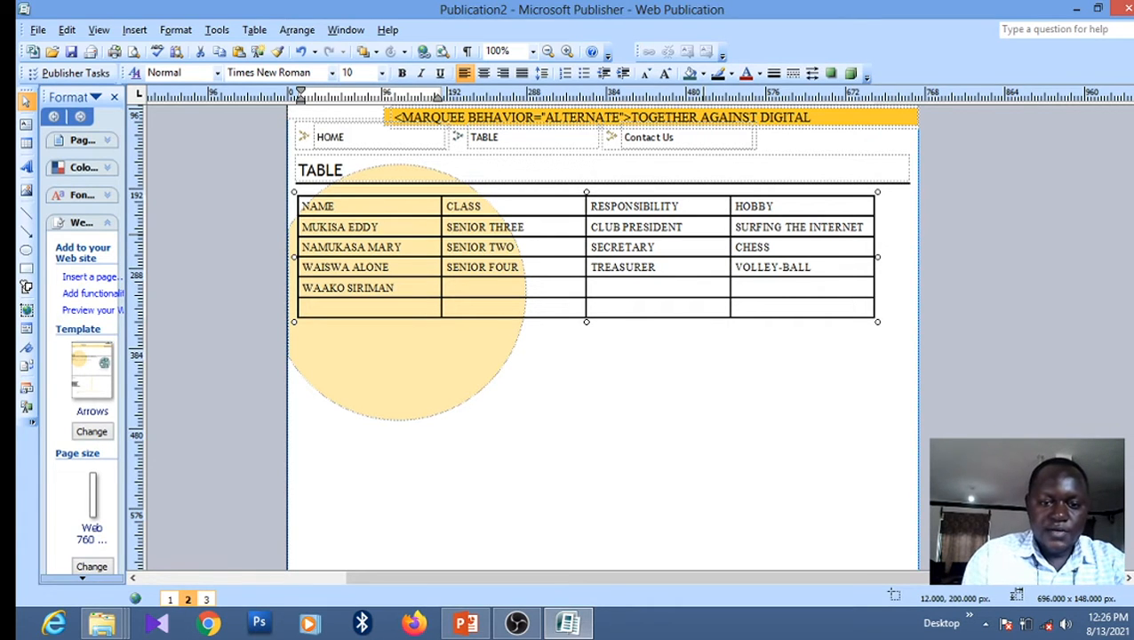
# Enter the fourth student's name and class FORM ONE in the next empty row
pyautogui.press('Tab')
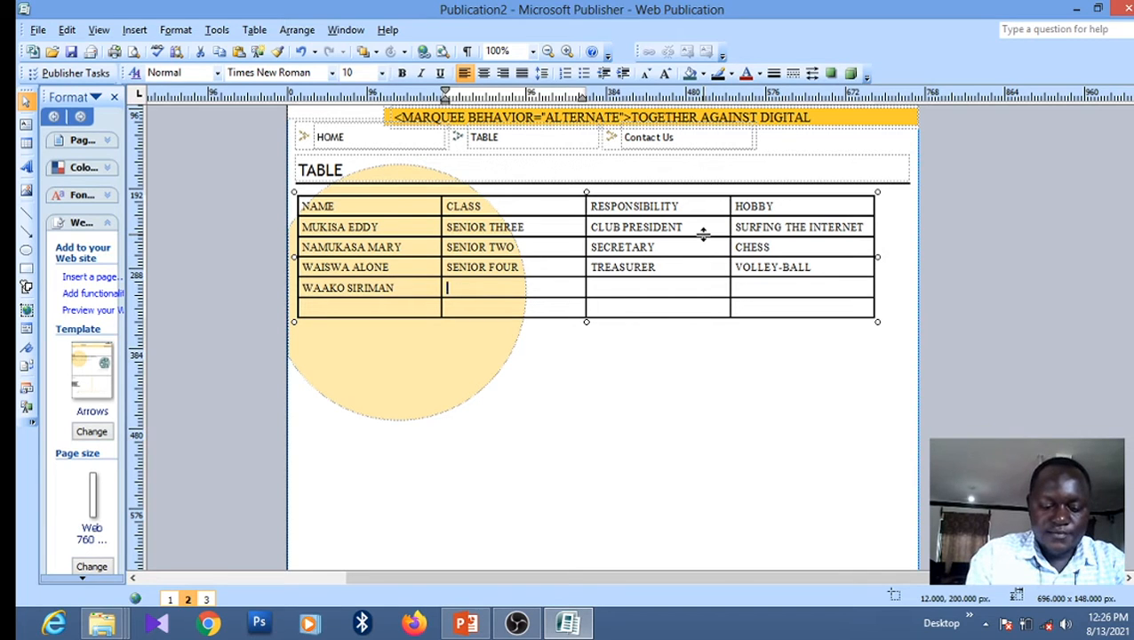
pyautogui.write('FORM ')
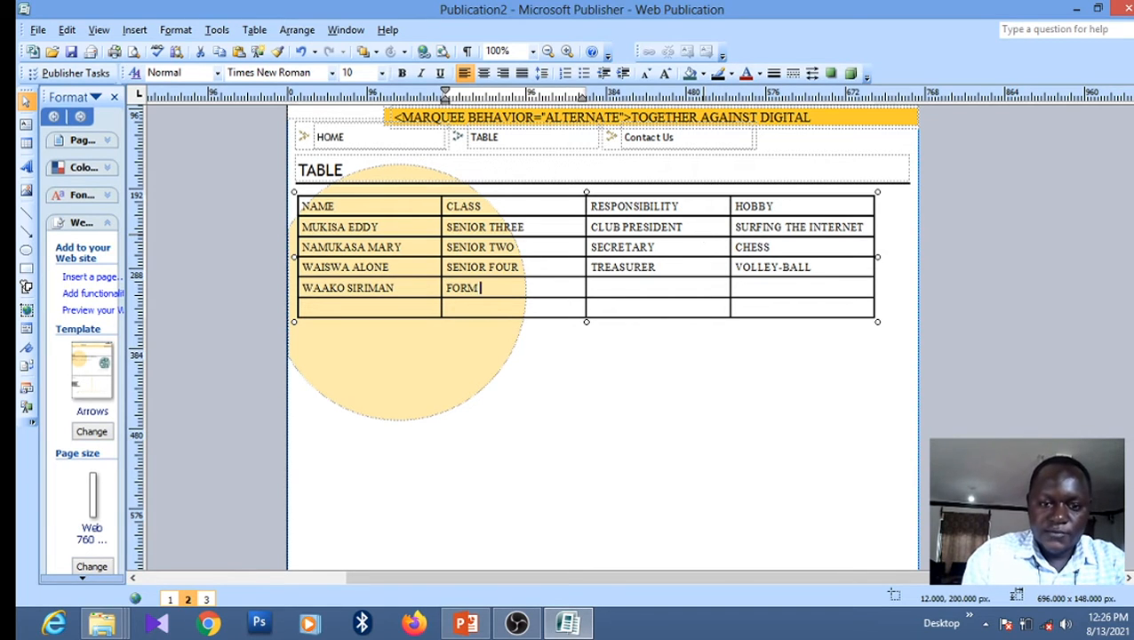
pyautogui.write('ONE')
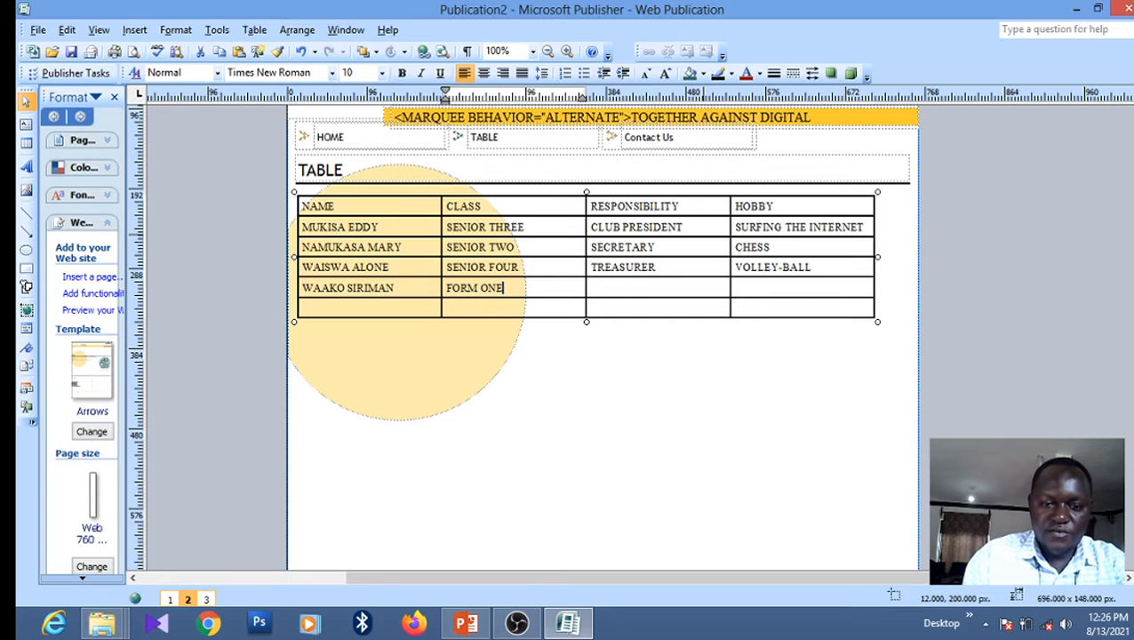
# Give the fourth student responsibility PUBLICITY and hobby FOOT-BALL
pyautogui.press('Tab')
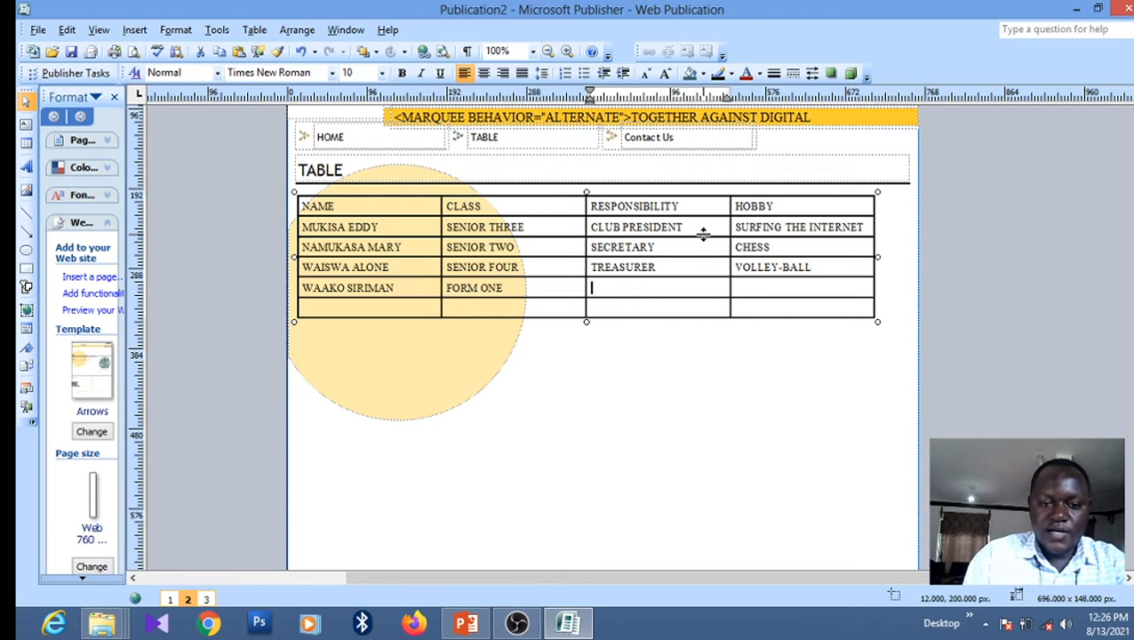
pyautogui.write('MEMB')
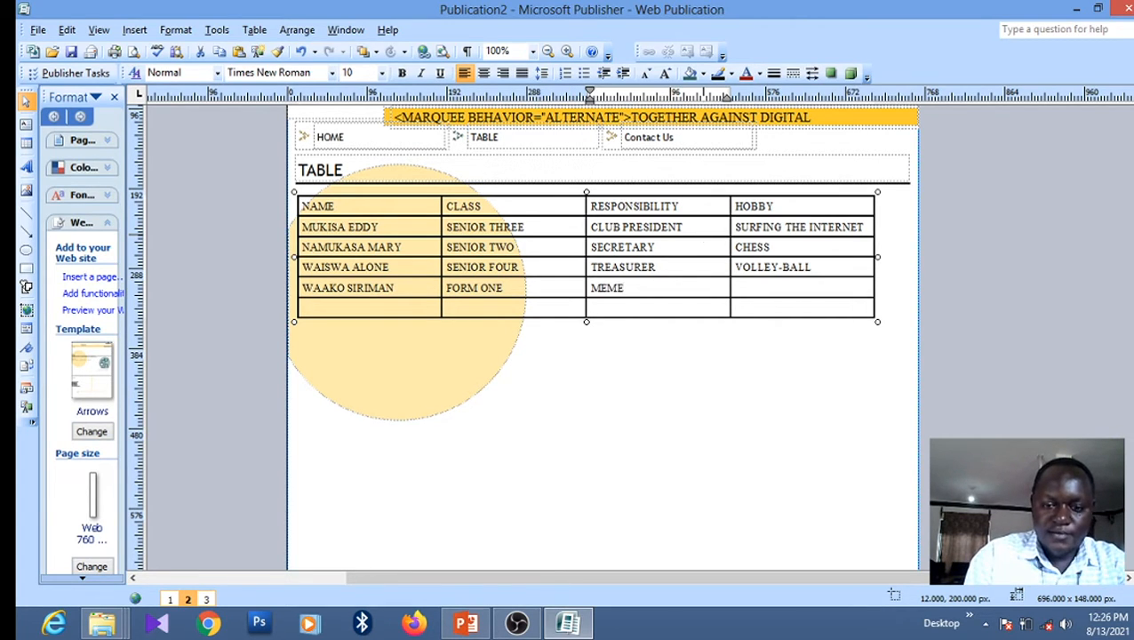
pyautogui.press('BackSpace')
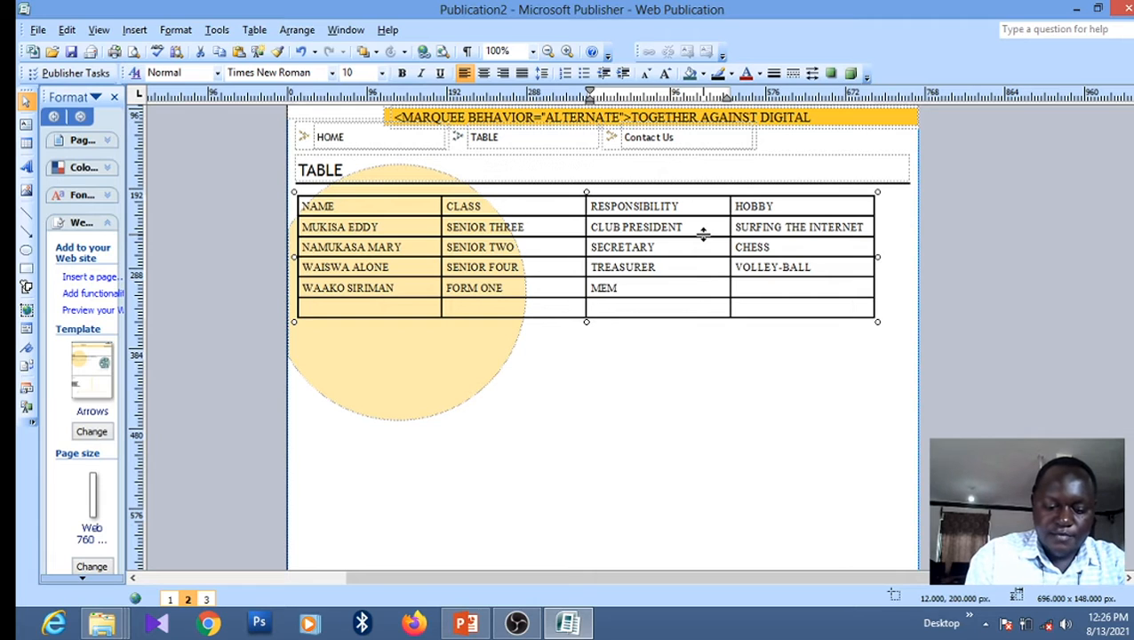
pyautogui.press('BackSpace')
pyautogui.press('BackSpace')
pyautogui.press('BackSpace')
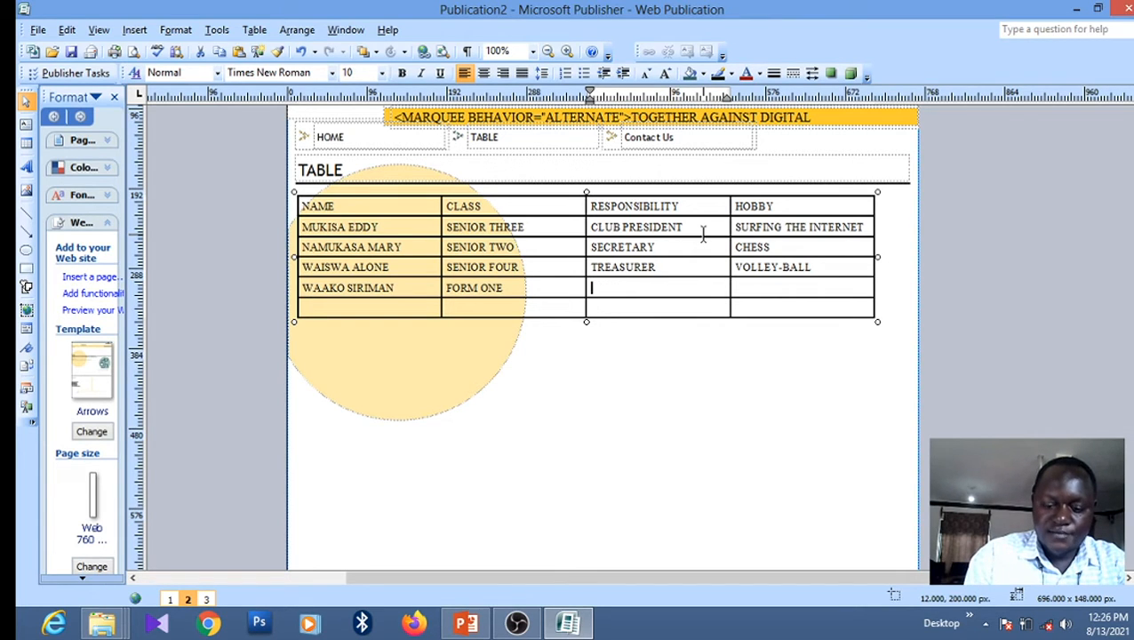
pyautogui.write('PUBLICITY')
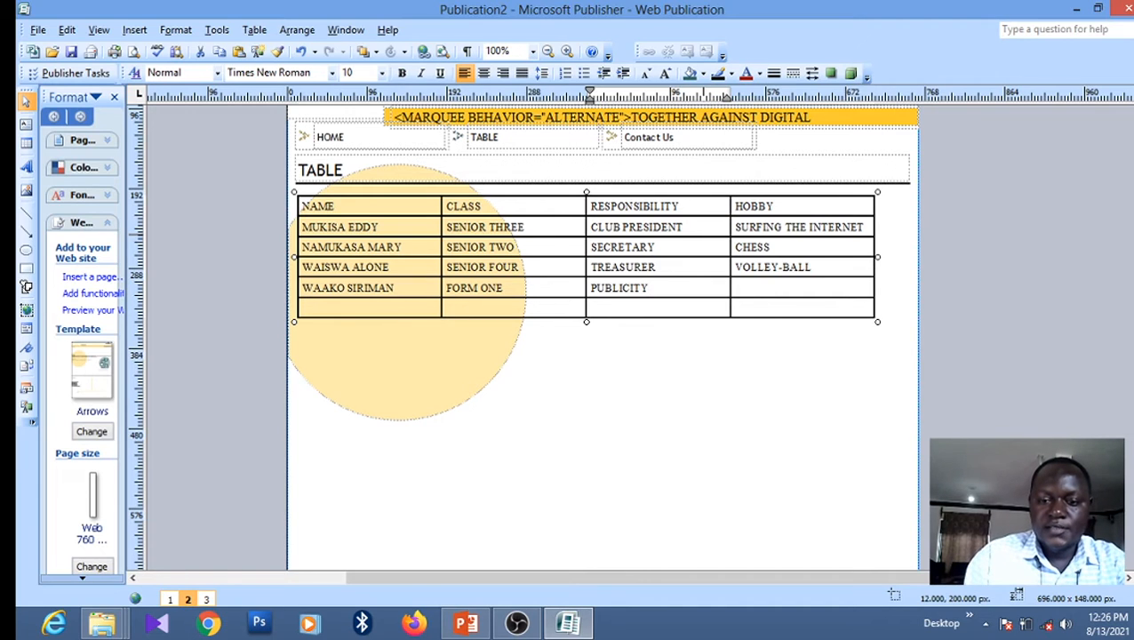
pyautogui.press('Tab')
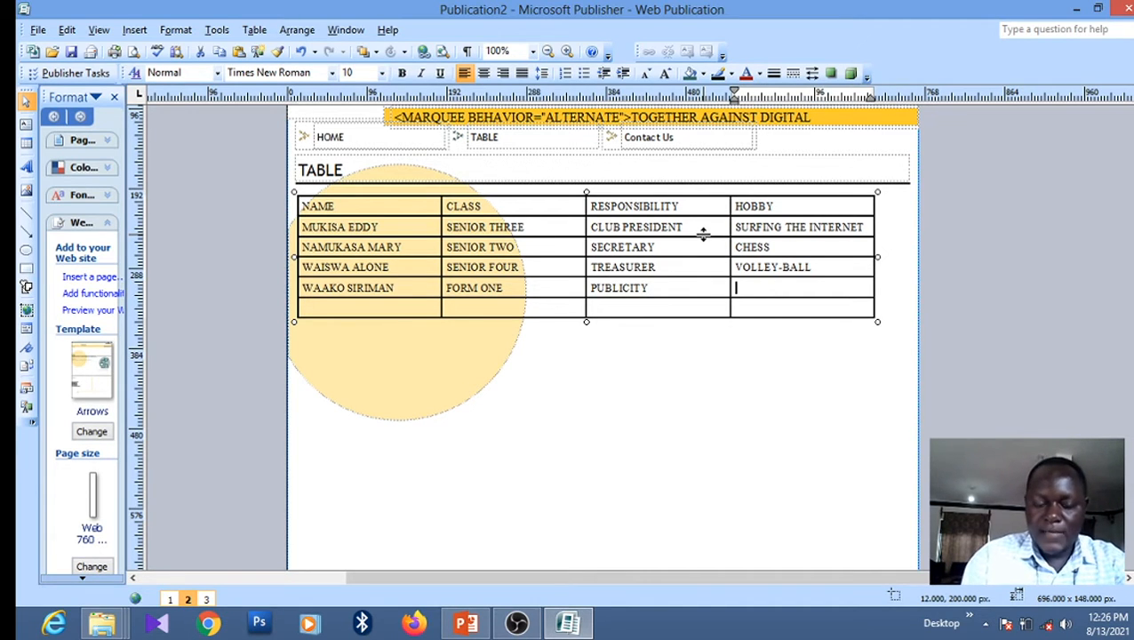
pyautogui.write('FOO')
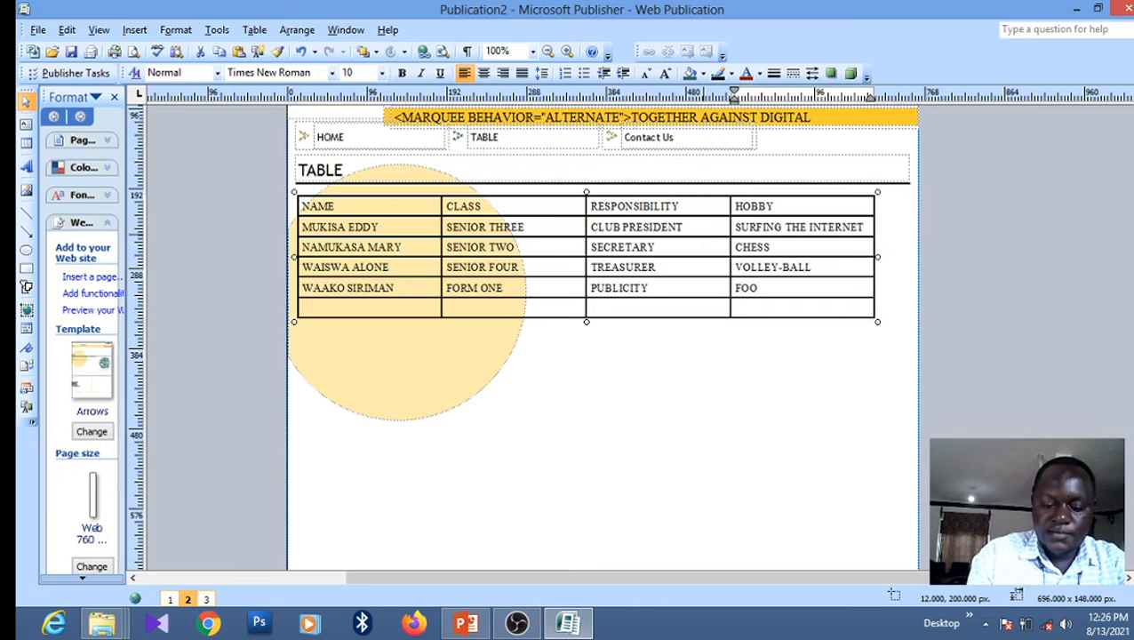
pyautogui.write('T-BALL')
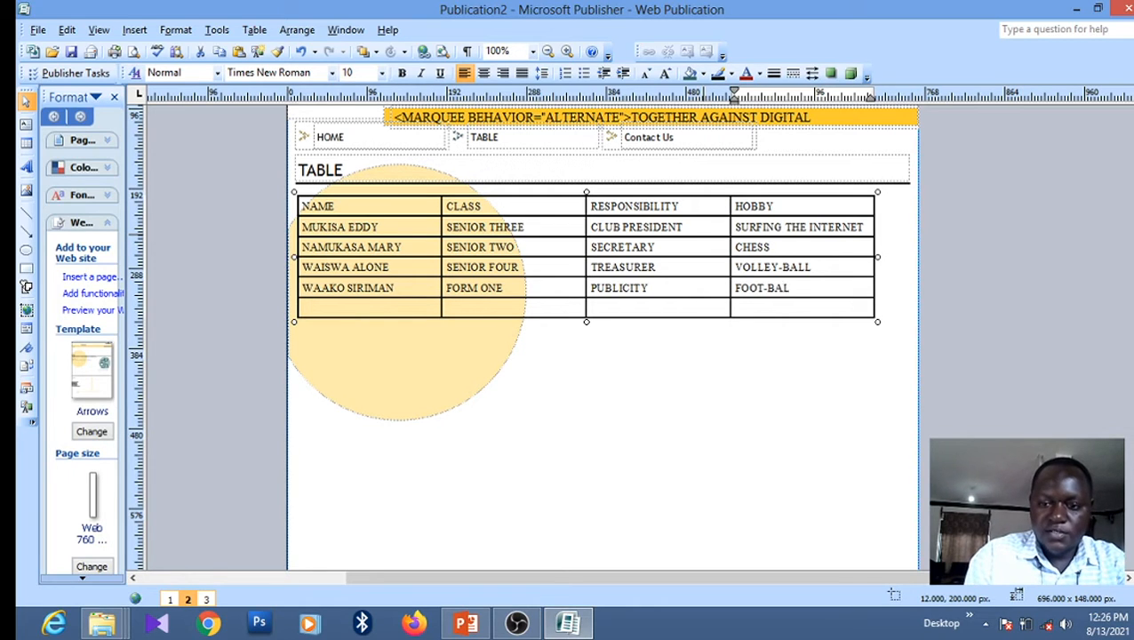
pyautogui.press('Down')
pyautogui.press('Left')
pyautogui.press('Left')
pyautogui.press('Left')
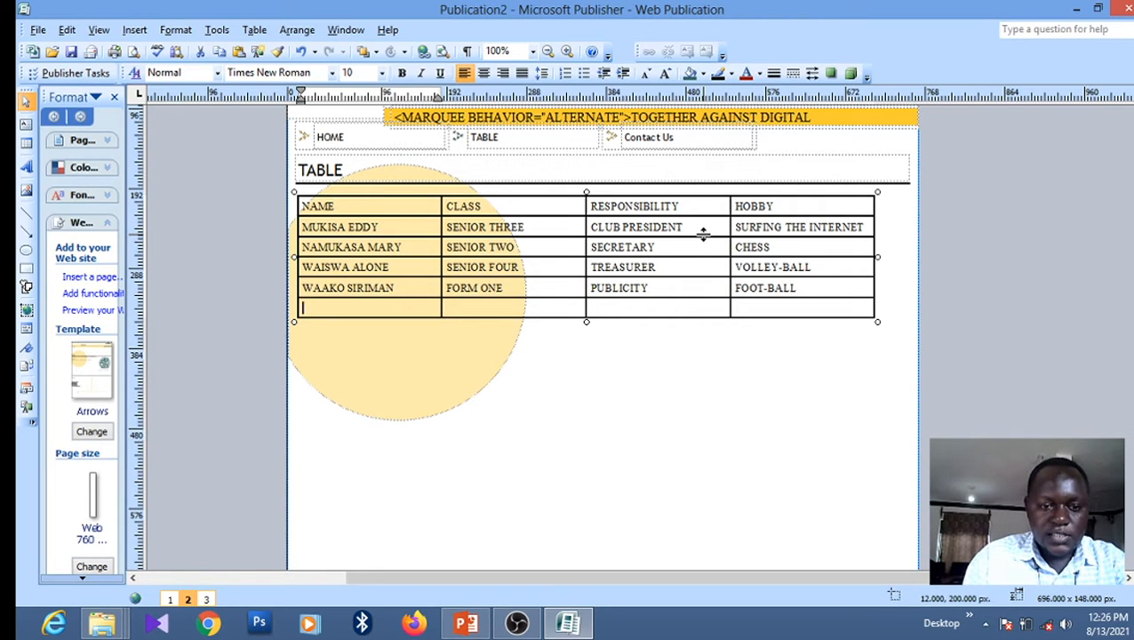
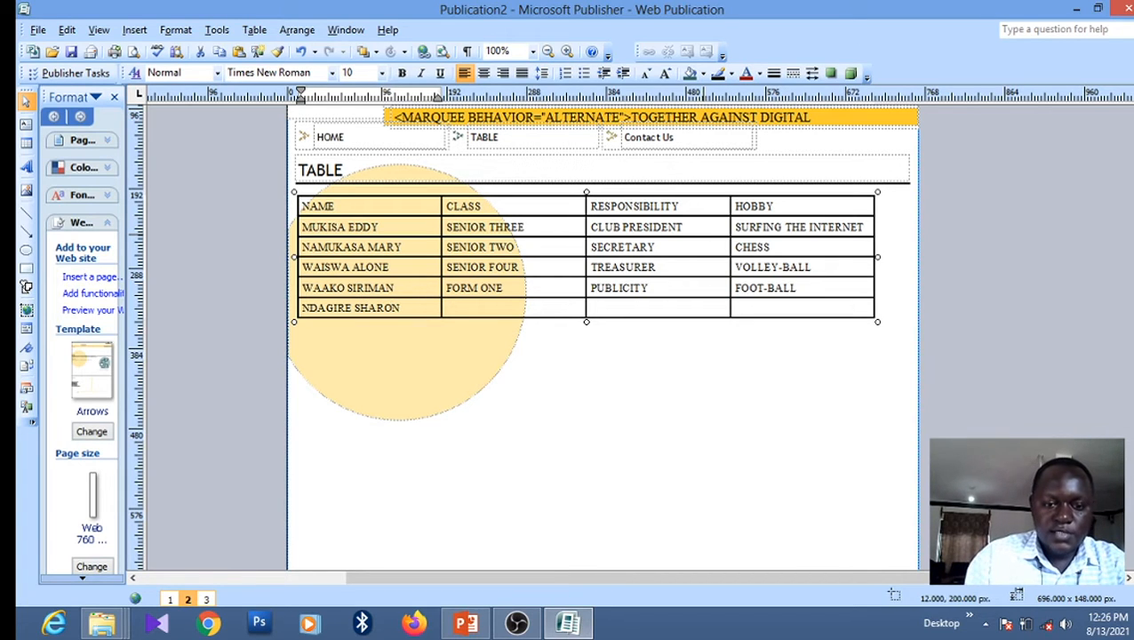
# Fill the last row with the fifth student's name, SENIOR TWO, MEMBER and NET-BALL
pyautogui.press('Tab')
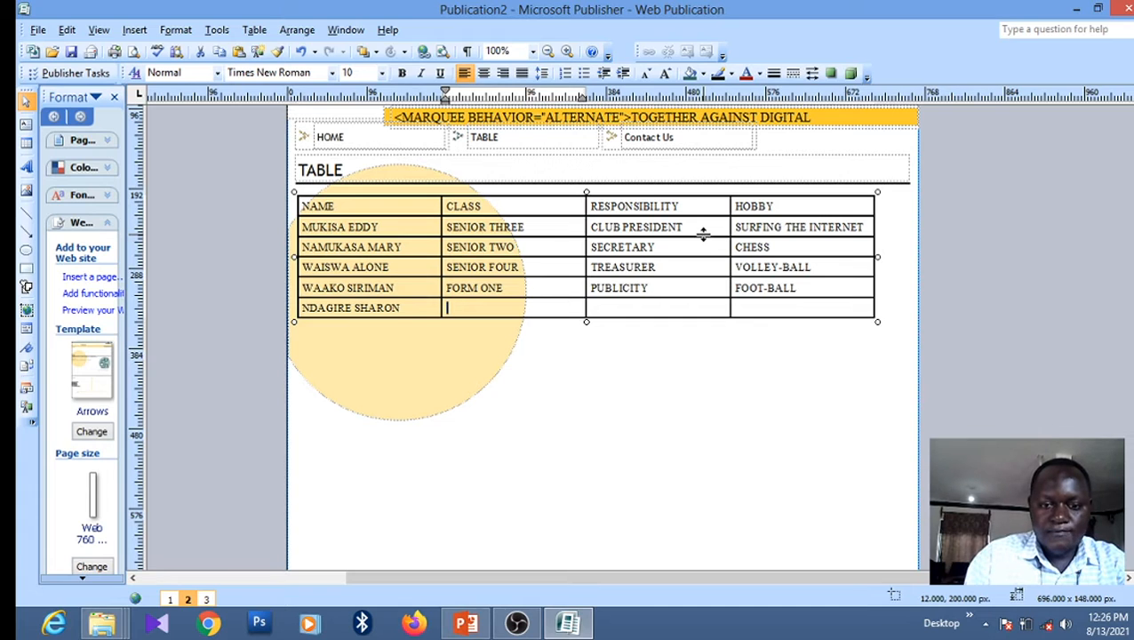
pyautogui.write('S')
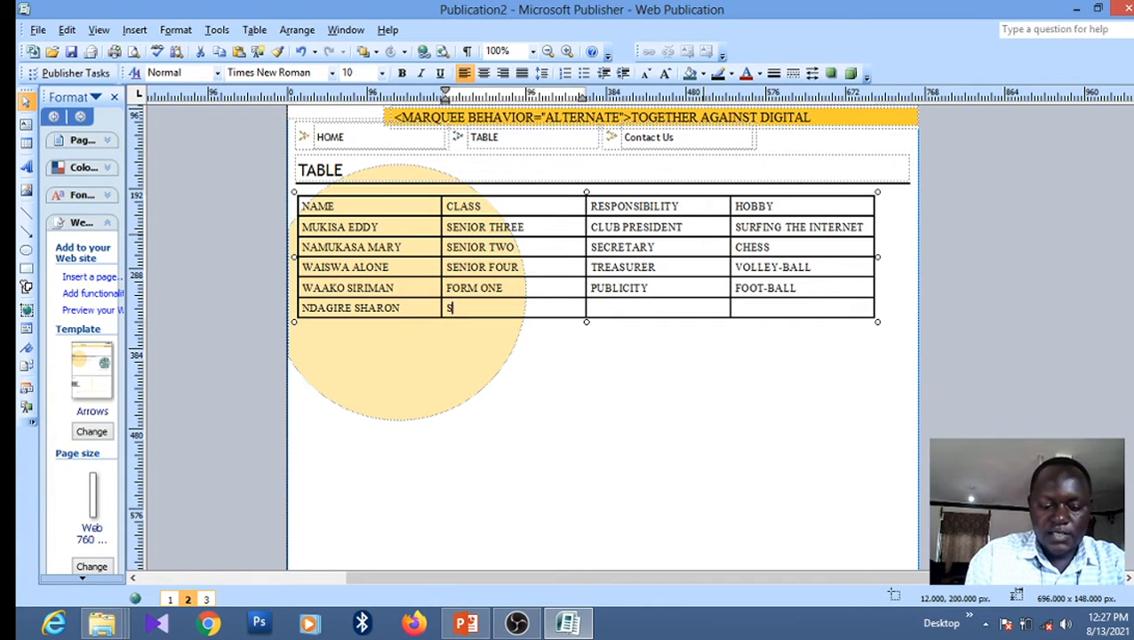
pyautogui.write('ENIOR TWO')
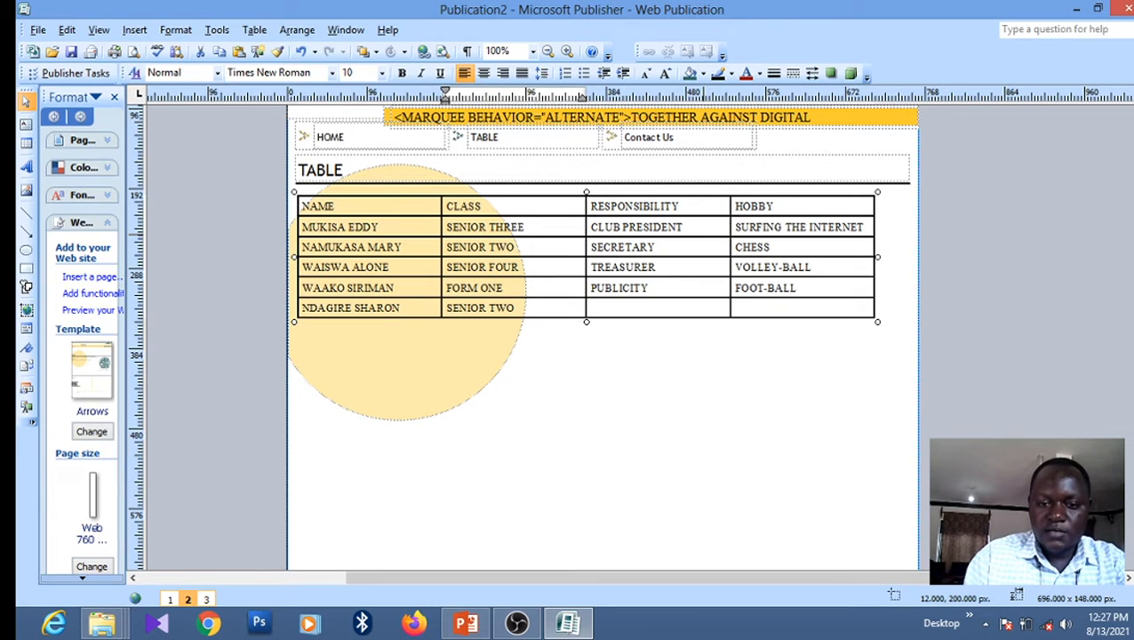
pyautogui.press('Tab')
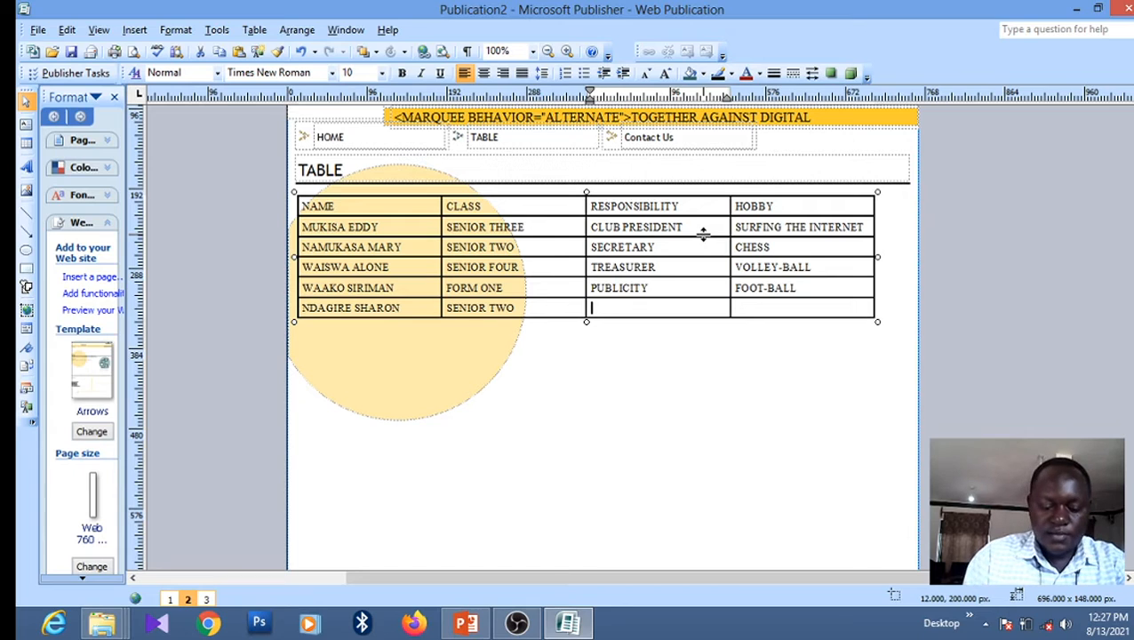
pyautogui.write('MEMBER')
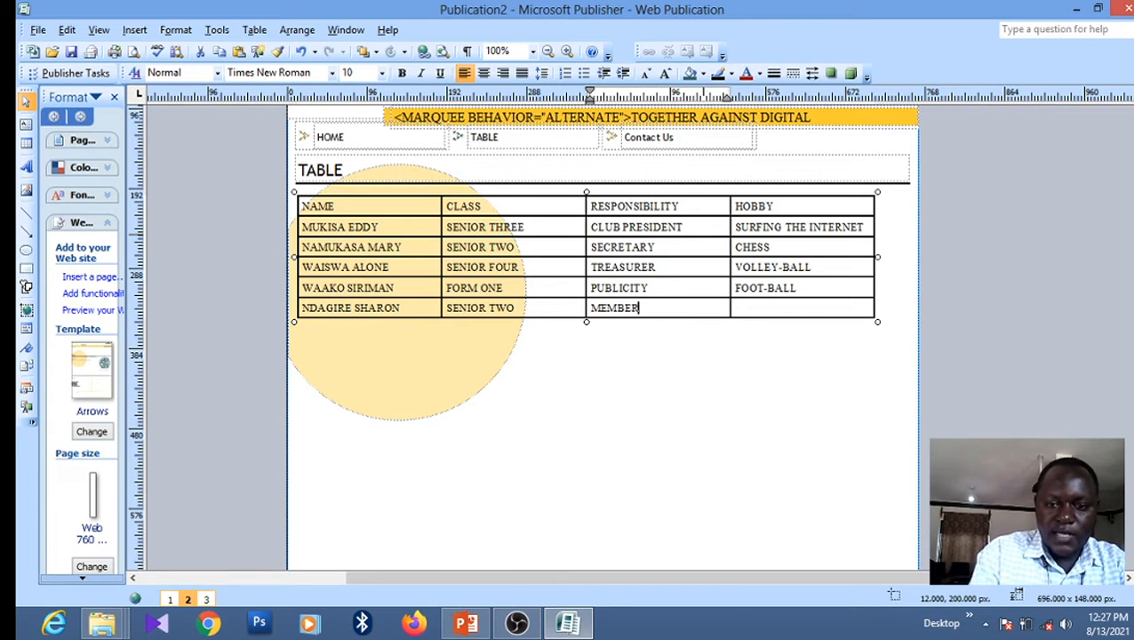
pyautogui.press('Tab')
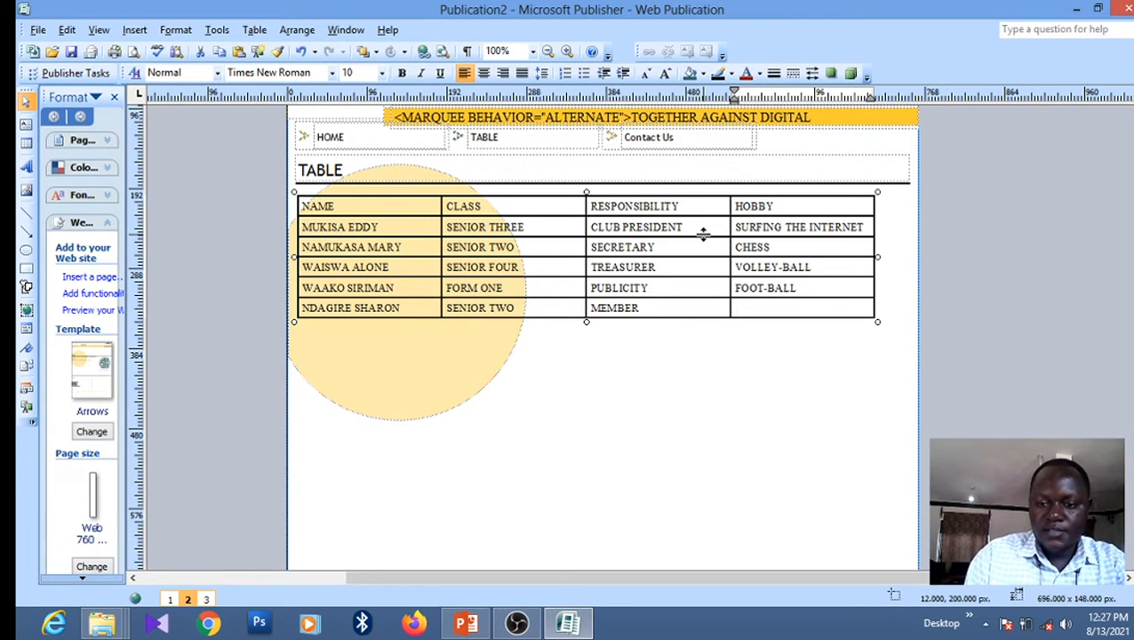
pyautogui.write('NET')
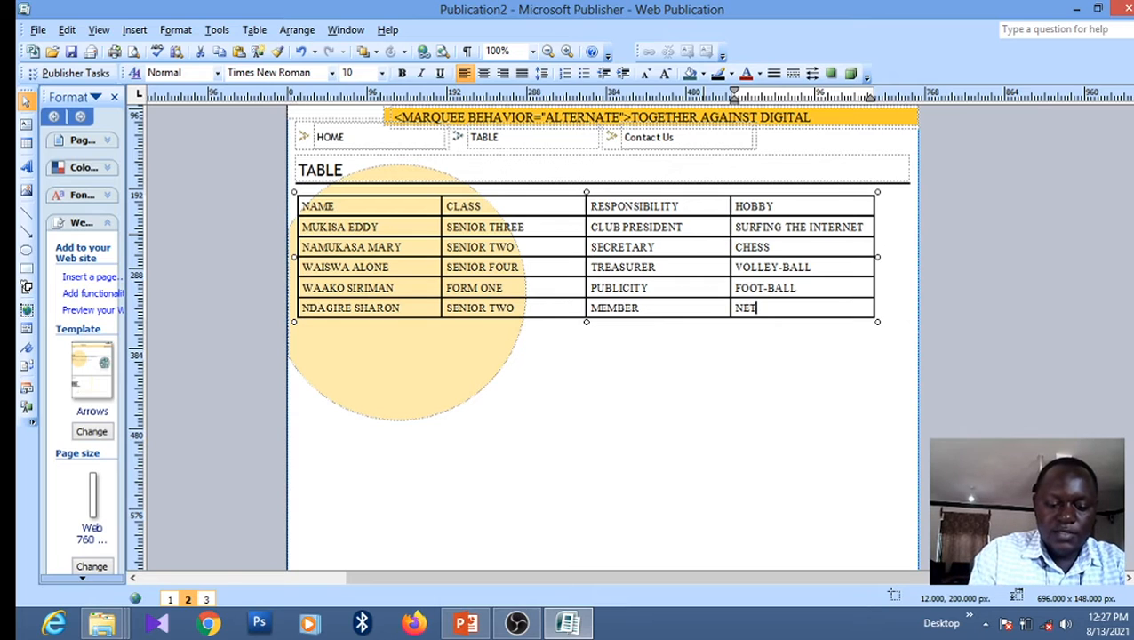
pyautogui.write('-BALL')
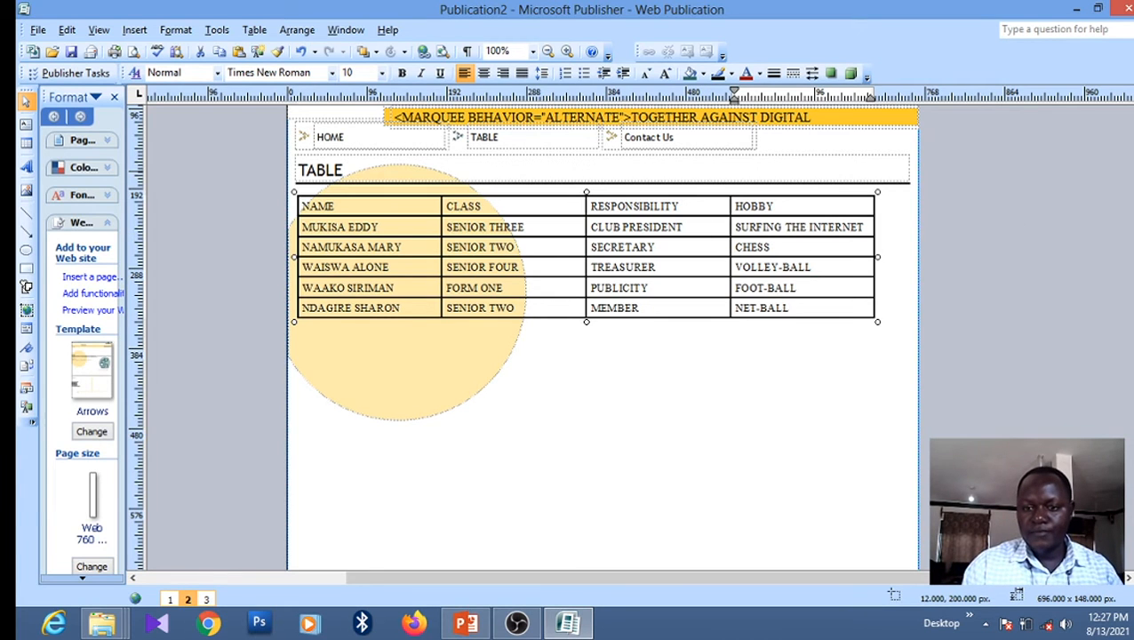
# Widen the table slightly toward the right page edge
pyautogui.scroll(5, 601, 338)
pyautogui.scroll(-3, 601, 373)
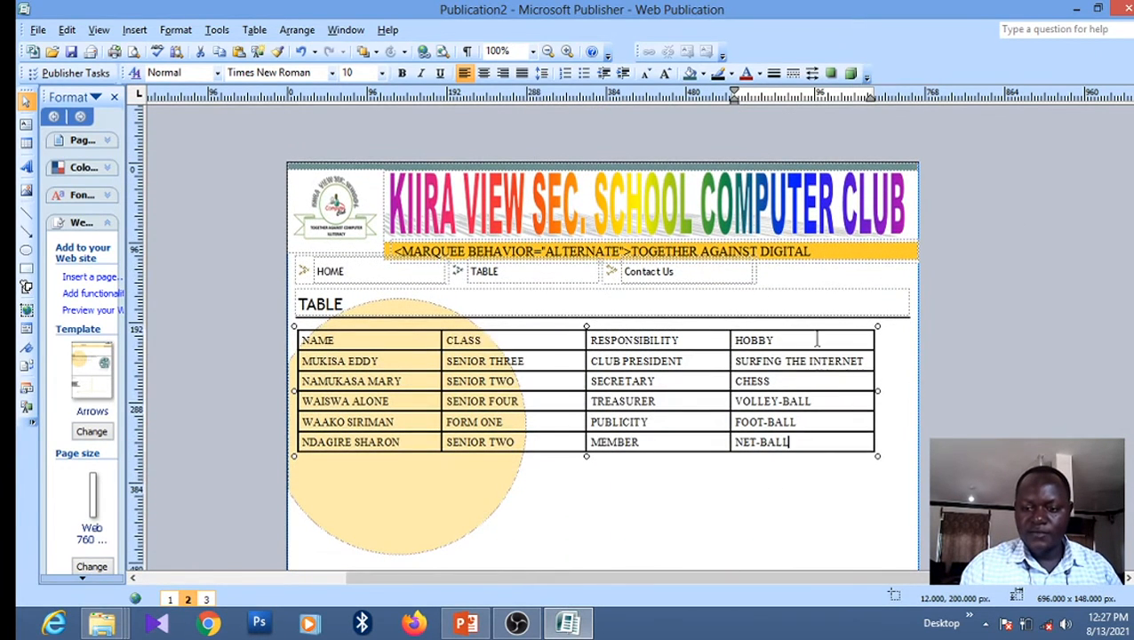
pyautogui.moveTo(877, 390); pyautogui.dragTo(900, 389)
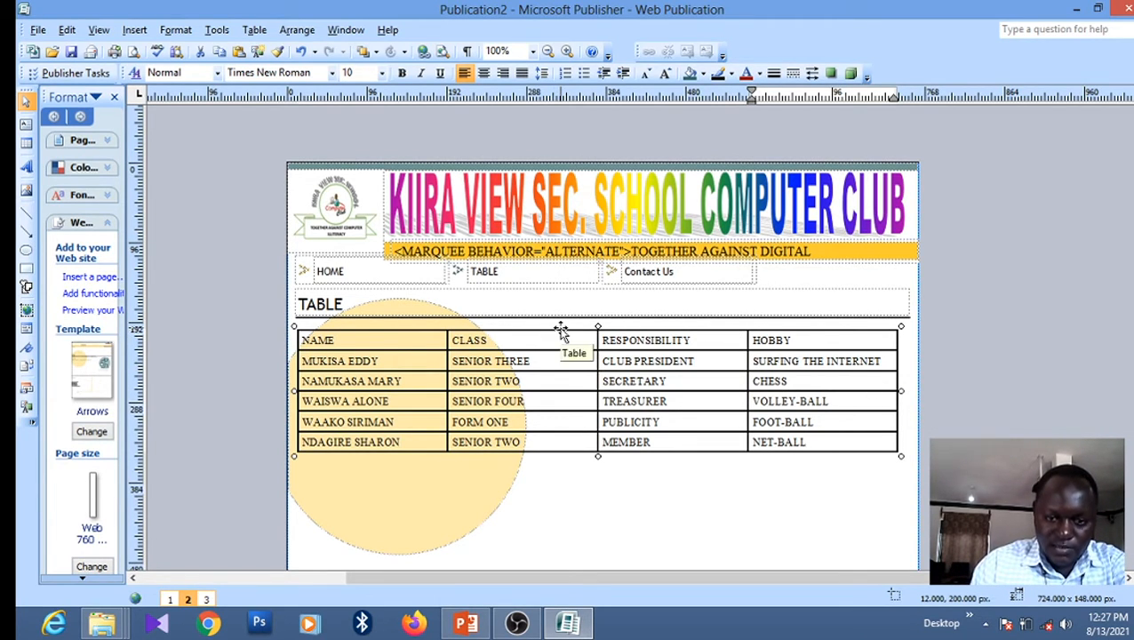
# Fill the whole table with Accent 3 dark red (153, 0, 0)
pyautogui.doubleClick(560, 330)
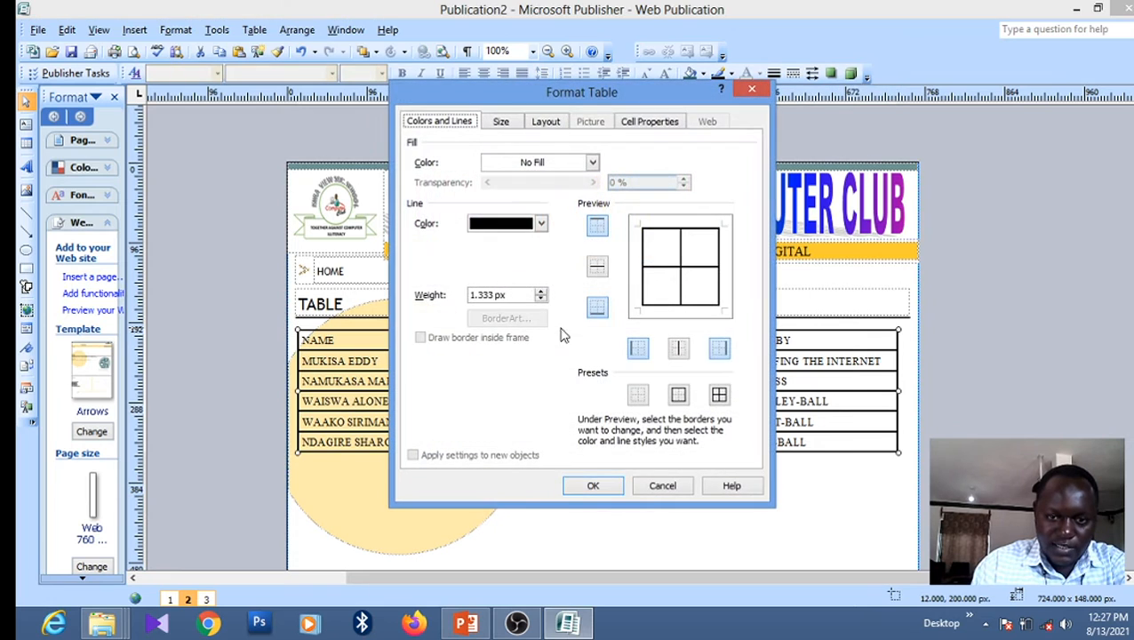
pyautogui.click(593, 163)
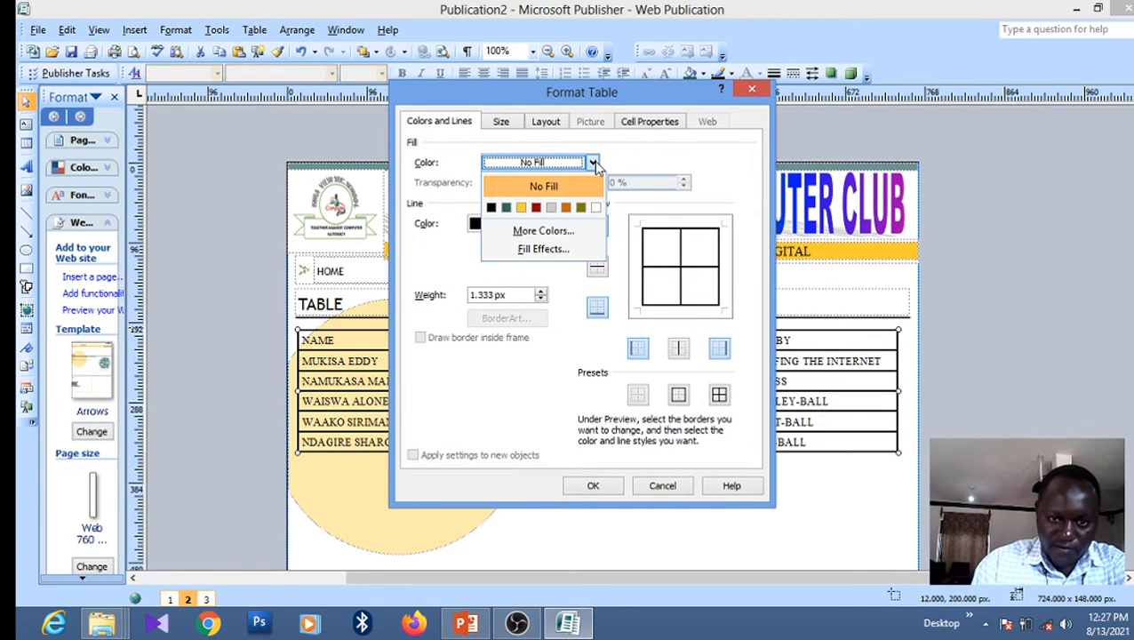
pyautogui.click(536, 207)
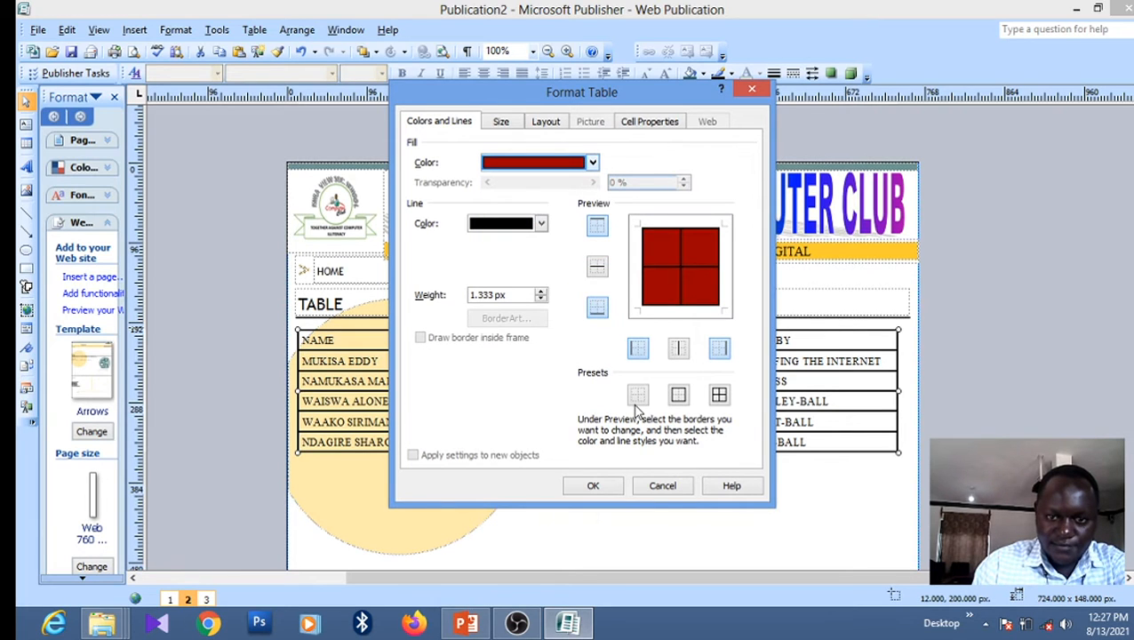
pyautogui.click(593, 488)
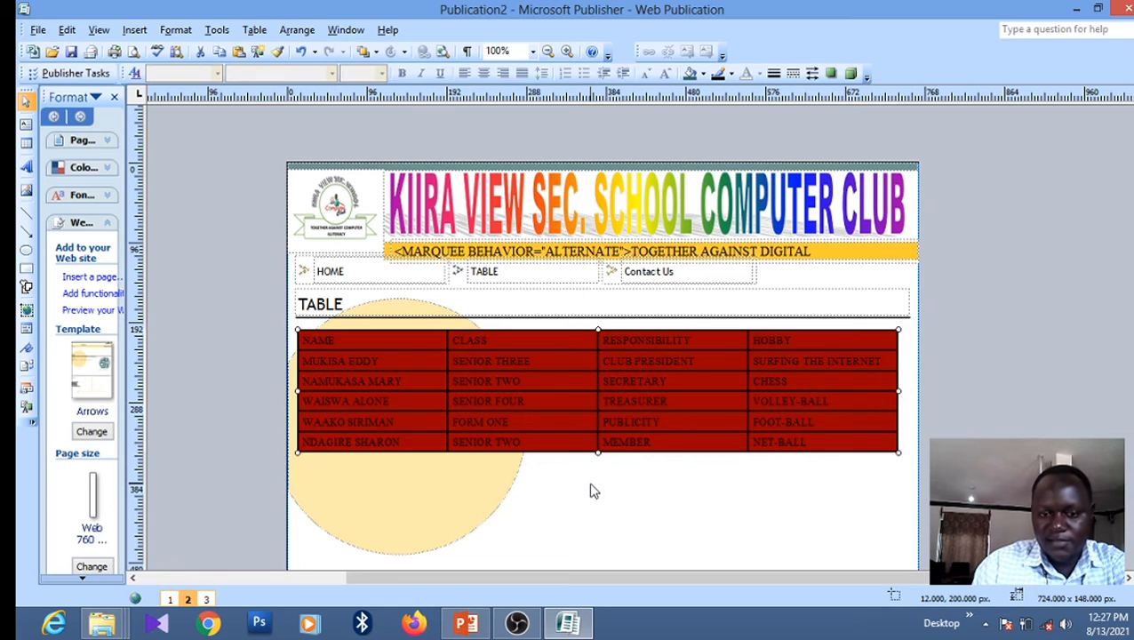
pyautogui.click(303, 338)
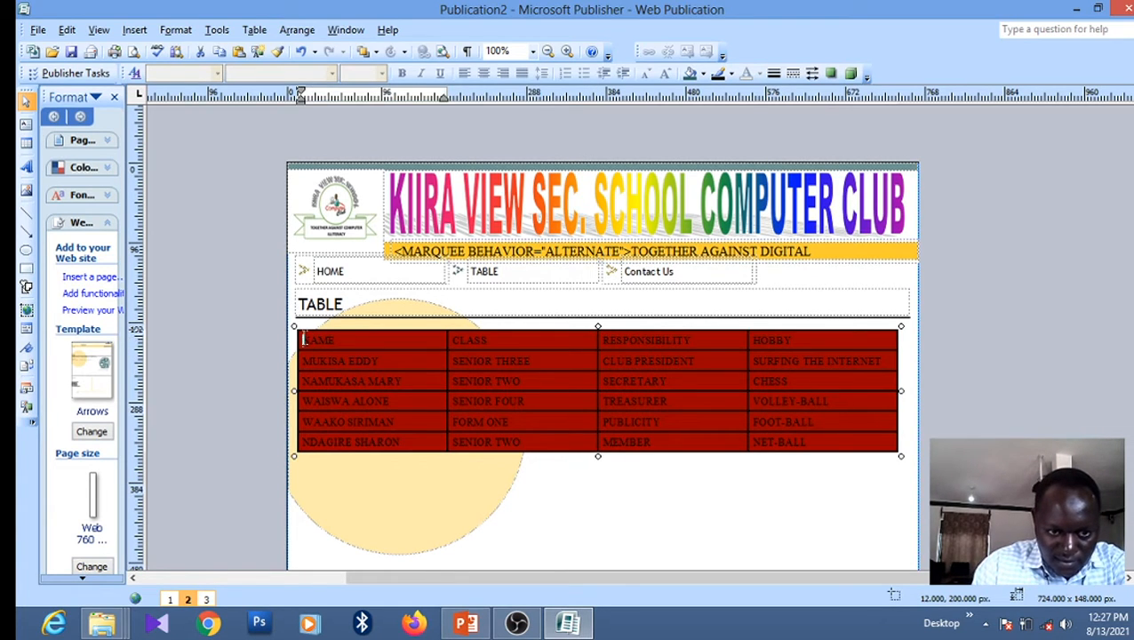
# Turn all the table text white against the dark red fill
pyautogui.moveTo(303, 338); pyautogui.dragTo(855, 437)
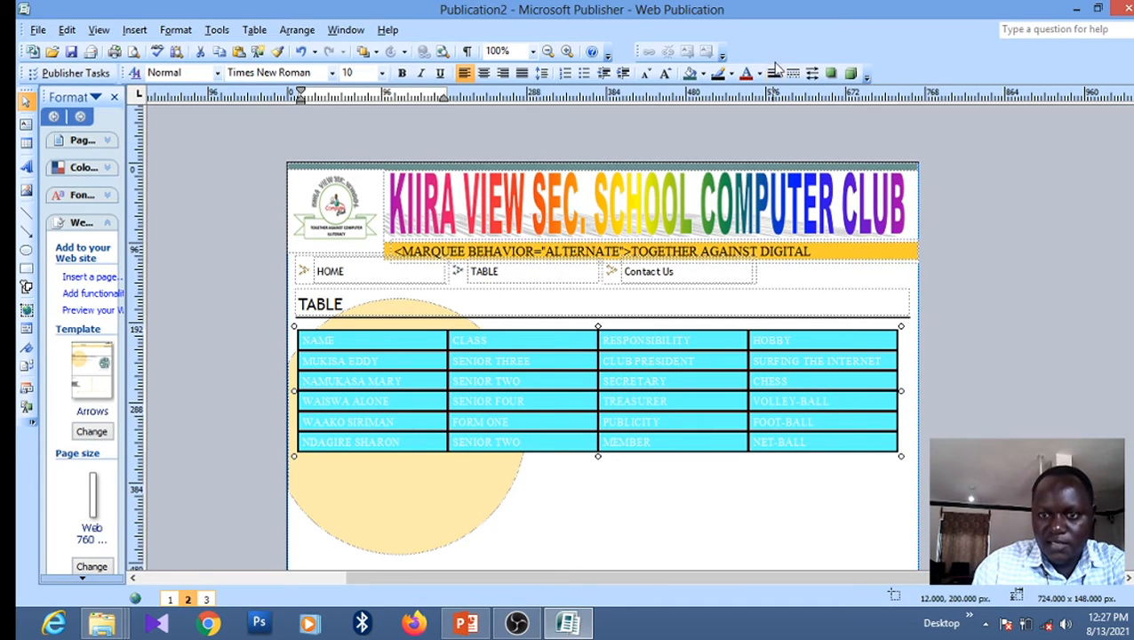
pyautogui.click(759, 74)
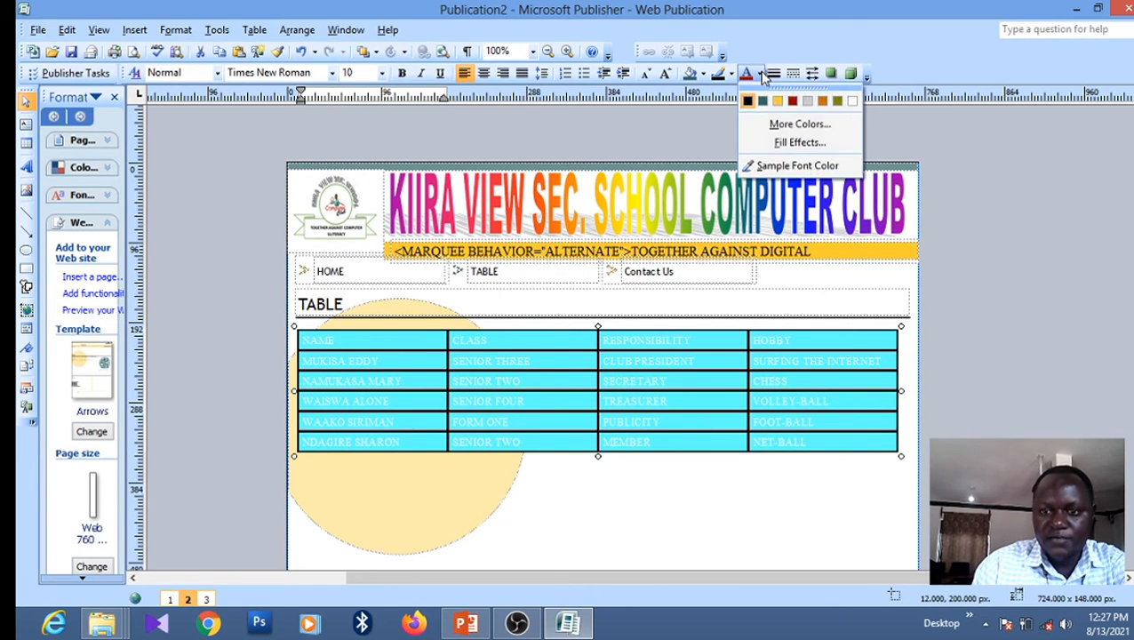
pyautogui.click(853, 102)
pyautogui.click(749, 527)
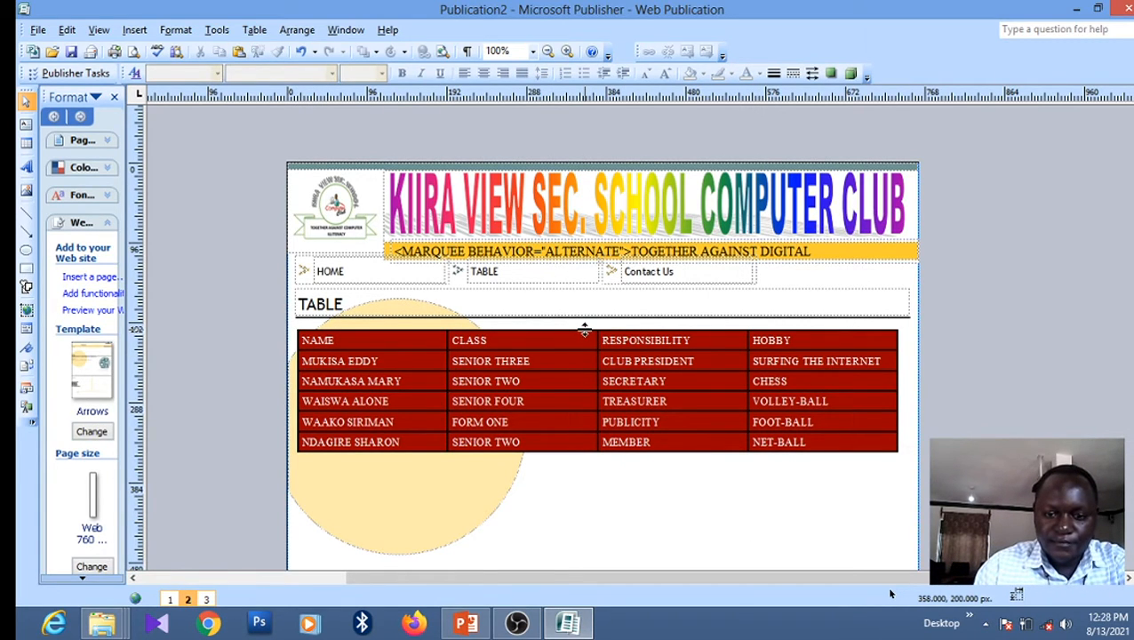
# Set the members table's border line colour to white
pyautogui.doubleClick(581, 330)
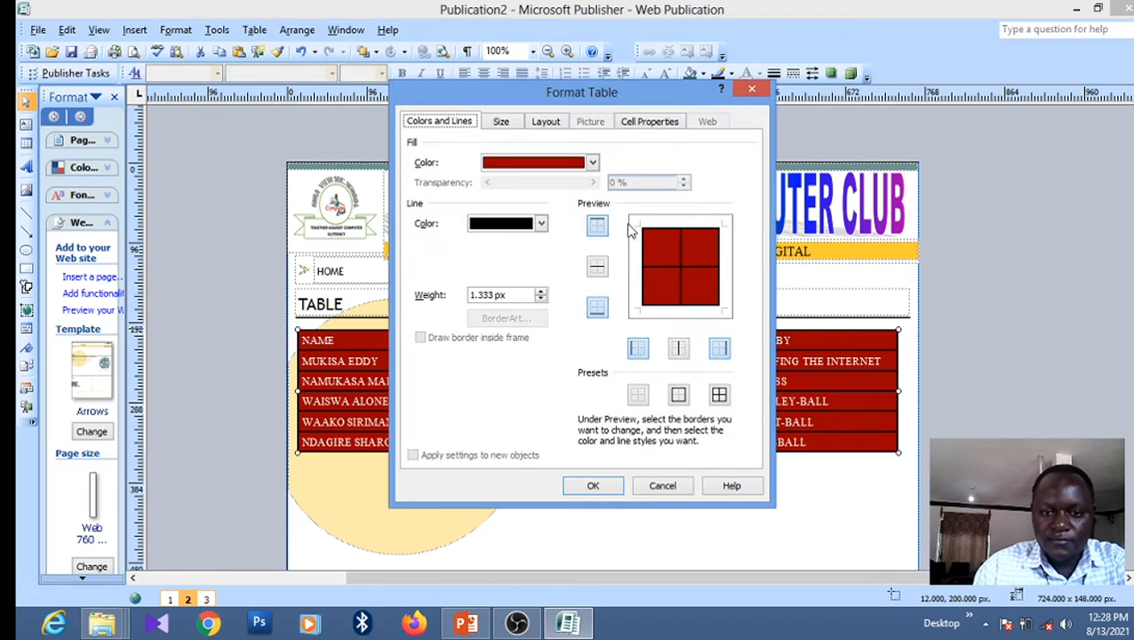
pyautogui.click(540, 223)
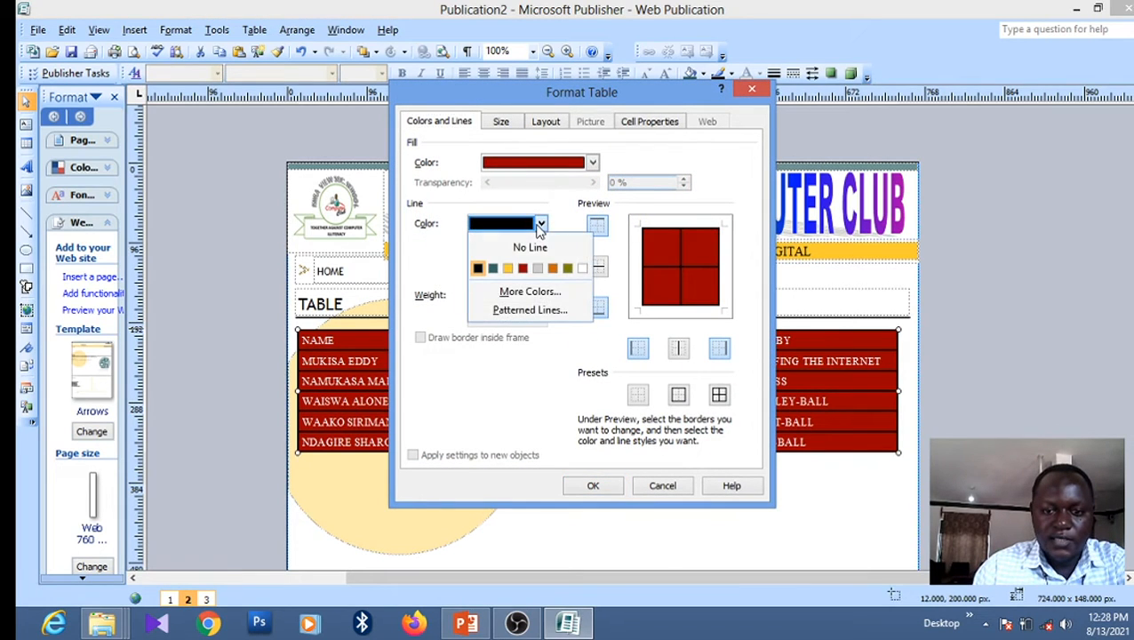
pyautogui.click(582, 267)
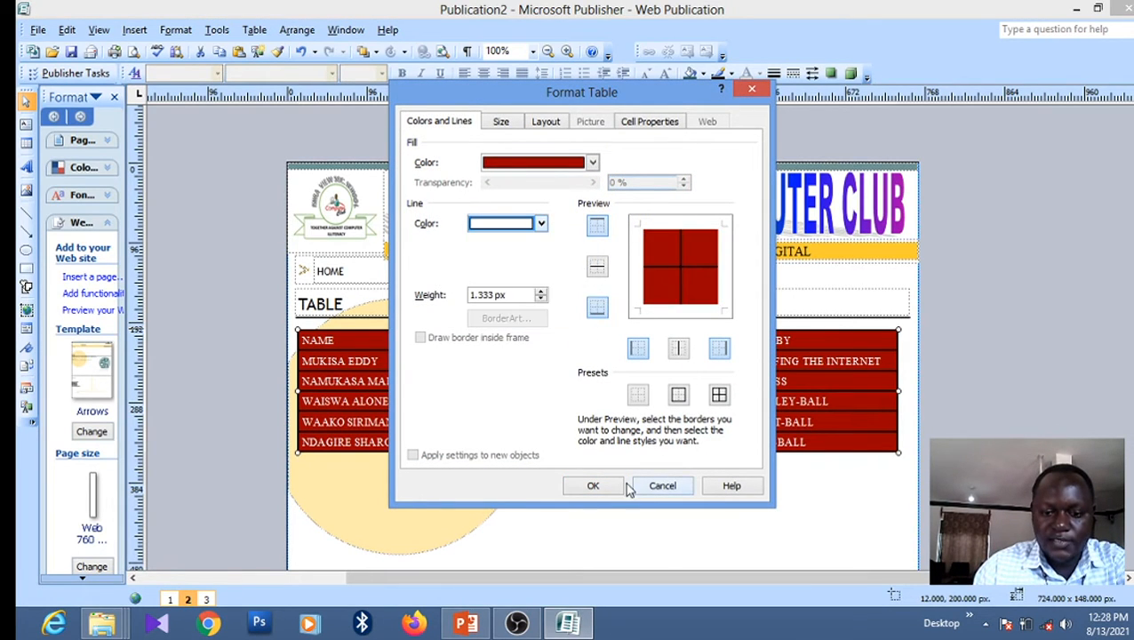
pyautogui.click(594, 485)
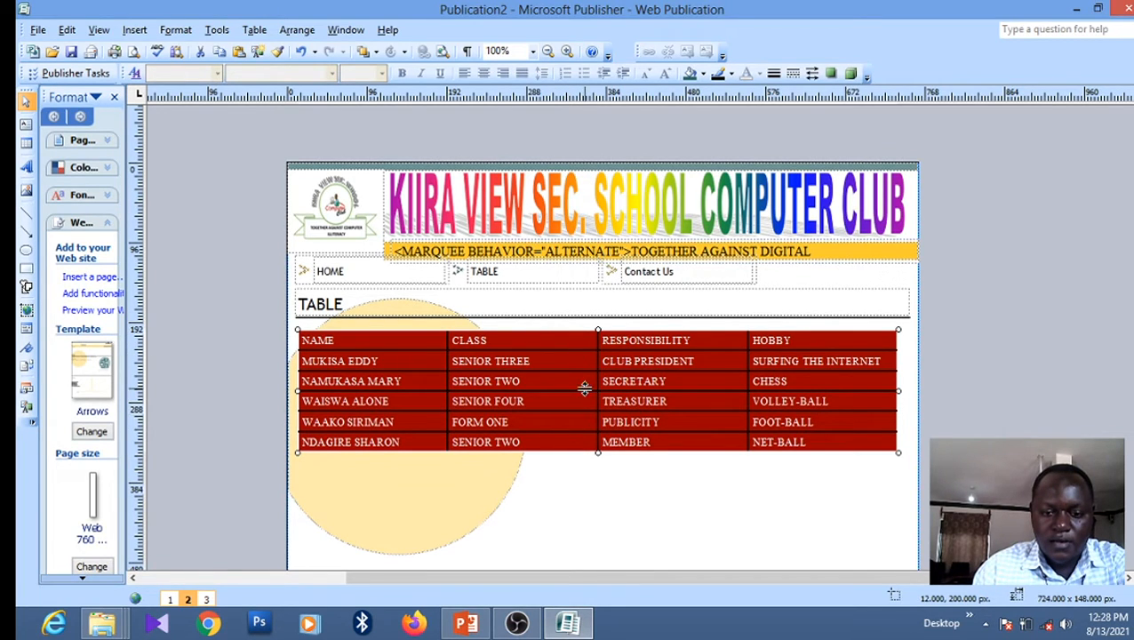
# Apply dark borders to every inner and outer cell edge of the table
pyautogui.doubleClick(585, 334)
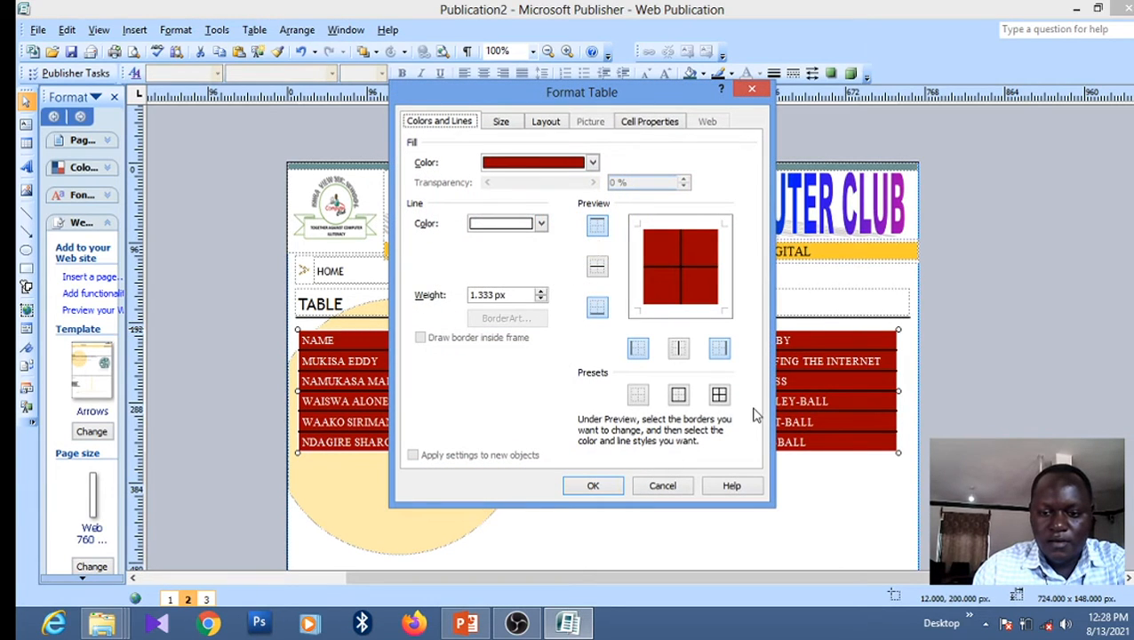
pyautogui.click(719, 396)
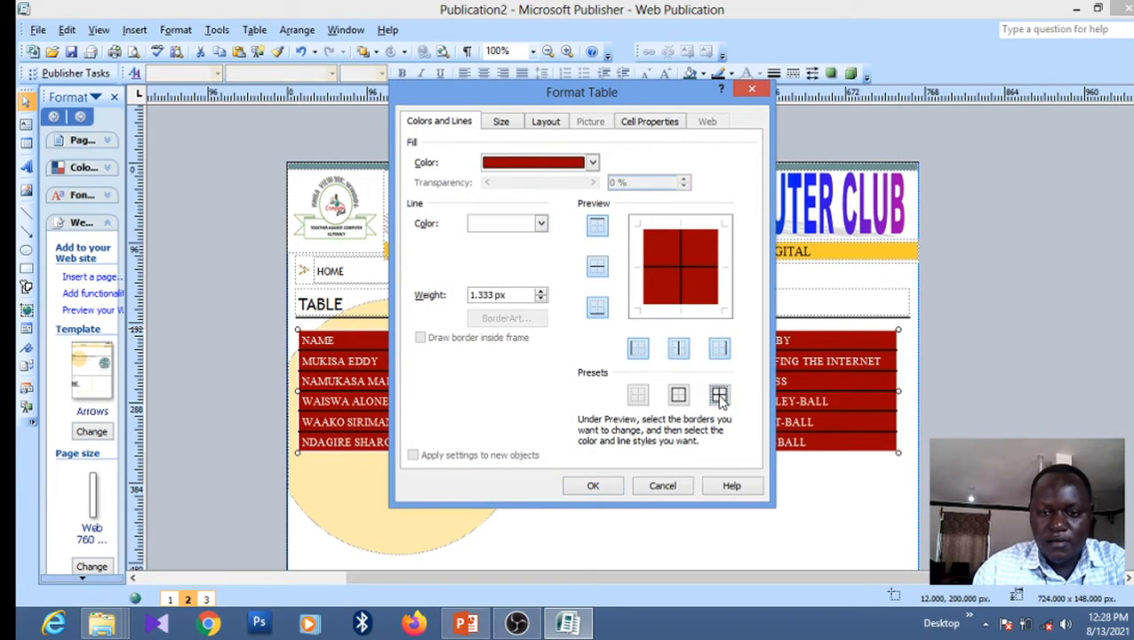
pyautogui.click(592, 486)
pyautogui.click(617, 490)
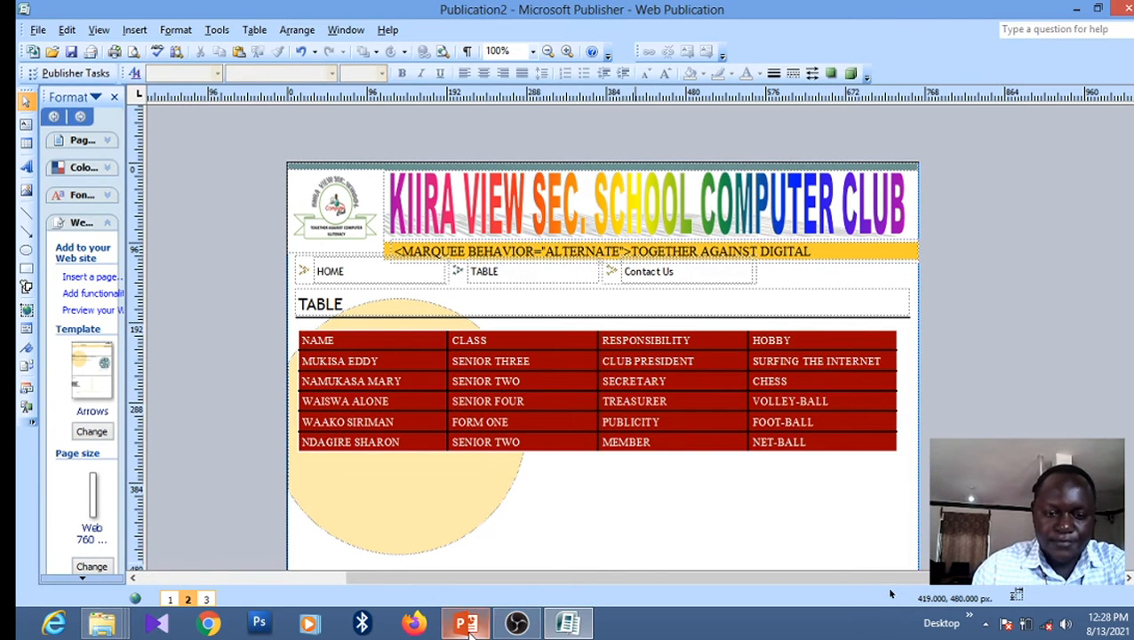
pyautogui.click(465, 623)
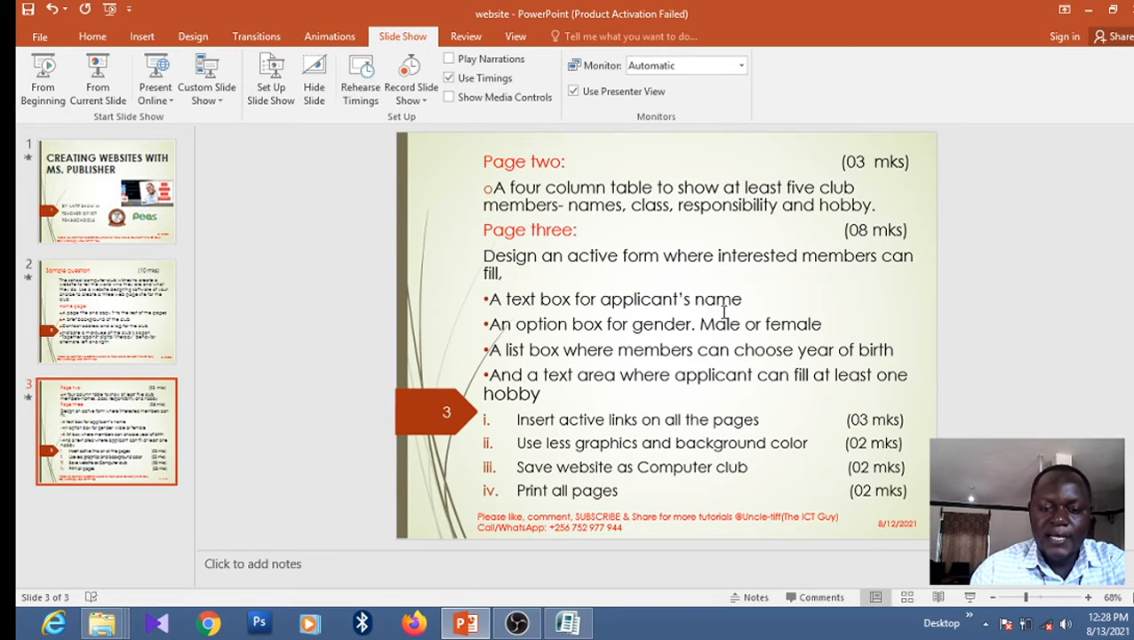
pyautogui.click(569, 625)
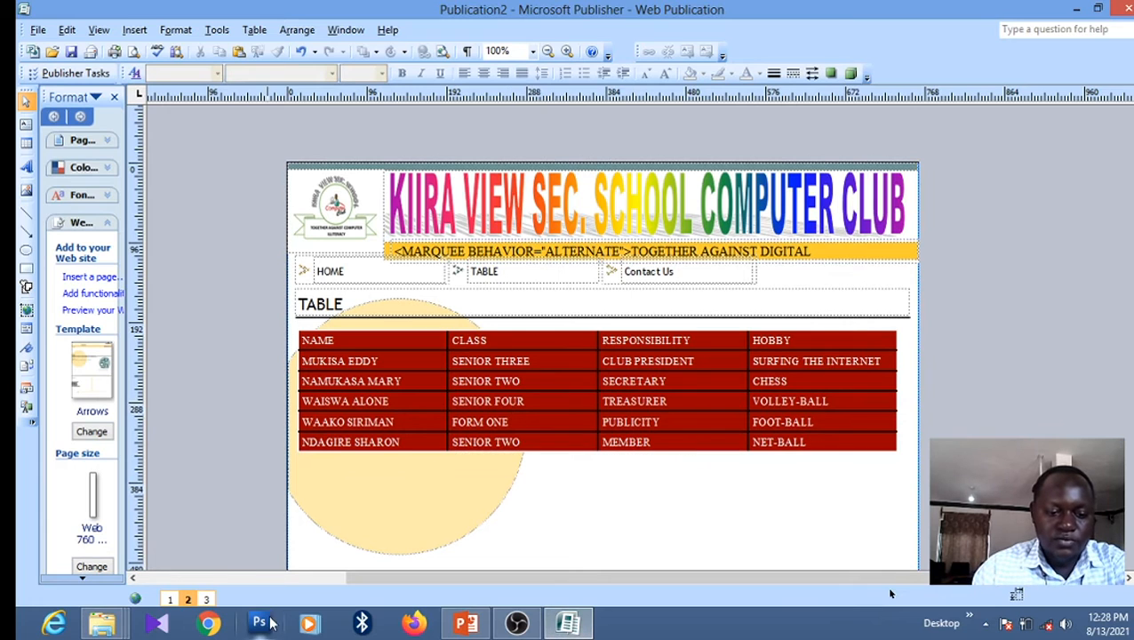
# On page 3, replace the Contact Us heading with FORM
pyautogui.click(206, 600)
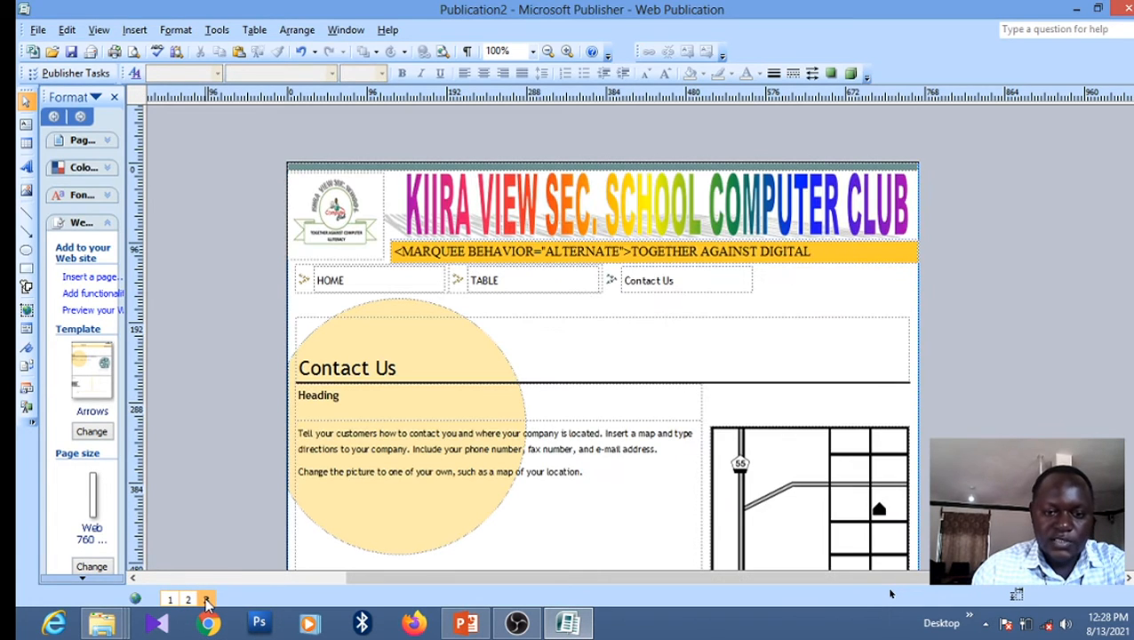
pyautogui.click(397, 367)
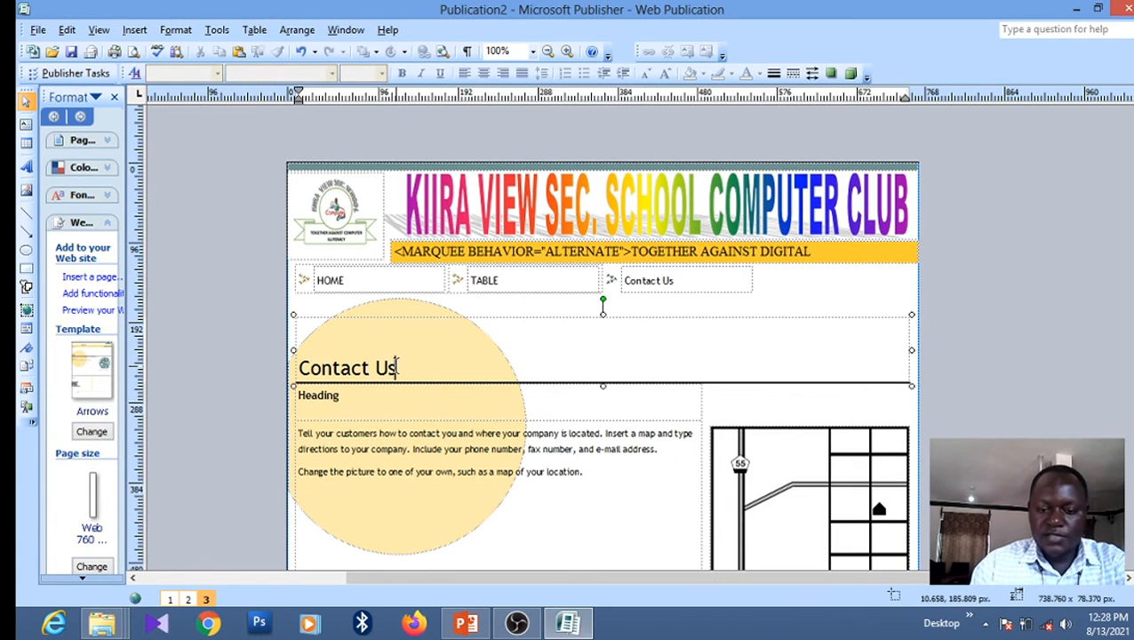
pyautogui.hotkey('ctrl', 'a')
pyautogui.press('BackSpace')
pyautogui.write('FORM')
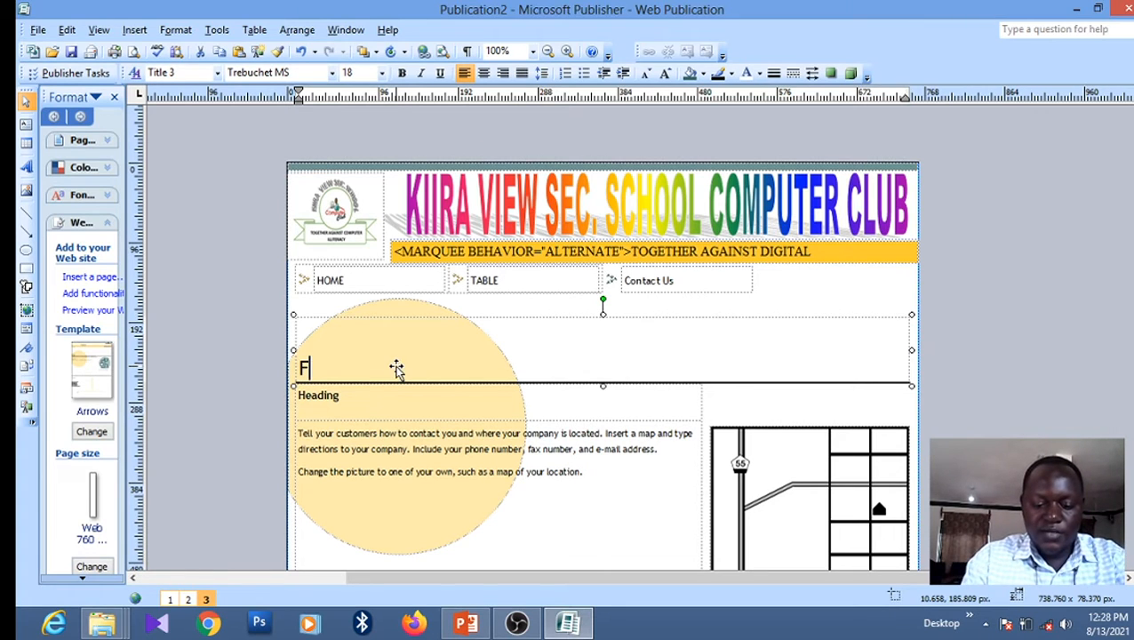
# Rename the Contact Us navigation link to FORM and delete the sample body text
pyautogui.click(684, 278)
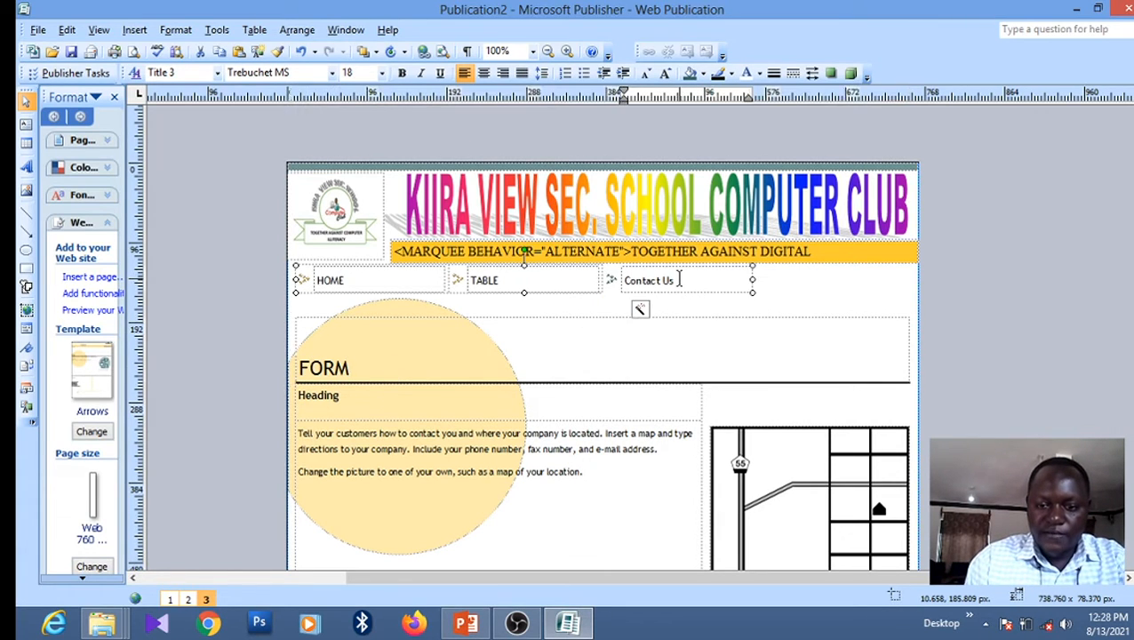
pyautogui.press('BackSpace')
pyautogui.press('BackSpace')
pyautogui.press('BackSpace')
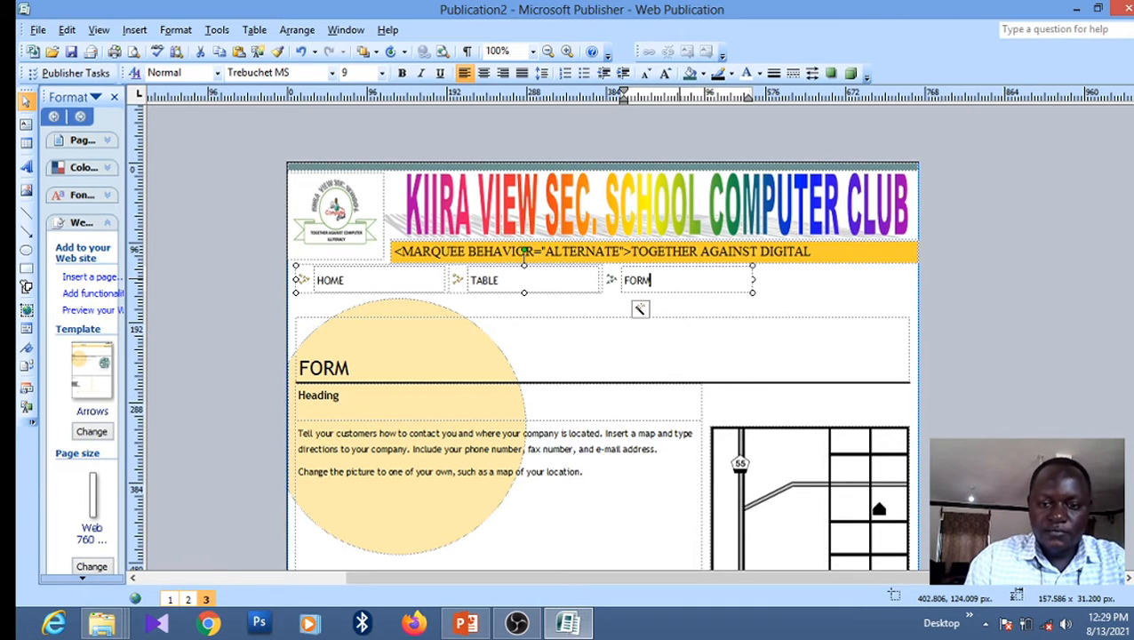
pyautogui.click(626, 435)
pyautogui.press('BackSpace')
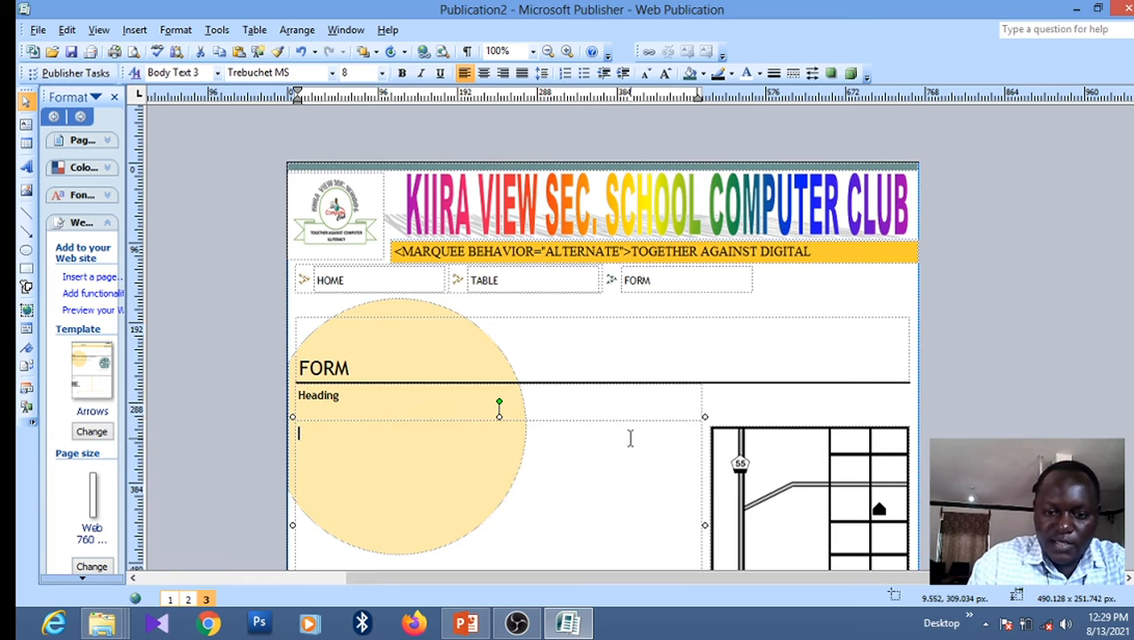
# Delete the map picture and the address, company name, To contact us: and phone/fax/e-mail boxes
pyautogui.click(840, 435)
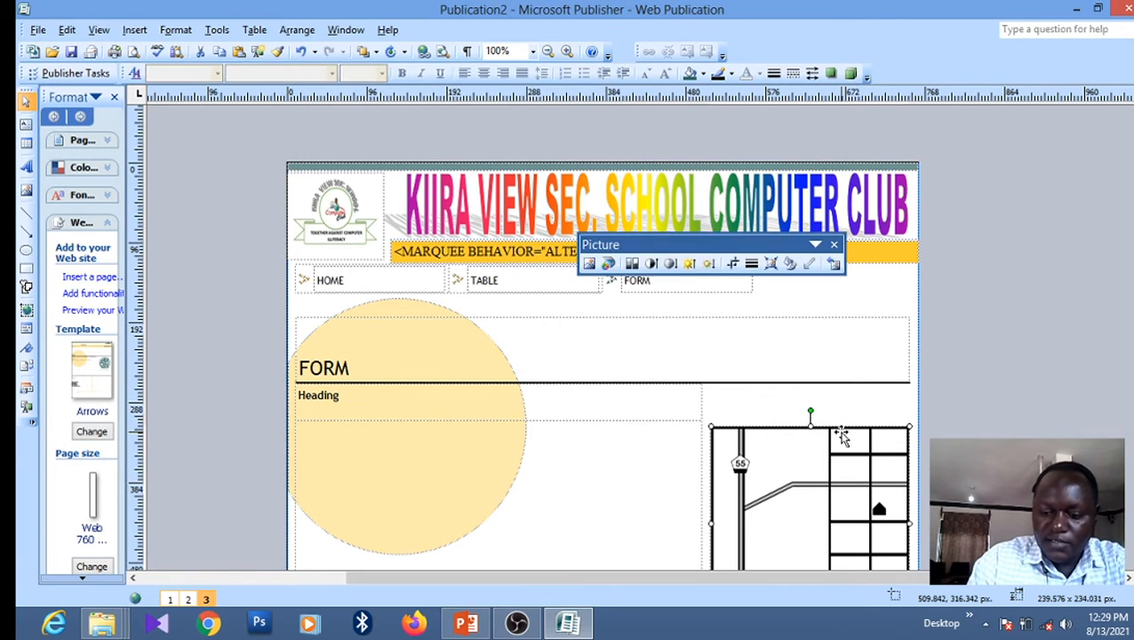
pyautogui.press('Delete')
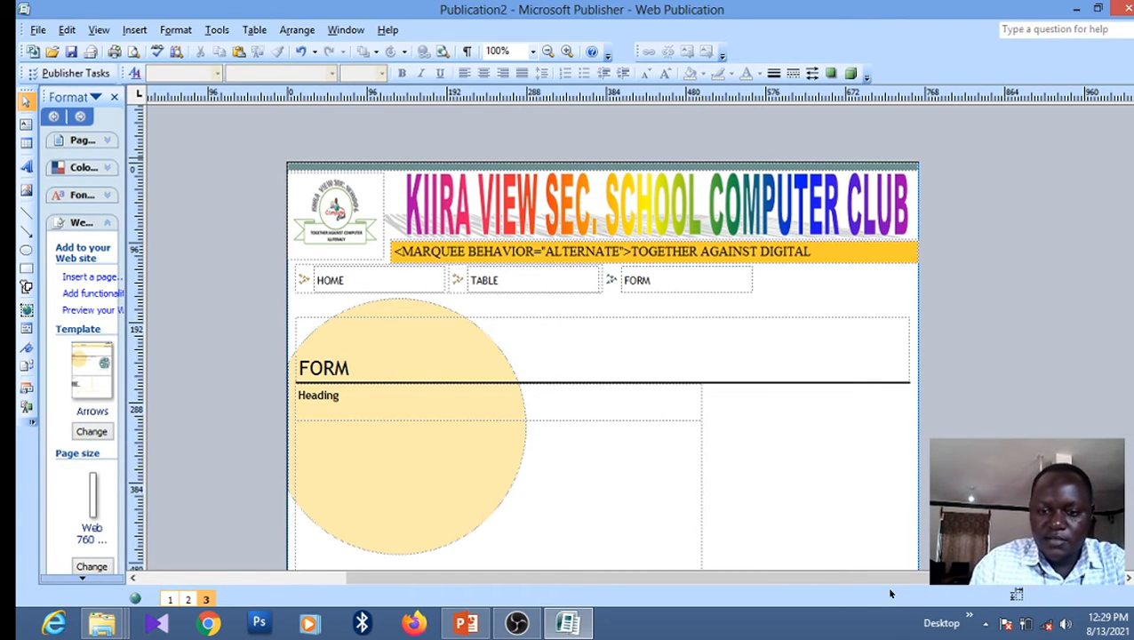
pyautogui.scroll(-10, 889, 593)
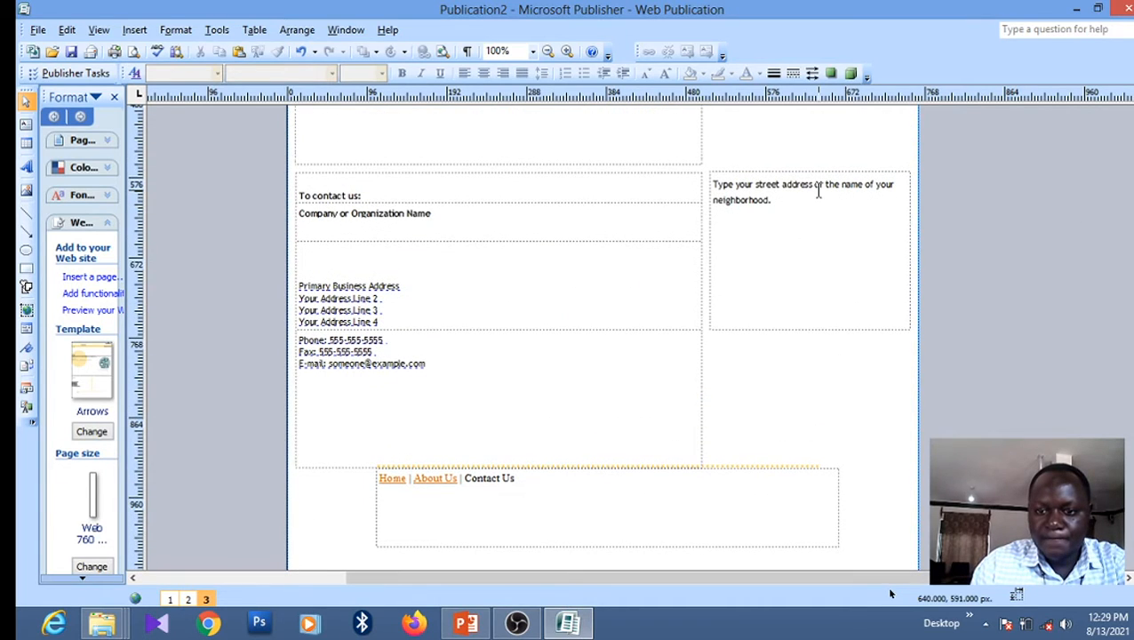
pyautogui.click(788, 171)
pyautogui.press('Delete')
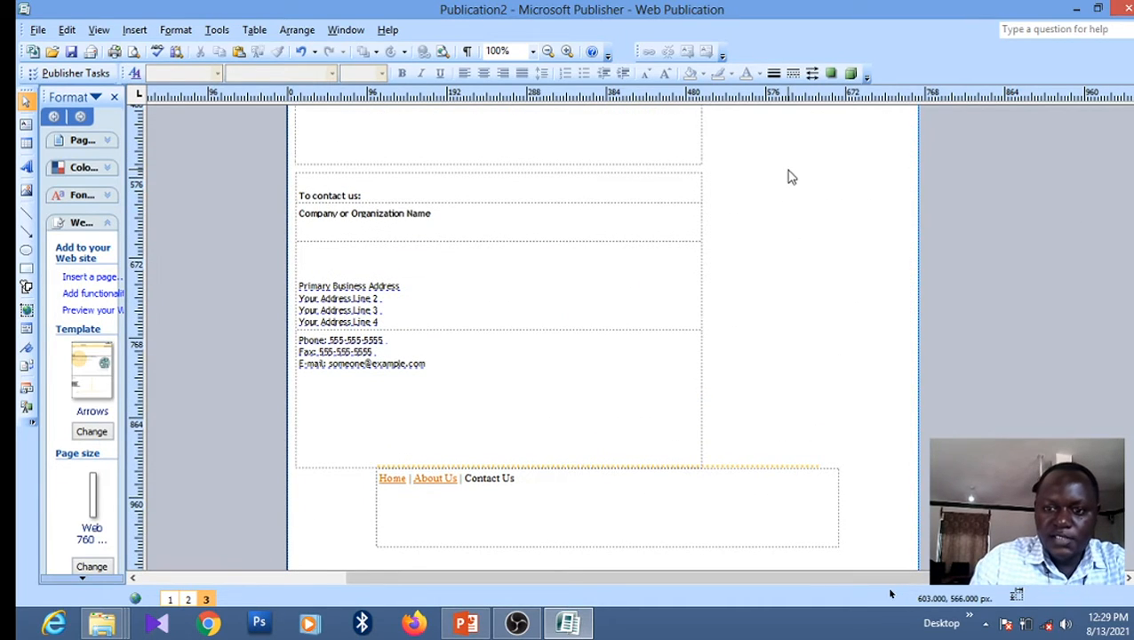
pyautogui.click(497, 208)
pyautogui.press('Delete')
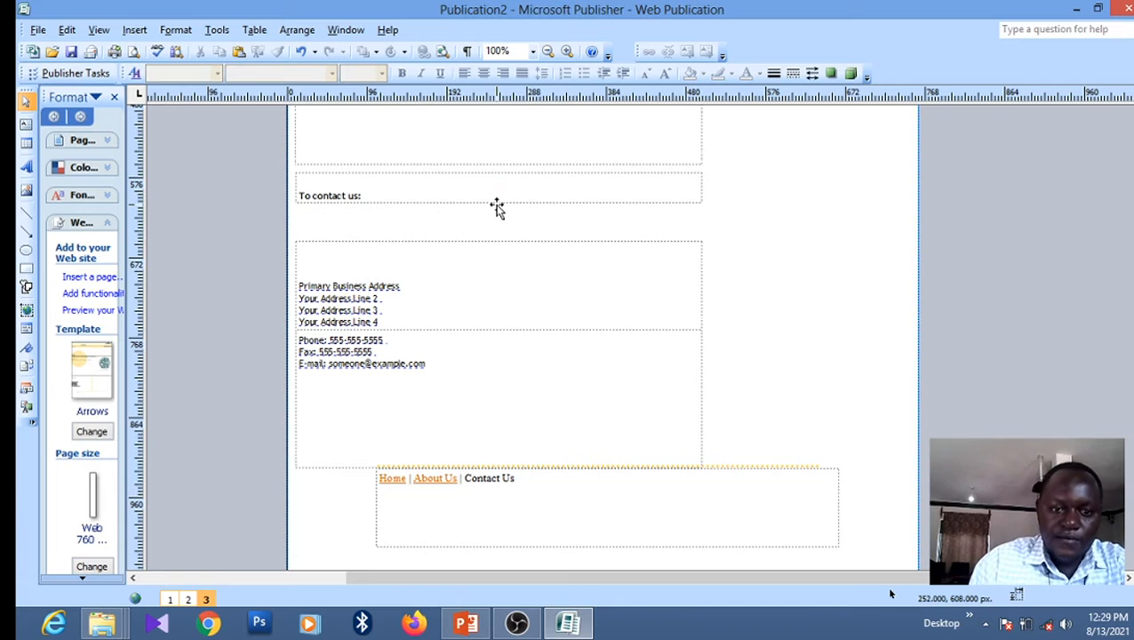
pyautogui.click(499, 203)
pyautogui.press('Delete')
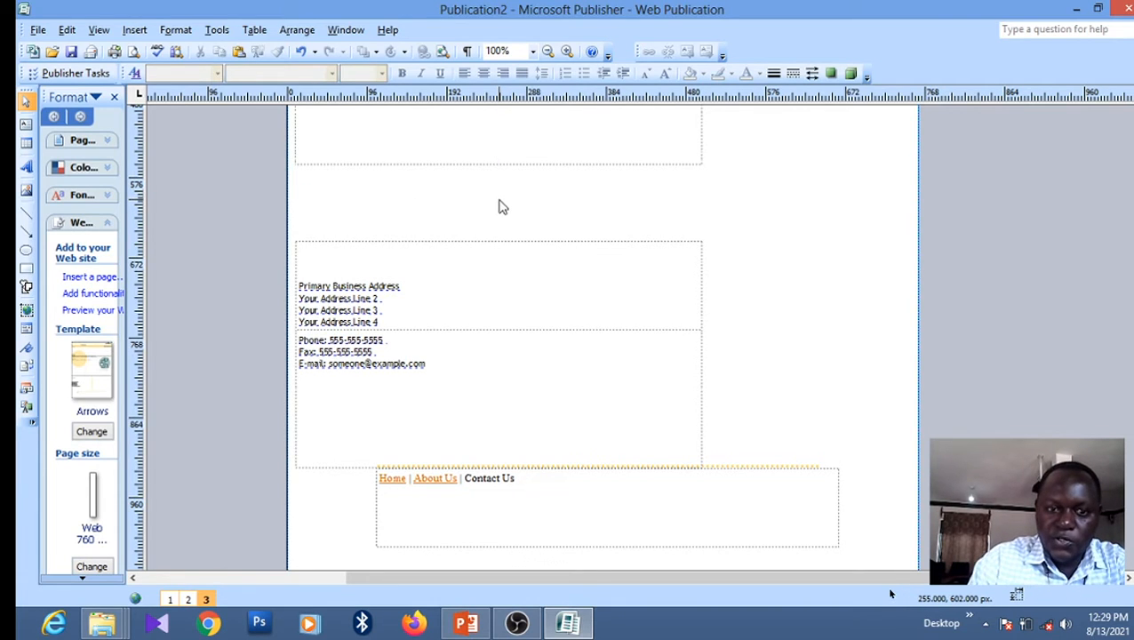
pyautogui.click(491, 248)
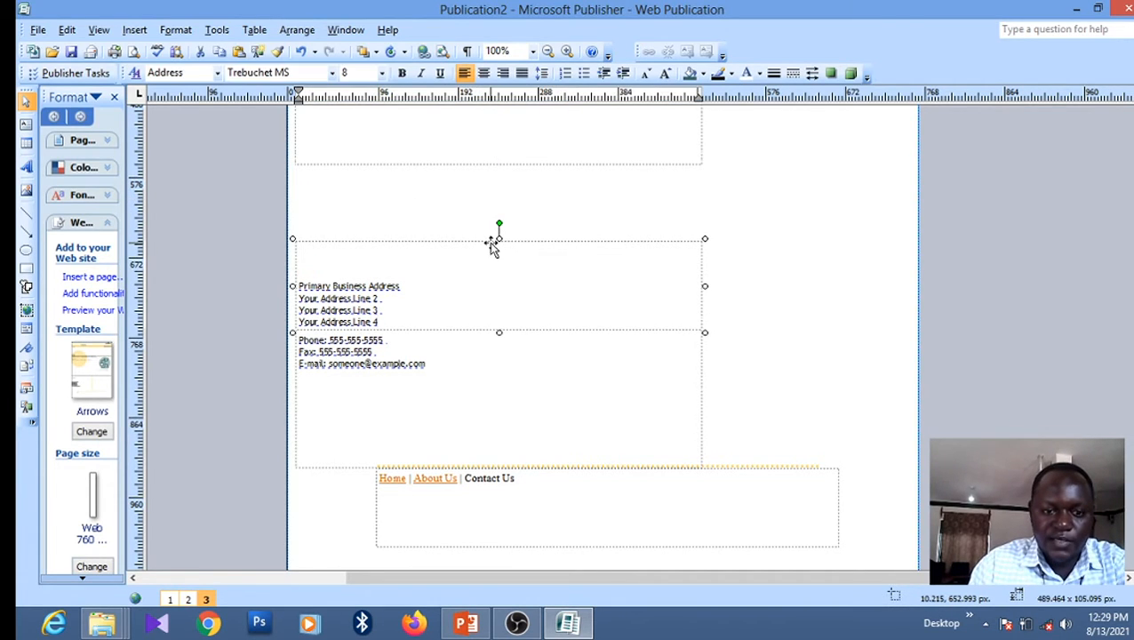
pyautogui.press('Delete')
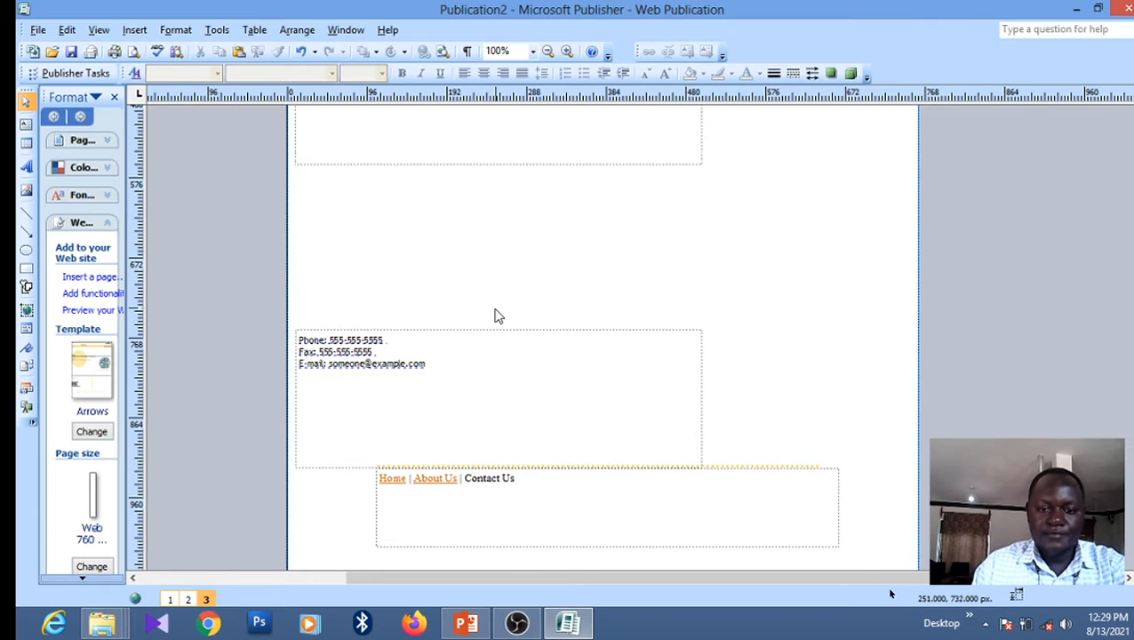
pyautogui.click(494, 334)
pyautogui.press('Delete')
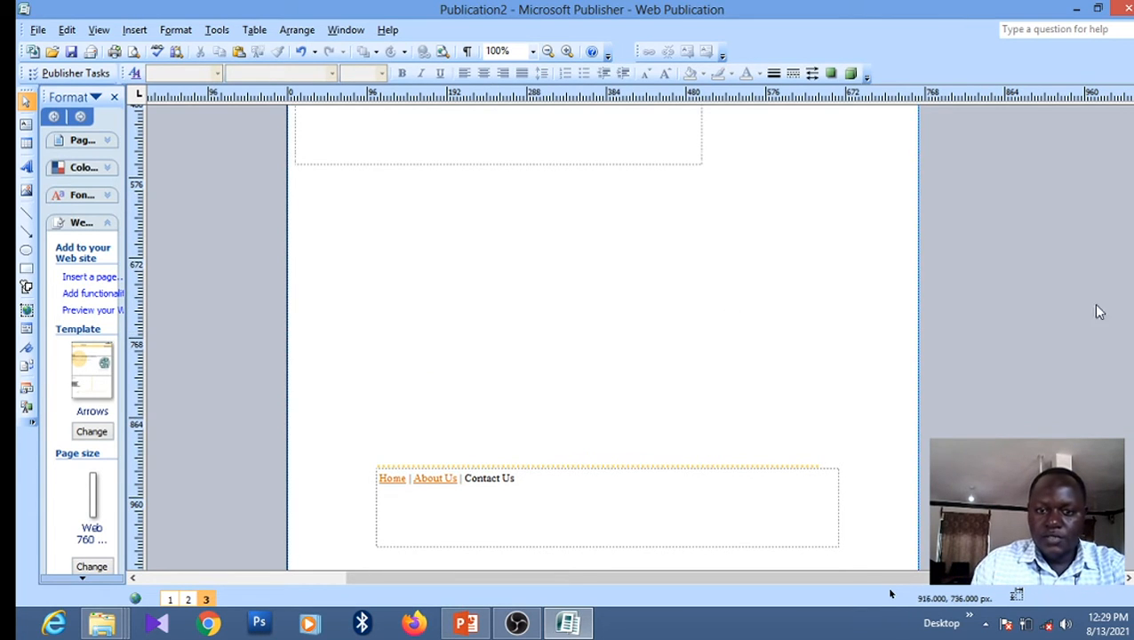
# Delete the large empty text box and the Heading box
pyautogui.scroll(9, 891, 593)
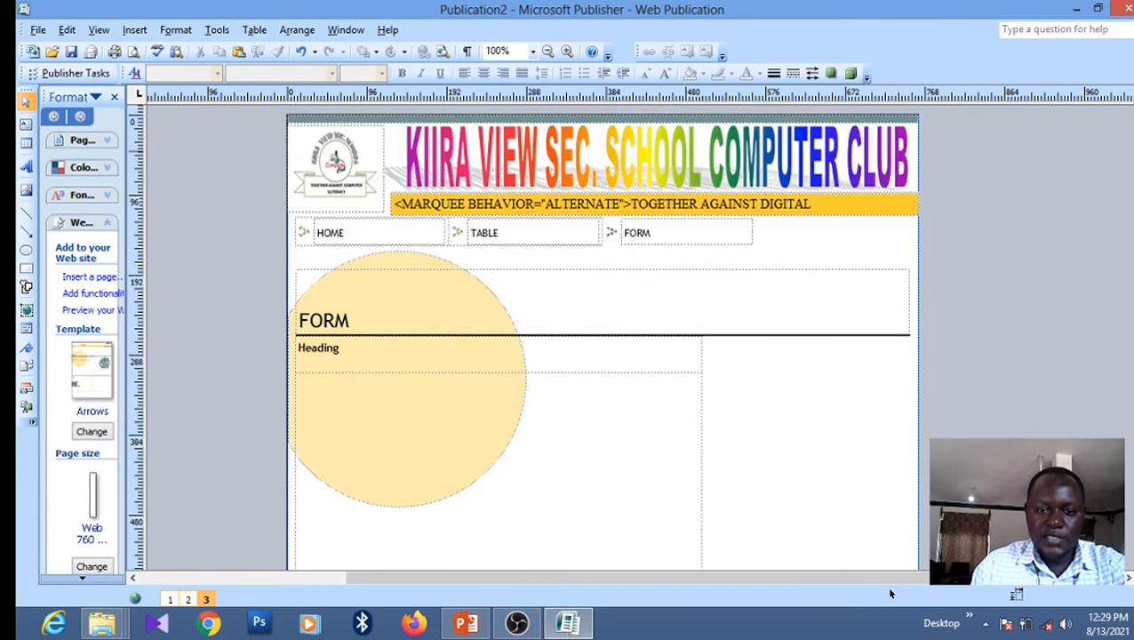
pyautogui.scroll(-4, 890, 593)
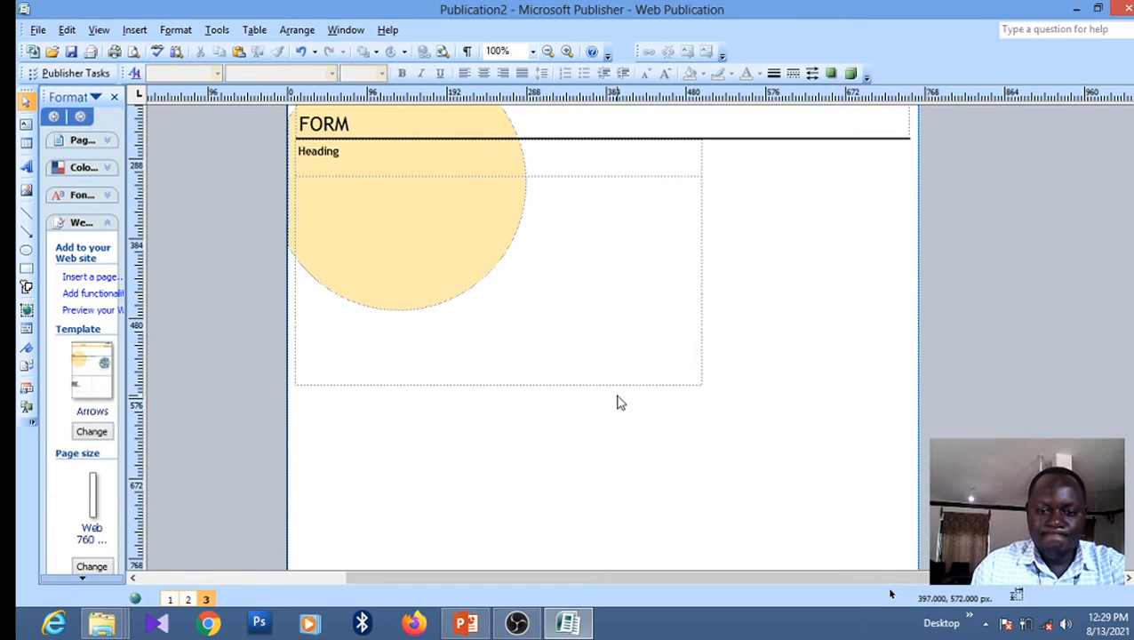
pyautogui.click(618, 388)
pyautogui.press('Delete')
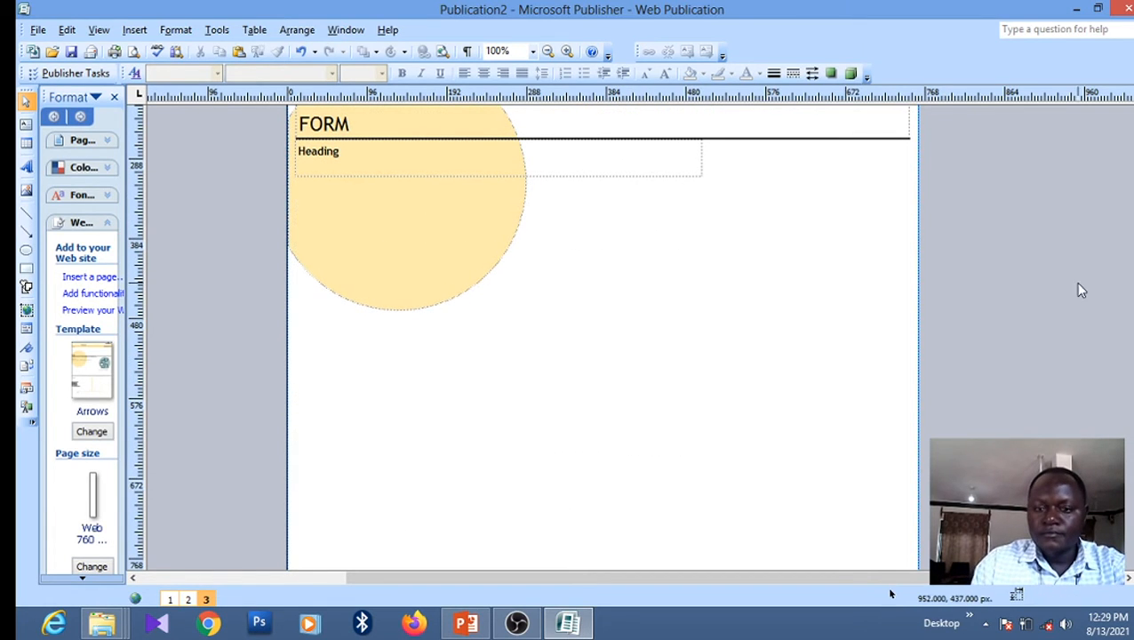
pyautogui.click(378, 171)
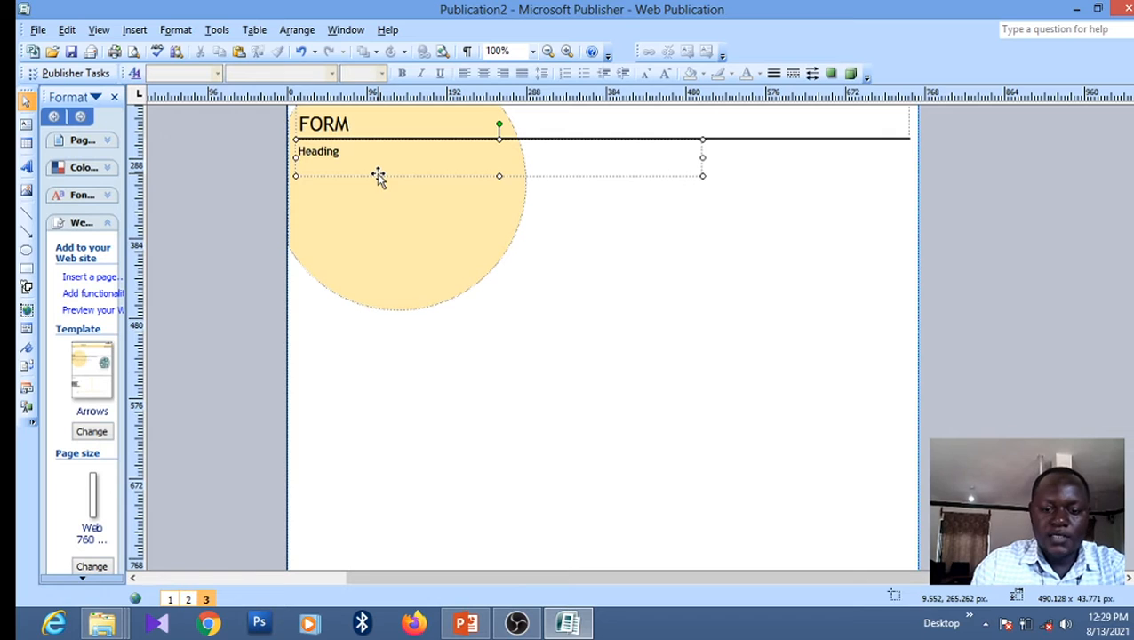
pyautogui.press('Delete')
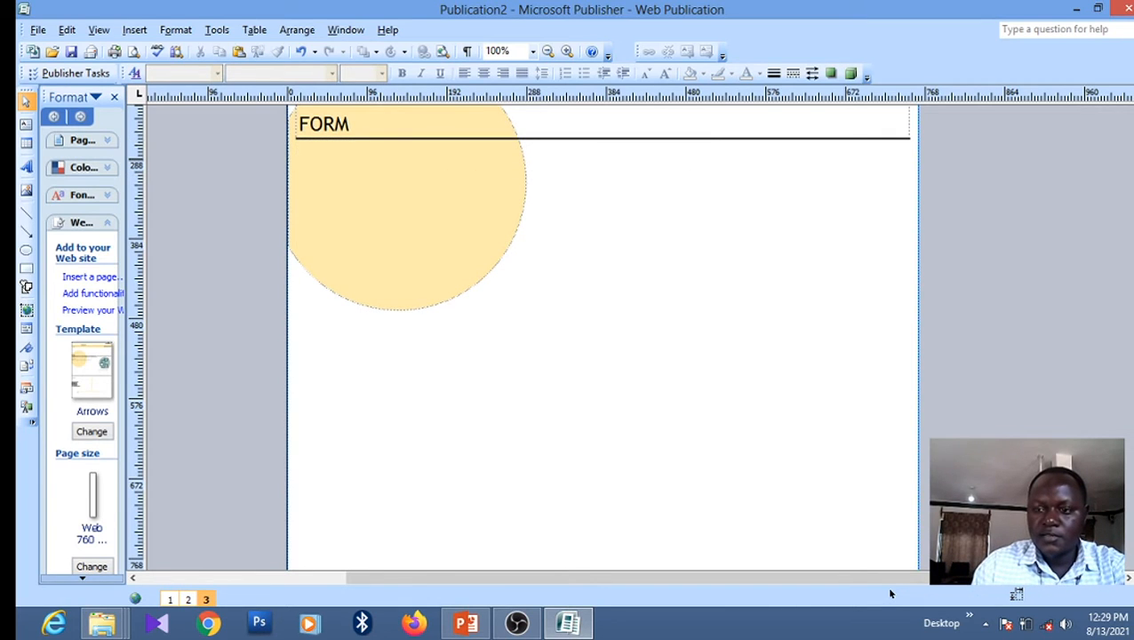
pyautogui.scroll(5, 890, 593)
pyautogui.scroll(-1, 890, 593)
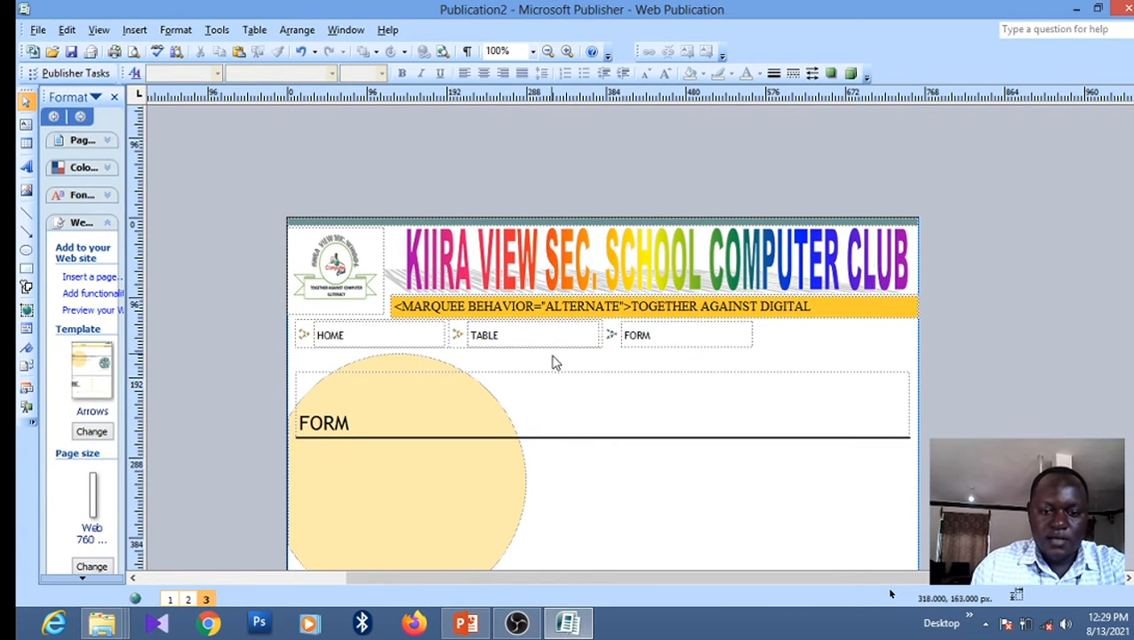
# Shorten the FORM title box and nudge it up just below the navigation links
pyautogui.click(561, 378)
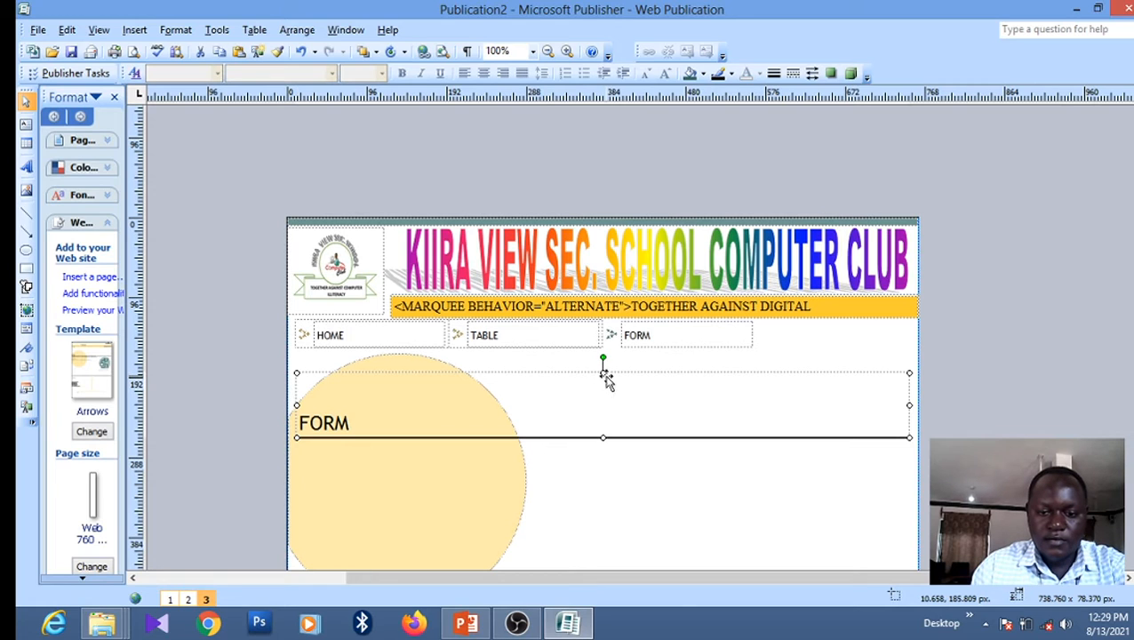
pyautogui.moveTo(603, 373); pyautogui.dragTo(602, 409)
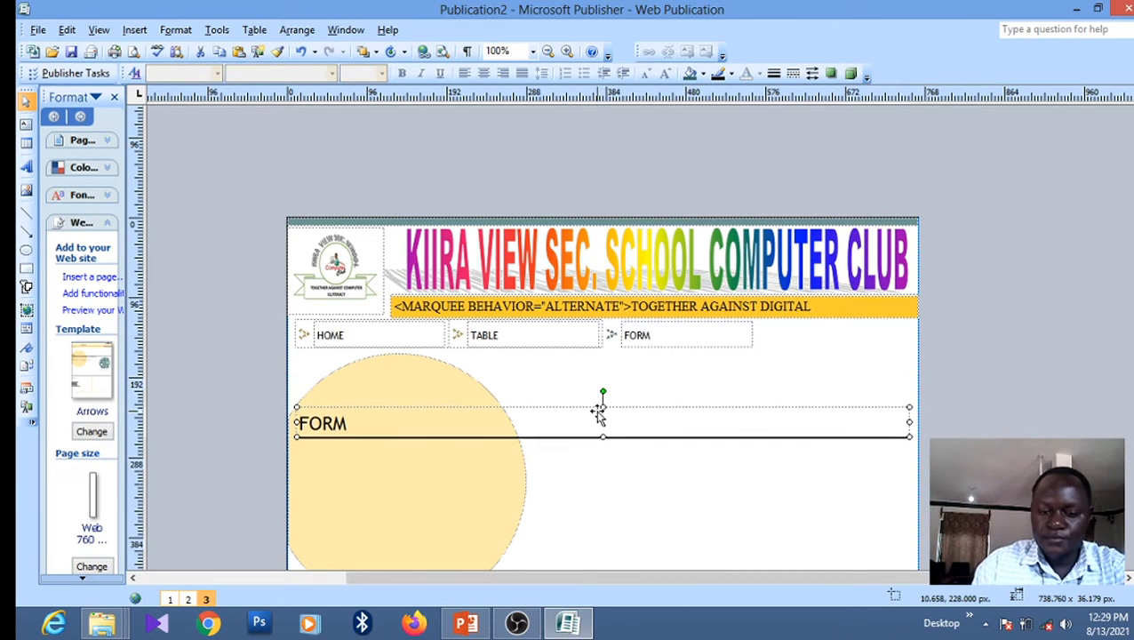
pyautogui.press('Up')
pyautogui.press('Up')
pyautogui.press('Up')
pyautogui.press('Up')
pyautogui.press('Up')
pyautogui.press('Up')
pyautogui.press('Up')
pyautogui.press('Up')
pyautogui.press('Up')
pyautogui.press('Up')
pyautogui.press('Up')
pyautogui.press('Up')
pyautogui.press('Up')
pyautogui.press('Up')
pyautogui.press('Up')
pyautogui.press('Up')
pyautogui.press('Up')
pyautogui.press('Up')
pyautogui.press('Up')
pyautogui.press('Up')
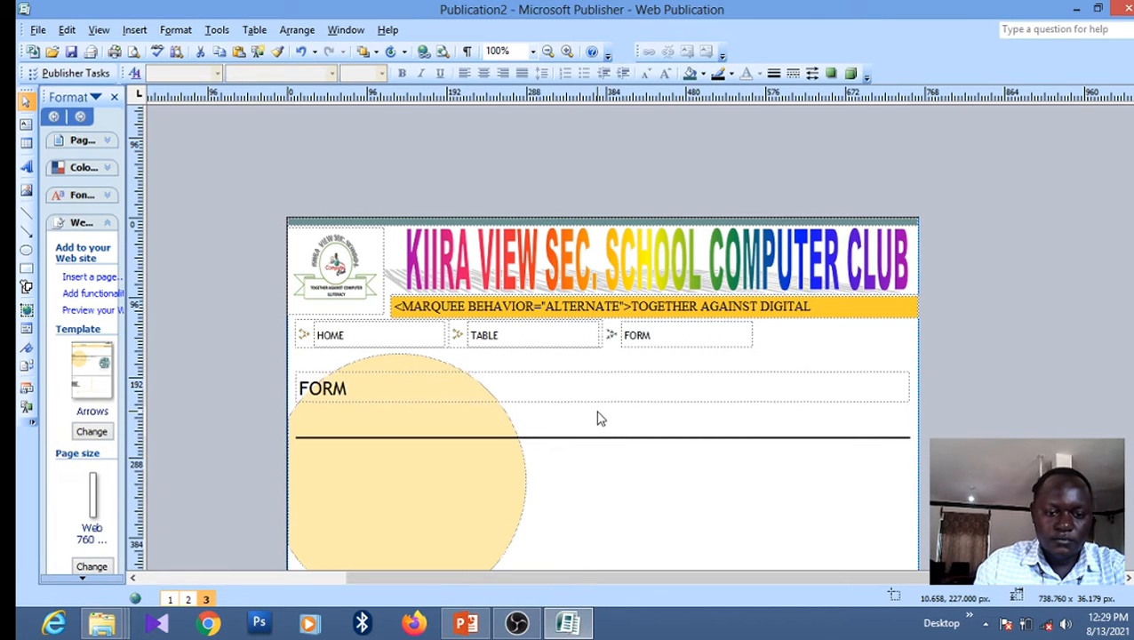
pyautogui.press('Up')
pyautogui.press('Up')
pyautogui.press('Up')
pyautogui.press('Up')
pyautogui.press('Up')
pyautogui.press('Up')
pyautogui.press('Up')
pyautogui.press('Up')
pyautogui.press('Up')
pyautogui.press('Up')
pyautogui.press('Up')
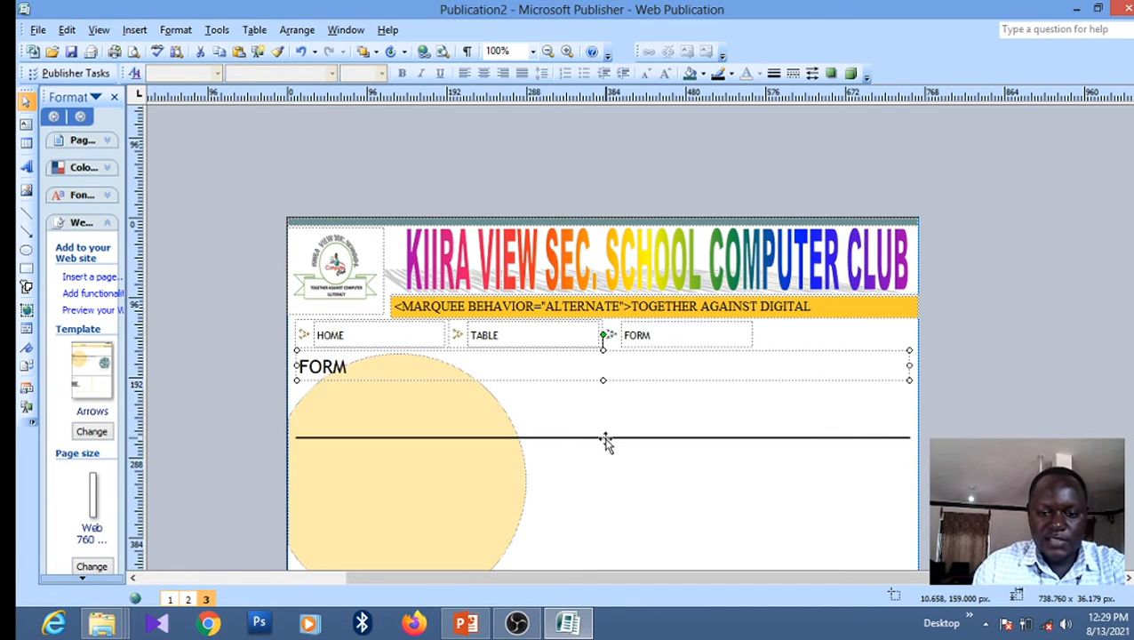
# Nudge the horizontal rule up to sit directly under FORM
pyautogui.click(604, 439)
pyautogui.press('Up')
pyautogui.press('Up')
pyautogui.press('Up')
pyautogui.press('Up')
pyautogui.press('Up')
pyautogui.press('Up')
pyautogui.press('Up')
pyautogui.press('Up')
pyautogui.press('Up')
pyautogui.press('Up')
pyautogui.press('Up')
pyautogui.press('Up')
pyautogui.press('Up')
pyautogui.press('Up')
pyautogui.press('Up')
pyautogui.press('Up')
pyautogui.press('Up')
pyautogui.press('Up')
pyautogui.press('Up')
pyautogui.press('Up')
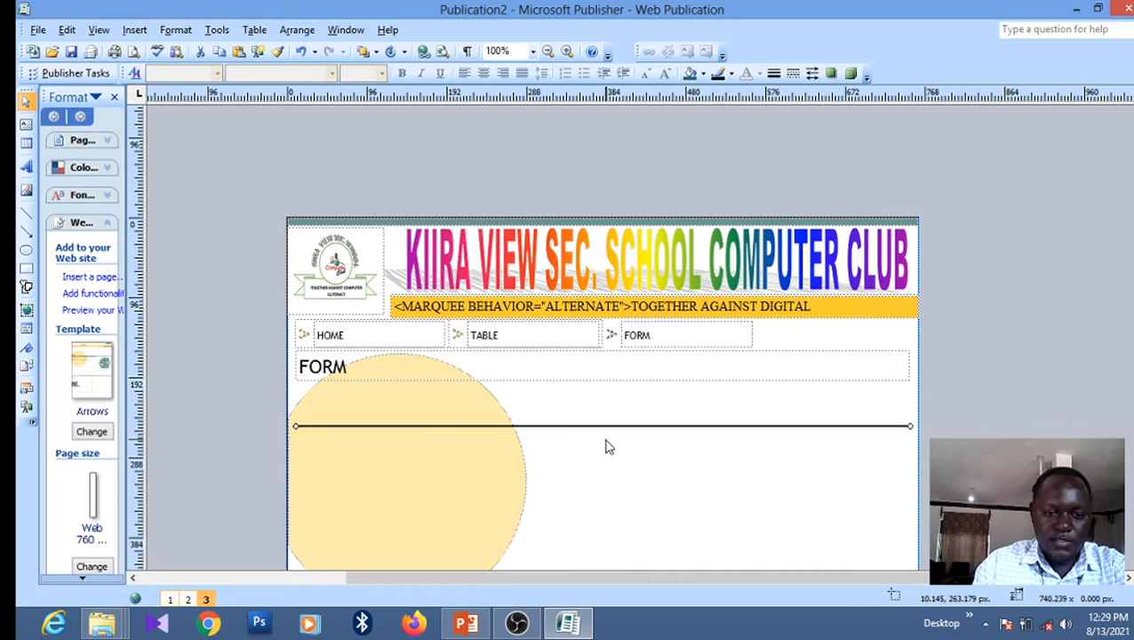
pyautogui.press('Up')
pyautogui.press('Up')
pyautogui.press('Up')
pyautogui.press('Up')
pyautogui.press('Up')
pyautogui.press('Up')
pyautogui.press('Up')
pyautogui.press('Up')
pyautogui.press('Up')
pyautogui.press('Up')
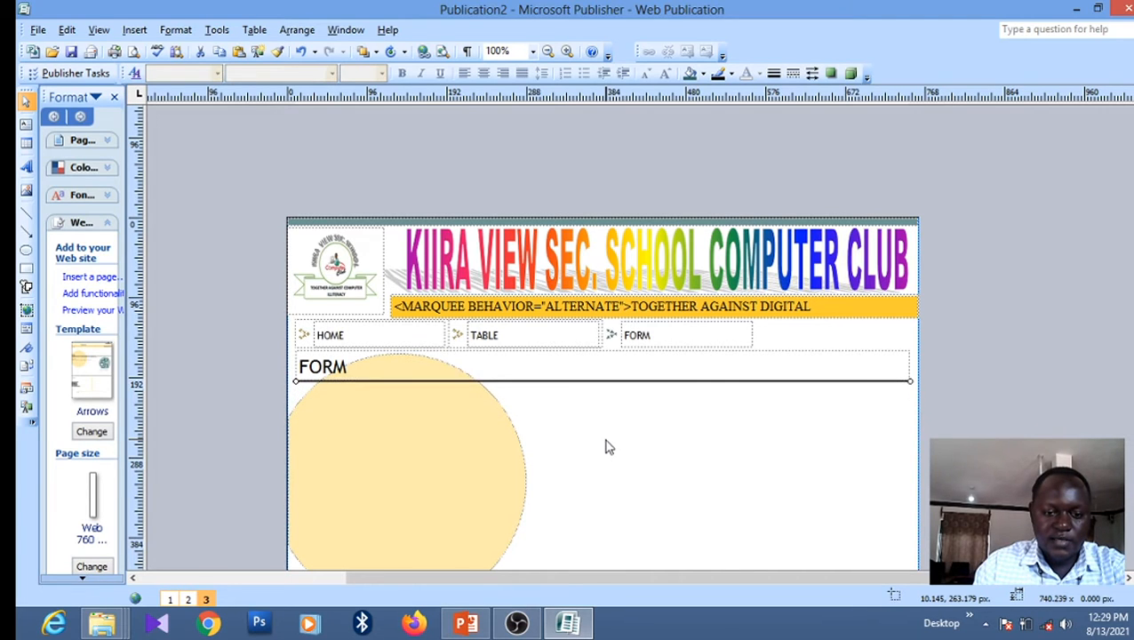
pyautogui.click(787, 445)
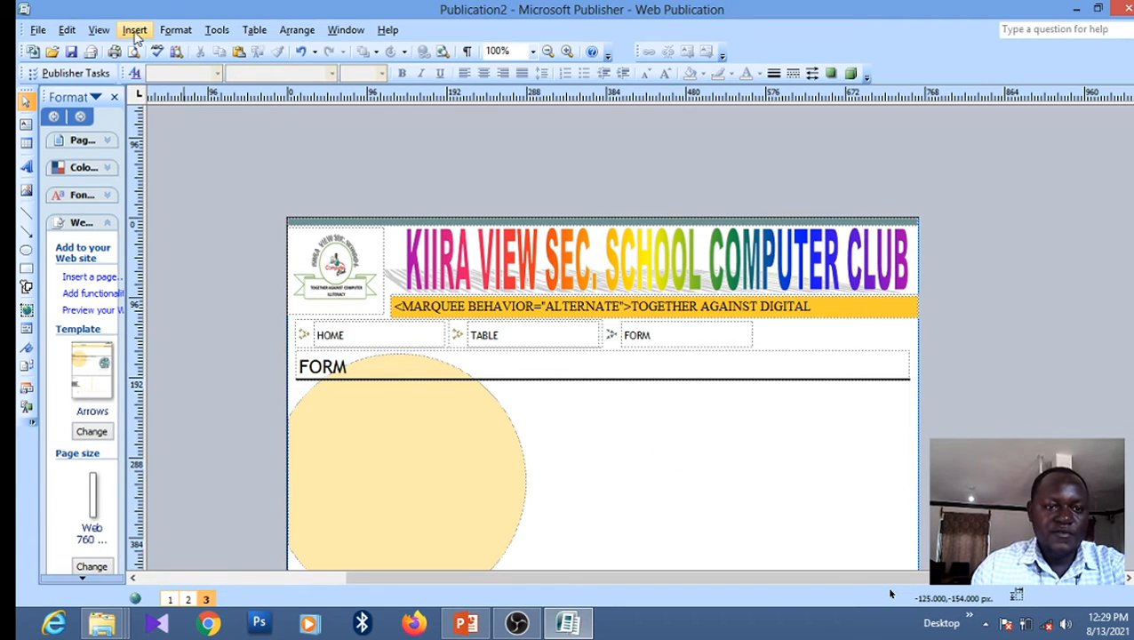
# Draw a large new text box below the FORM title on the left of page 3
pyautogui.click(135, 30)
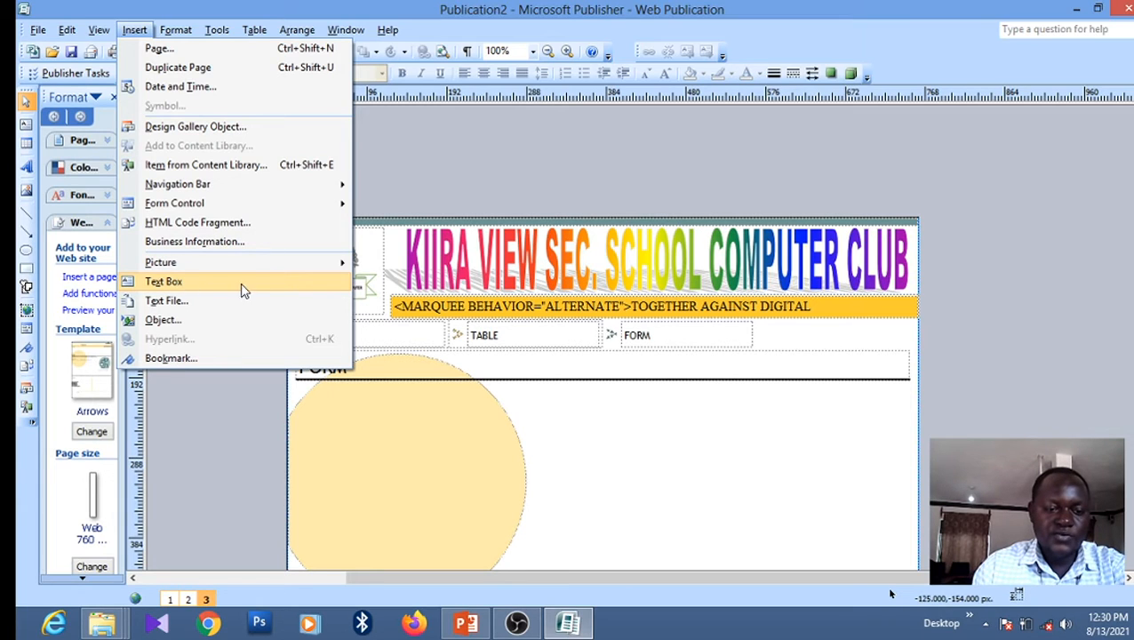
pyautogui.click(217, 289)
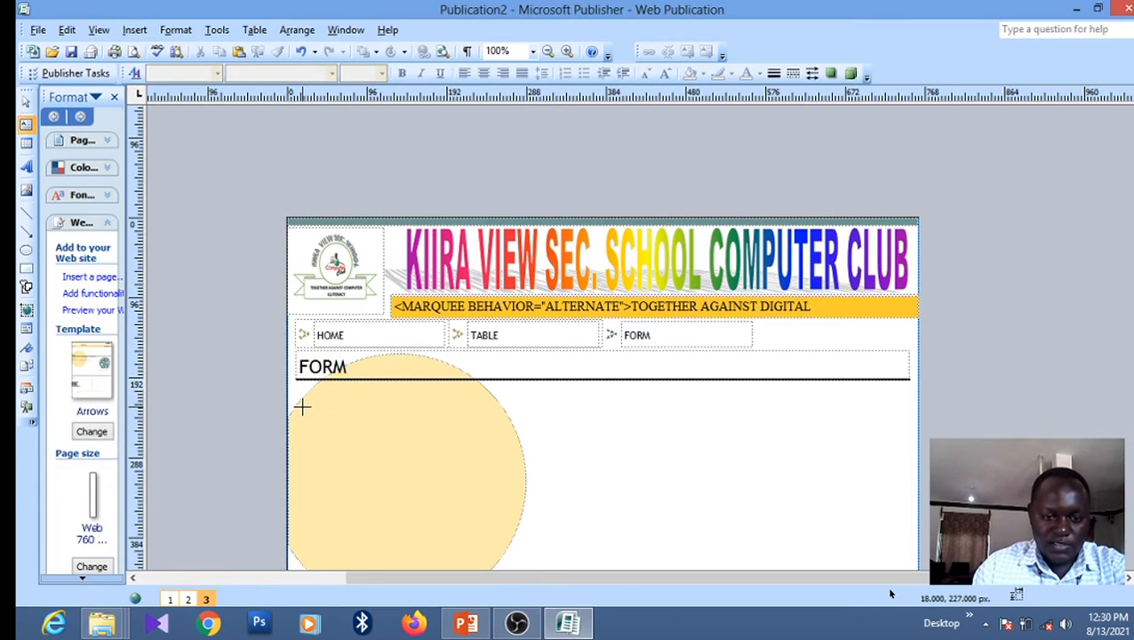
pyautogui.moveTo(320, 398); pyautogui.dragTo(664, 476)
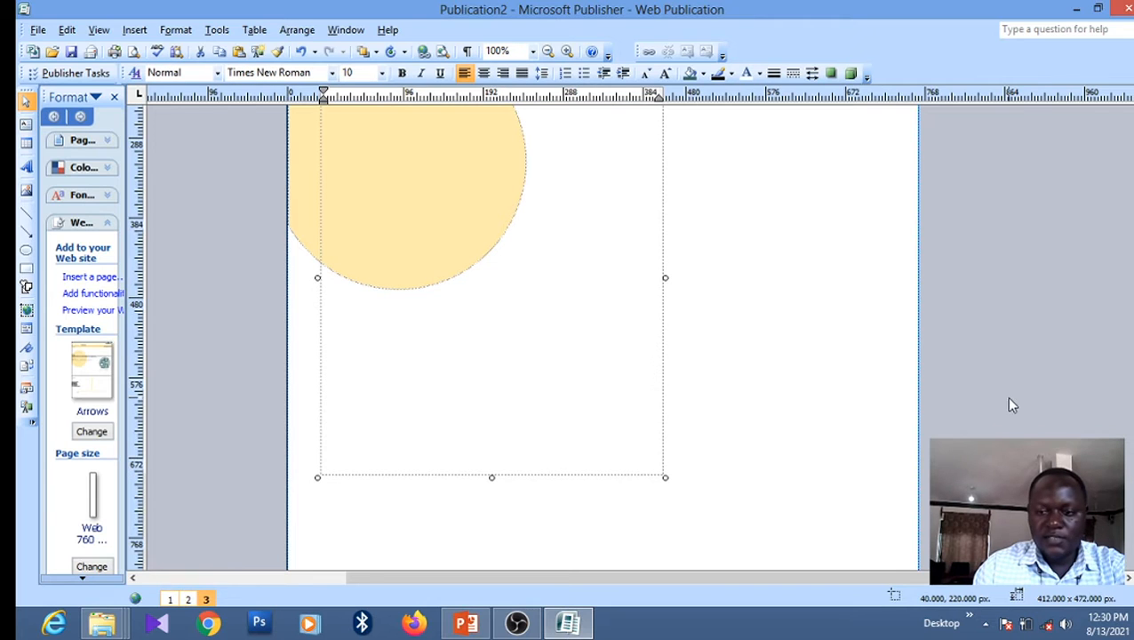
pyautogui.scroll(5, 642, 284)
pyautogui.scroll(-2, 643, 284)
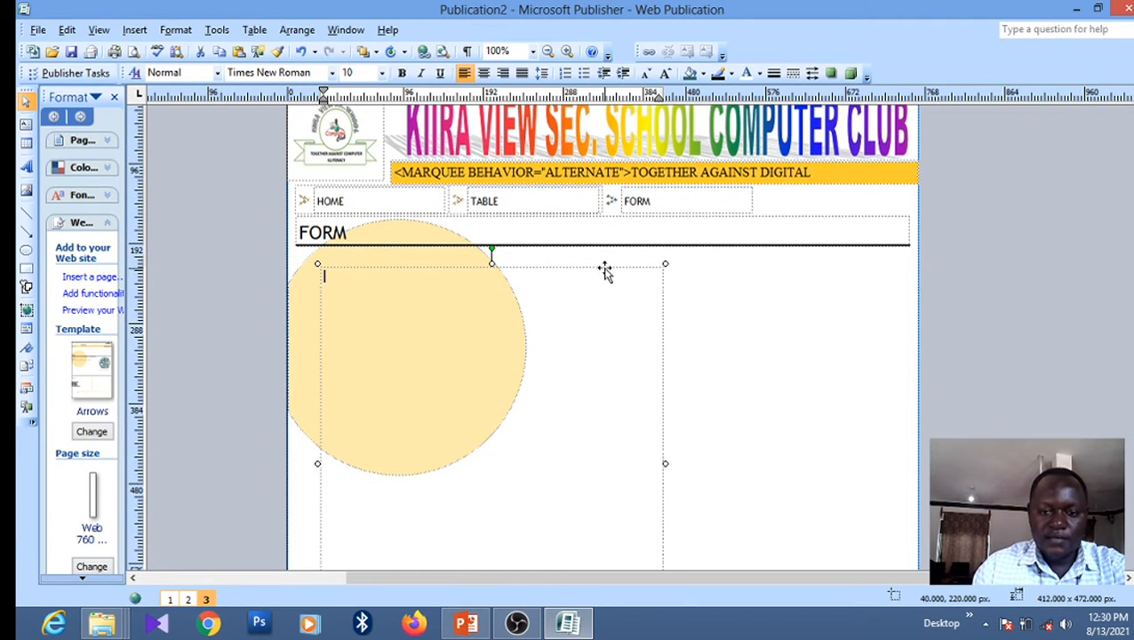
pyautogui.doubleClick(604, 268)
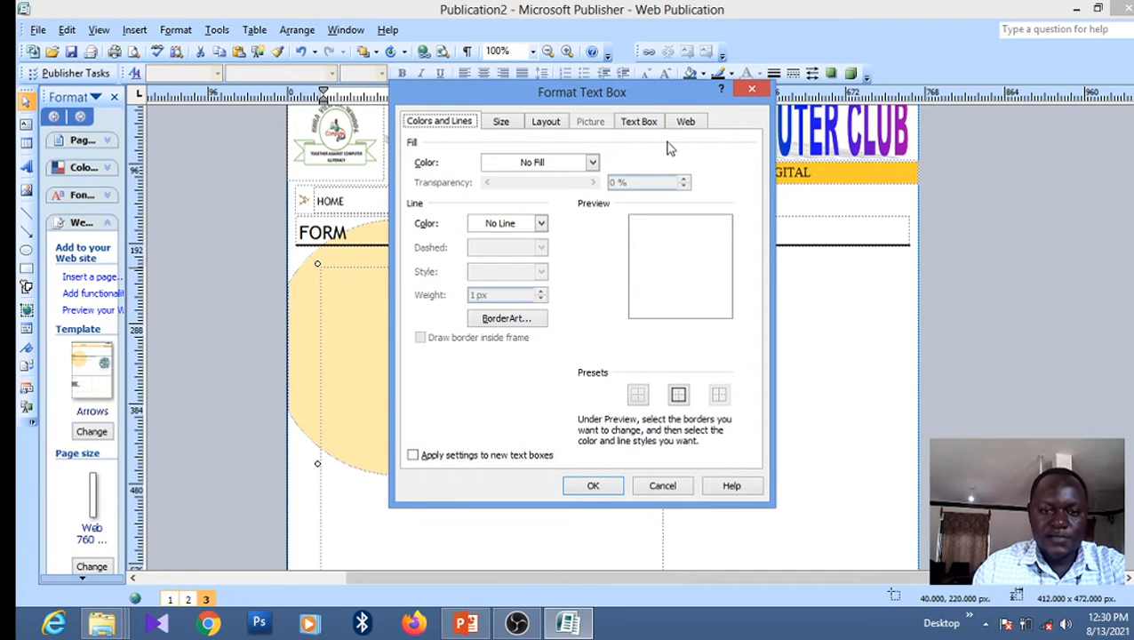
# Give the new text box a solid olive fill at 0% transparency and move it up under FORM
pyautogui.click(592, 161)
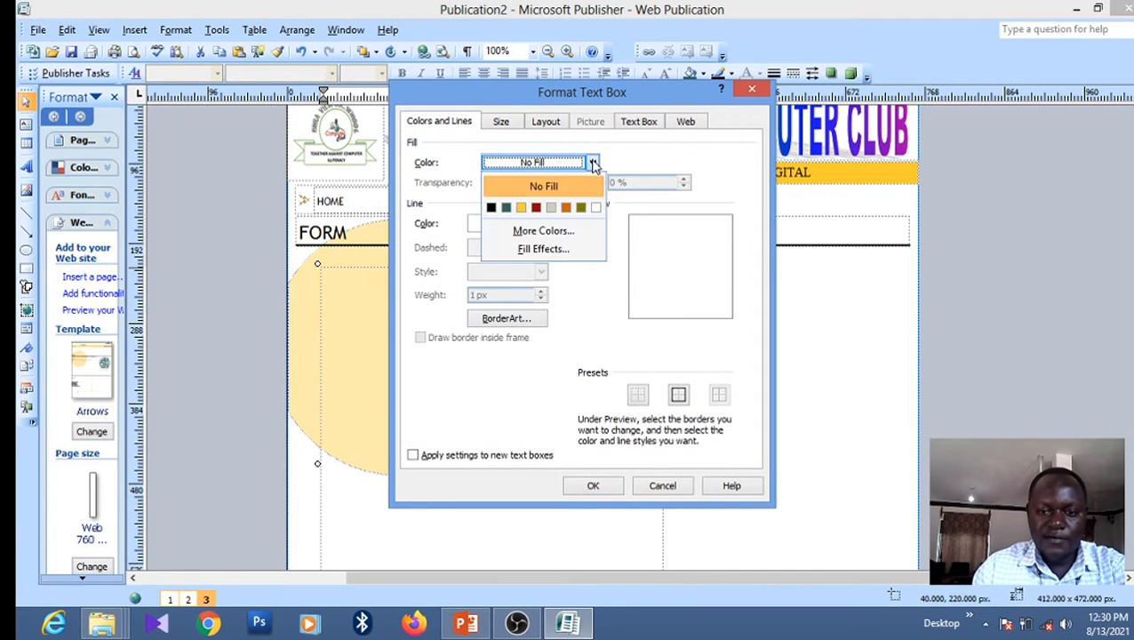
pyautogui.click(522, 208)
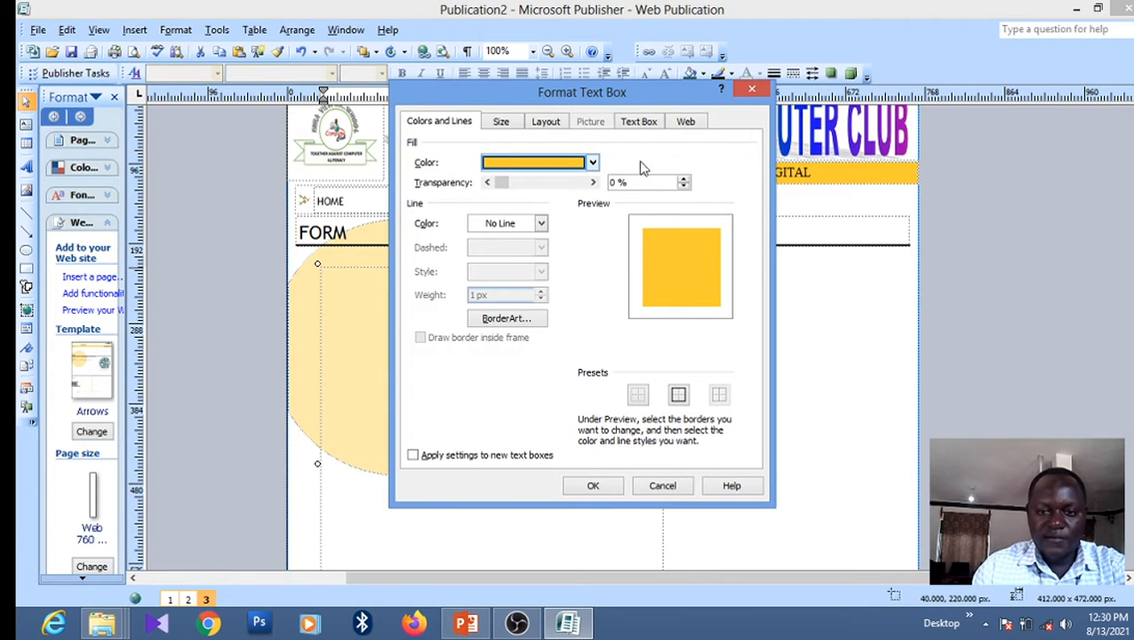
pyautogui.doubleClick(684, 180)
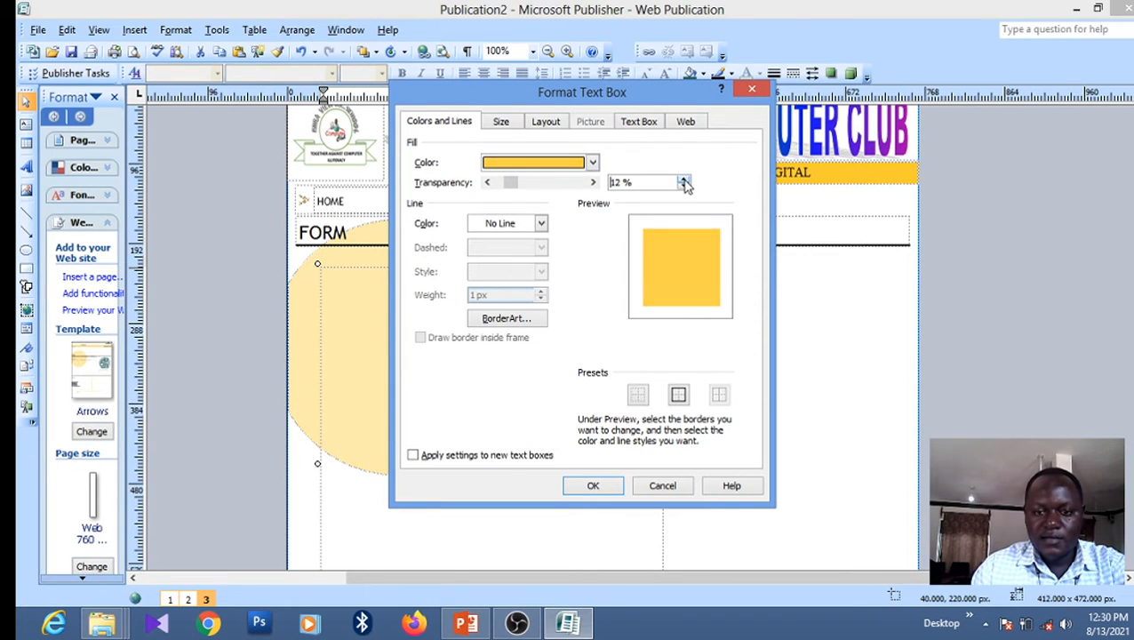
pyautogui.moveTo(683, 181); pyautogui.dragTo(683, 181)
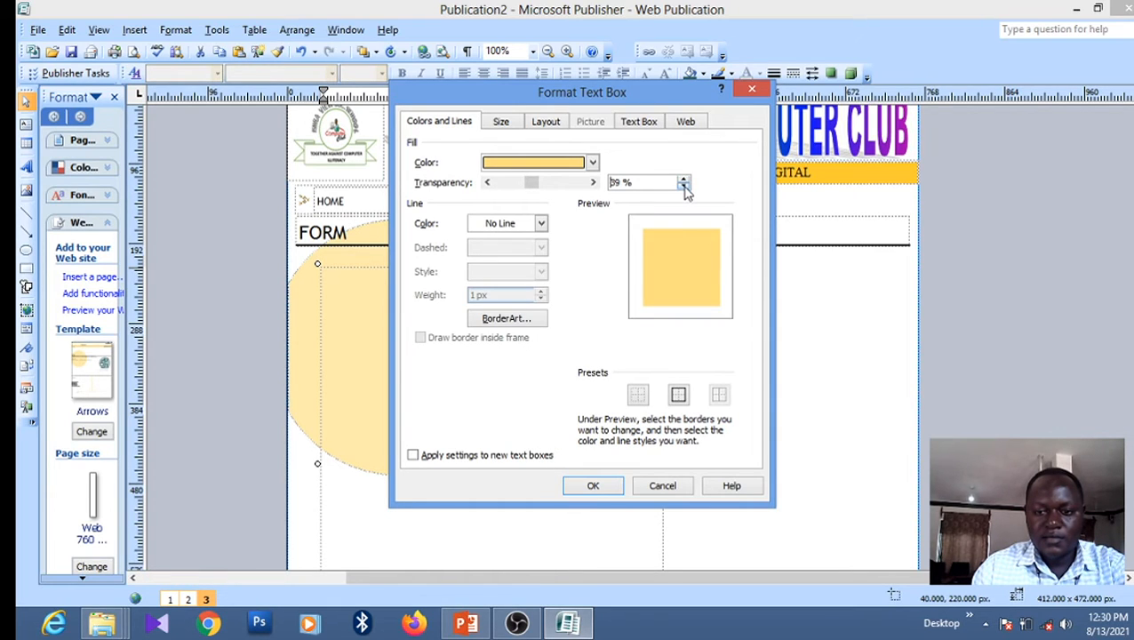
pyautogui.moveTo(685, 189); pyautogui.dragTo(685, 190)
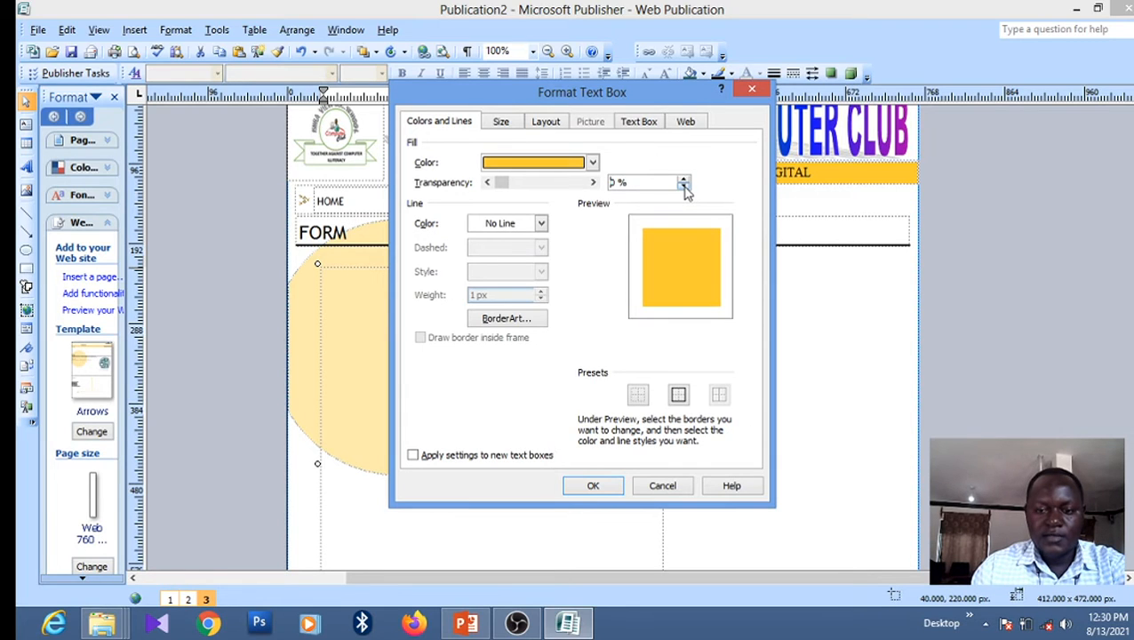
pyautogui.click(592, 163)
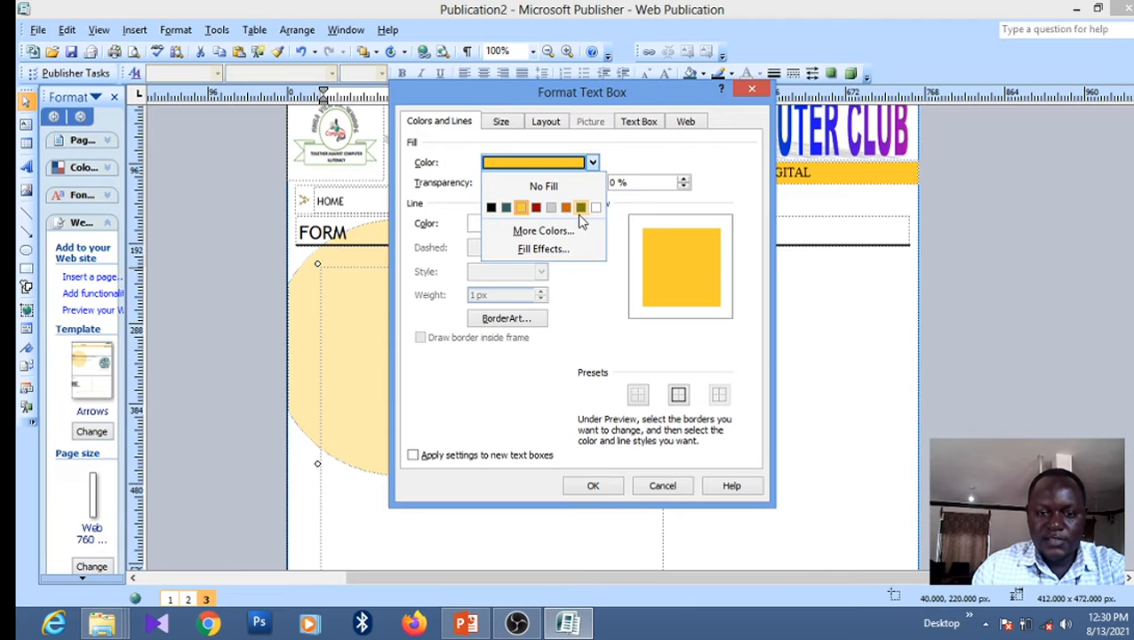
pyautogui.click(581, 209)
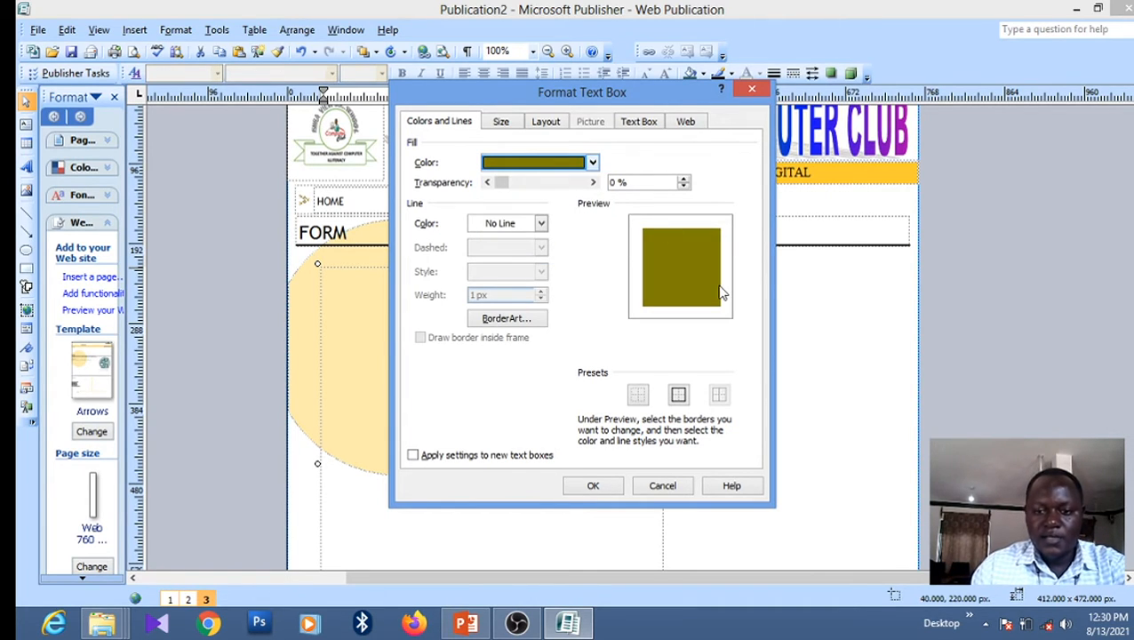
pyautogui.click(593, 487)
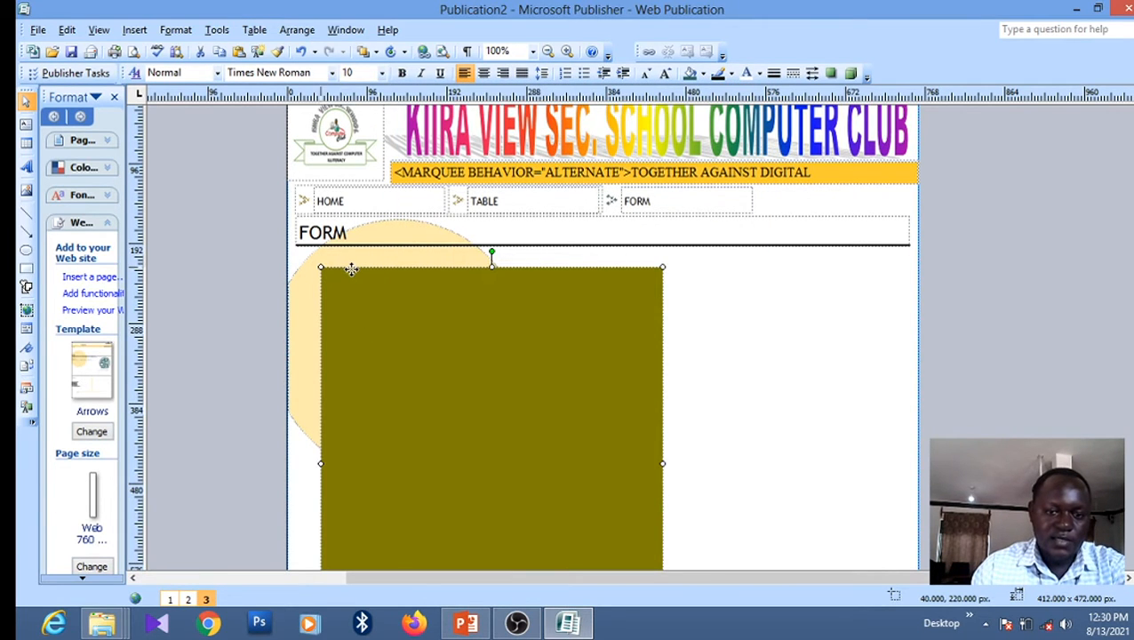
pyautogui.moveTo(351, 270); pyautogui.dragTo(330, 257)
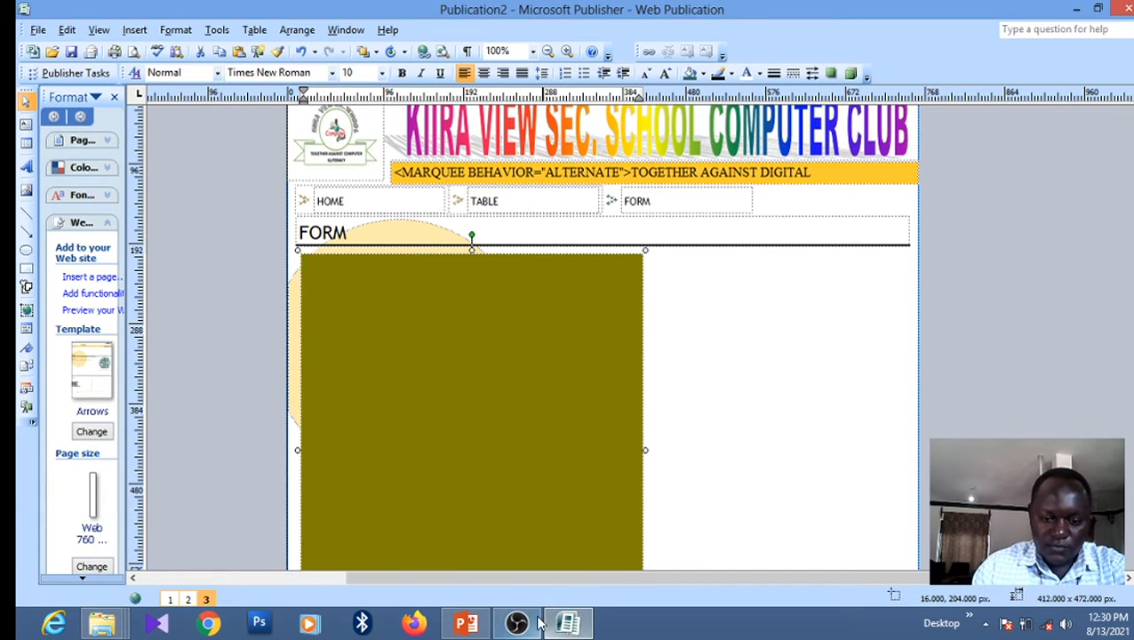
pyautogui.click(468, 624)
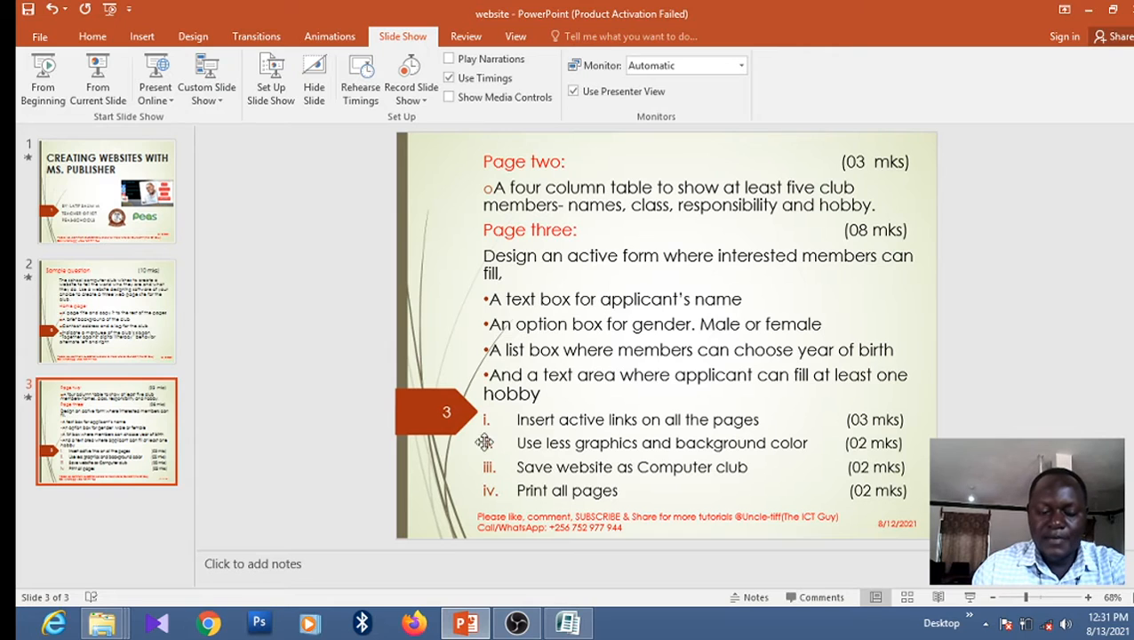
pyautogui.click(568, 624)
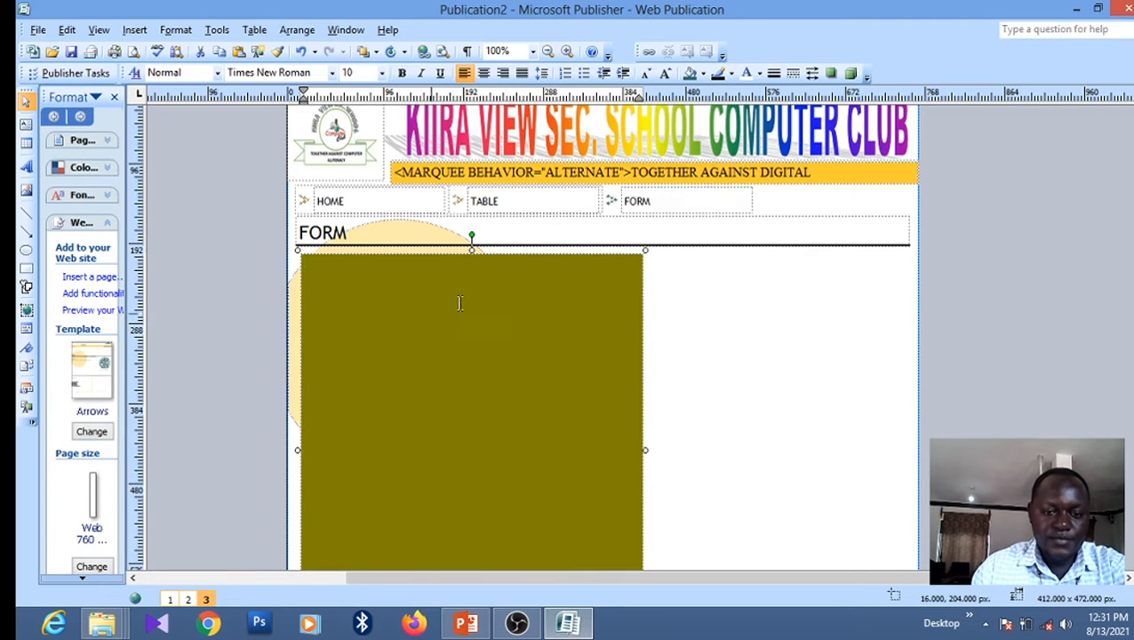
# Insert a Textbox form control onto the olive box
pyautogui.click(136, 32)
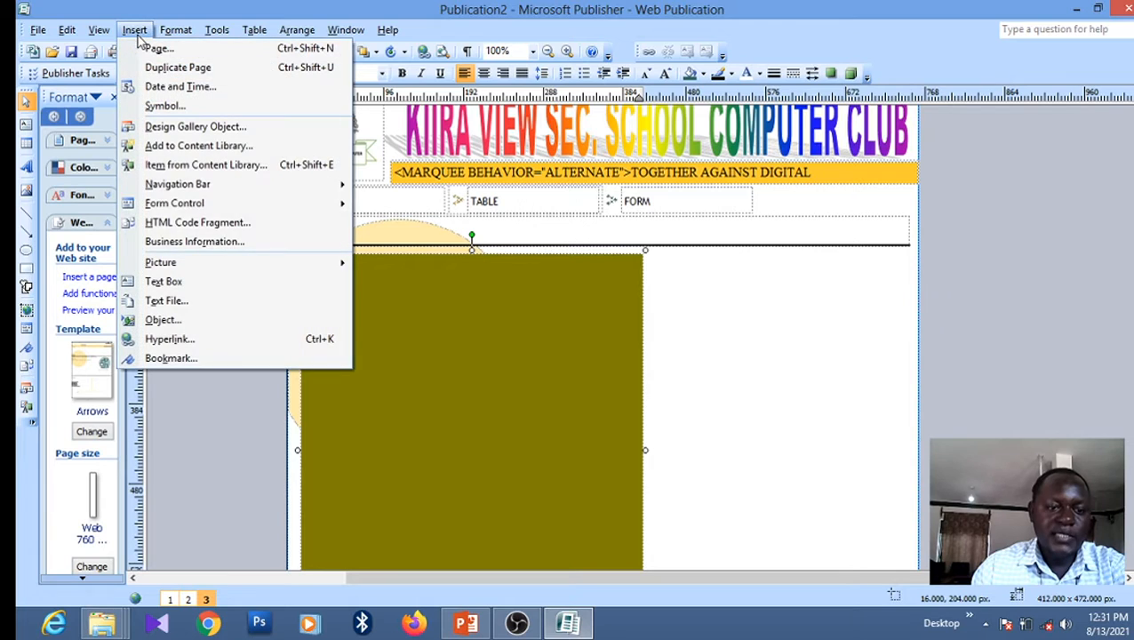
pyautogui.moveTo(184, 206)
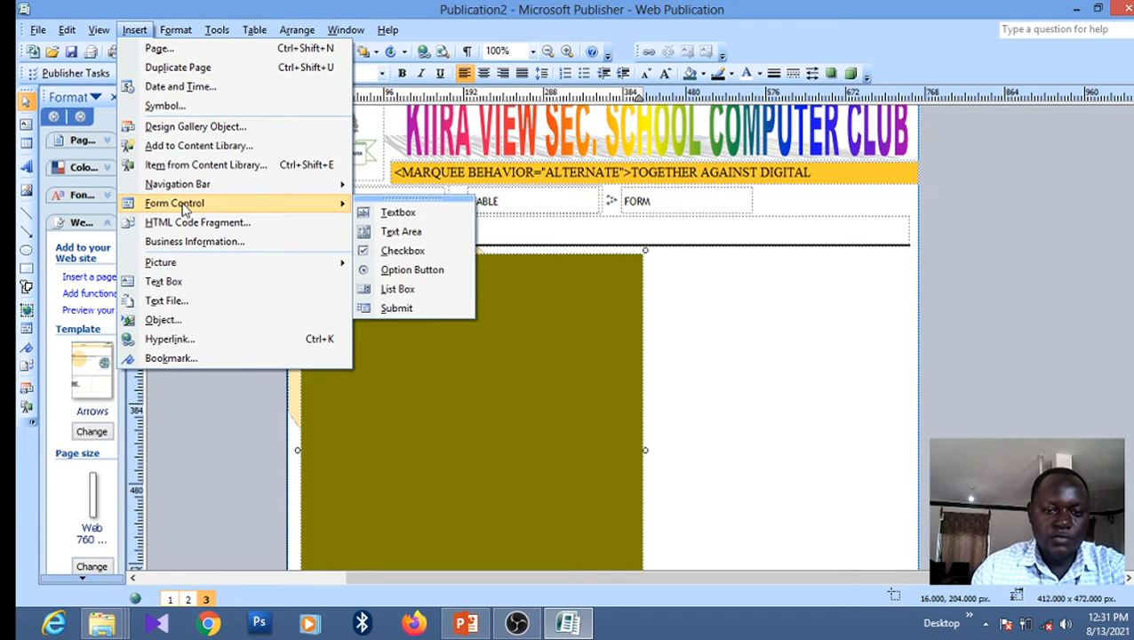
pyautogui.click(395, 215)
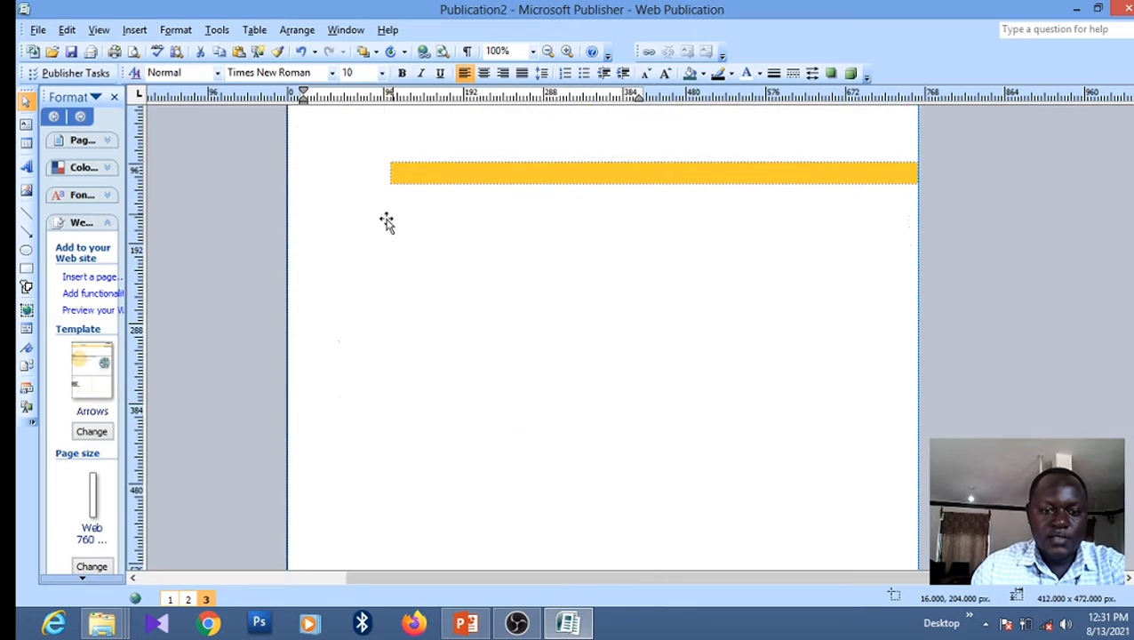
pyautogui.click(371, 276)
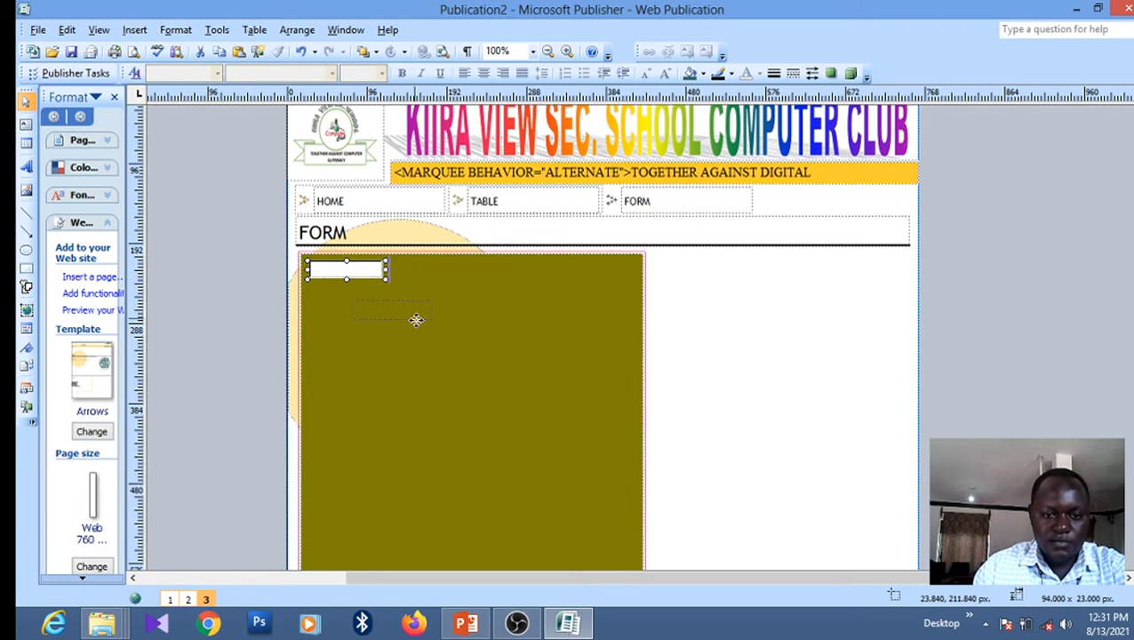
pyautogui.moveTo(416, 320); pyautogui.dragTo(420, 332)
pyautogui.moveTo(363, 268); pyautogui.dragTo(380, 305)
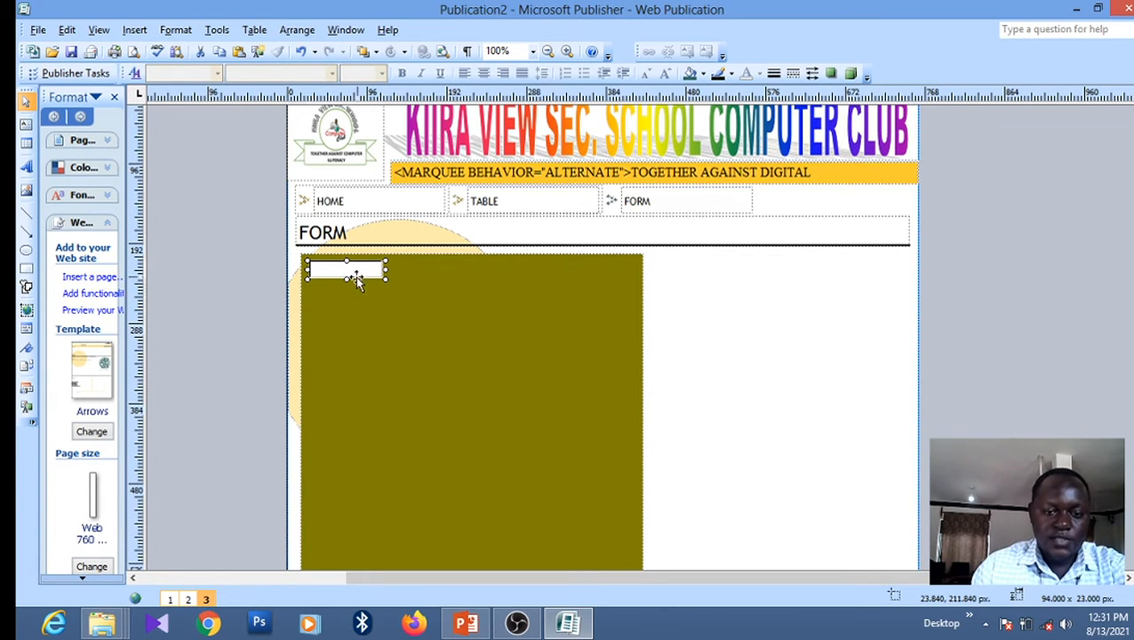
# Replace the form field with a pasted copy, widened to 192 × 23 px and placed near the top
pyautogui.rightClick(348, 272)
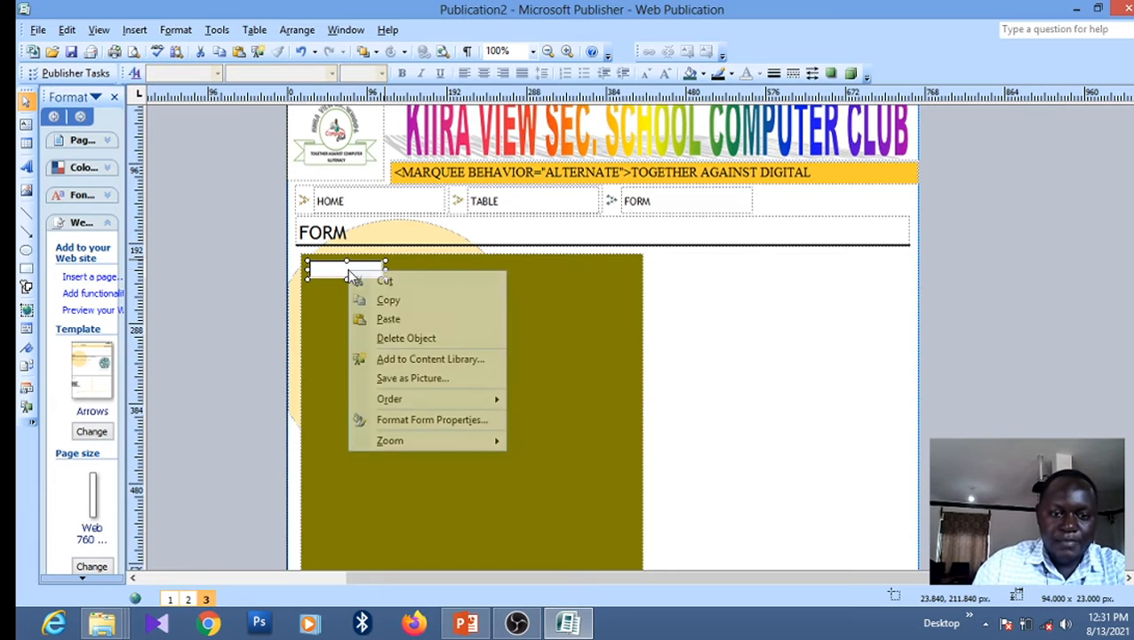
pyautogui.click(388, 299)
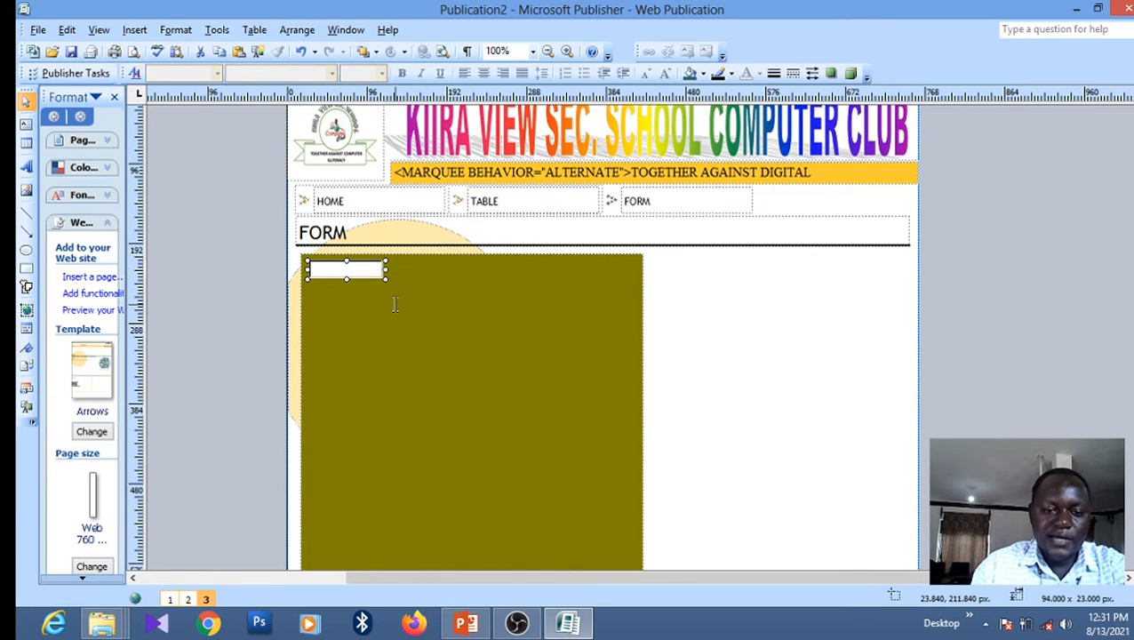
pyautogui.rightClick(388, 305)
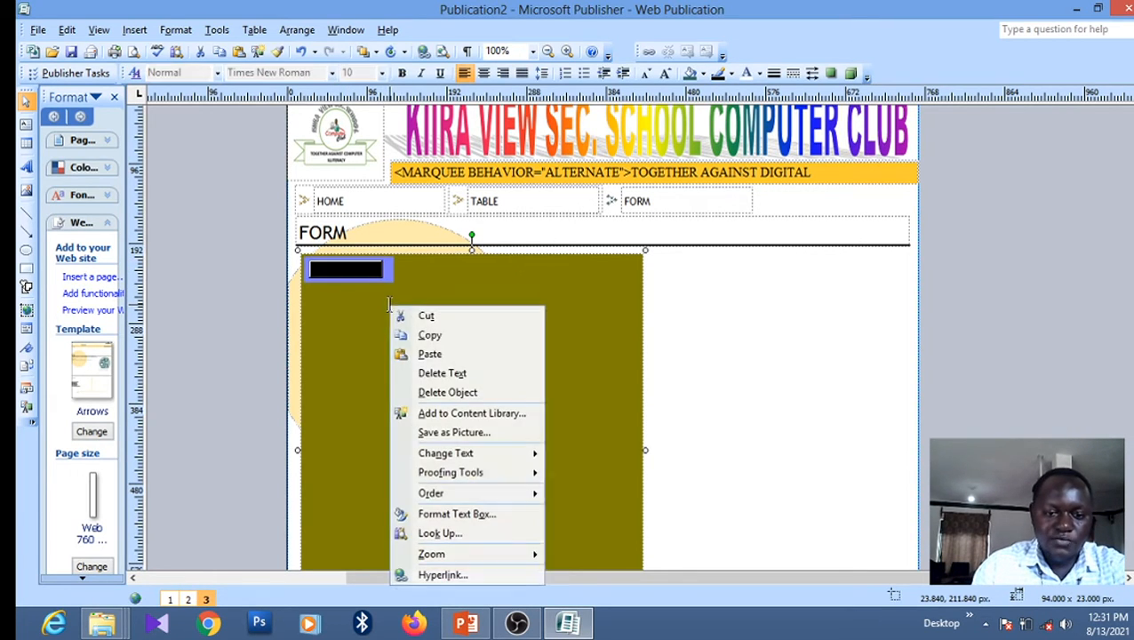
pyautogui.click(440, 354)
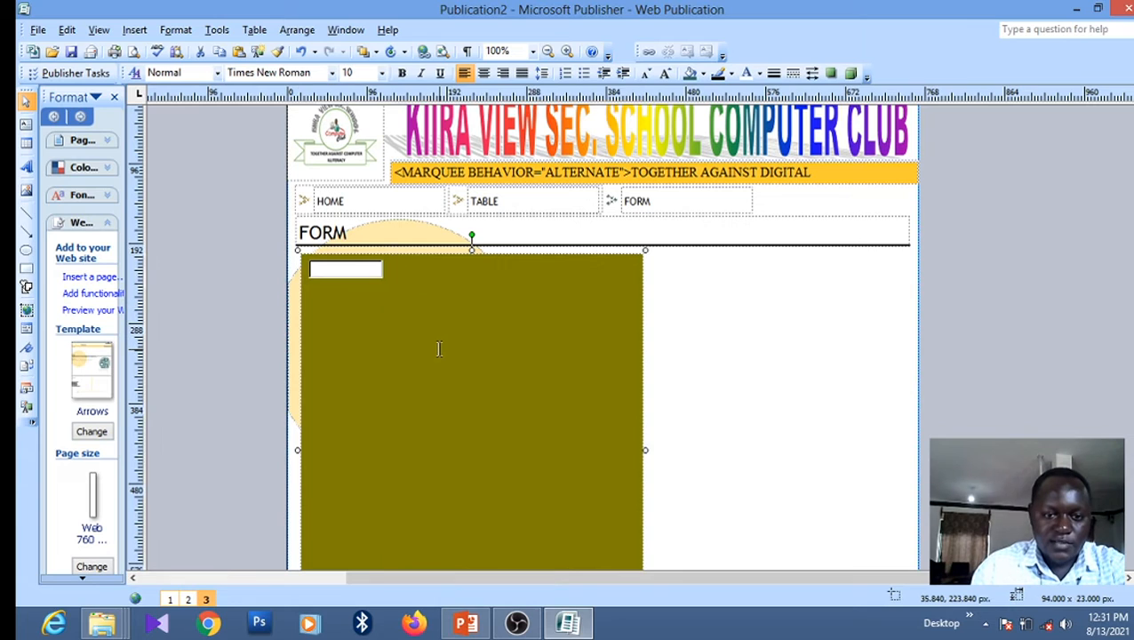
pyautogui.moveTo(353, 281); pyautogui.dragTo(493, 305)
pyautogui.click(346, 270)
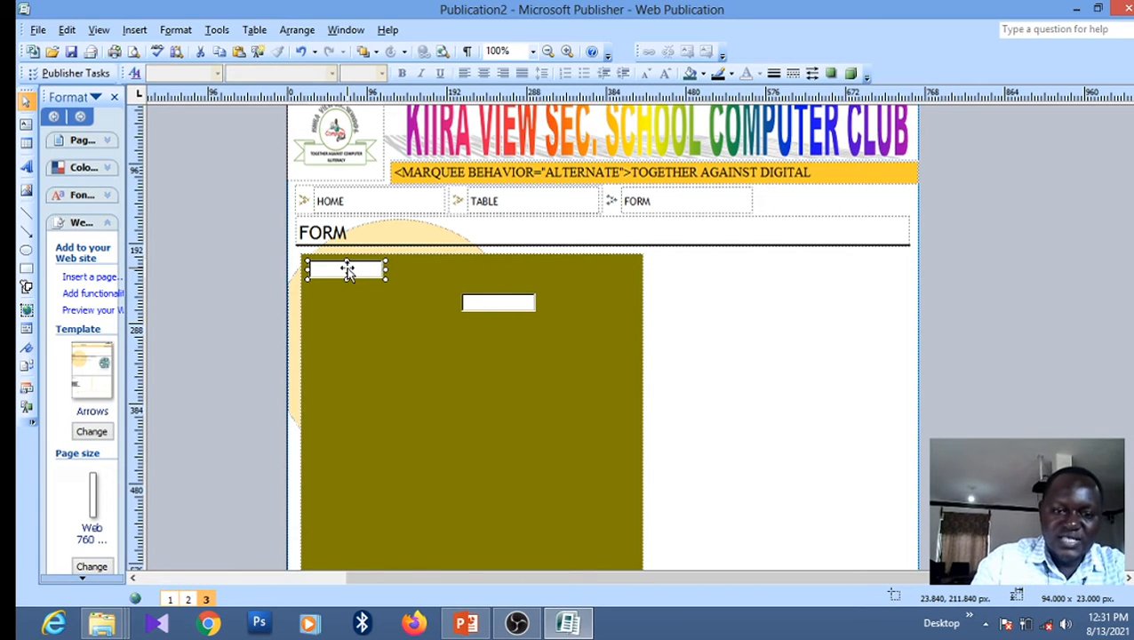
pyautogui.press('Delete')
pyautogui.click(481, 306)
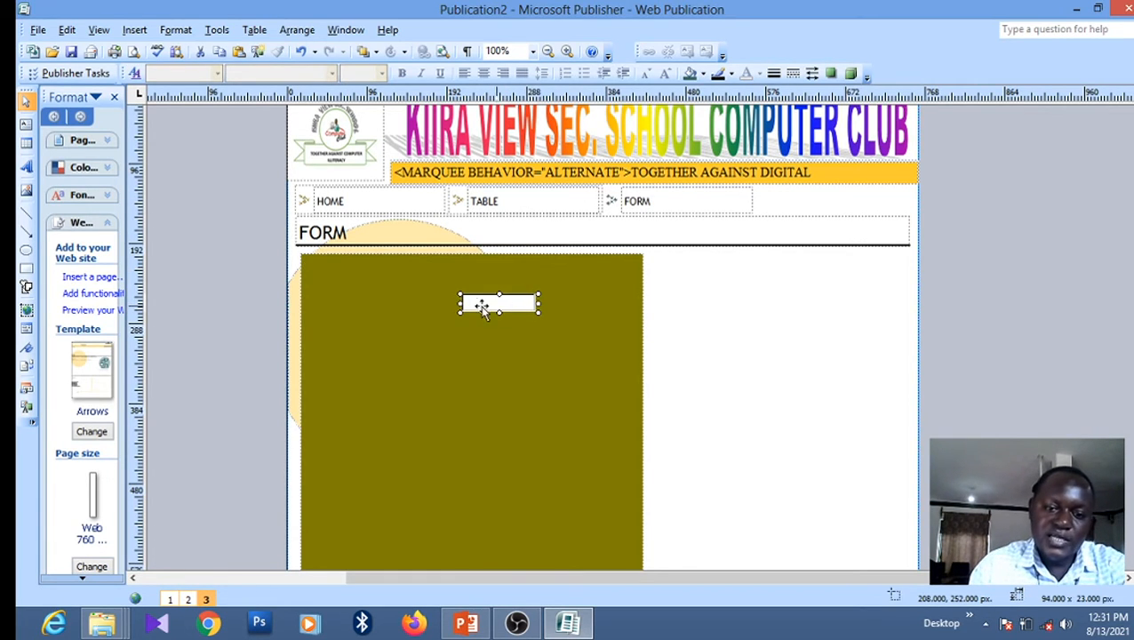
pyautogui.moveTo(459, 303); pyautogui.dragTo(378, 303)
pyautogui.moveTo(463, 305); pyautogui.dragTo(488, 324)
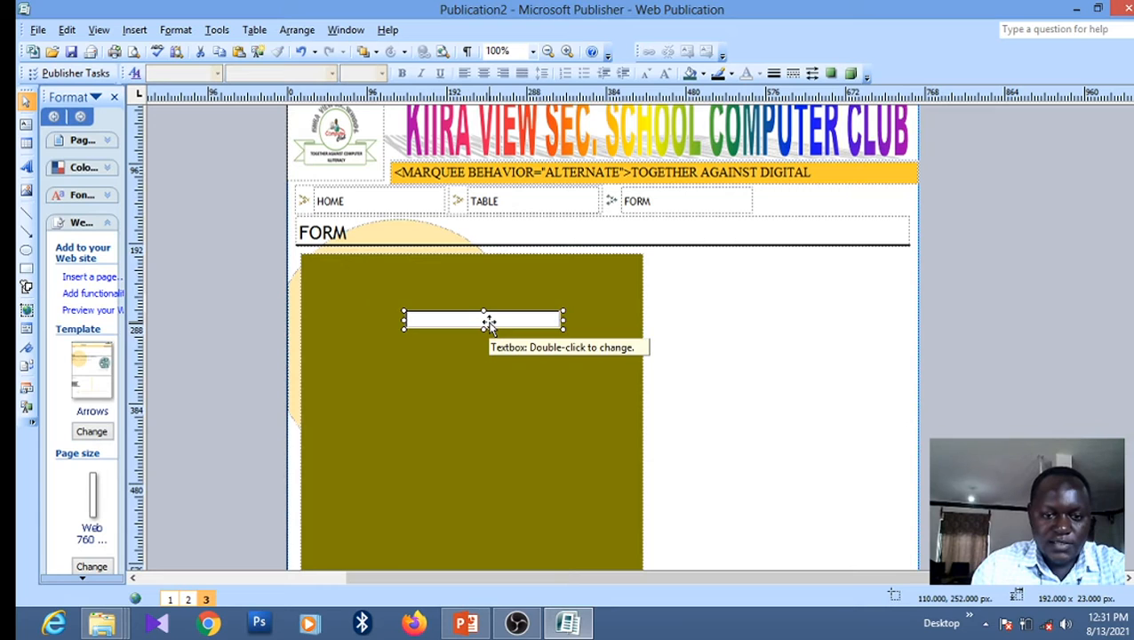
# Draw a text box left of the form field and type NAME: in it
pyautogui.click(134, 29)
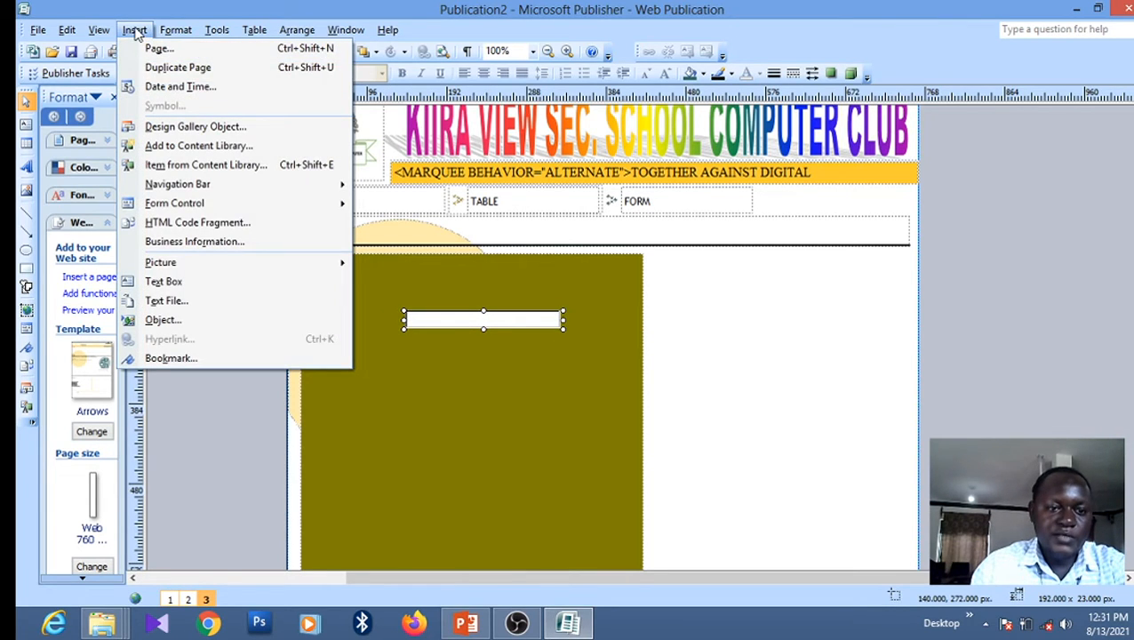
pyautogui.click(167, 282)
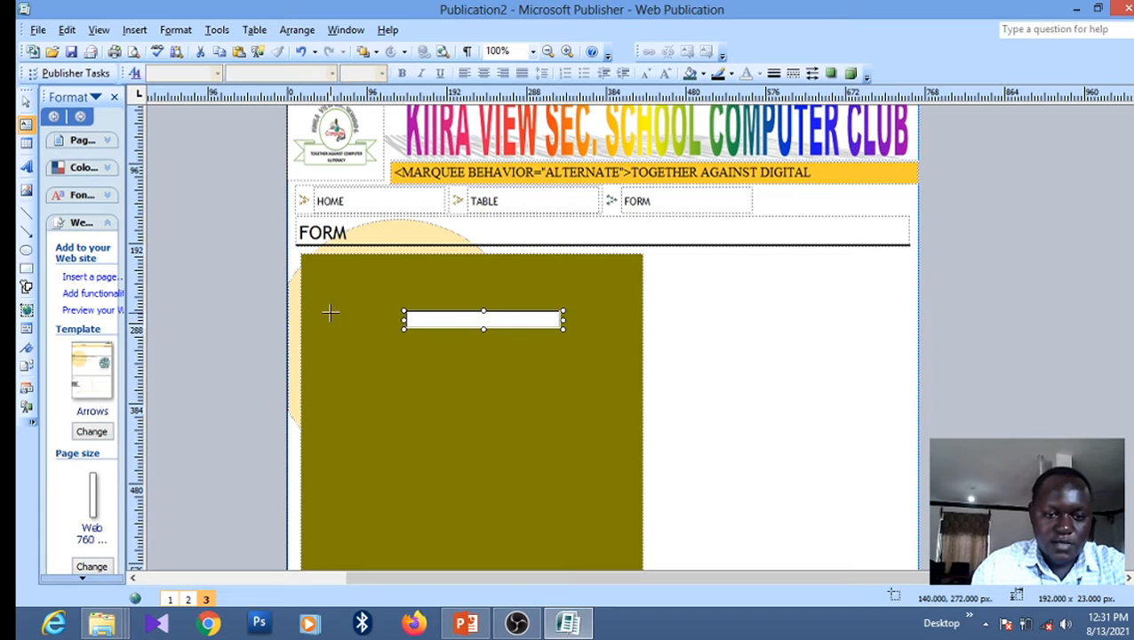
pyautogui.moveTo(328, 309); pyautogui.dragTo(393, 334)
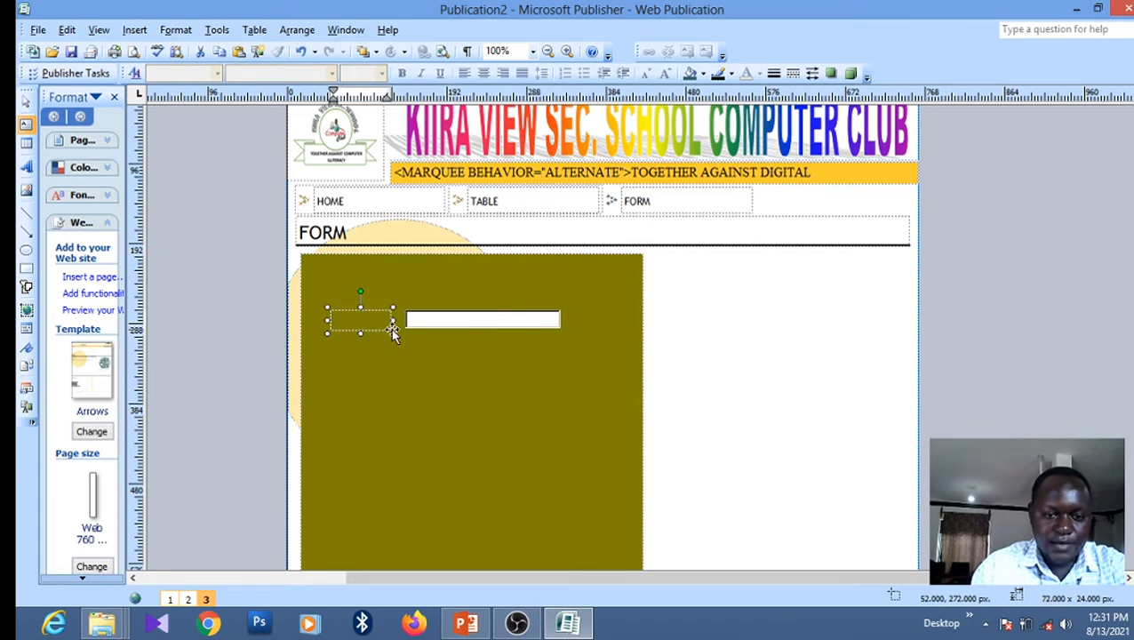
pyautogui.moveTo(328, 321); pyautogui.dragTo(311, 320)
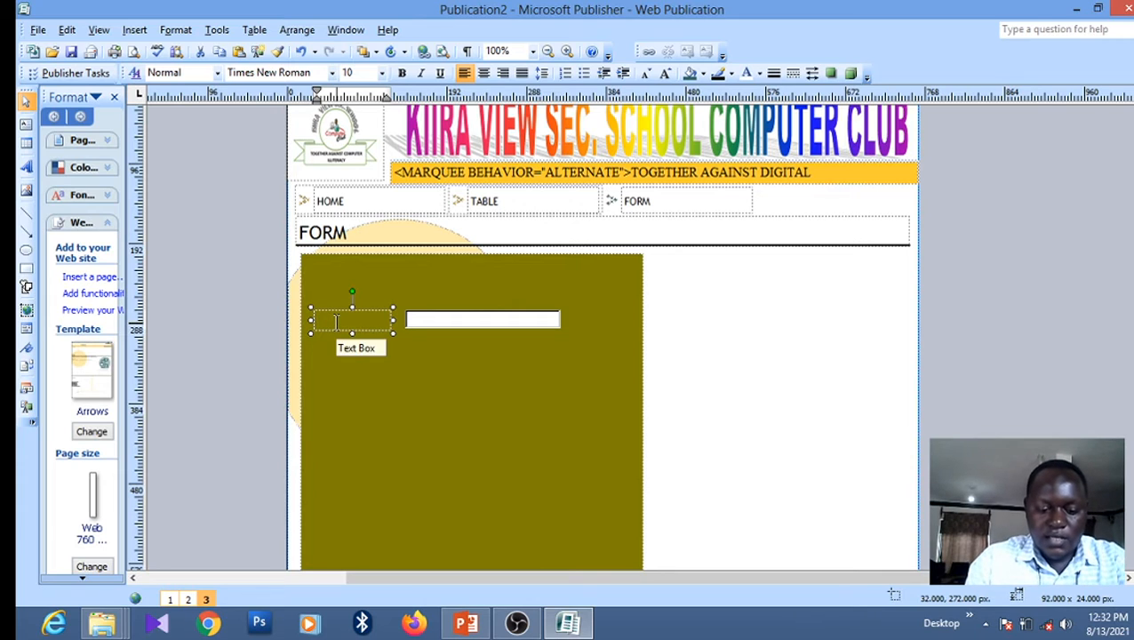
pyautogui.write('NAME:')
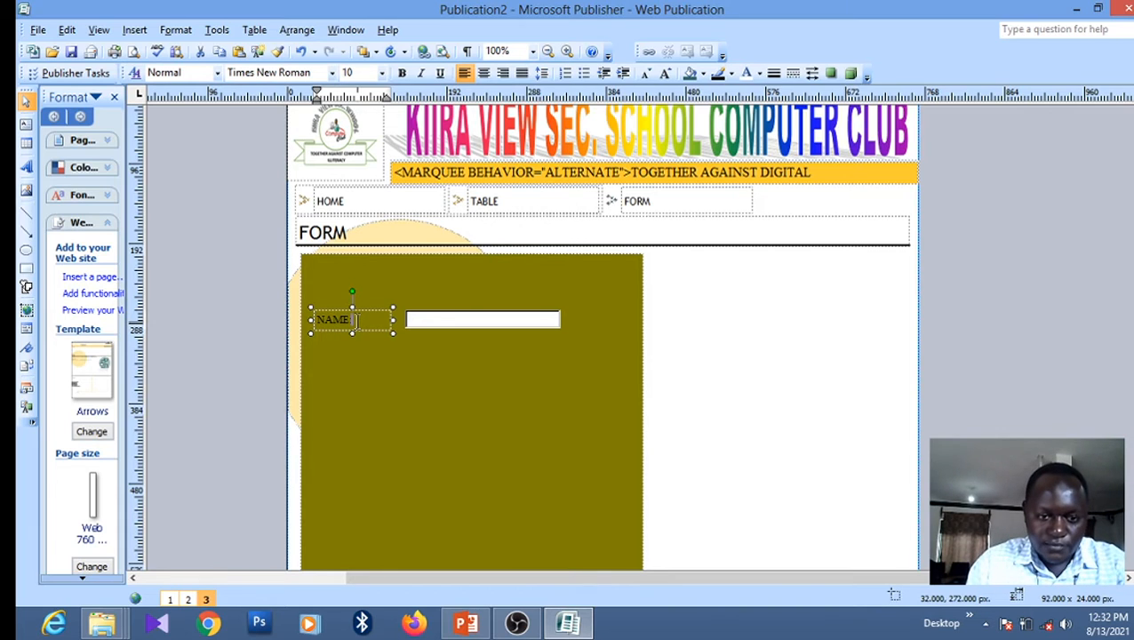
# Format the NAME: label text white and bold
pyautogui.moveTo(360, 321); pyautogui.dragTo(315, 321)
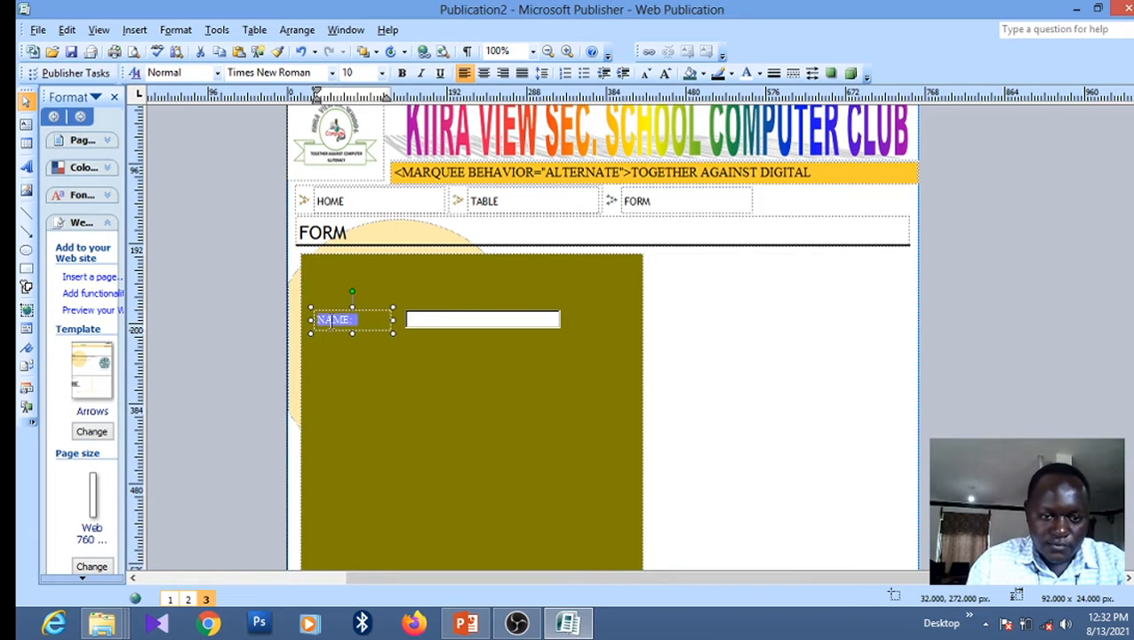
pyautogui.click(747, 75)
pyautogui.click(410, 355)
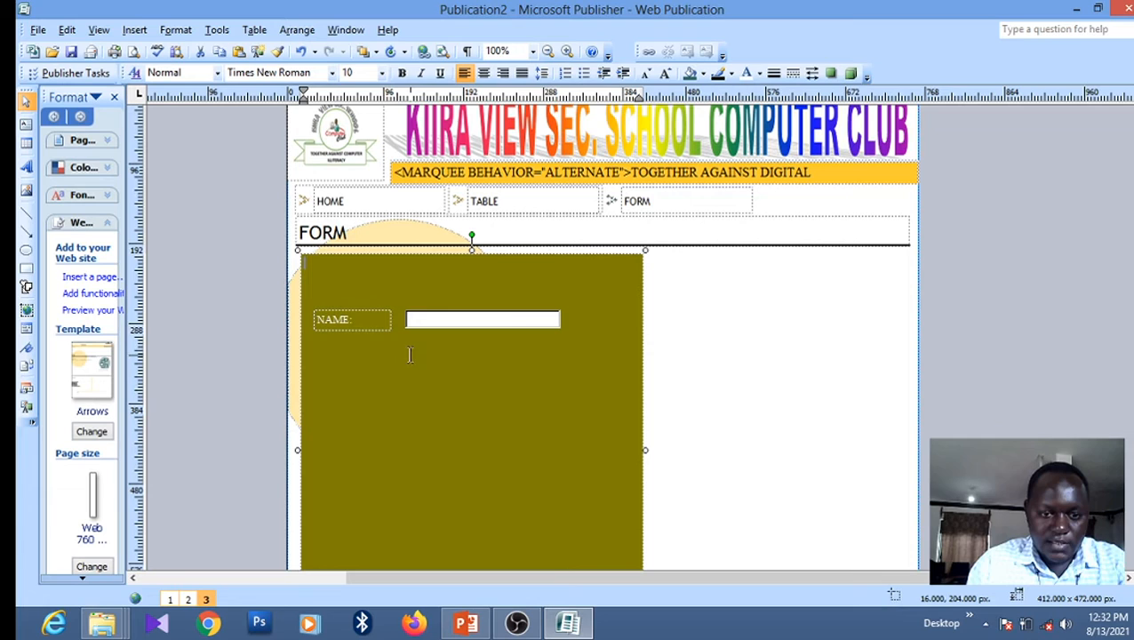
pyautogui.click(360, 320)
pyautogui.moveTo(360, 320); pyautogui.dragTo(315, 320)
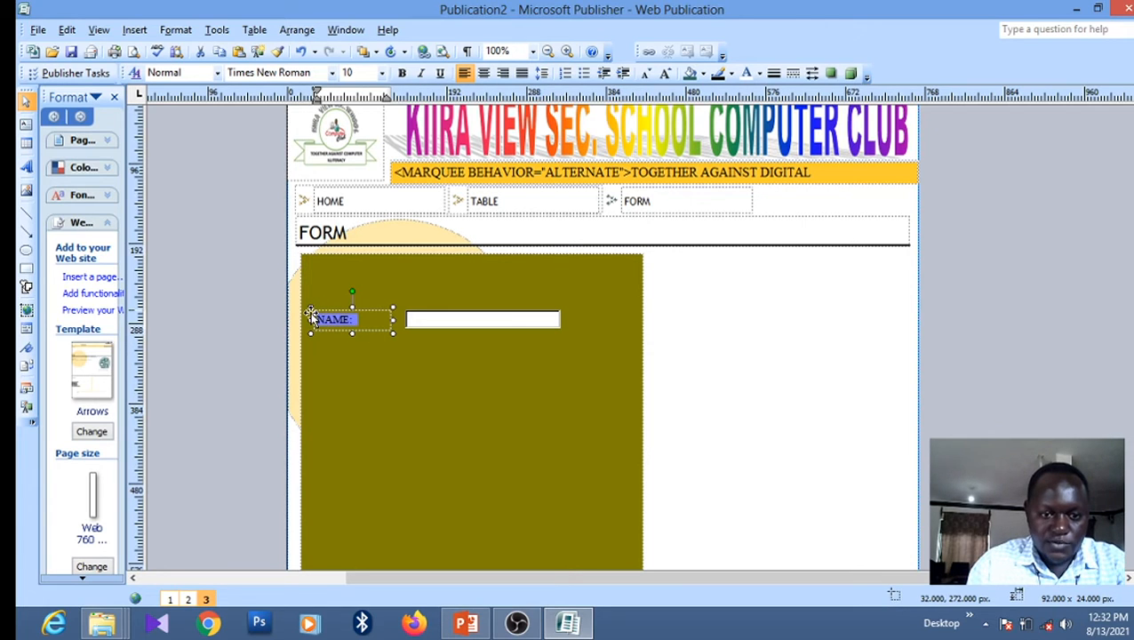
pyautogui.click(400, 73)
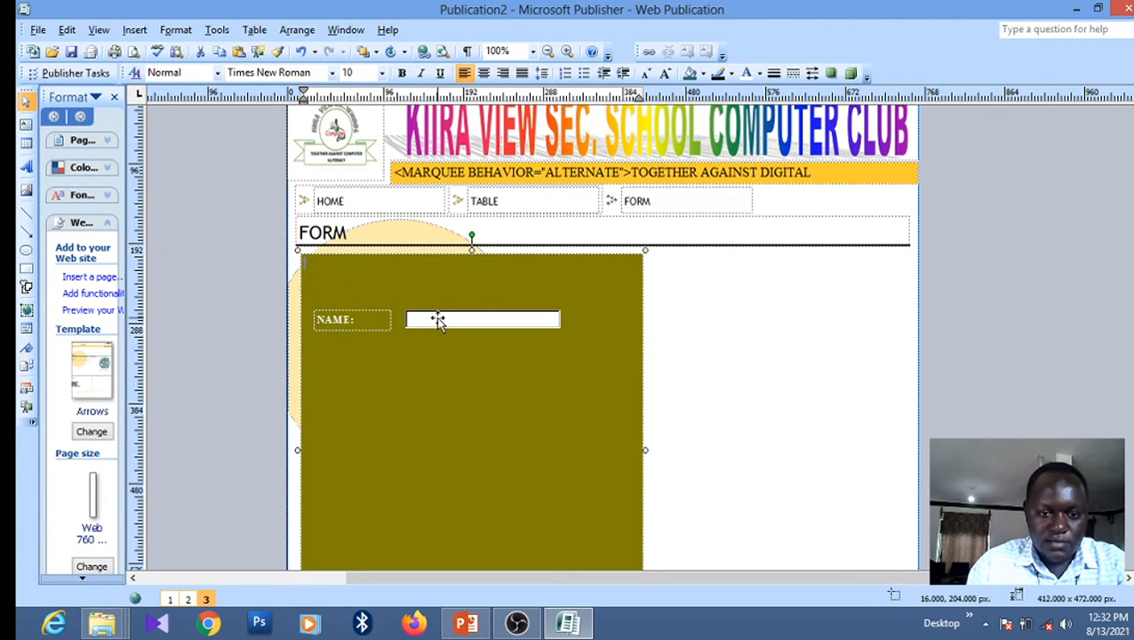
# Stretch the form field leftward to meet the NAME: label, at 241 × 23 px
pyautogui.click(409, 323)
pyautogui.moveTo(405, 321); pyautogui.dragTo(365, 321)
pyautogui.moveTo(404, 320); pyautogui.dragTo(363, 322)
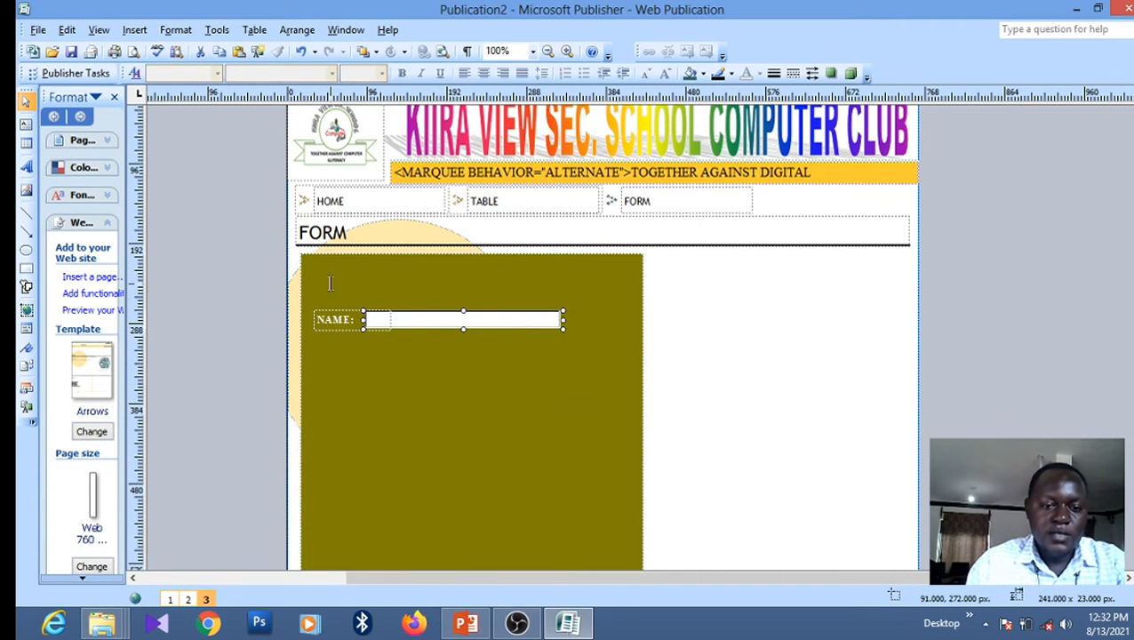
# Duplicate the NAME: text box, move the copy down into the panel and make it taller
pyautogui.click(345, 311)
pyautogui.rightClick(345, 310)
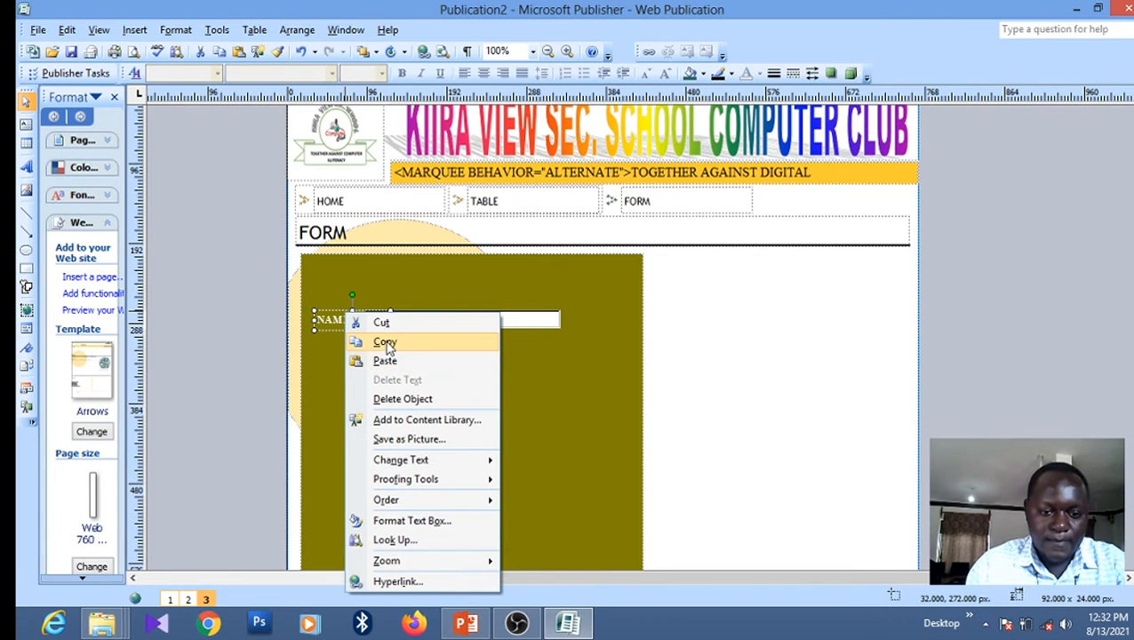
pyautogui.click(387, 345)
pyautogui.rightClick(427, 263)
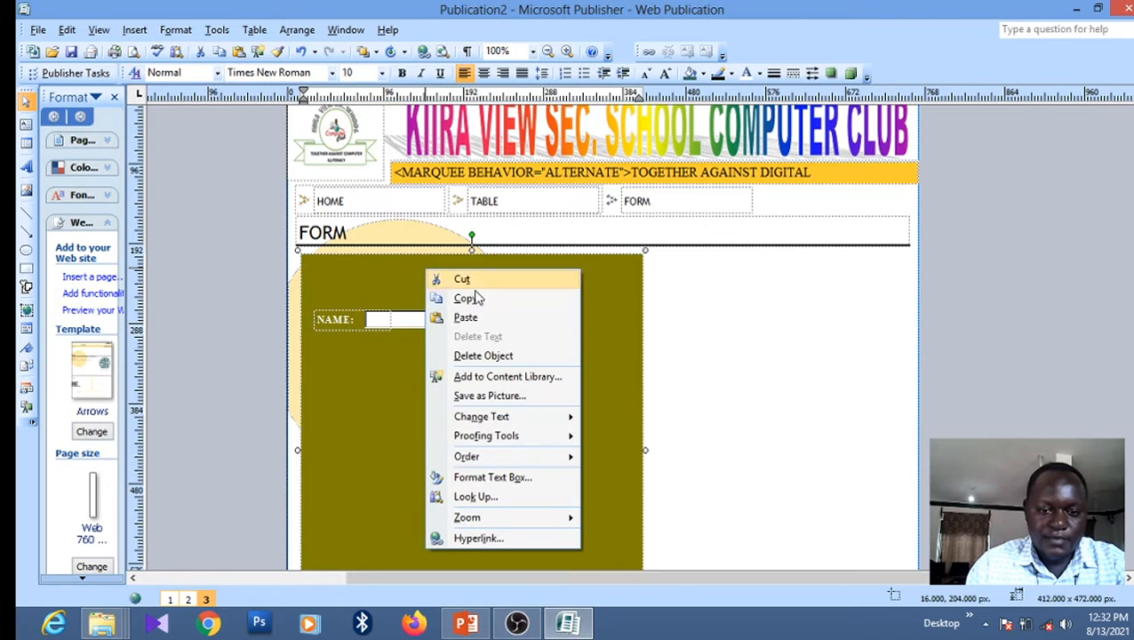
pyautogui.click(466, 318)
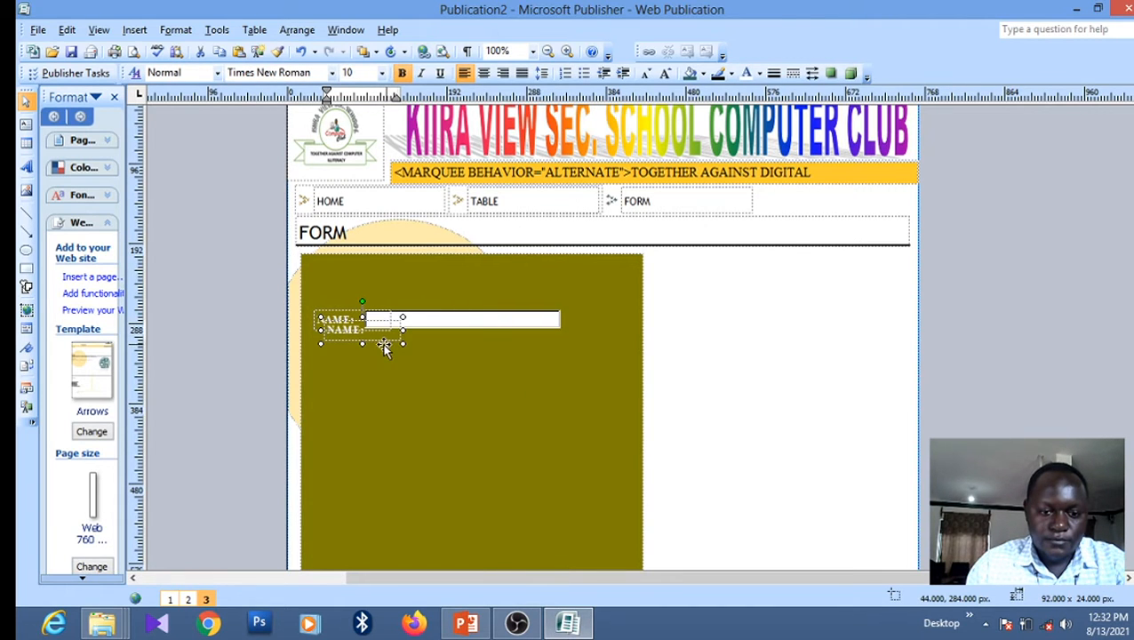
pyautogui.moveTo(382, 343); pyautogui.dragTo(590, 412)
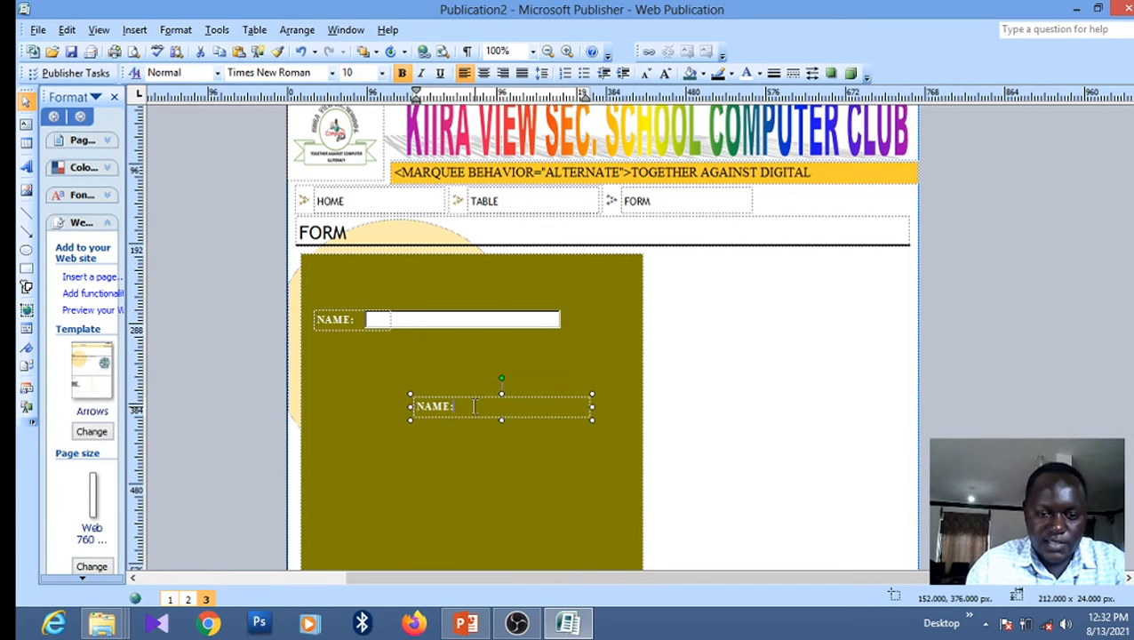
pyautogui.moveTo(501, 419); pyautogui.dragTo(498, 470)
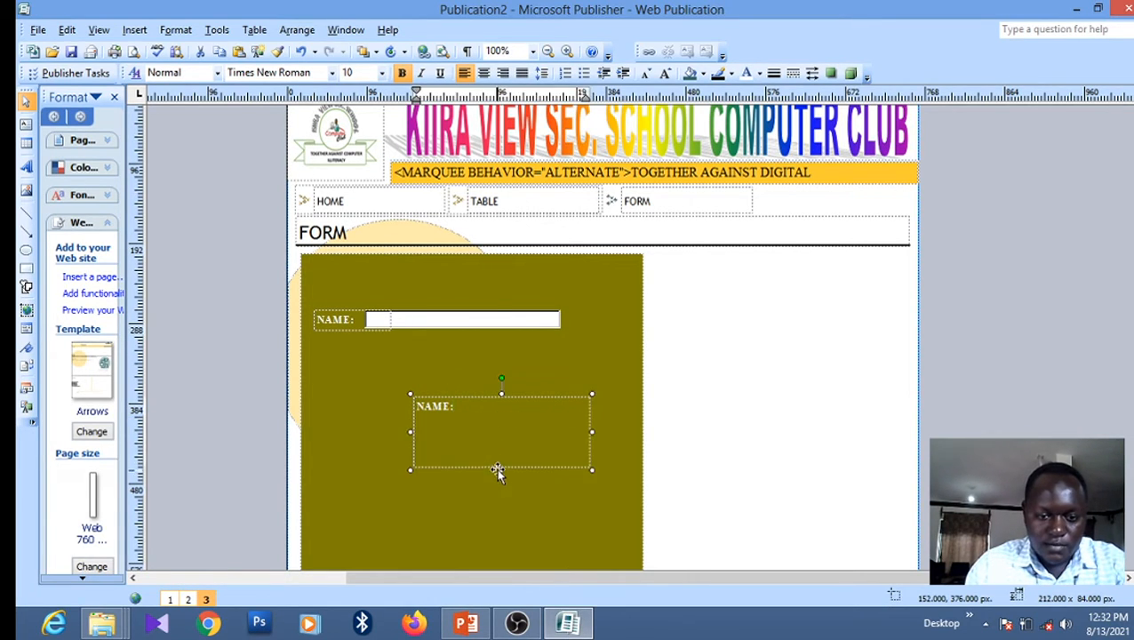
# Type KIIRA VIEW SEC. SCHOOL COMPUTER CLUB ONLINE APPLICATION FORM into the copied box
pyautogui.click(464, 407)
pyautogui.write('KIIRA VIEW SEC. SCHOOL')
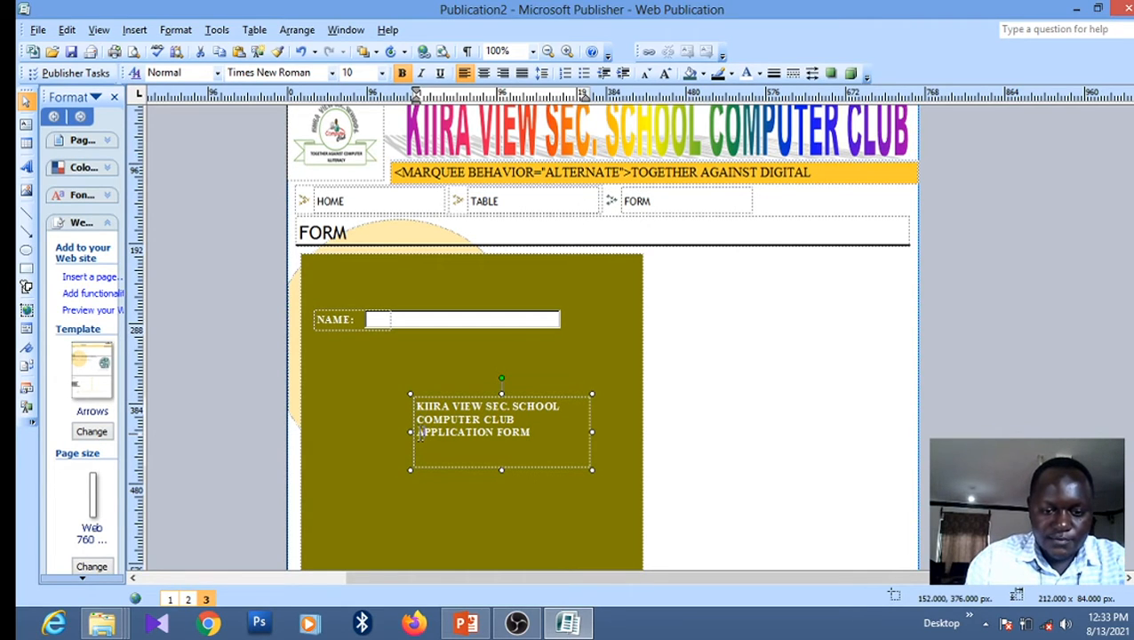
pyautogui.click(420, 432)
pyautogui.write('O')
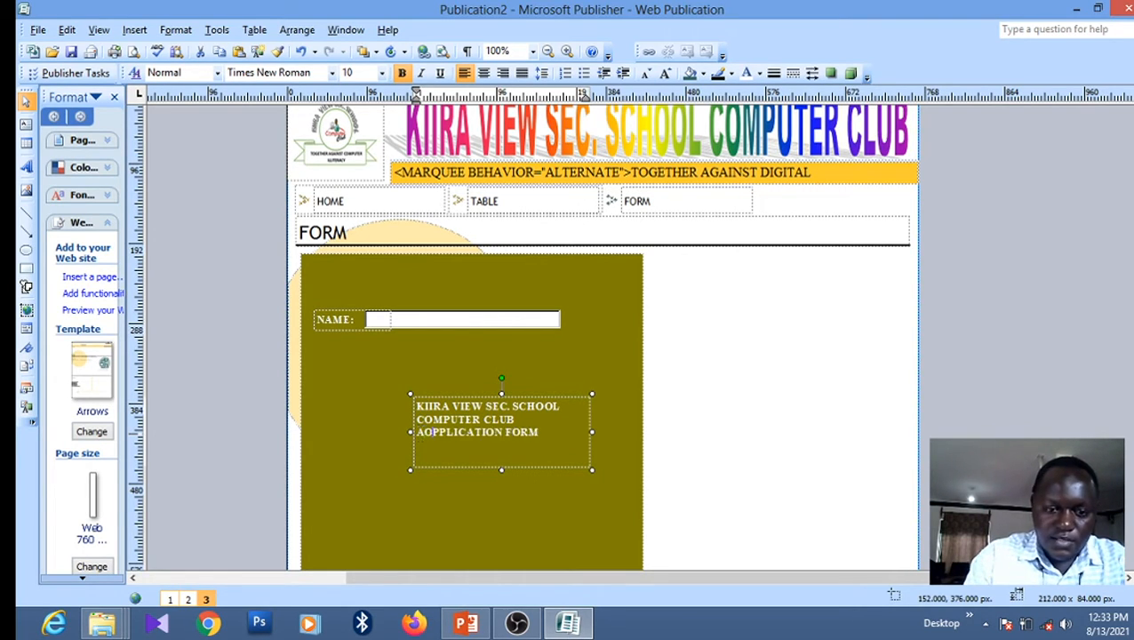
pyautogui.press('BackSpace')
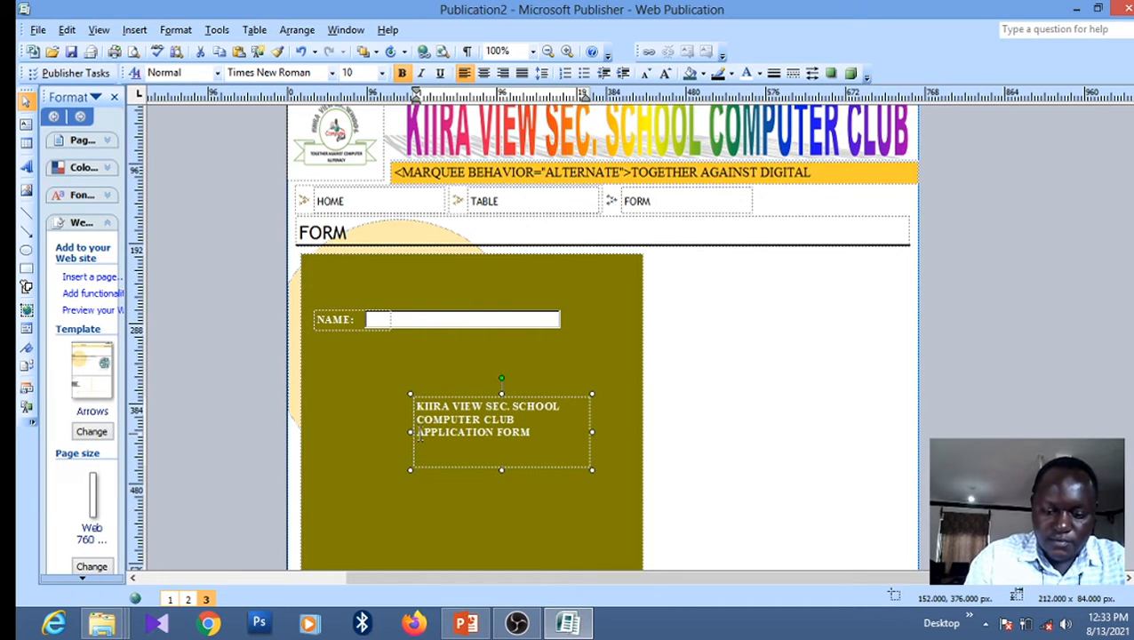
pyautogui.write('ONLINE')
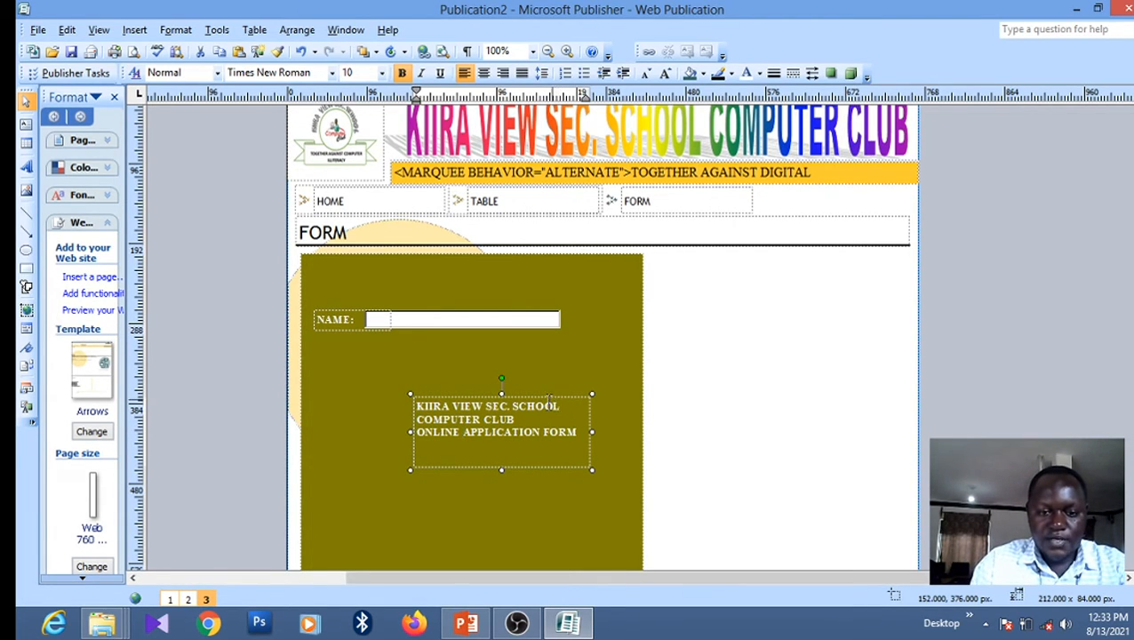
pyautogui.moveTo(560, 406); pyautogui.dragTo(414, 406)
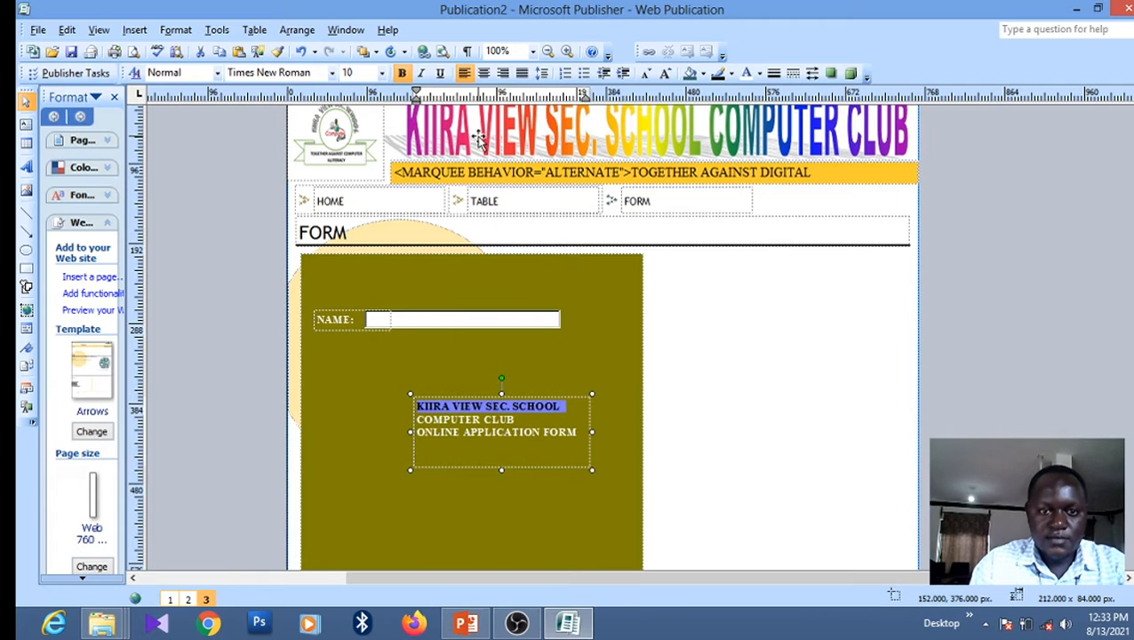
# Set the KIIRA VIEW SEC. SCHOOL line to 12 pt and move the widened heading to the panel top
pyautogui.click(384, 74)
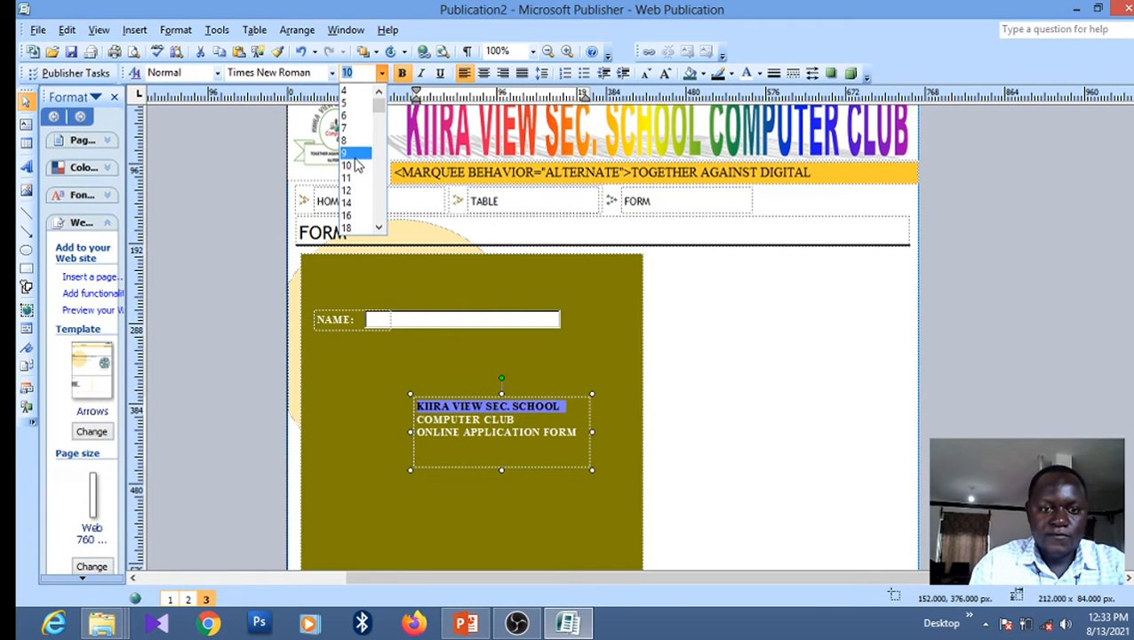
pyautogui.click(355, 197)
pyautogui.click(532, 513)
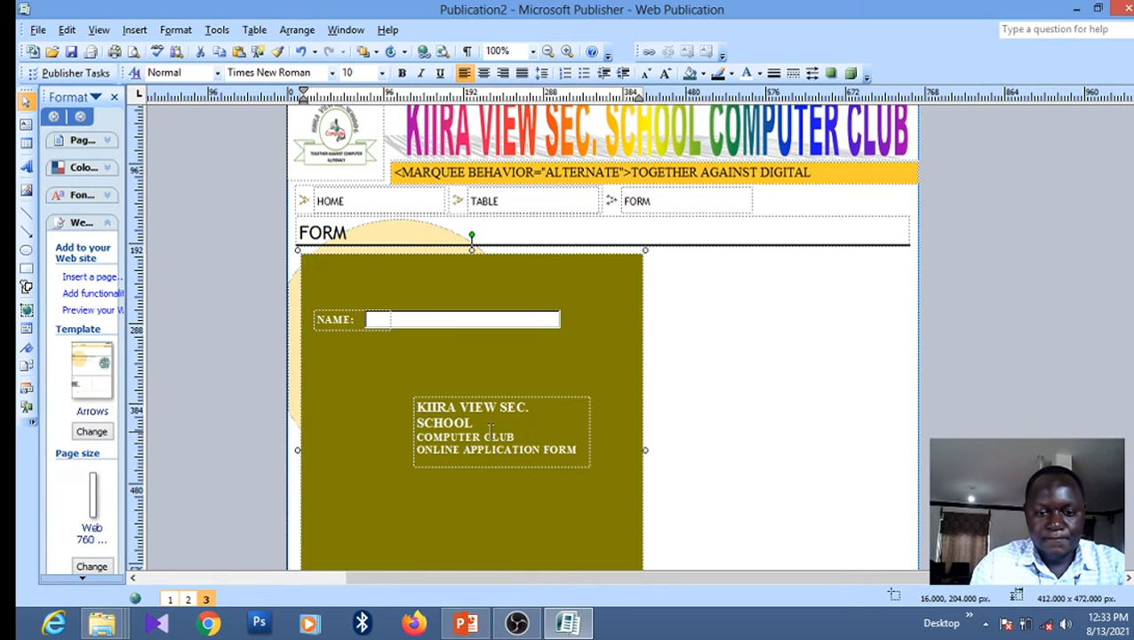
pyautogui.click(588, 430)
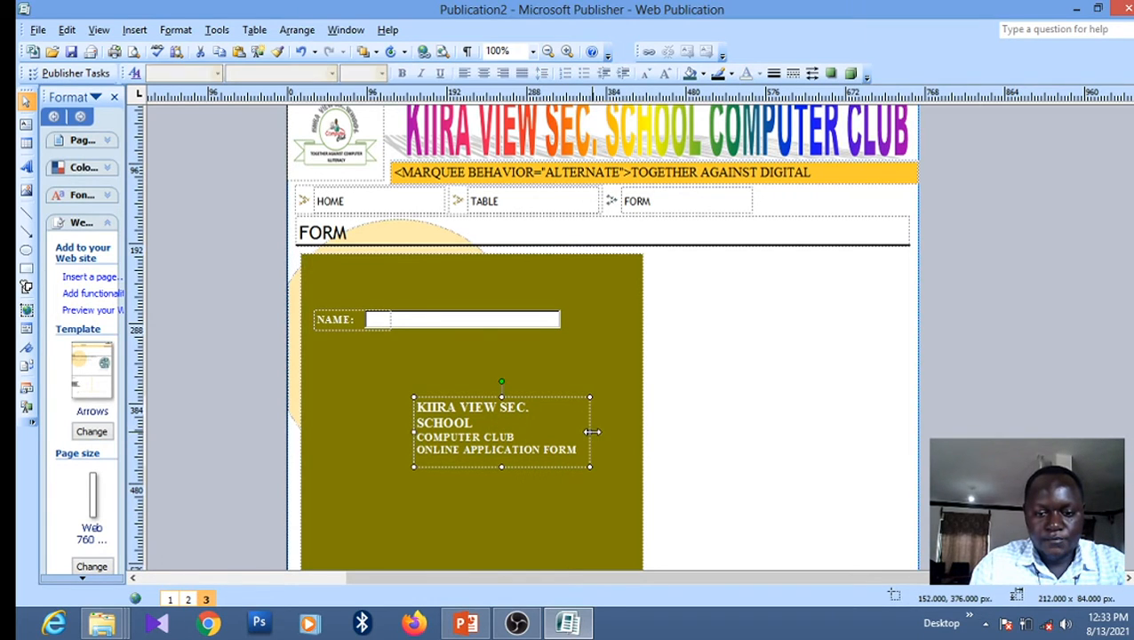
pyautogui.moveTo(601, 431); pyautogui.dragTo(623, 433)
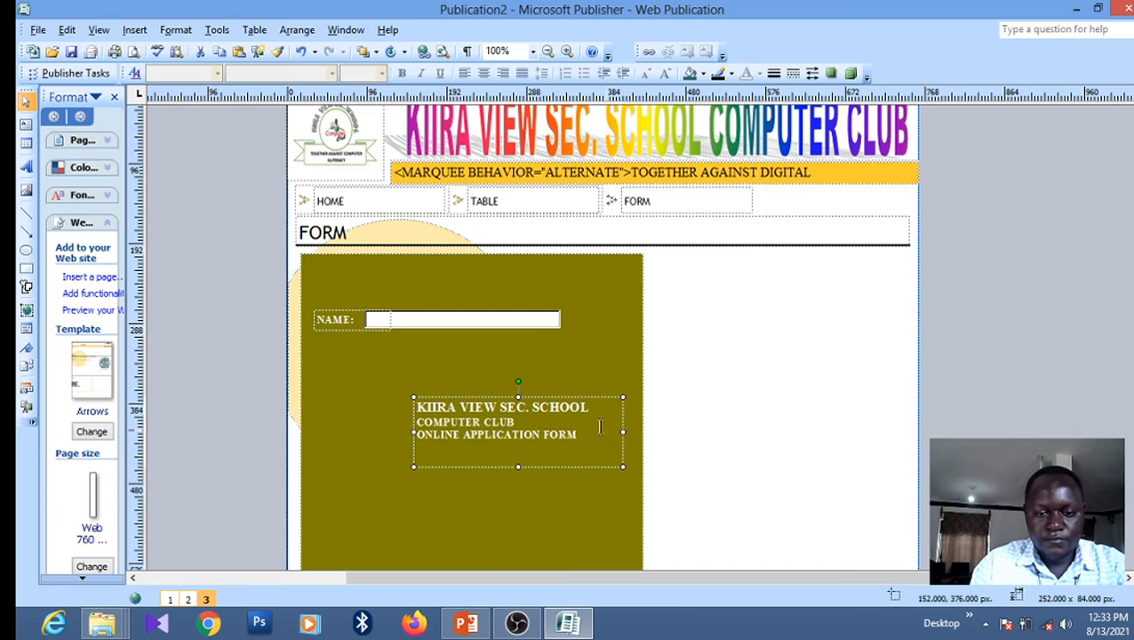
pyautogui.moveTo(555, 399); pyautogui.dragTo(464, 261)
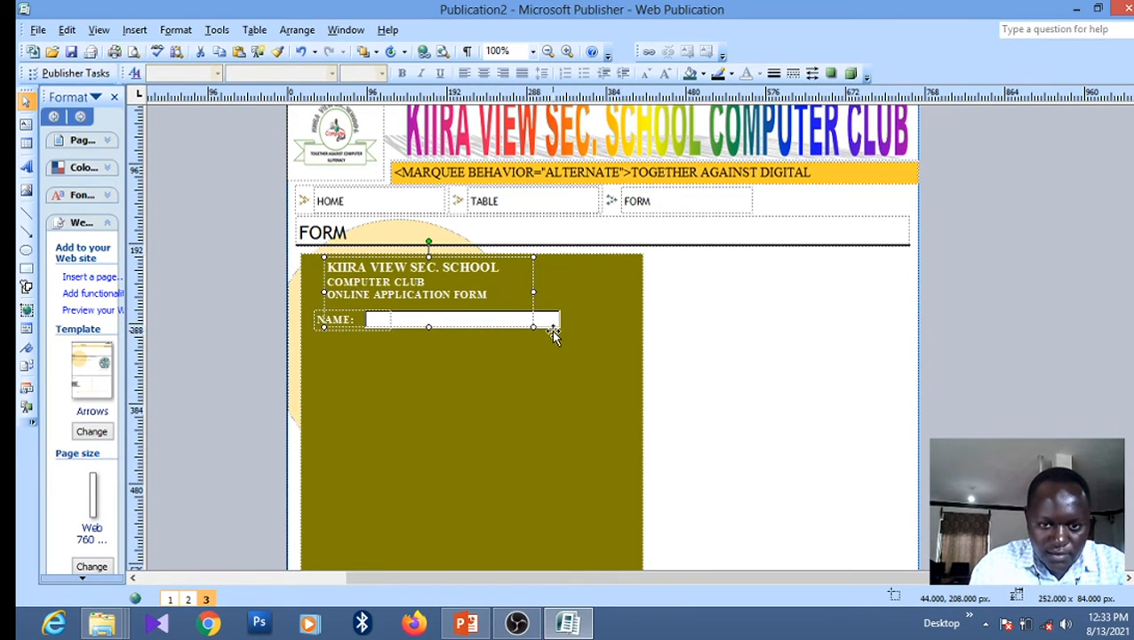
# Lower the NAME field, shorten the heading box, align the NAME: label, and widen the field rightward
pyautogui.click(553, 324)
pyautogui.moveTo(554, 333); pyautogui.dragTo(555, 339)
pyautogui.click(534, 301)
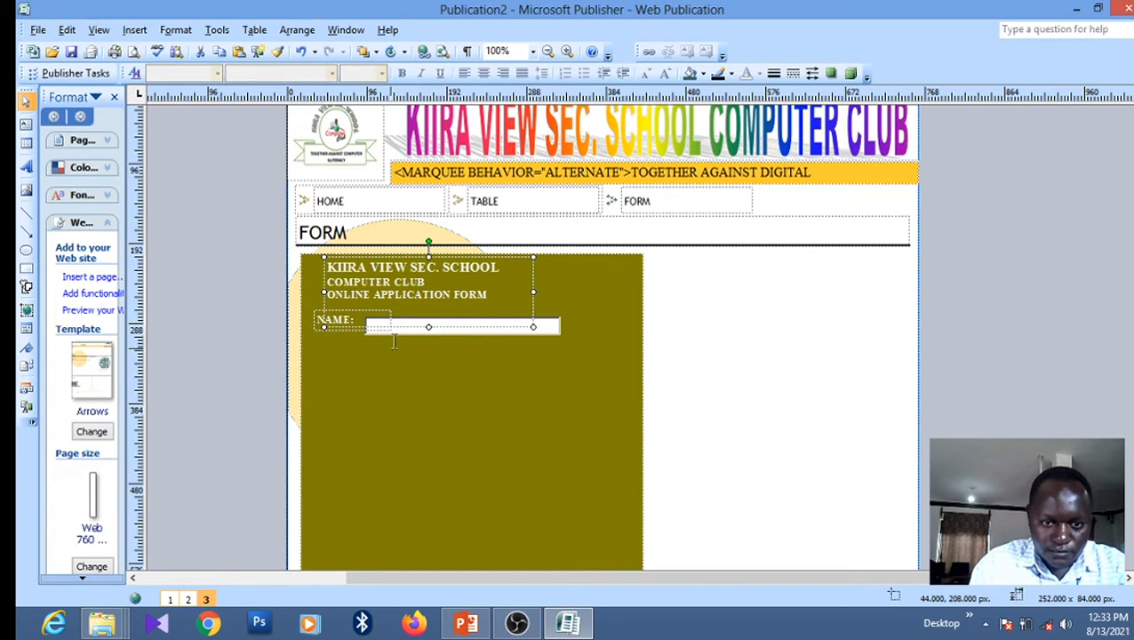
pyautogui.moveTo(427, 326); pyautogui.dragTo(428, 307)
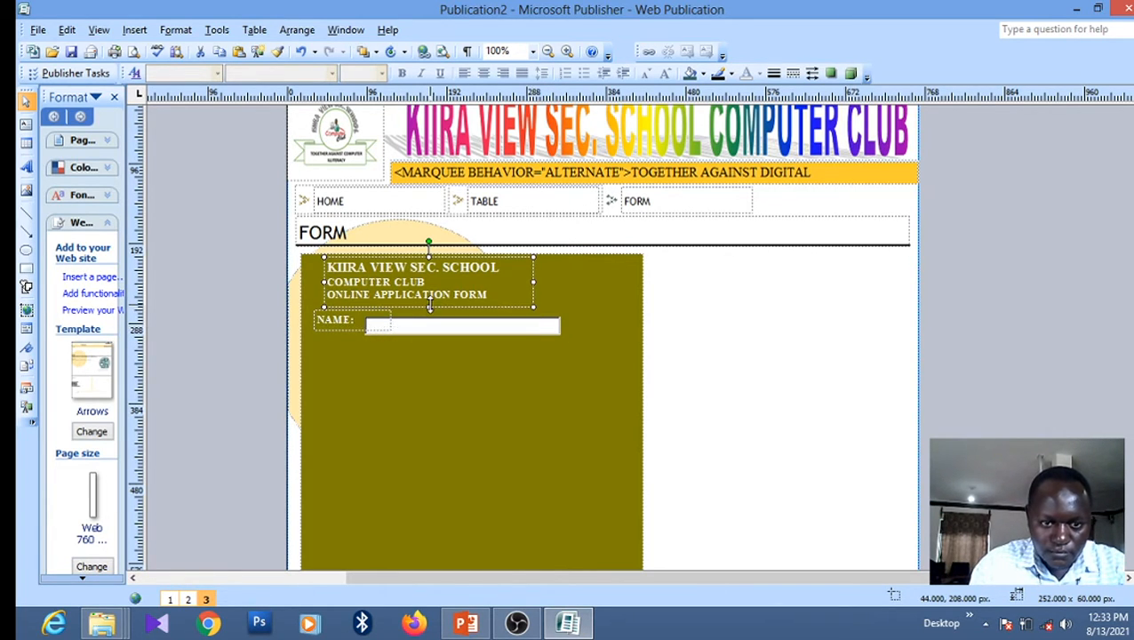
pyautogui.click(360, 329)
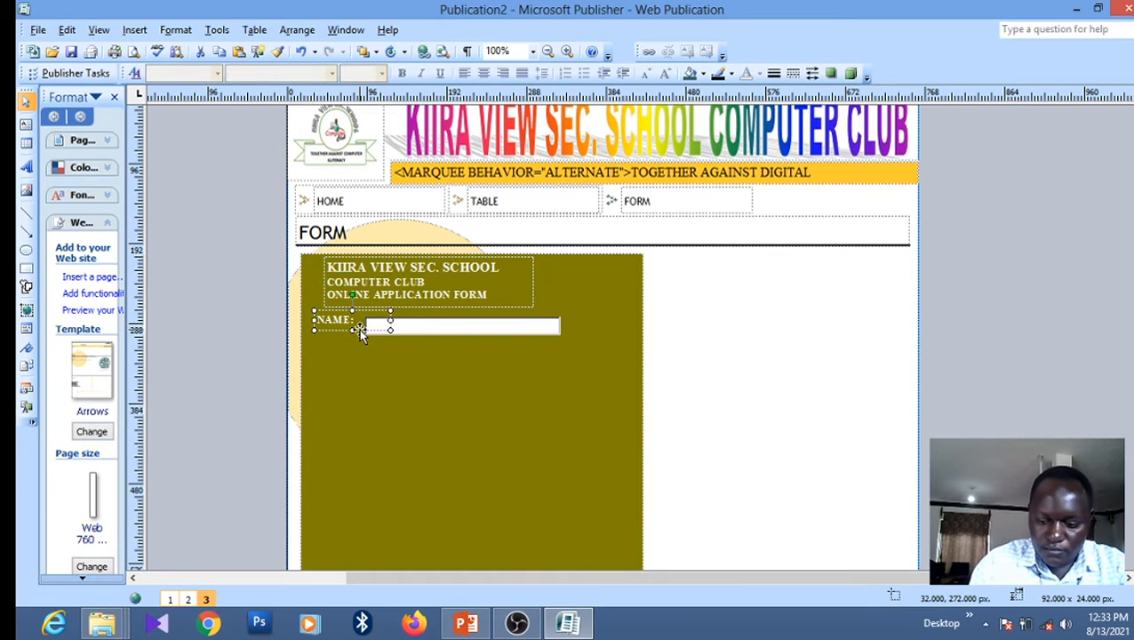
pyautogui.press('Down')
pyautogui.press('Down')
pyautogui.press('Down')
pyautogui.press('Down')
pyautogui.press('Down')
pyautogui.press('Down')
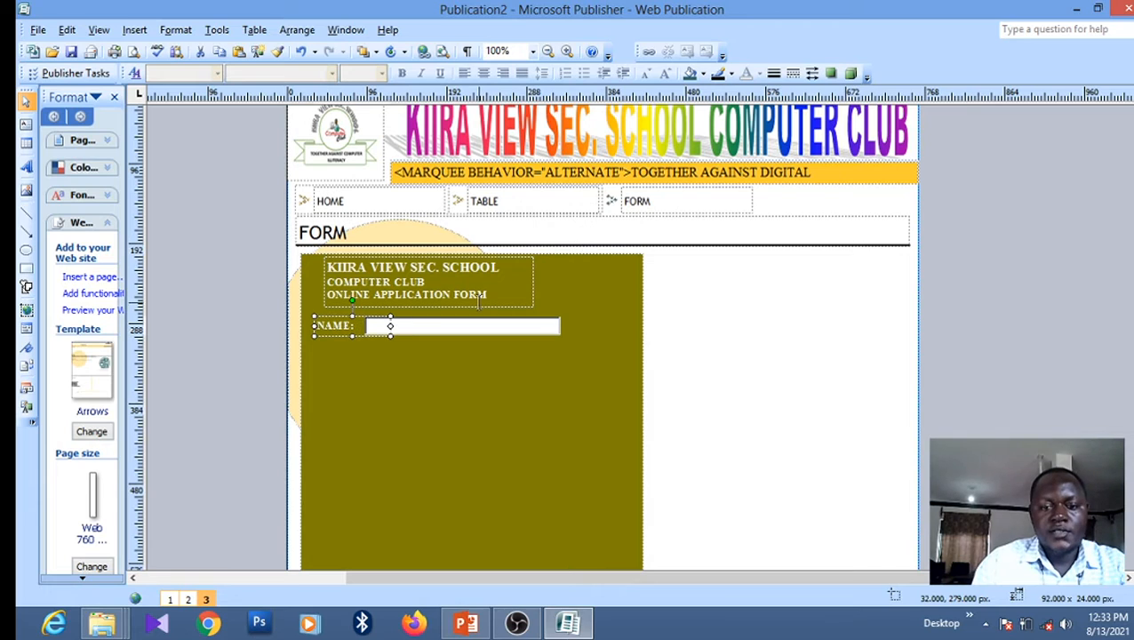
pyautogui.click(533, 327)
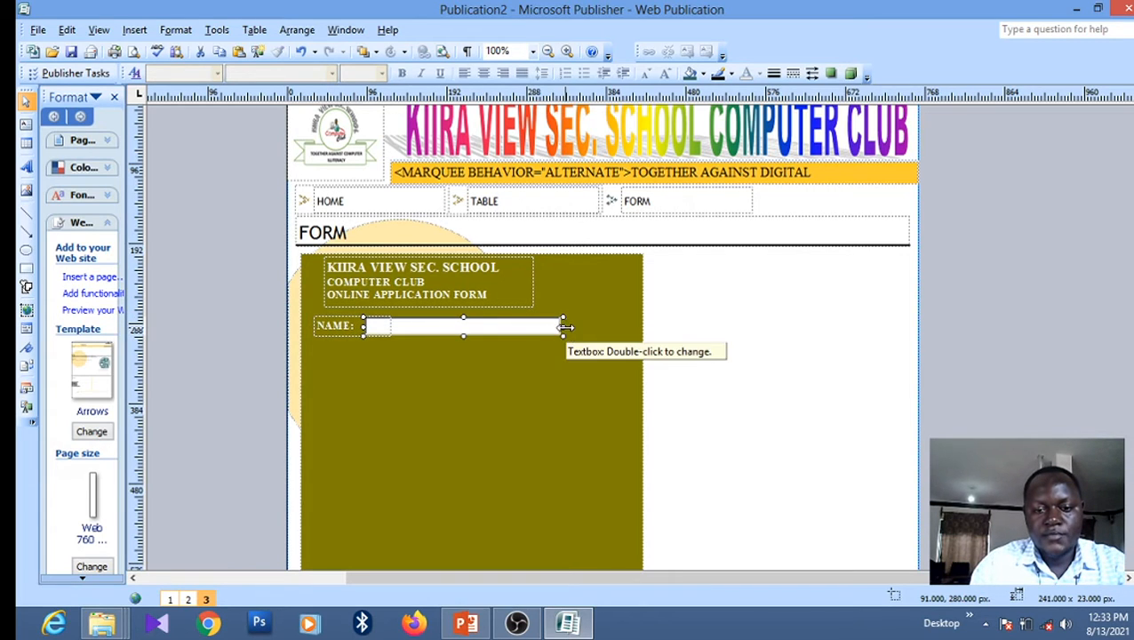
pyautogui.moveTo(564, 325); pyautogui.dragTo(603, 326)
pyautogui.click(569, 384)
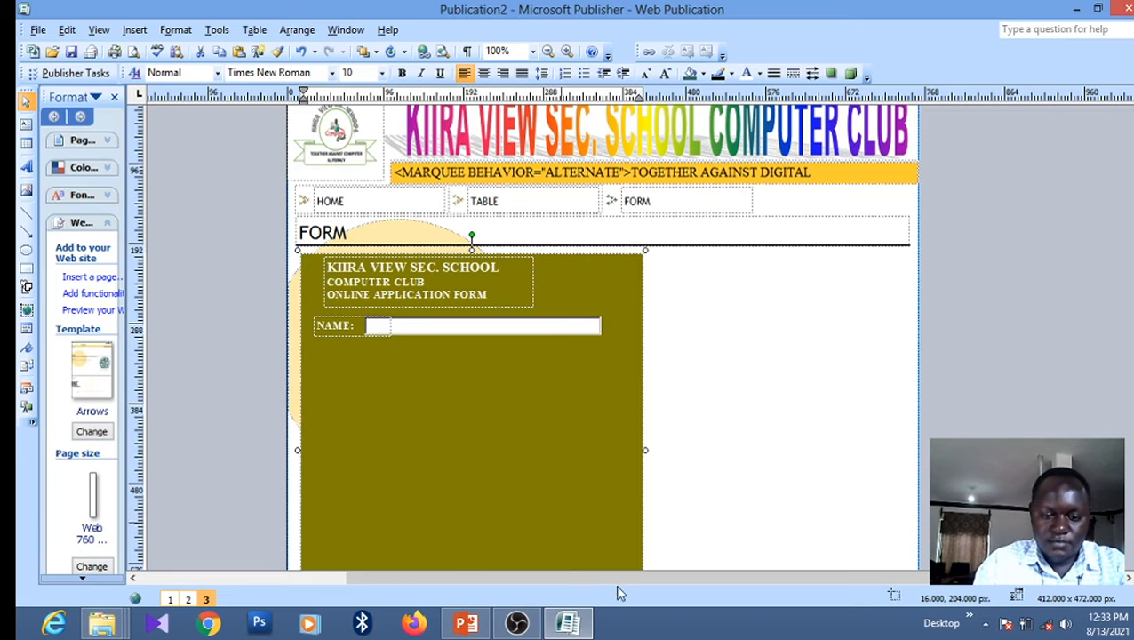
# Check the PowerPoint task requirements, then return to Publisher and select the NAME: label
pyautogui.click(464, 624)
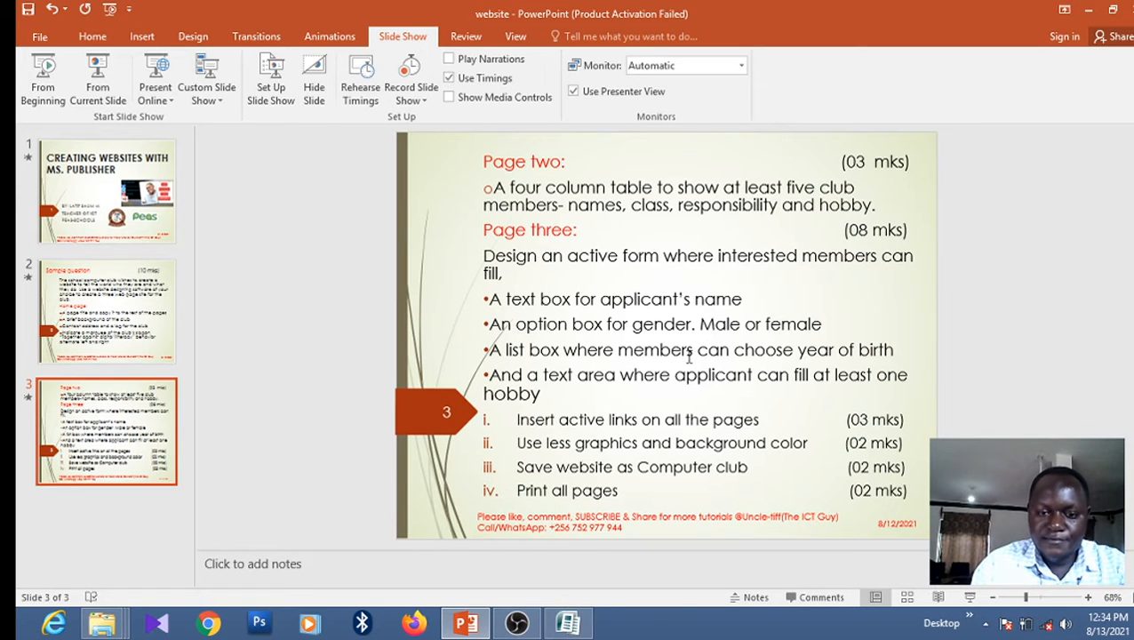
pyautogui.click(568, 622)
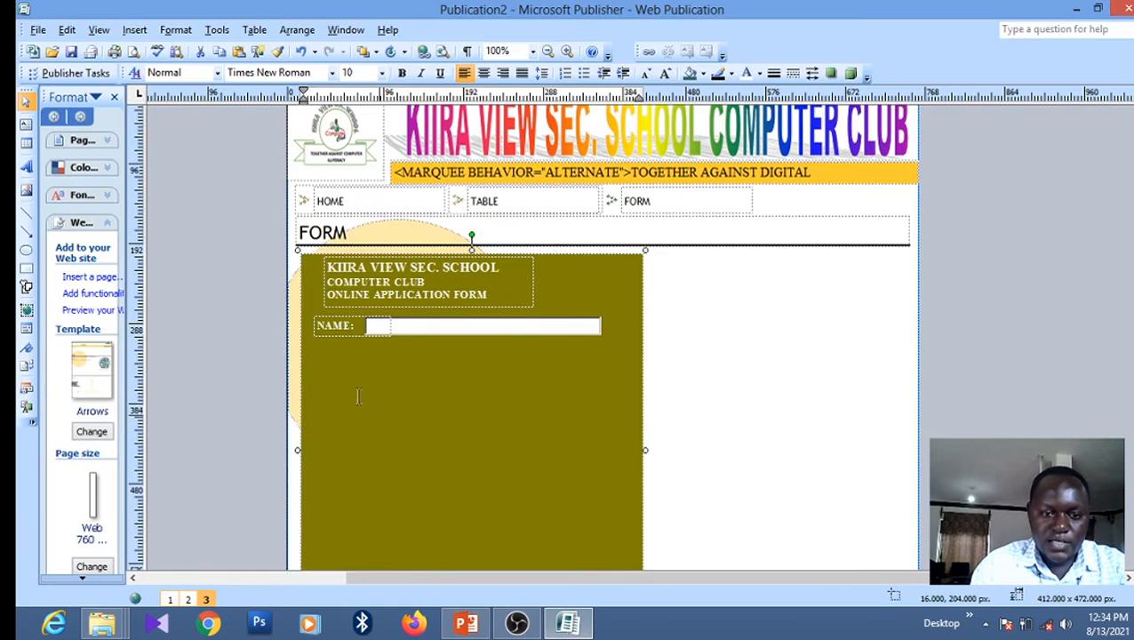
pyautogui.click(334, 332)
# Copy the NAME: label to the row below, retype it as GENDER:, and narrow its box
pyautogui.rightClick(335, 333)
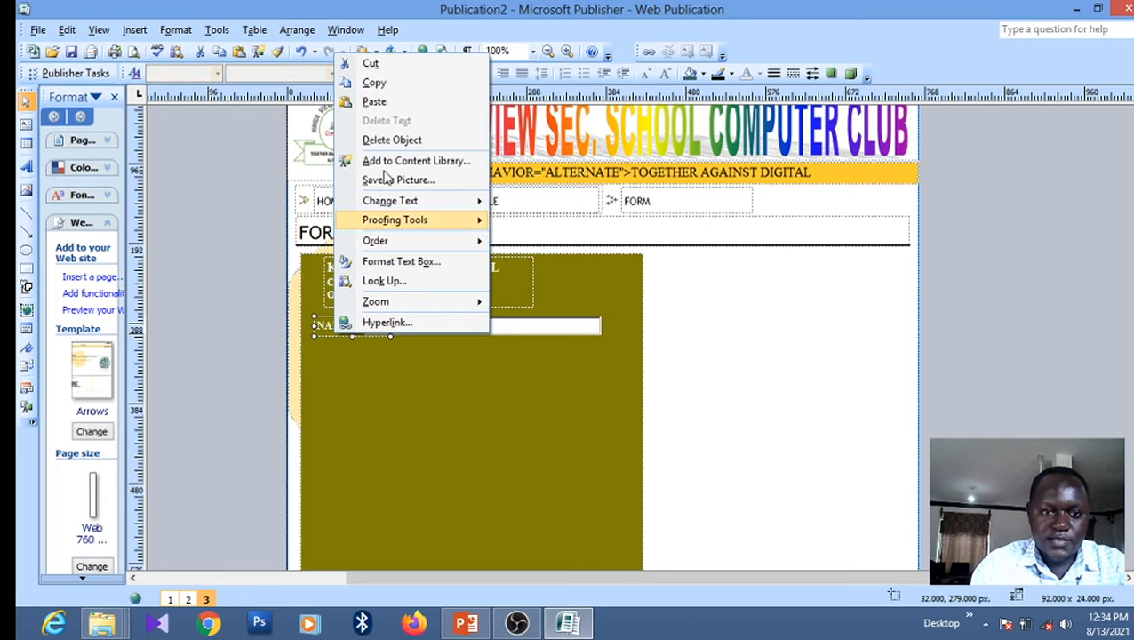
pyautogui.click(374, 83)
pyautogui.rightClick(397, 407)
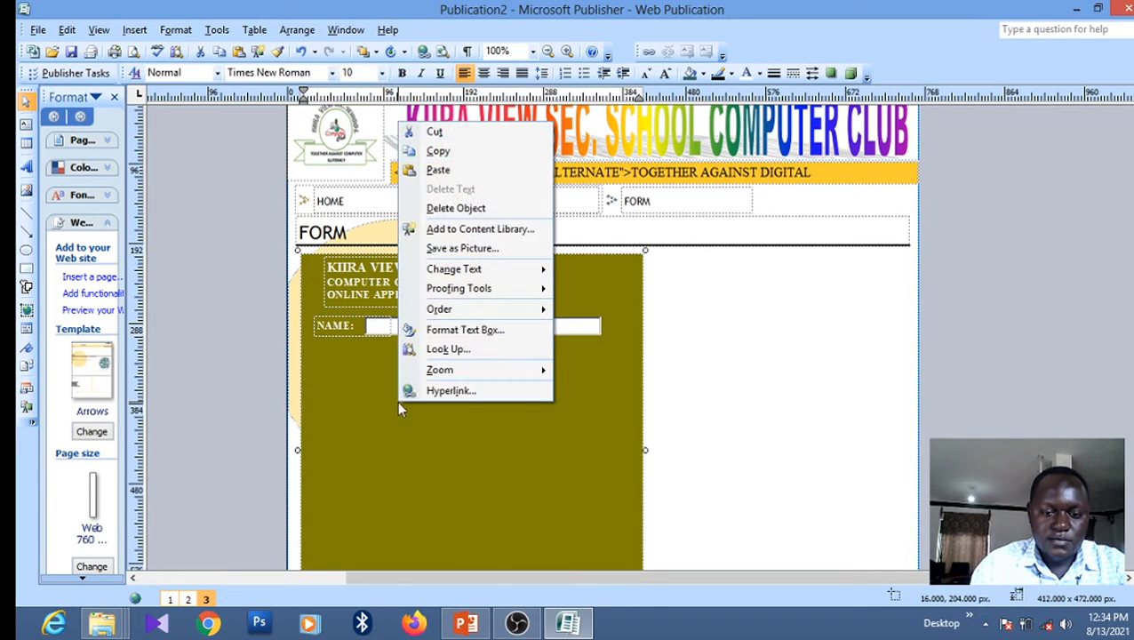
pyautogui.click(469, 171)
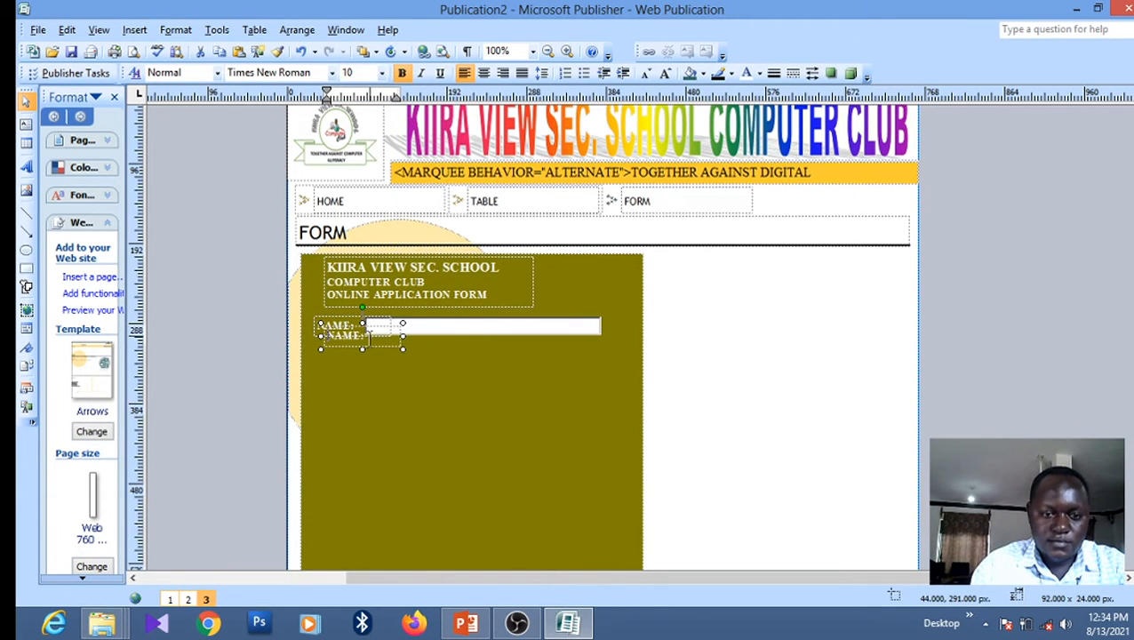
pyautogui.moveTo(370, 352); pyautogui.dragTo(360, 371)
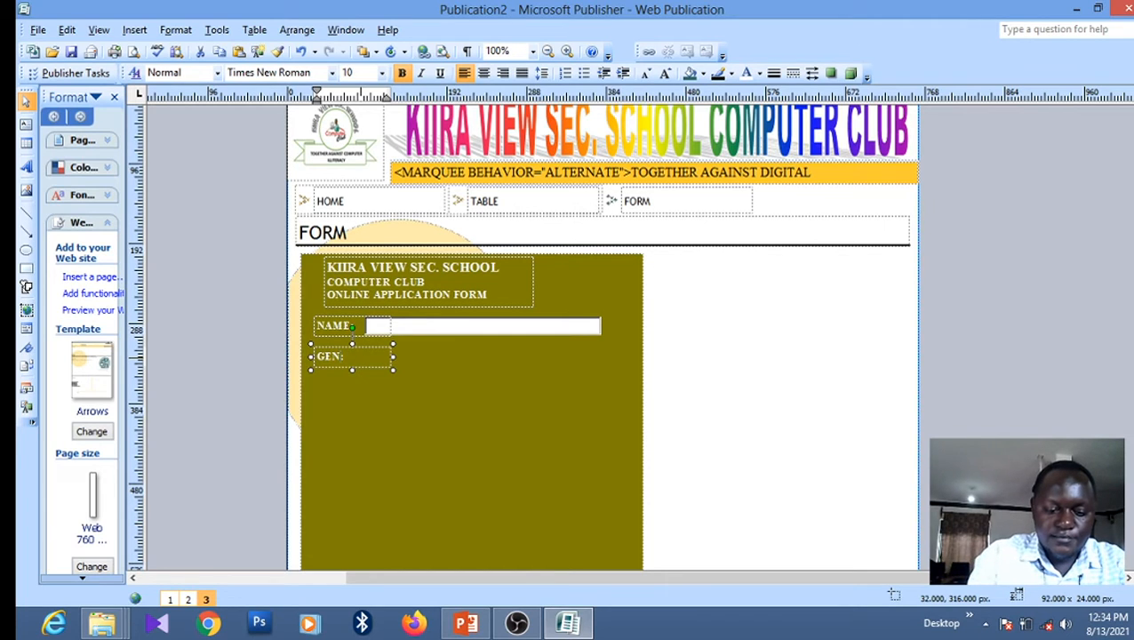
pyautogui.write('DER')
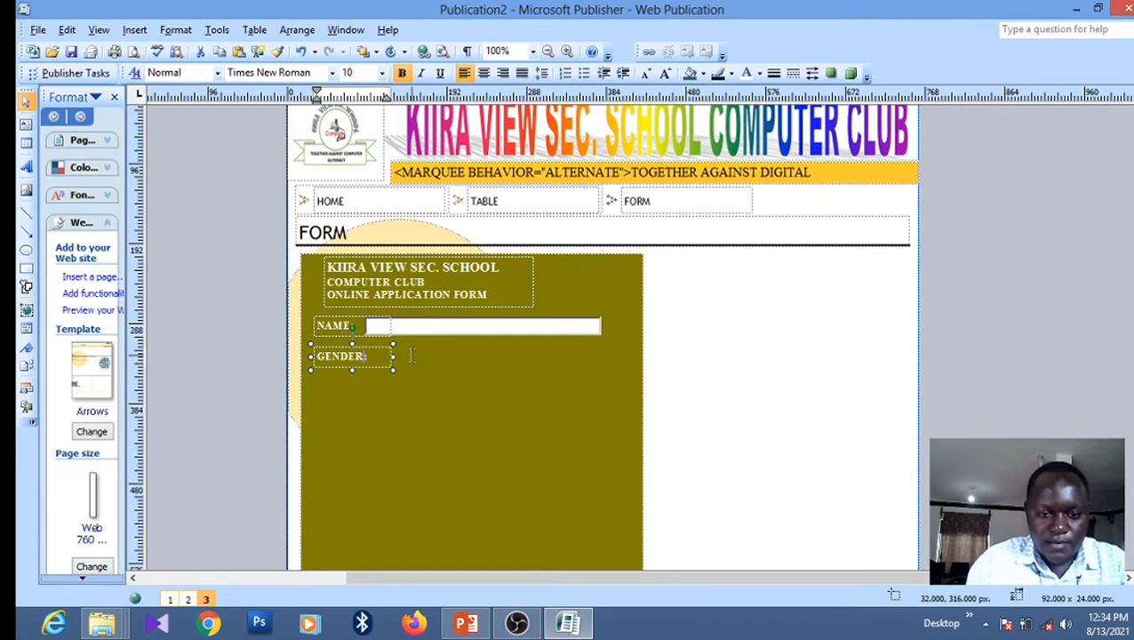
pyautogui.moveTo(391, 356); pyautogui.dragTo(375, 357)
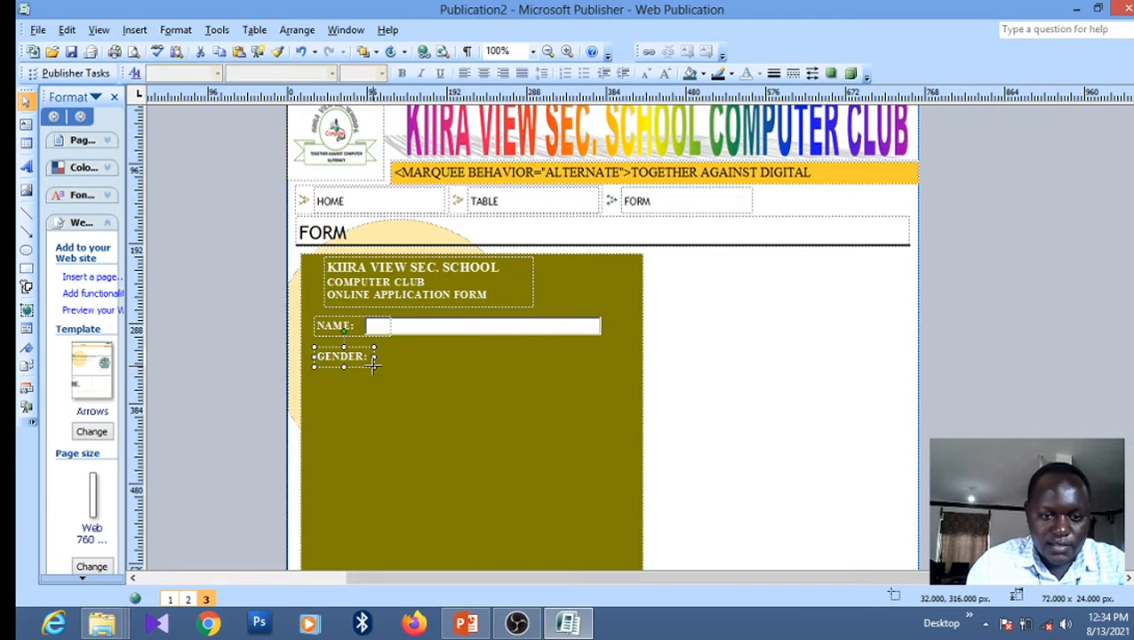
# Paste a copy of the GENDER: label to its right and start the FEMALE: text in it
pyautogui.rightClick(372, 366)
pyautogui.click(414, 116)
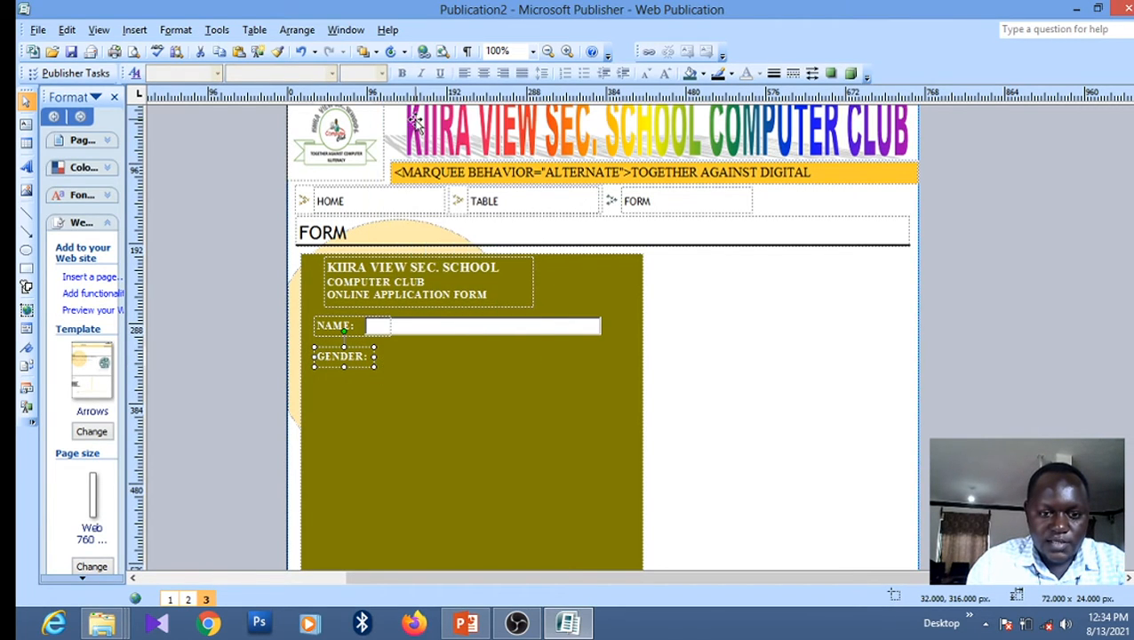
pyautogui.rightClick(439, 373)
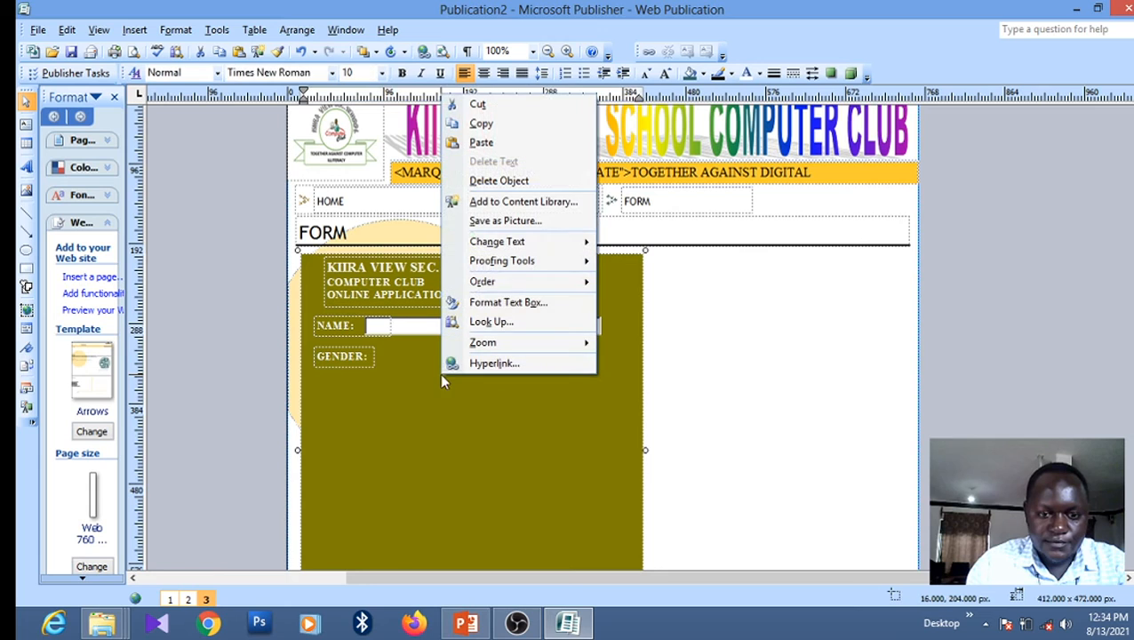
pyautogui.click(481, 143)
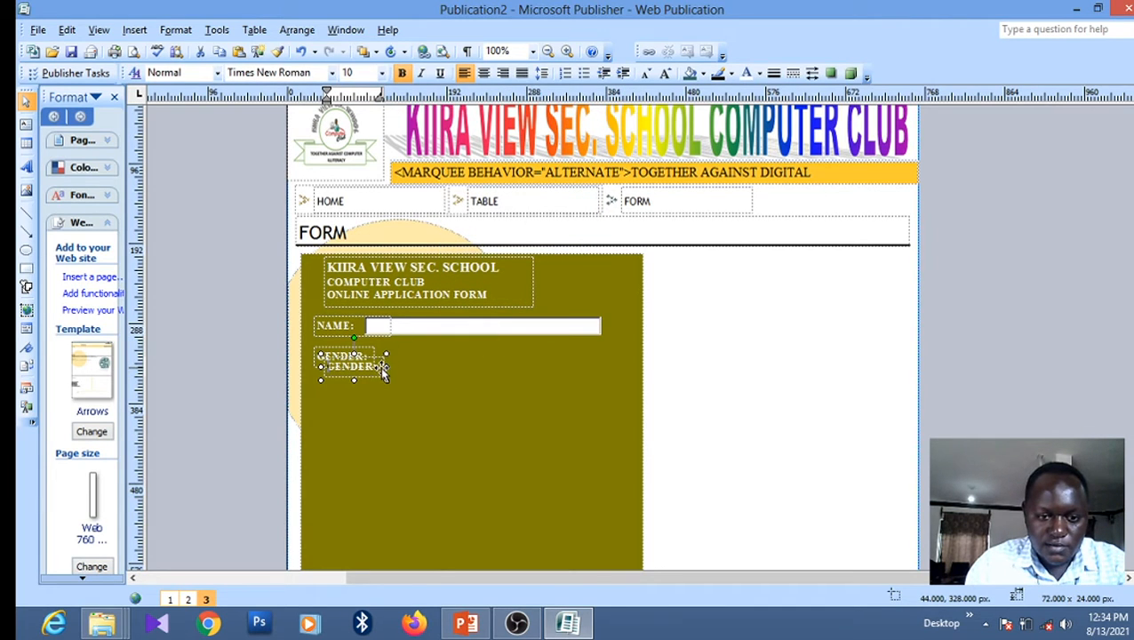
pyautogui.moveTo(384, 366); pyautogui.dragTo(582, 371)
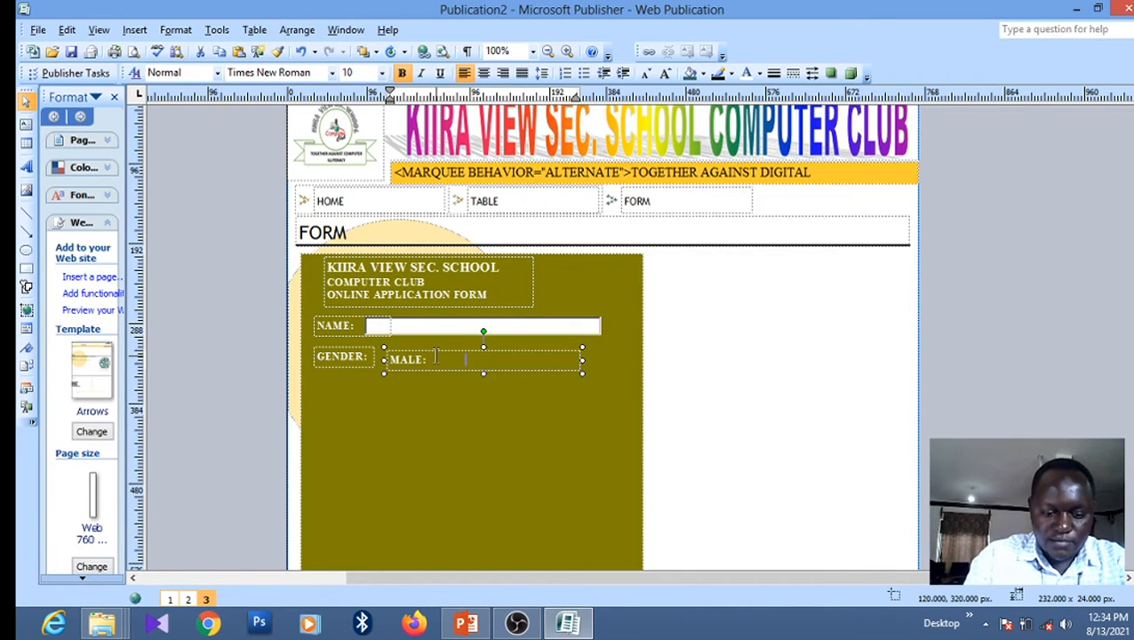
pyautogui.write('FEMALE:')
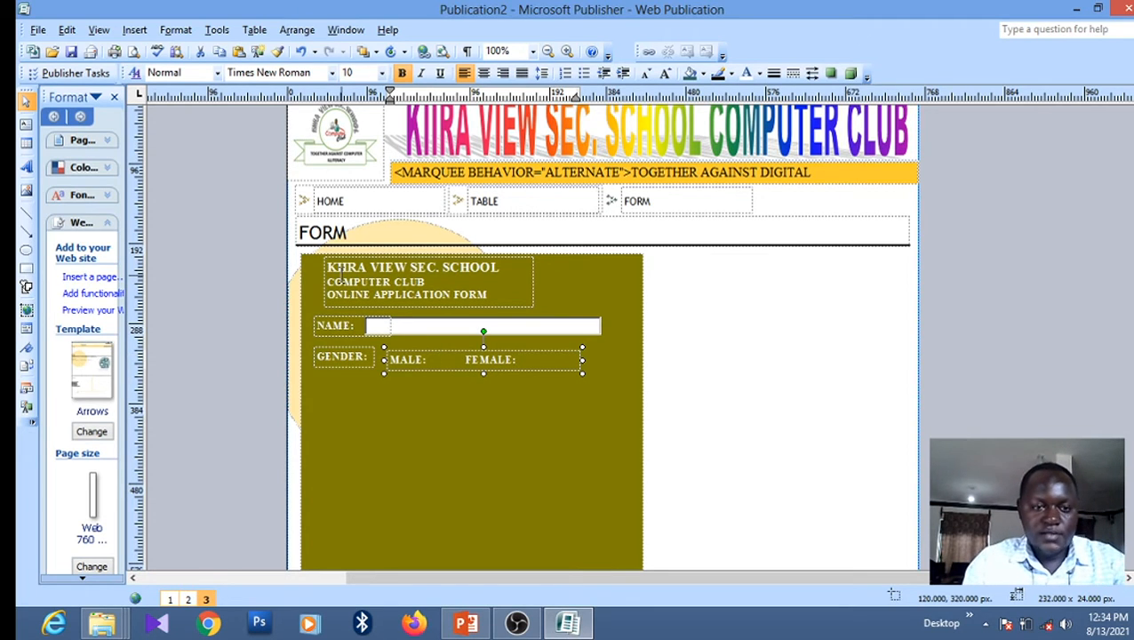
# Insert an option button form control into the gender row
pyautogui.click(142, 33)
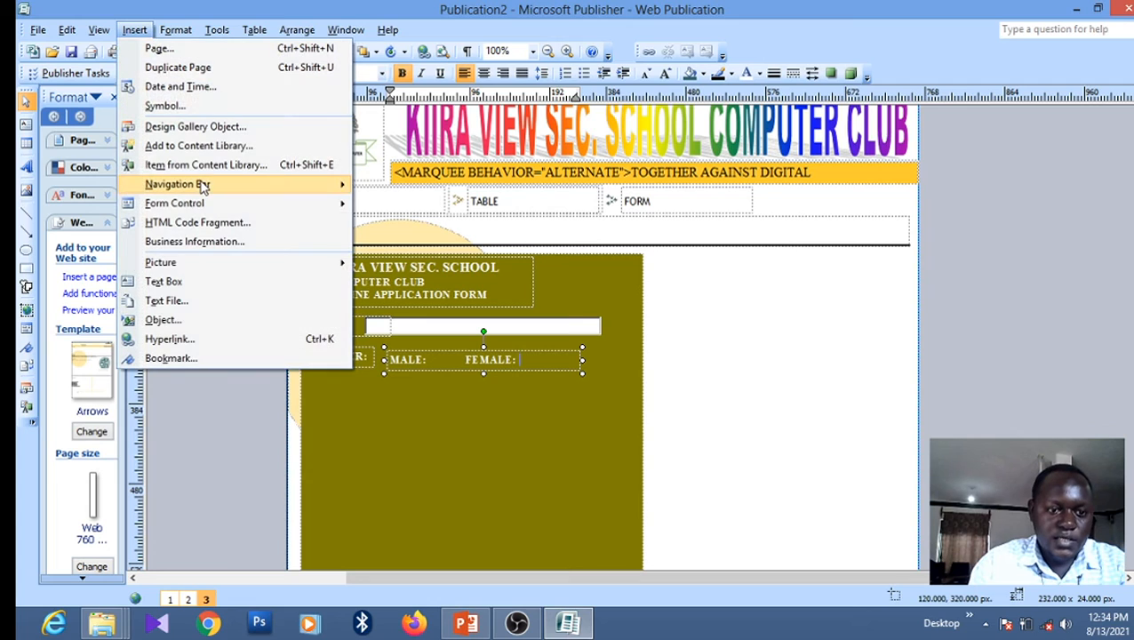
pyautogui.moveTo(197, 203)
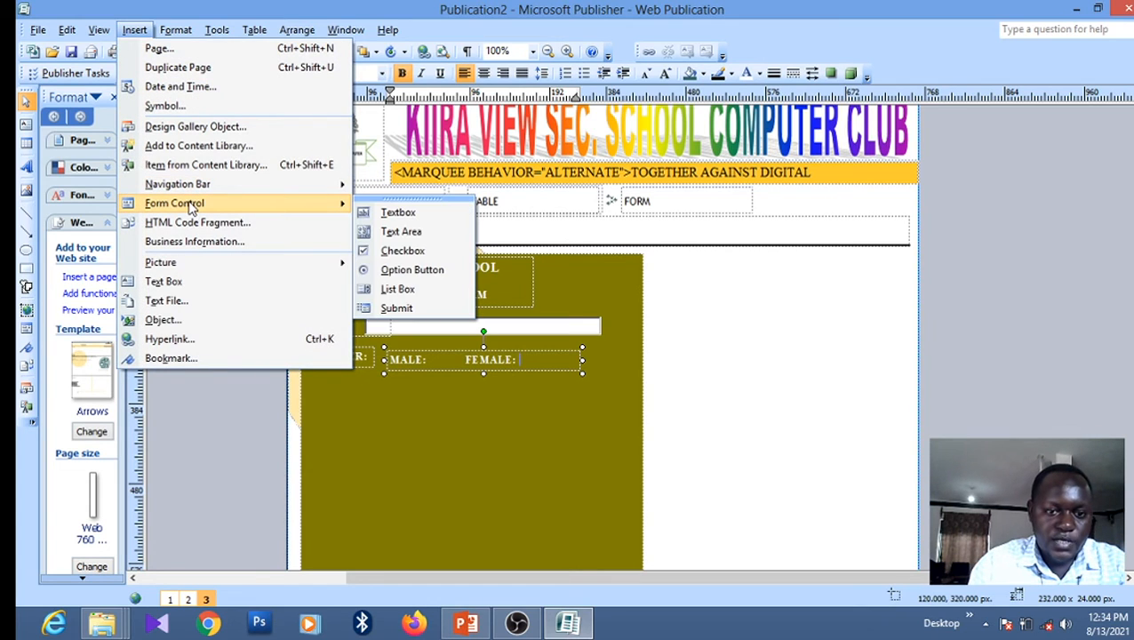
pyautogui.click(410, 270)
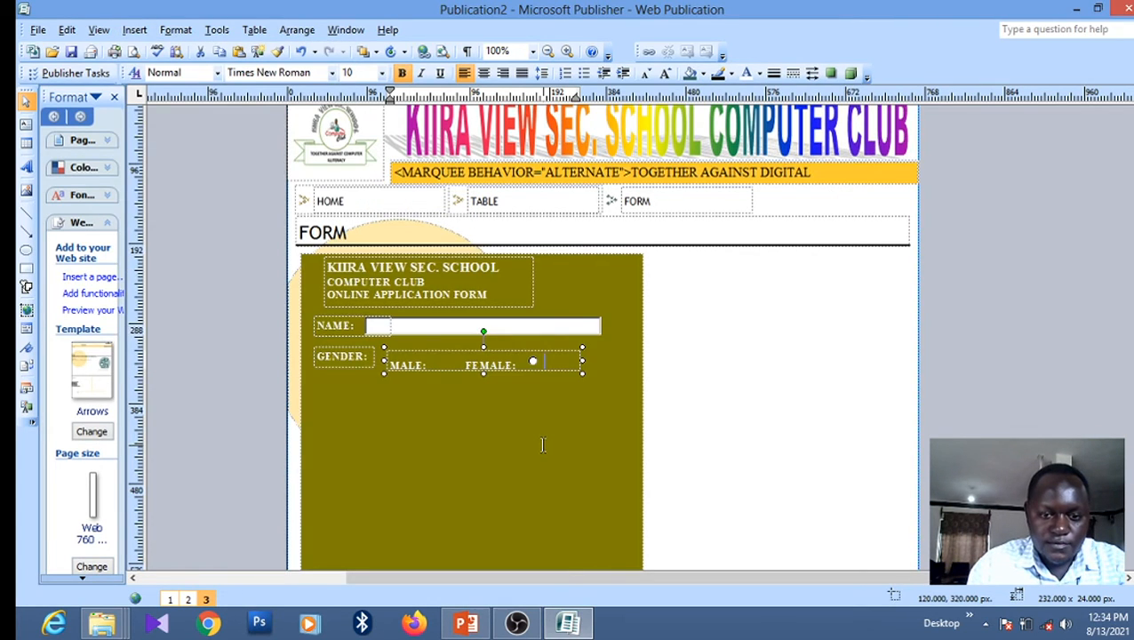
pyautogui.doubleClick(533, 362)
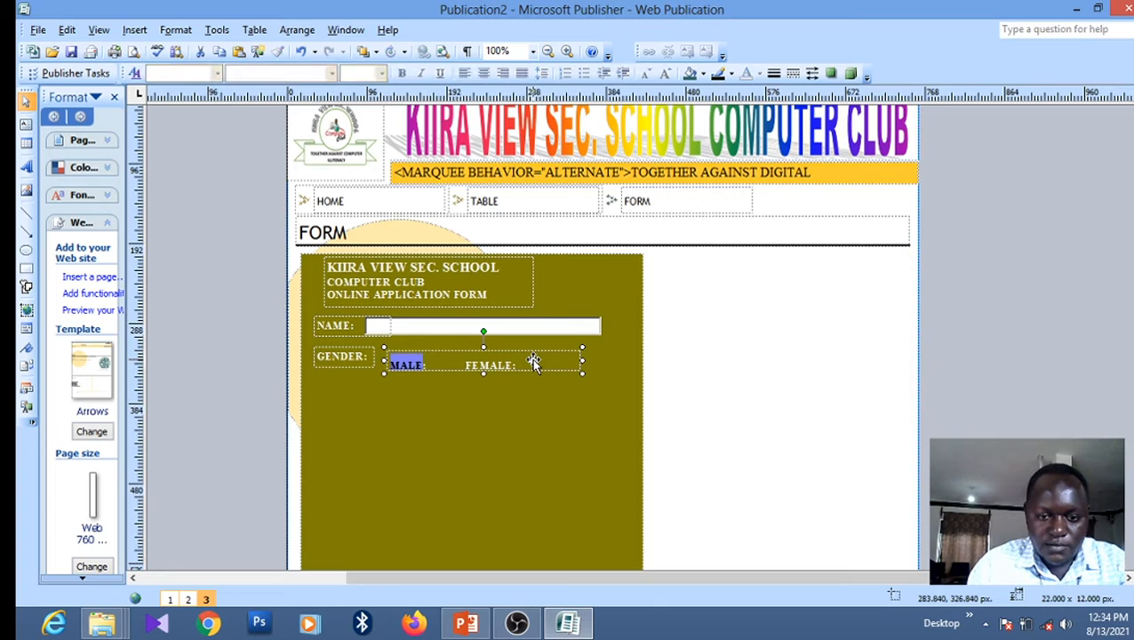
pyautogui.click(533, 365)
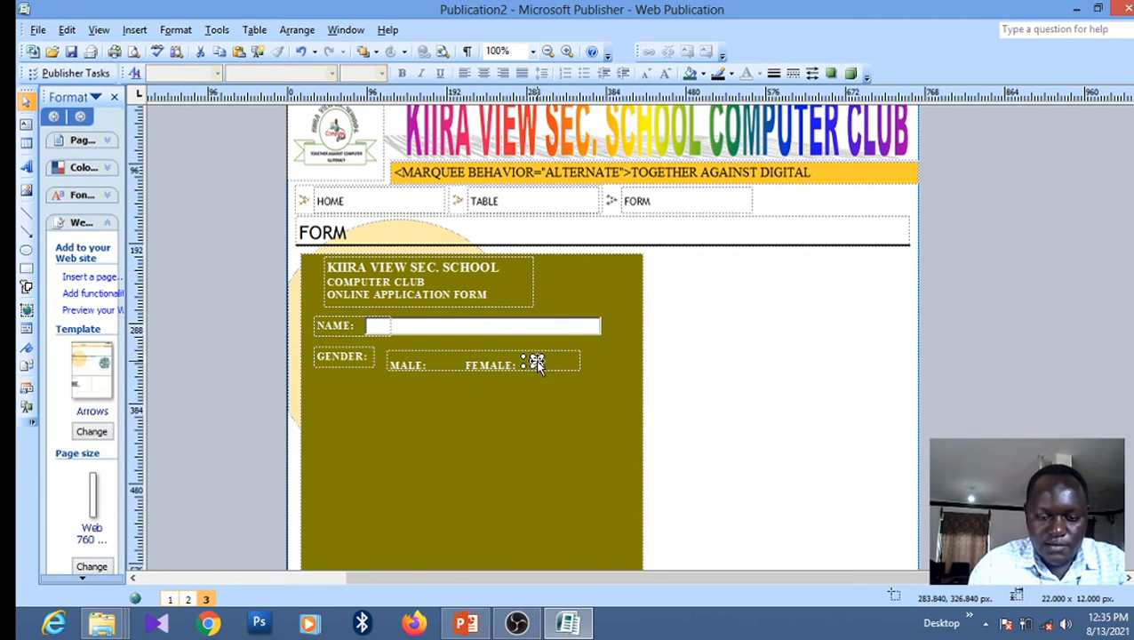
# Duplicate the option button and delete the misplaced one beside FEMALE
pyautogui.rightClick(535, 360)
pyautogui.click(592, 398)
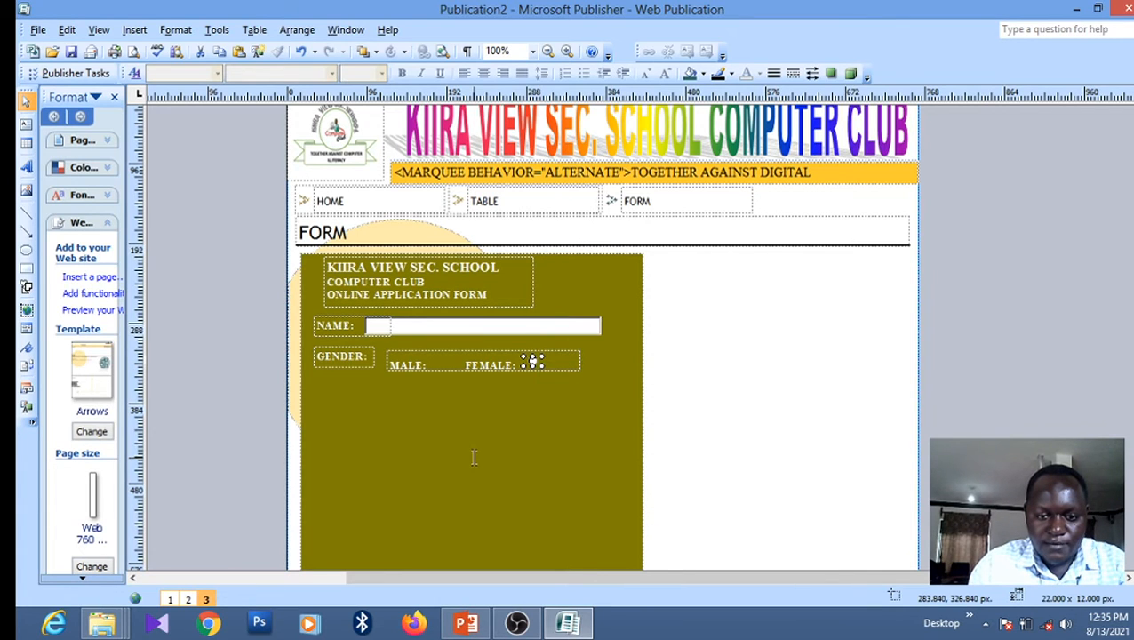
pyautogui.rightClick(472, 455)
pyautogui.click(514, 225)
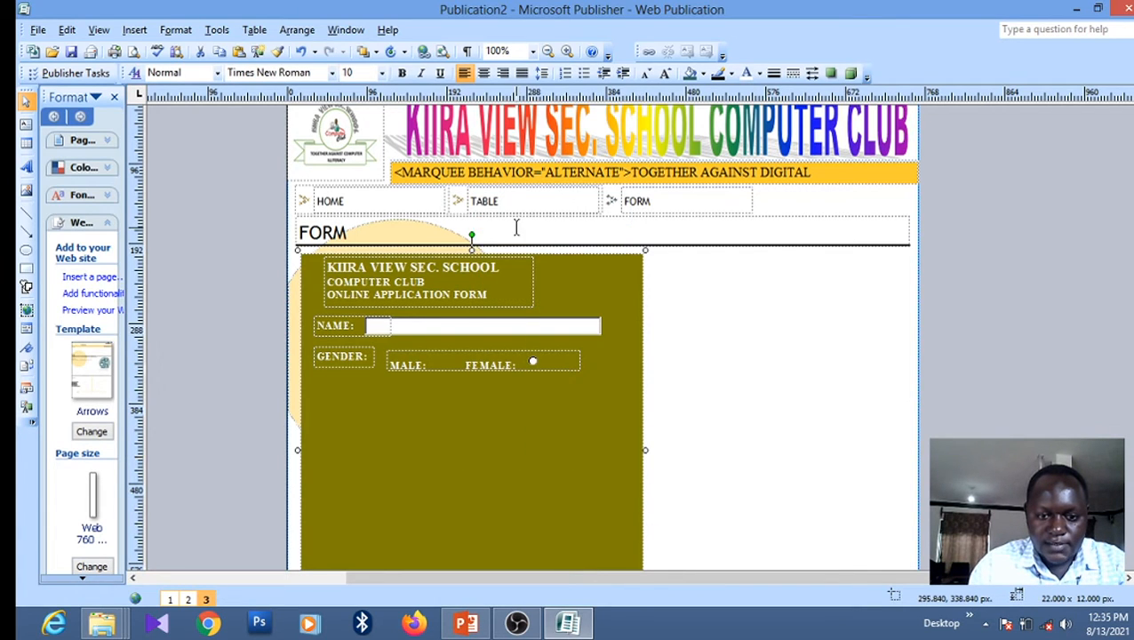
pyautogui.moveTo(541, 368); pyautogui.dragTo(544, 460)
pyautogui.click(533, 361)
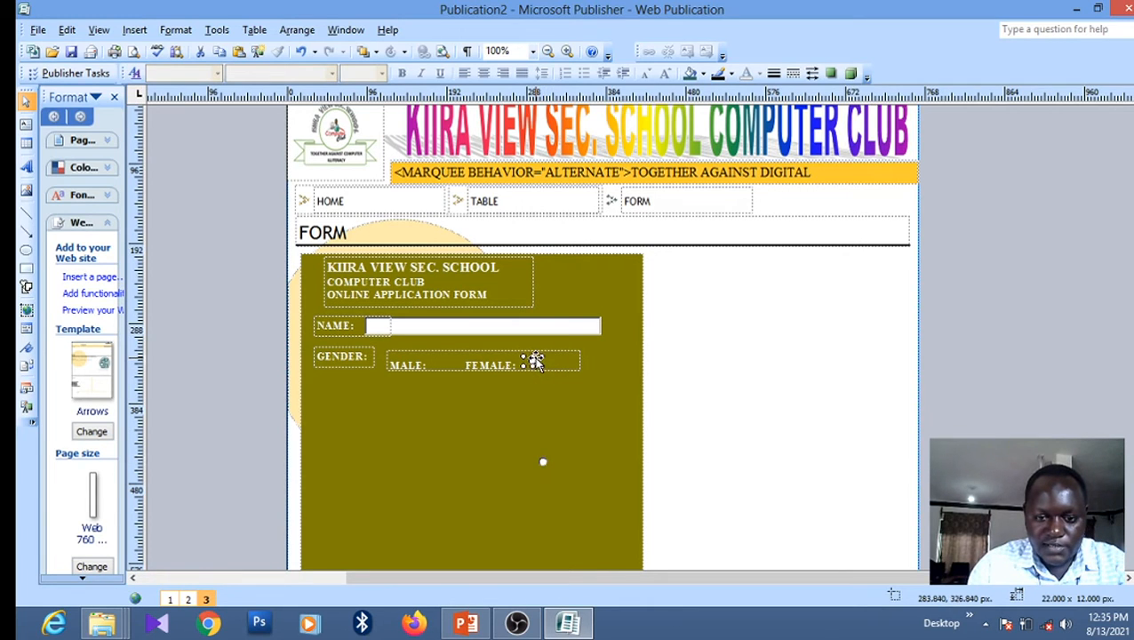
pyautogui.press('Delete')
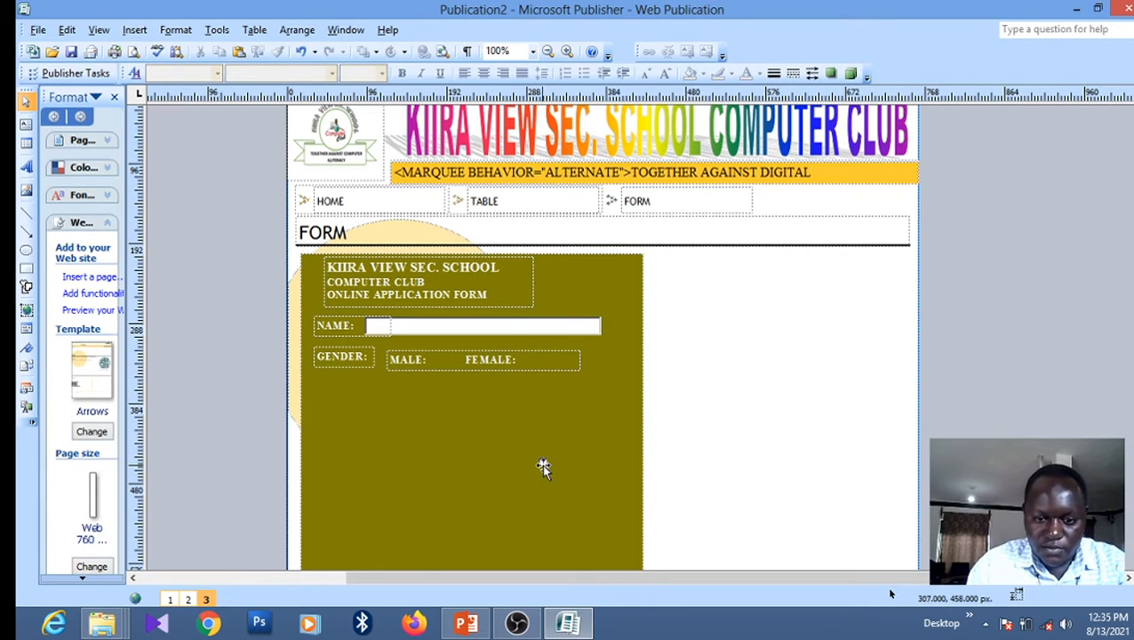
# Place option buttons right after MALE and FEMALE, and nudge the GENDER label down to align
pyautogui.rightClick(542, 463)
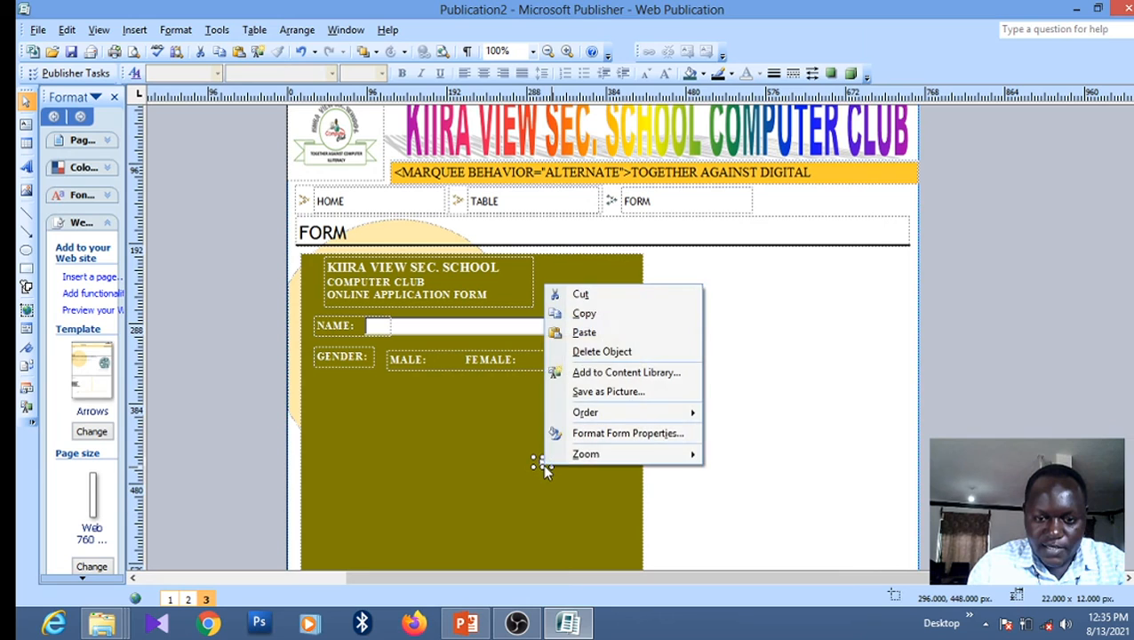
pyautogui.click(584, 313)
pyautogui.rightClick(450, 455)
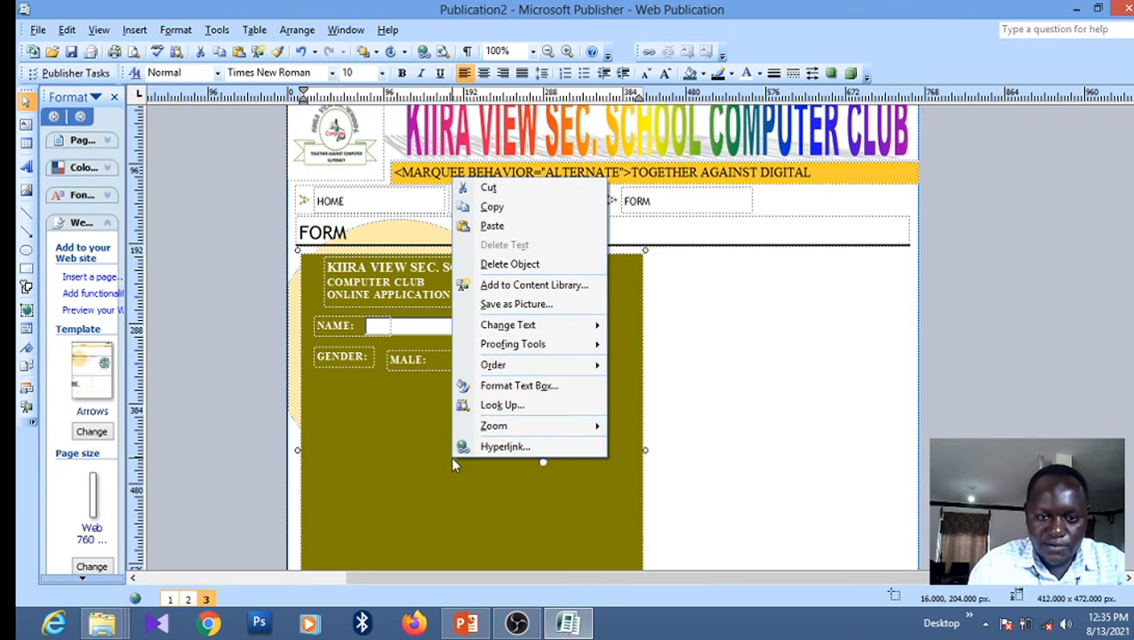
pyautogui.click(491, 228)
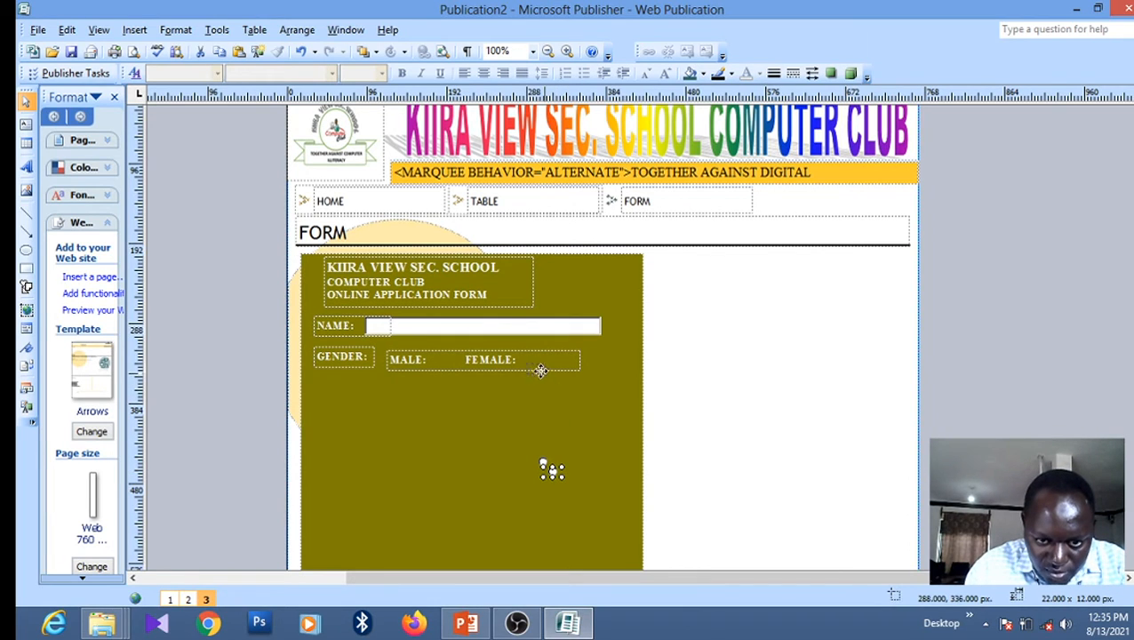
pyautogui.moveTo(533, 361); pyautogui.dragTo(533, 362)
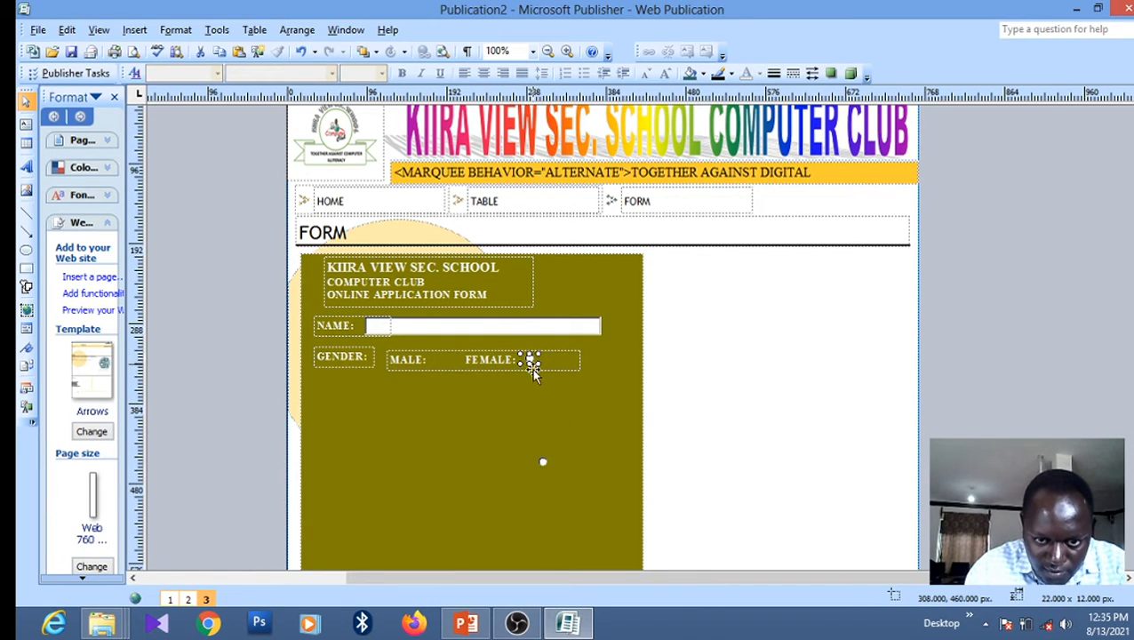
pyautogui.click(544, 462)
pyautogui.moveTo(544, 463); pyautogui.dragTo(435, 362)
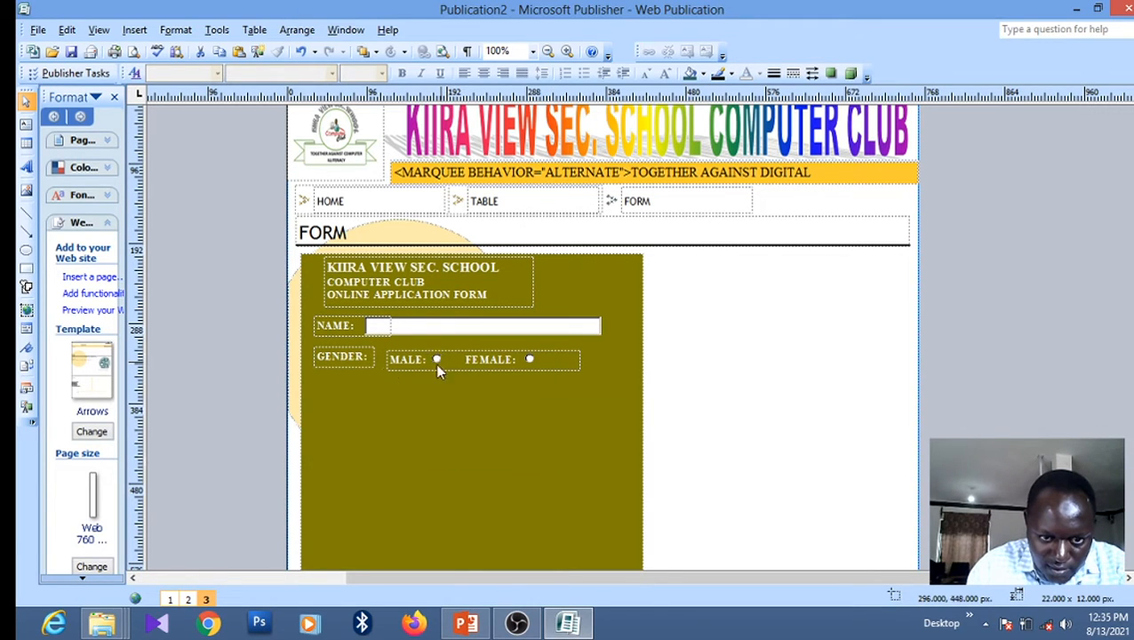
pyautogui.click(354, 368)
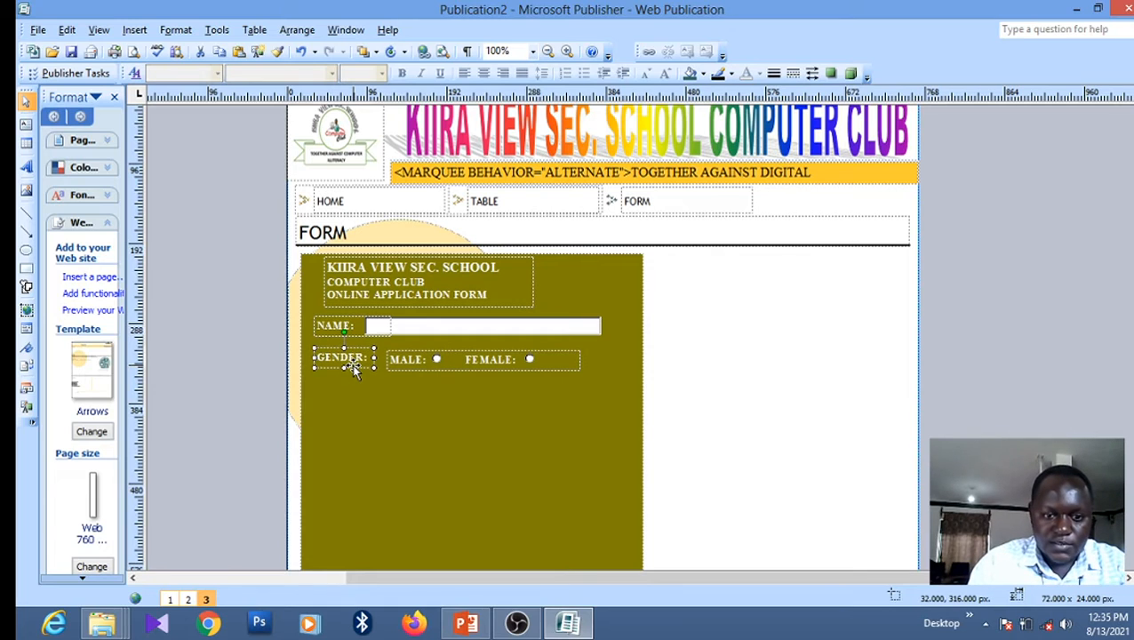
pyautogui.press('Down')
pyautogui.press('Down')
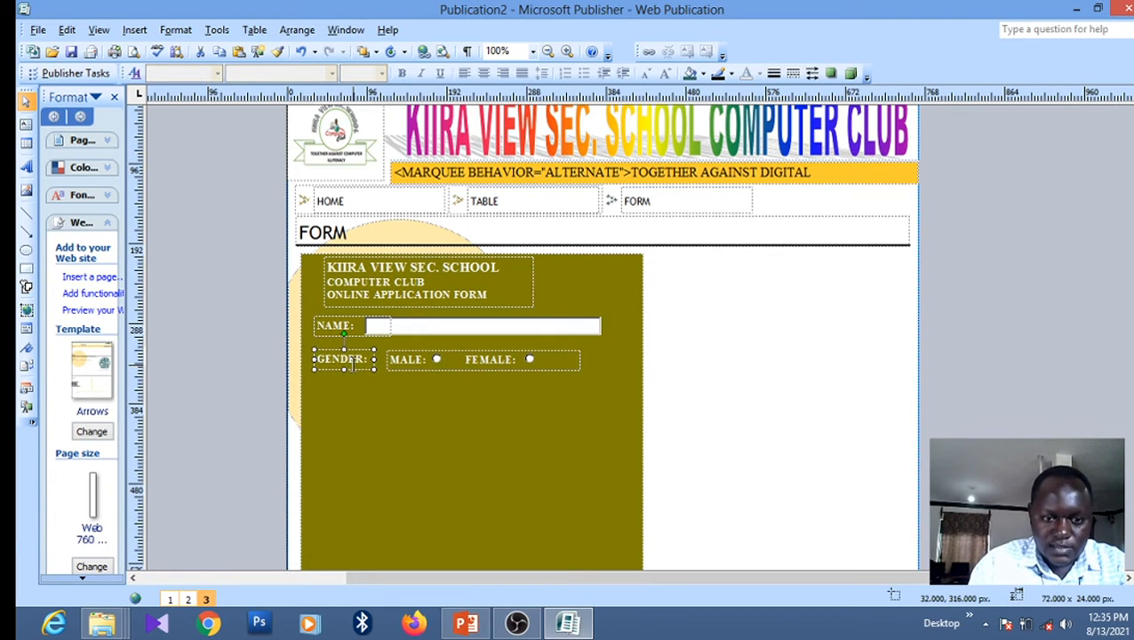
pyautogui.click(568, 629)
pyautogui.click(471, 625)
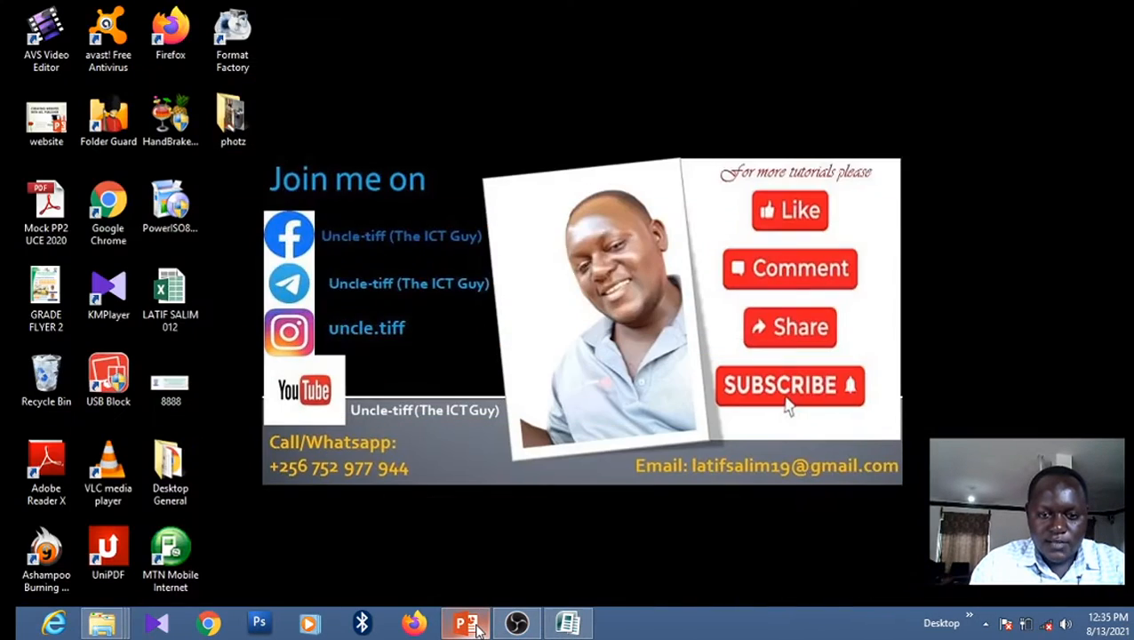
pyautogui.click(468, 626)
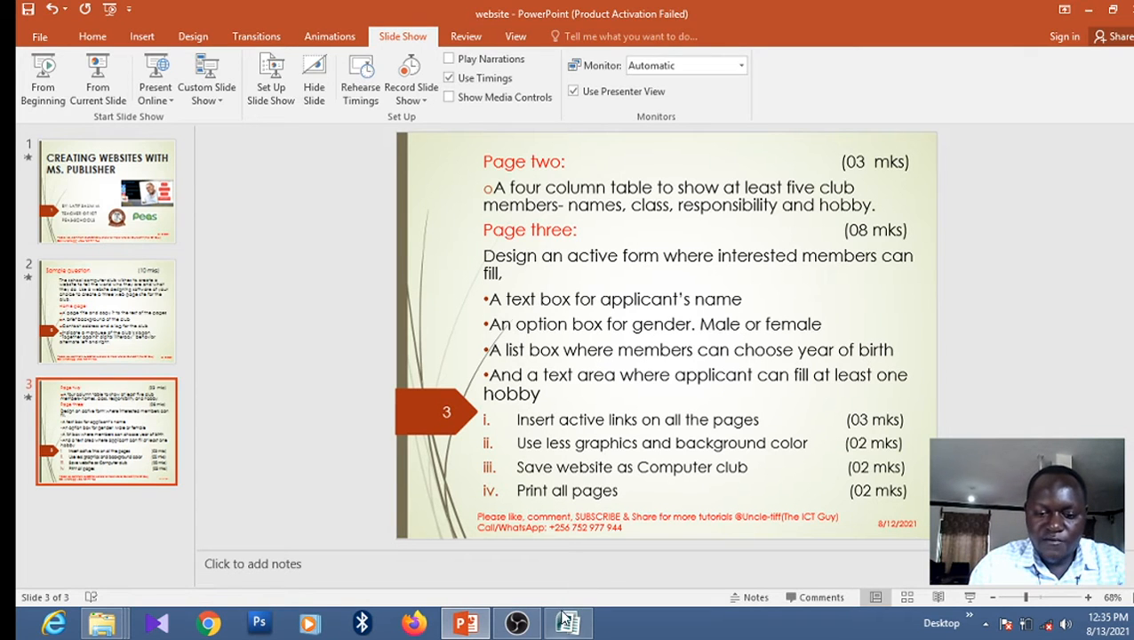
pyautogui.click(561, 627)
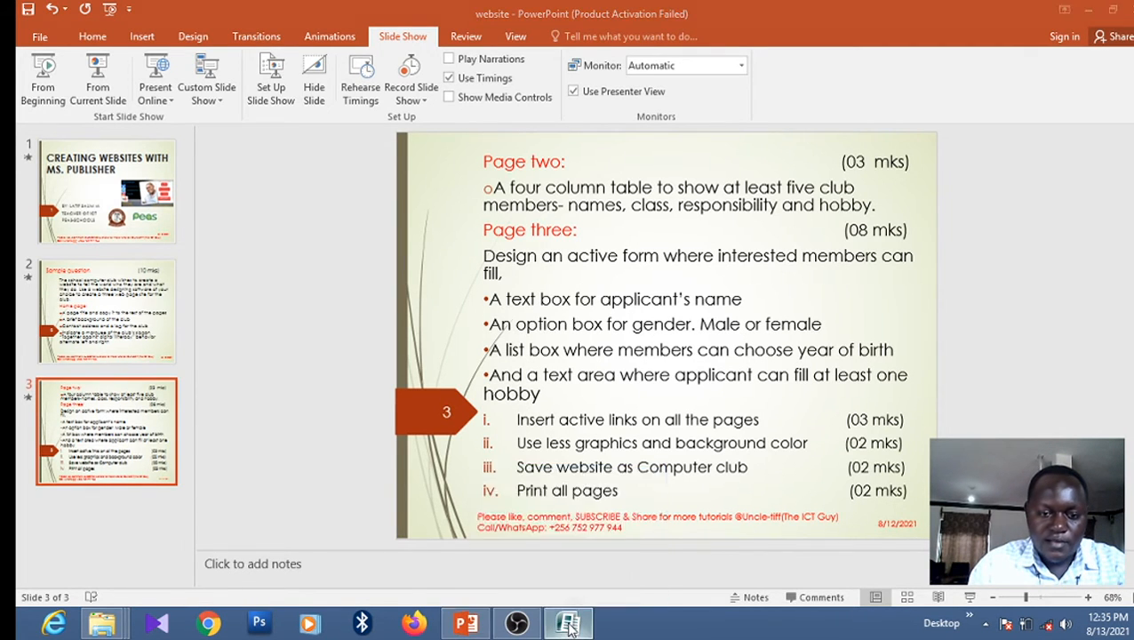
pyautogui.click(333, 395)
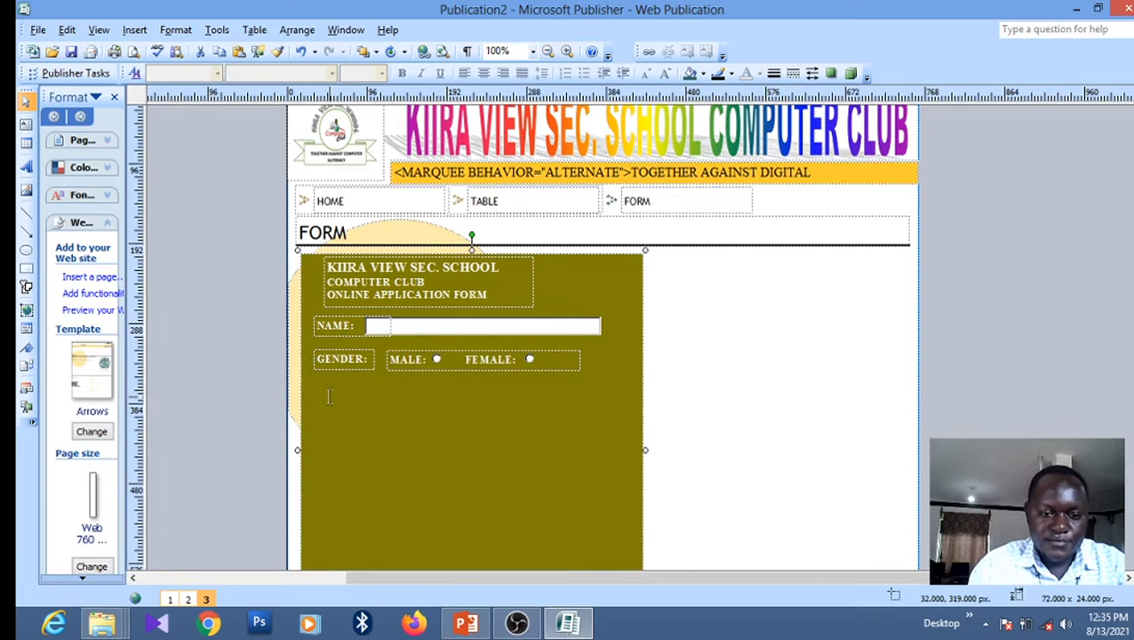
# Copy the GENDER label and place the copy just below it
pyautogui.click(331, 367)
pyautogui.rightClick(331, 366)
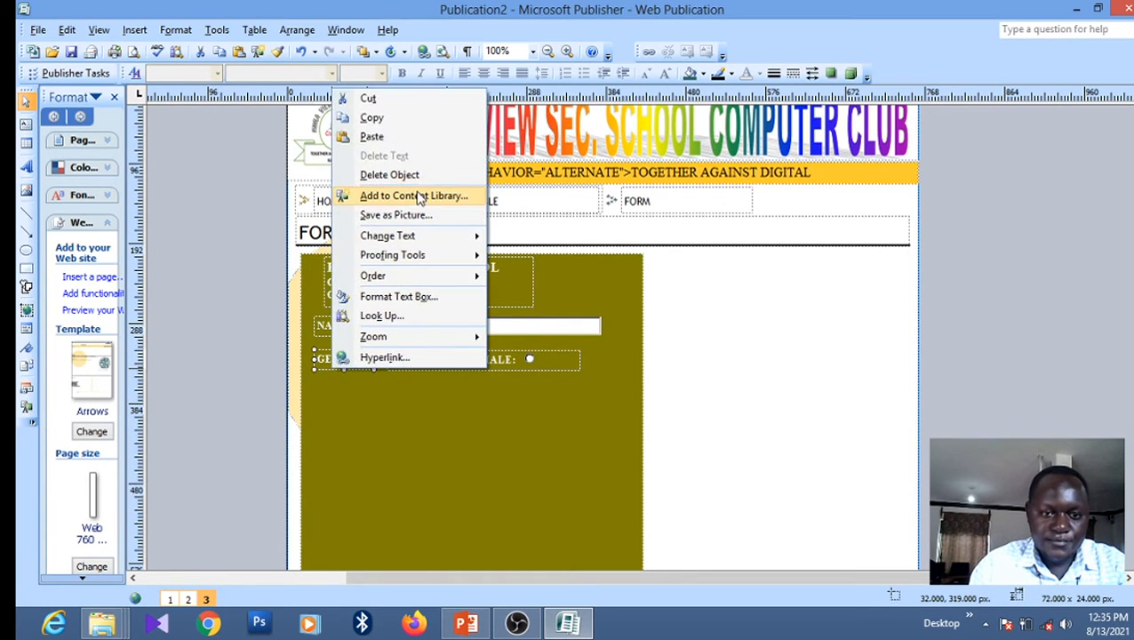
pyautogui.click(372, 119)
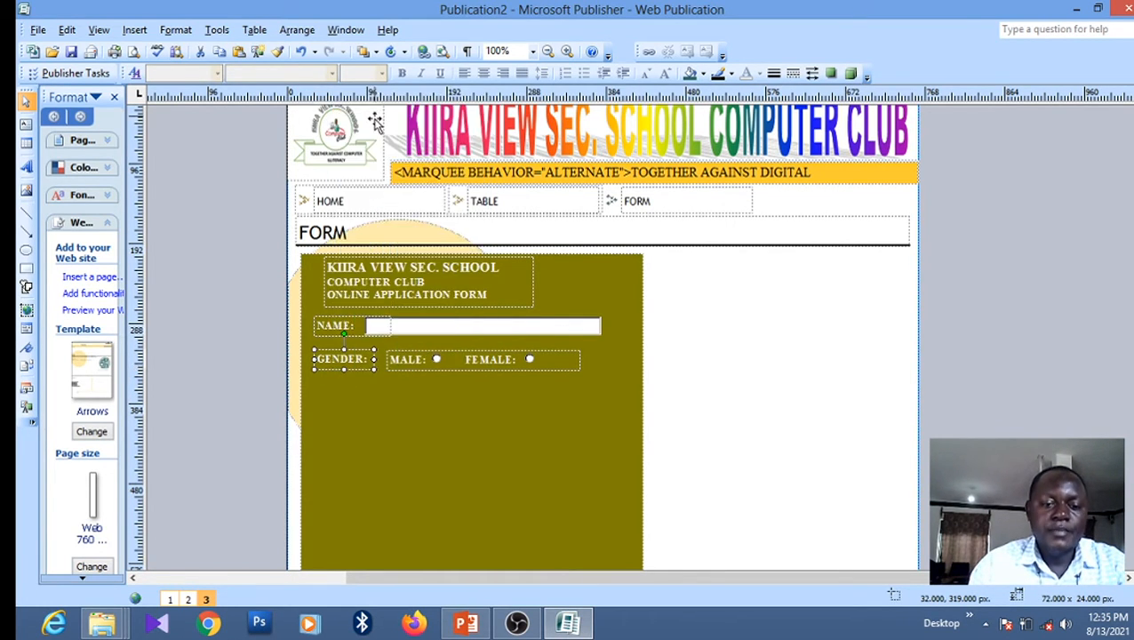
pyautogui.rightClick(396, 420)
pyautogui.click(437, 191)
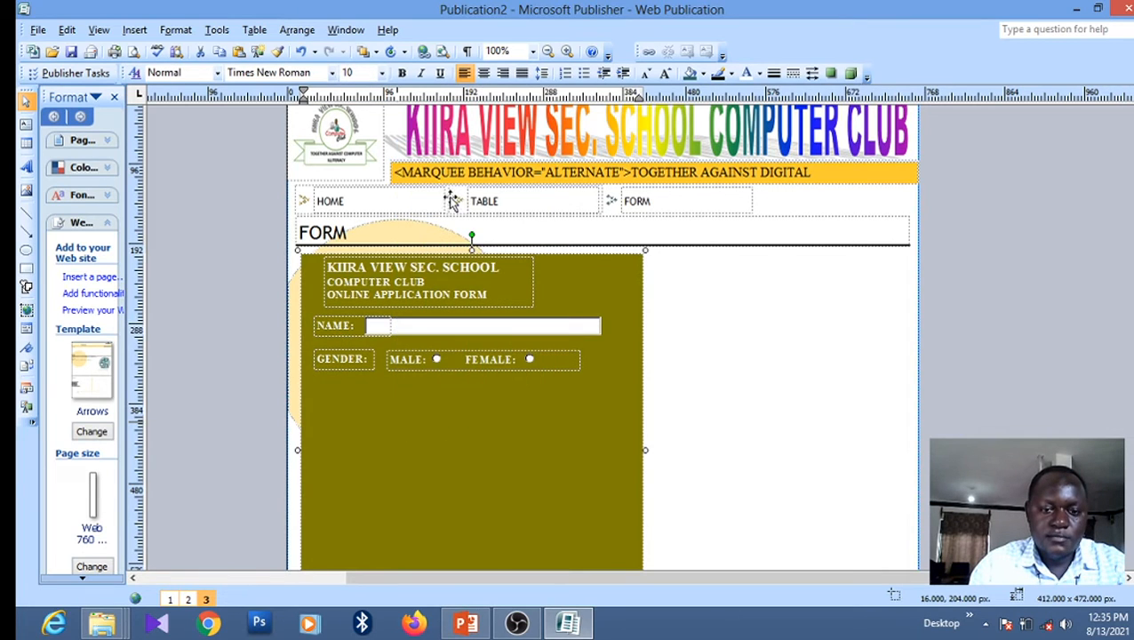
pyautogui.moveTo(349, 384)
pyautogui.mouseDown()
pyautogui.moveTo(342, 416)
pyautogui.moveTo(344, 376)
pyautogui.mouseUp()
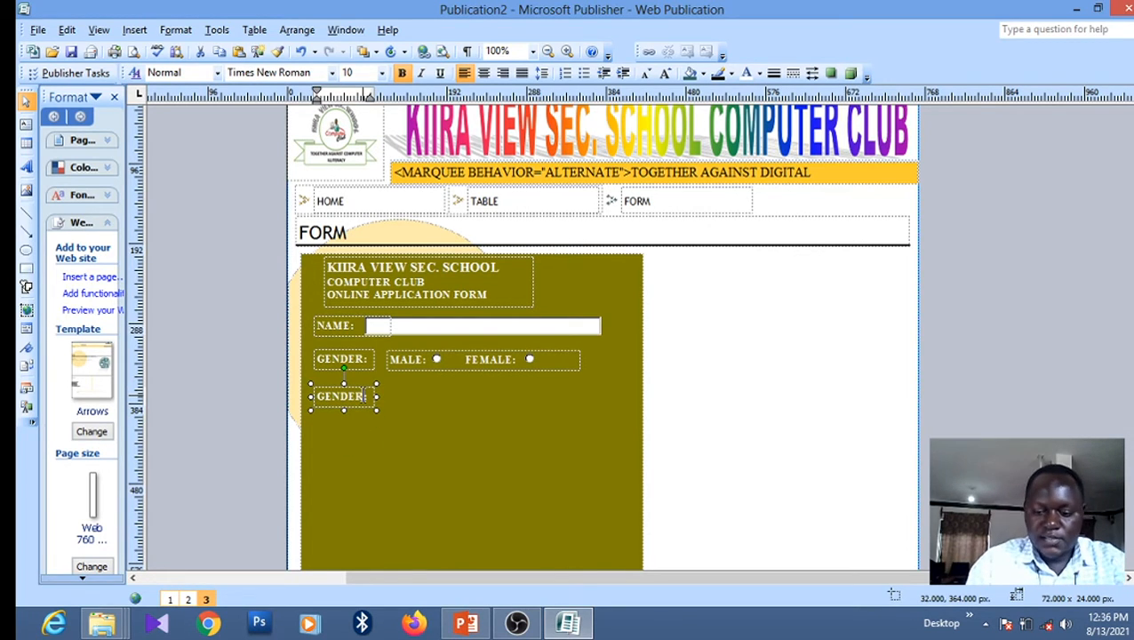
# Retype the copy as YEAR OF BIRTH:, fit its box width, then return to PowerPoint
pyautogui.press('BackSpace')
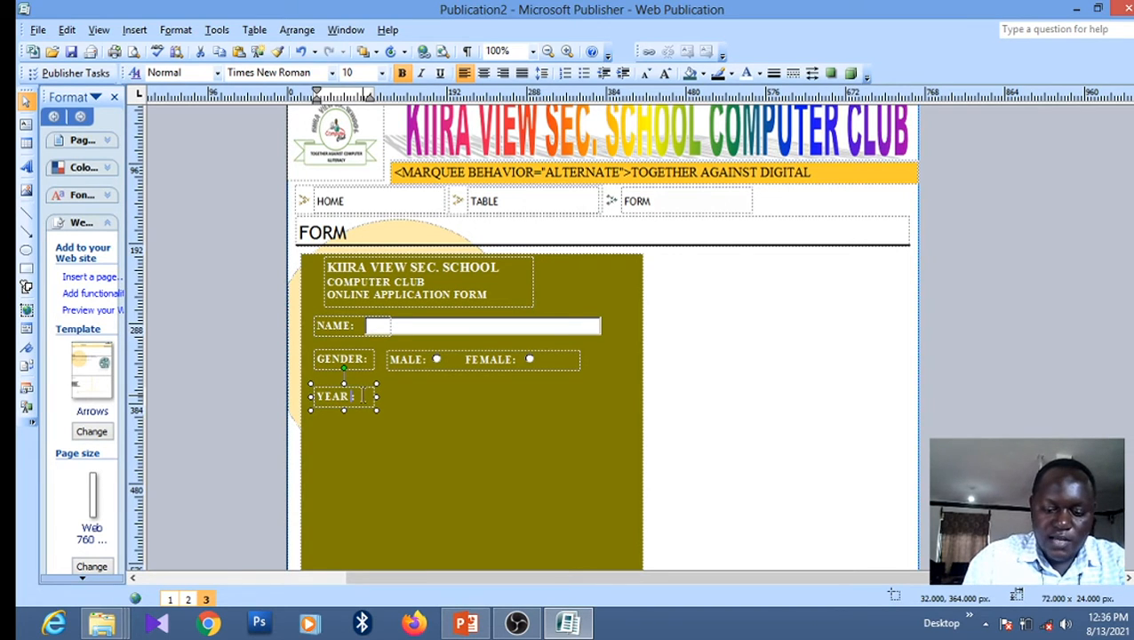
pyautogui.write('YEAR OF')
pyautogui.press('BackSpace')
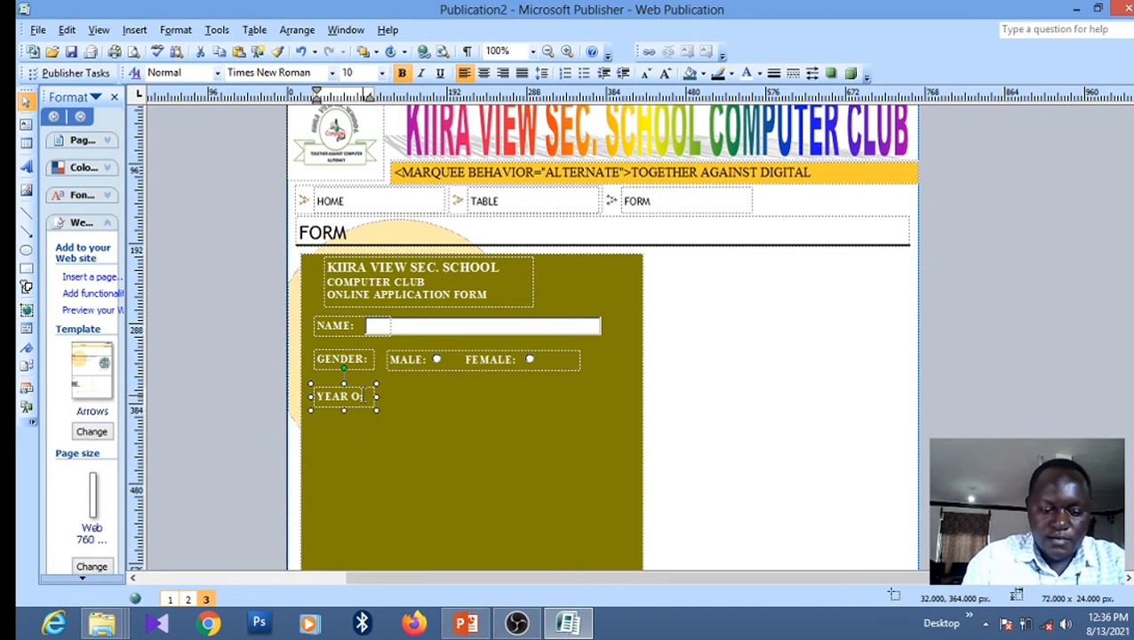
pyautogui.write('F')
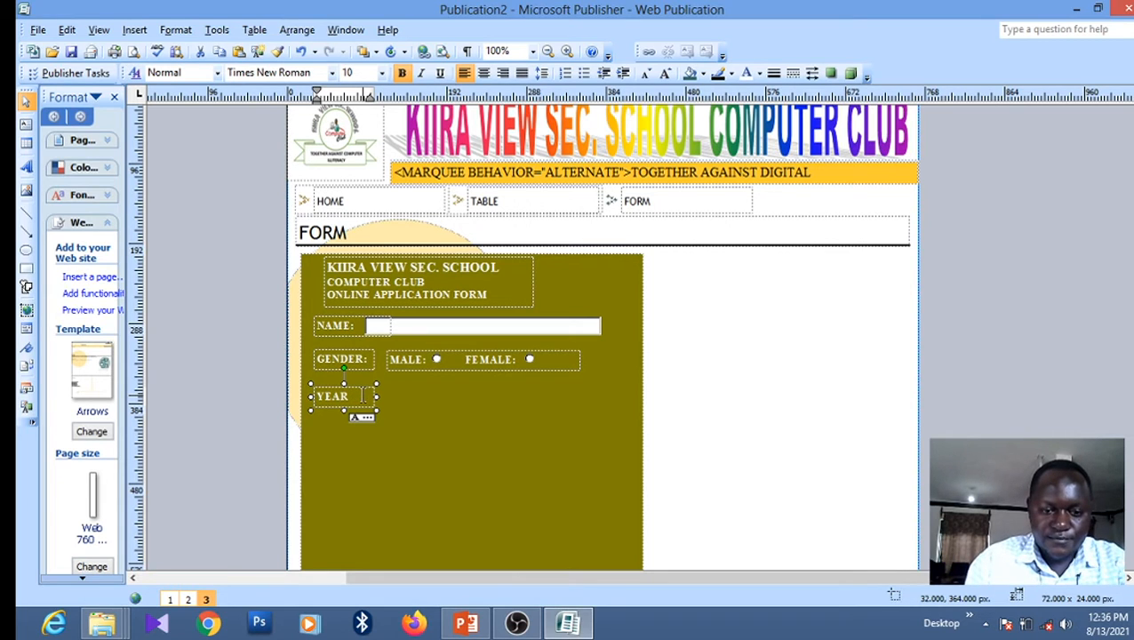
pyautogui.moveTo(377, 396); pyautogui.dragTo(455, 406)
pyautogui.click(369, 396)
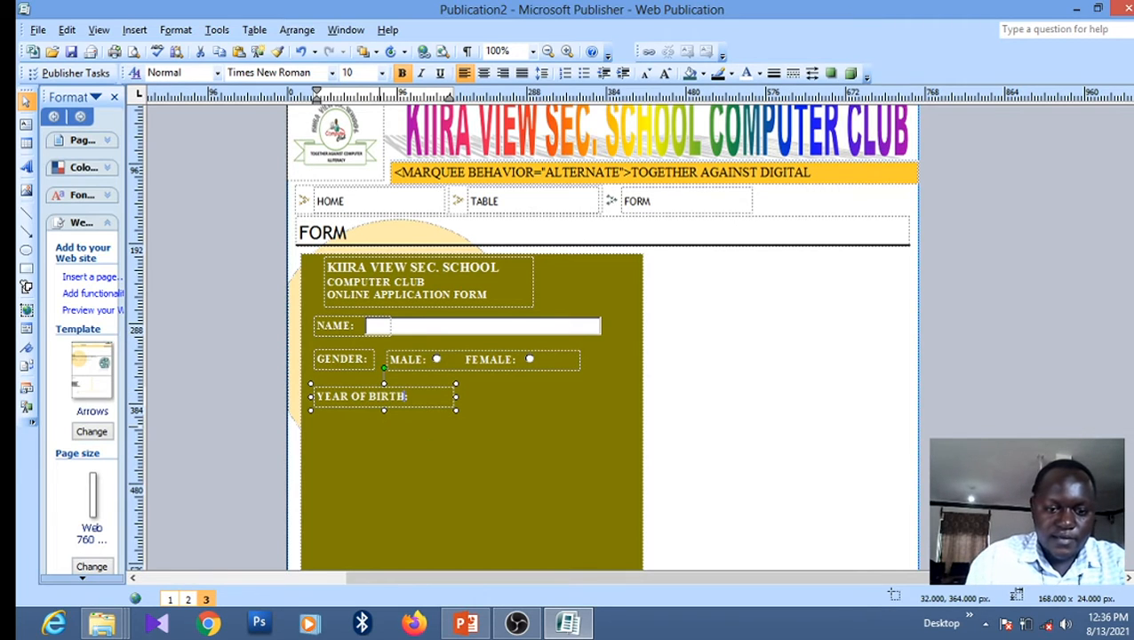
pyautogui.moveTo(456, 397); pyautogui.dragTo(420, 398)
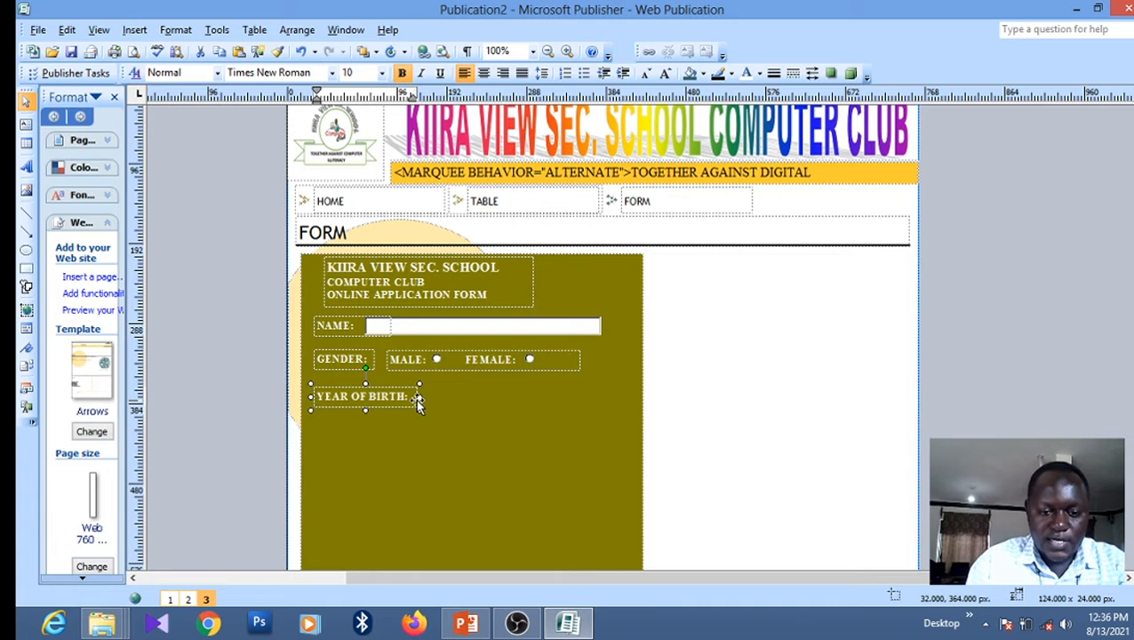
pyautogui.click(584, 629)
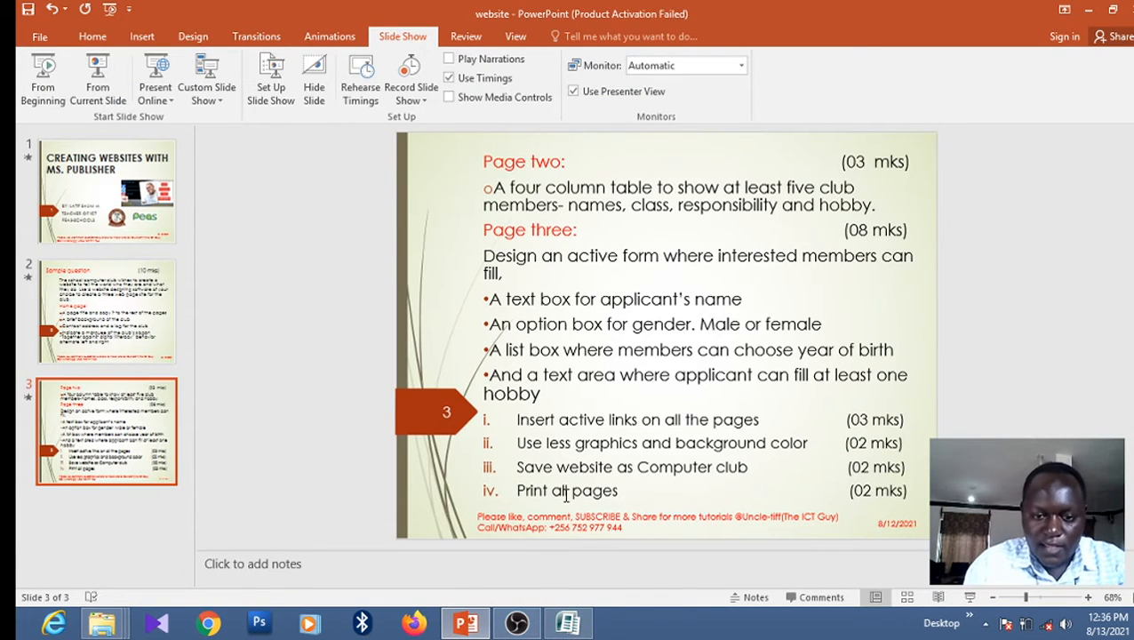
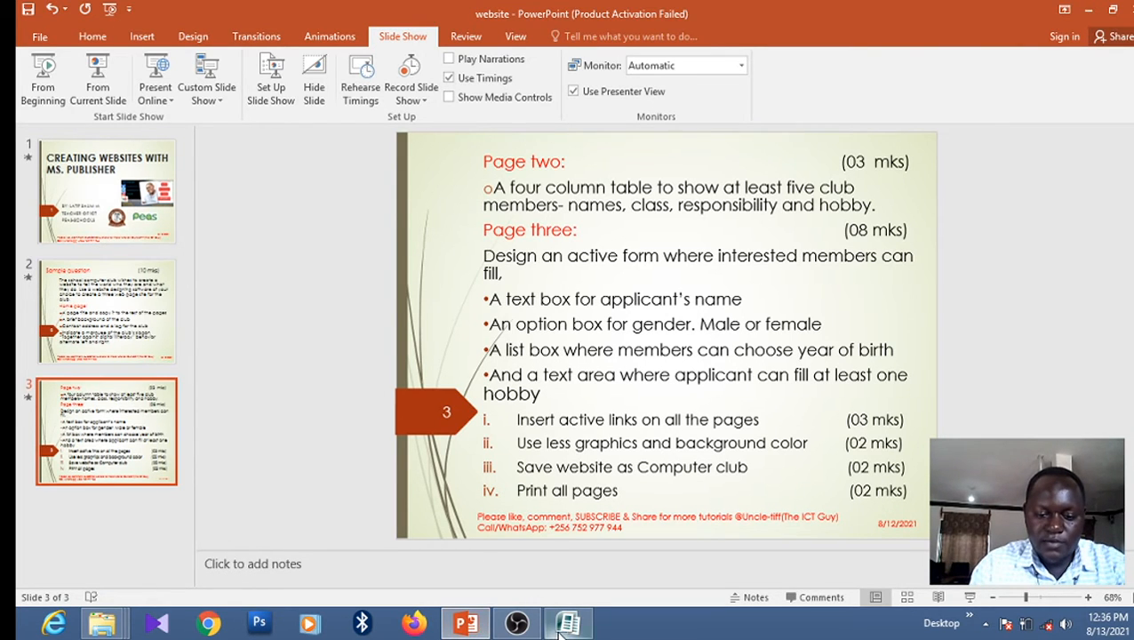
# Switch from PowerPoint back to the Publisher website publication
pyautogui.click(561, 630)
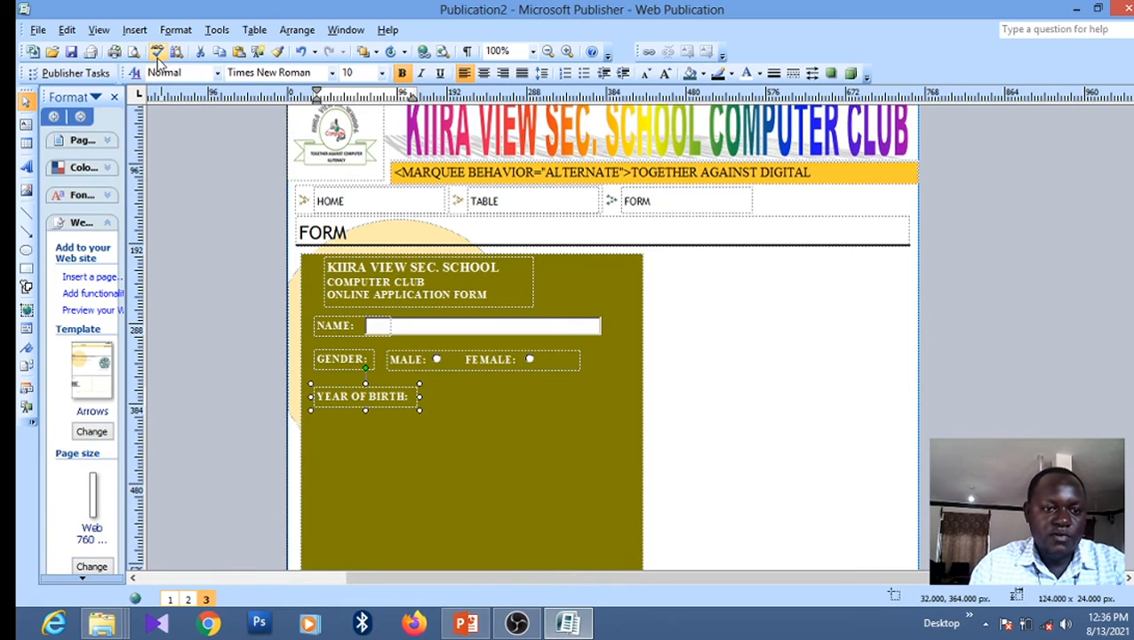
# Insert a first list box form control, then select the YEAR OF BIRTH label
pyautogui.click(138, 31)
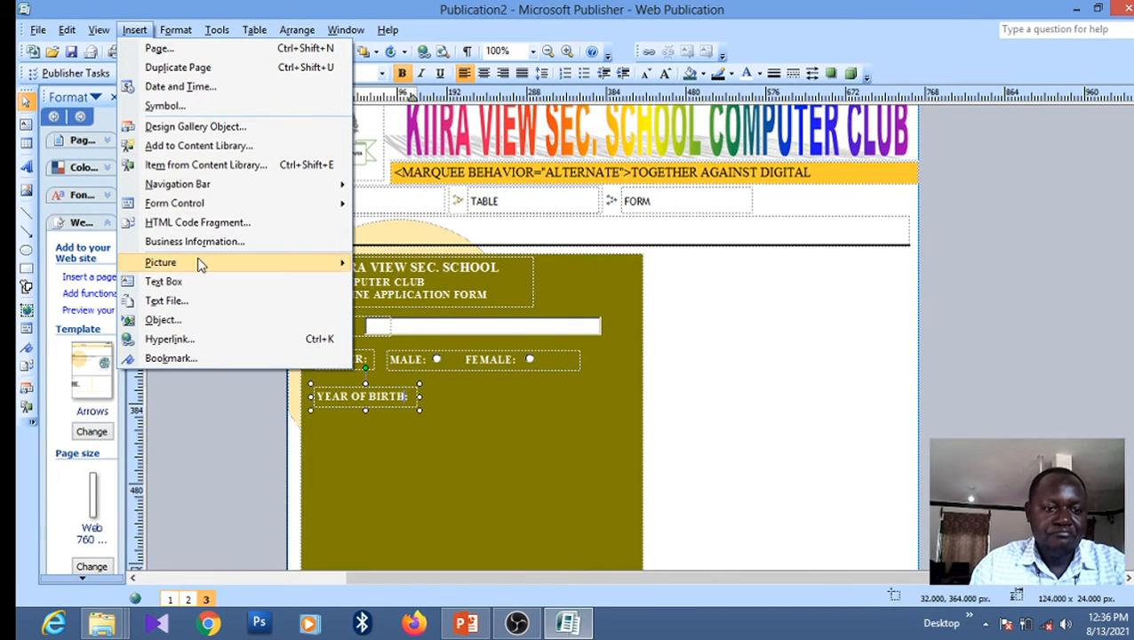
pyautogui.moveTo(197, 205)
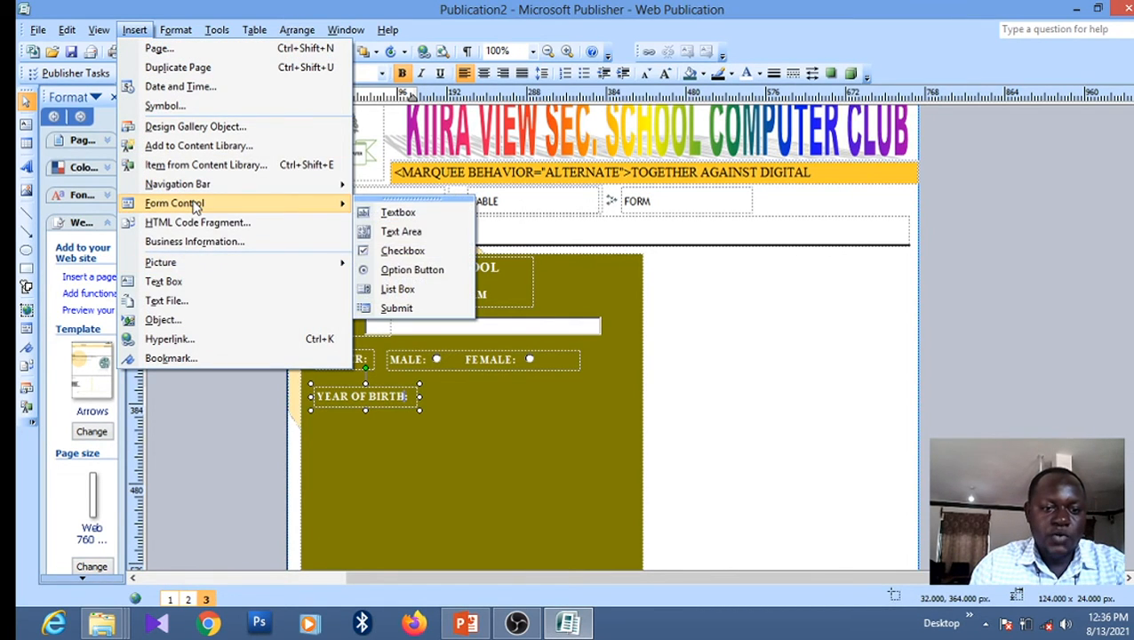
pyautogui.click(404, 290)
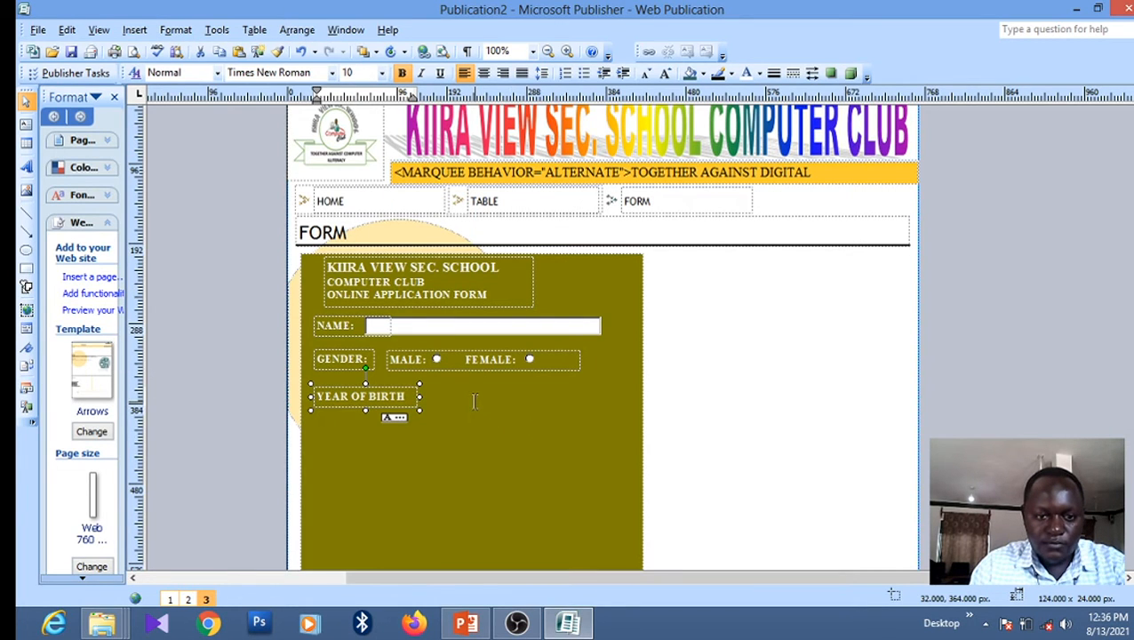
pyautogui.click(399, 419)
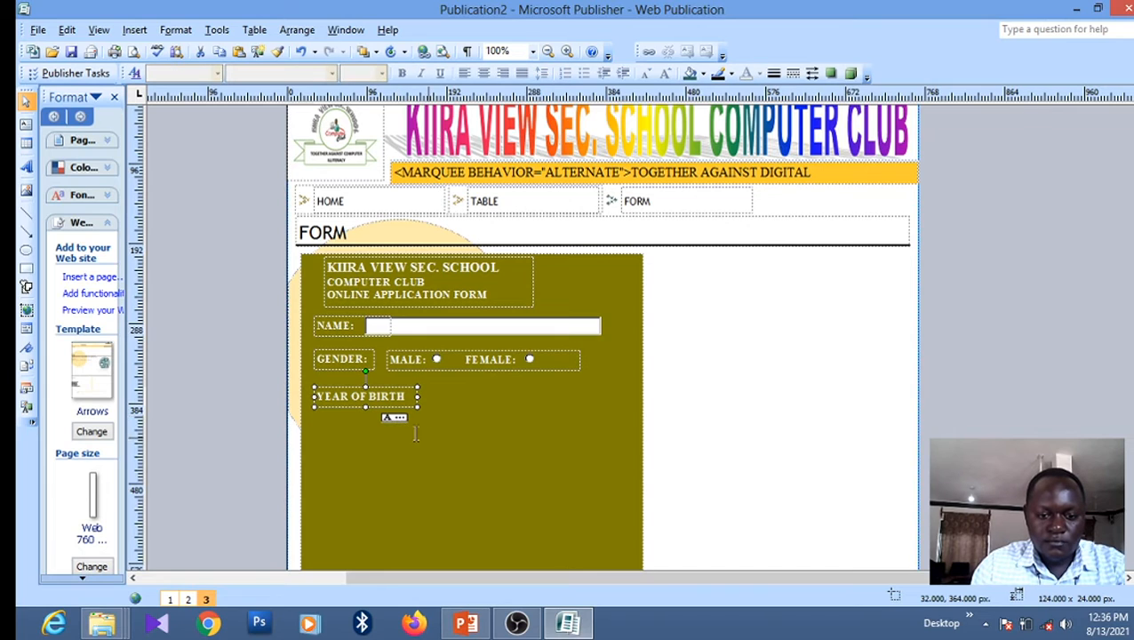
pyautogui.click(380, 396)
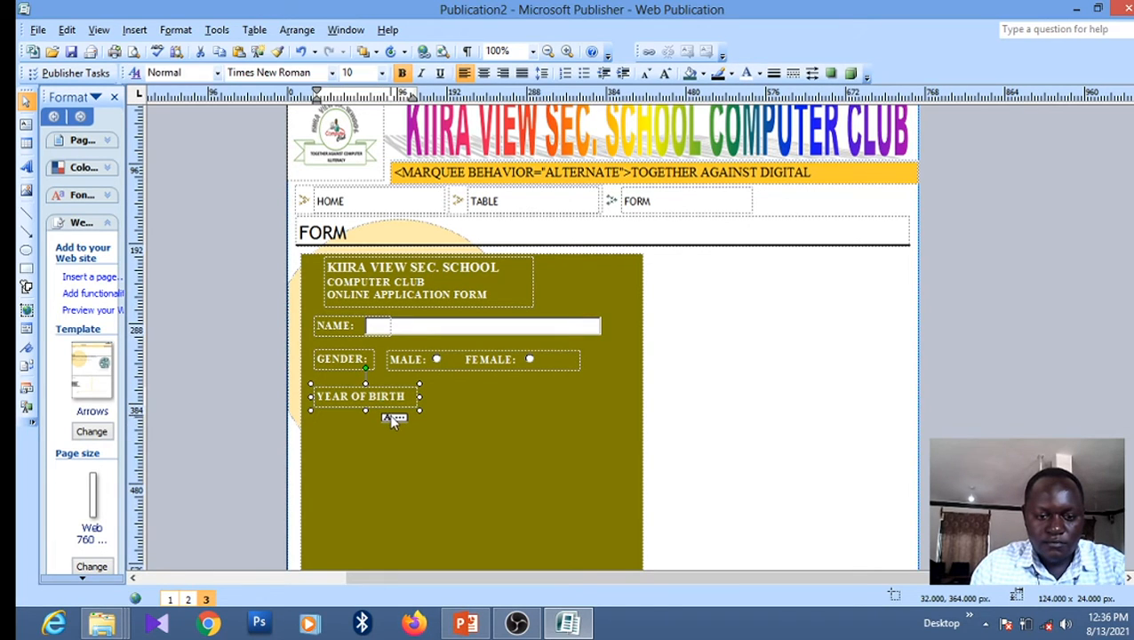
# With the olive panel selected, insert a list box holding Item One, Item Two and Item Three
pyautogui.click(397, 423)
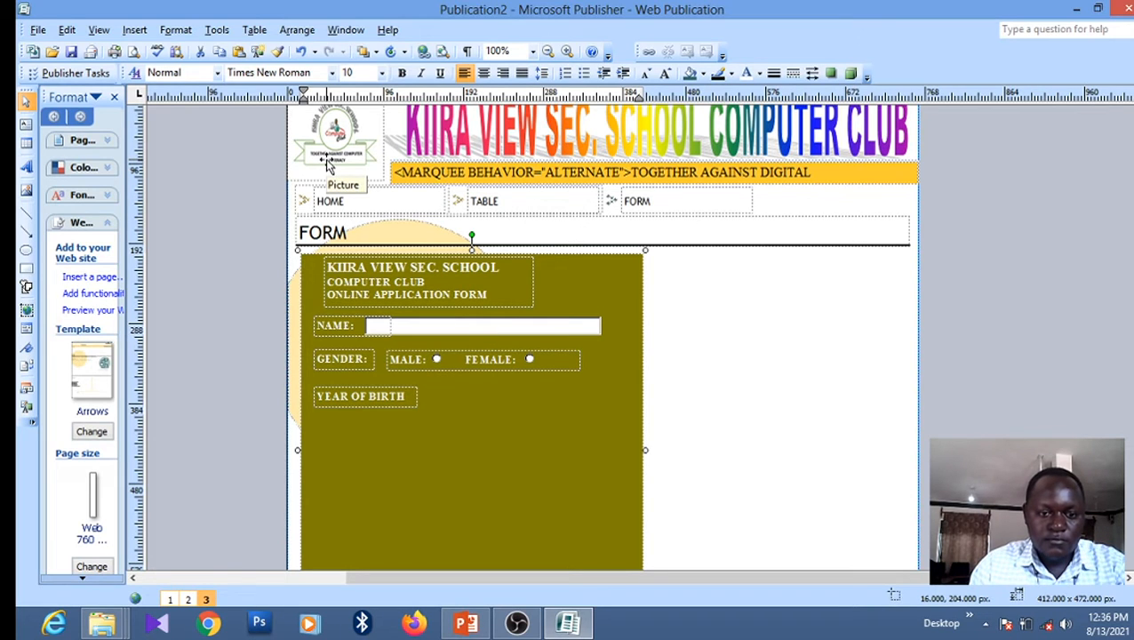
pyautogui.click(139, 30)
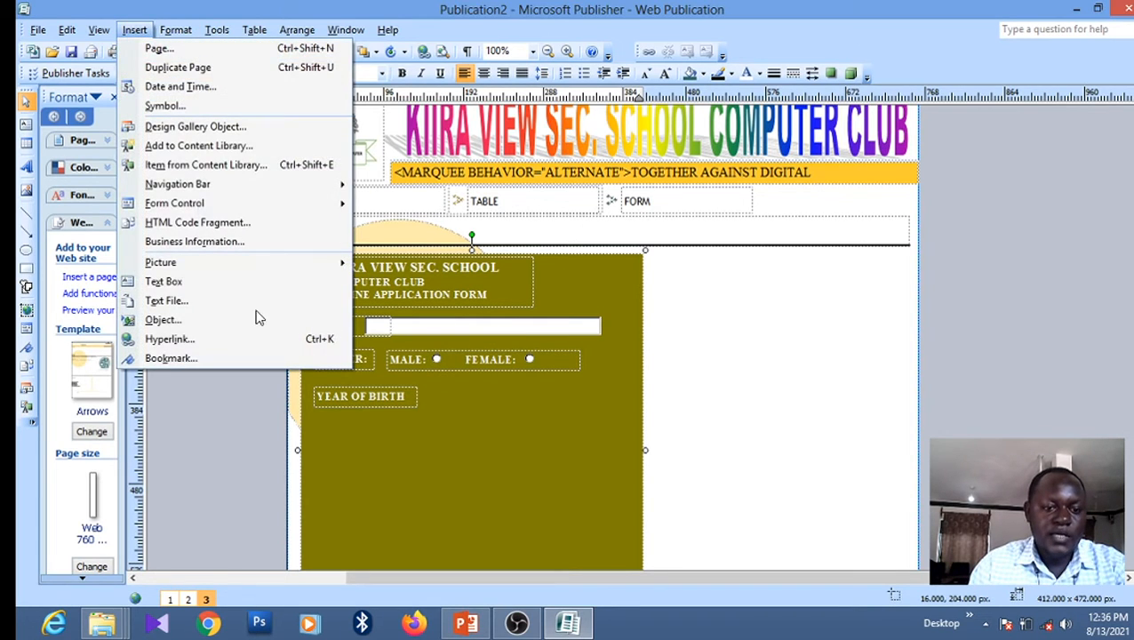
pyautogui.click(427, 398)
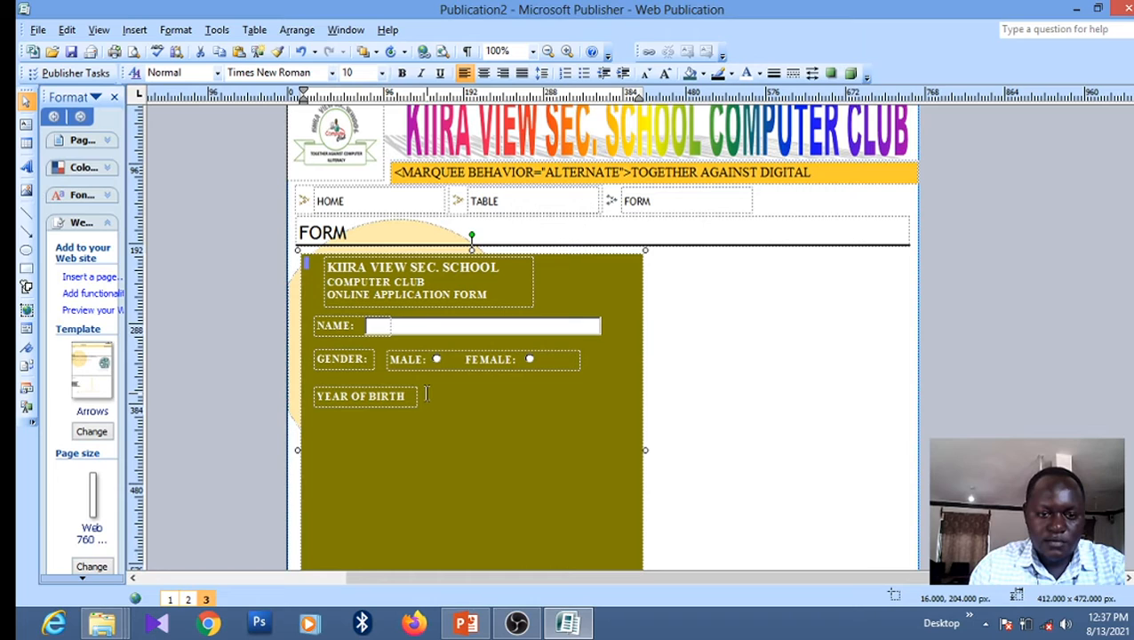
pyautogui.click(134, 30)
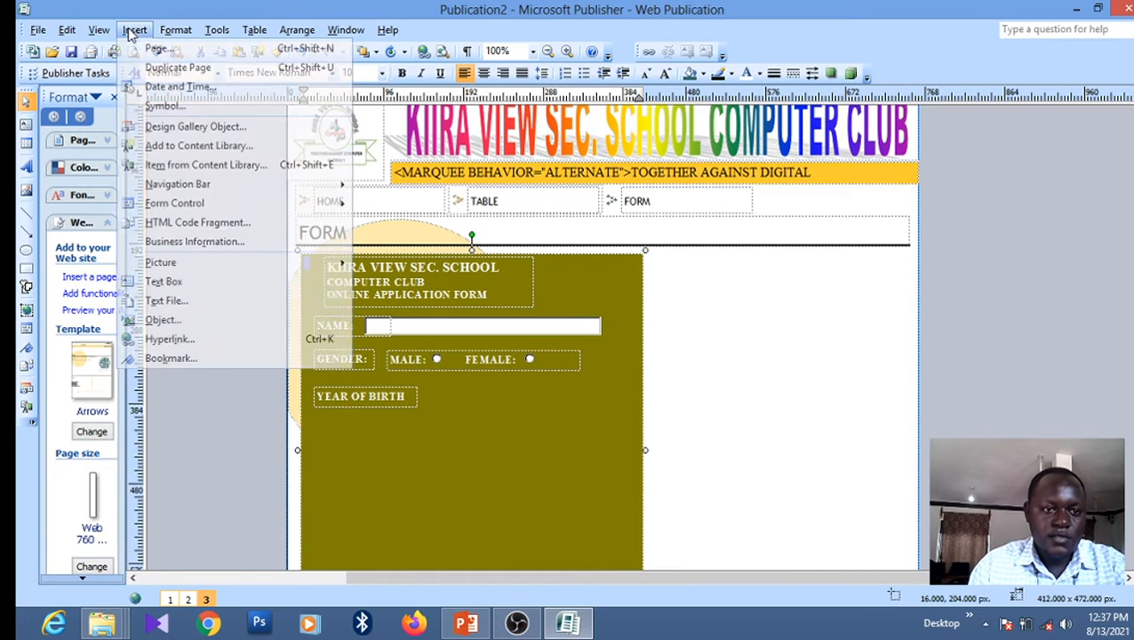
pyautogui.moveTo(187, 206)
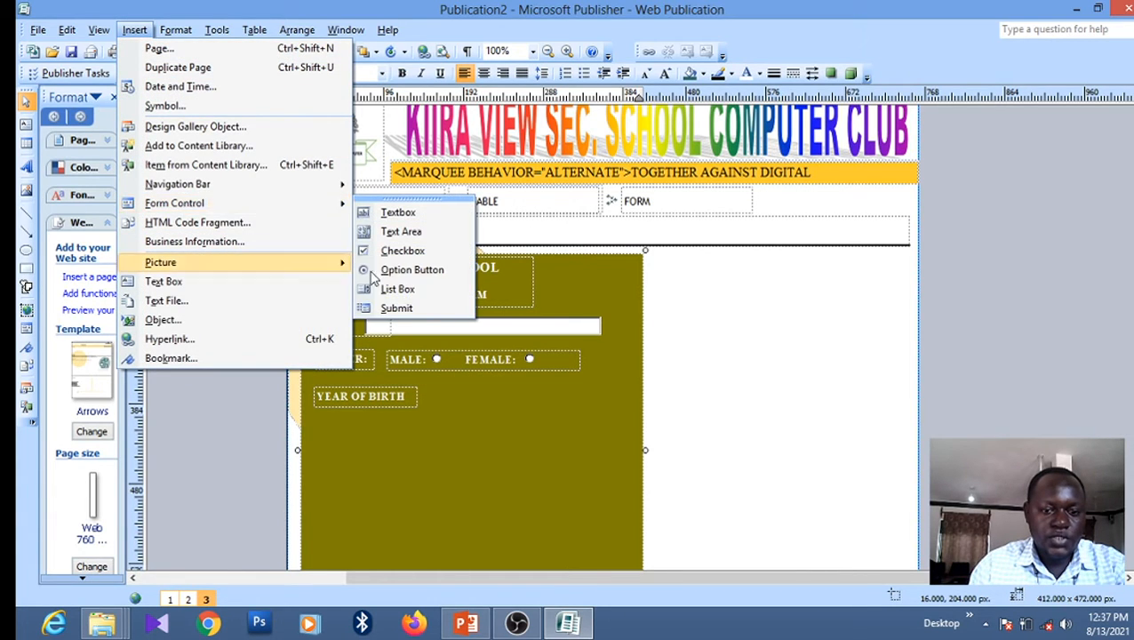
pyautogui.click(396, 289)
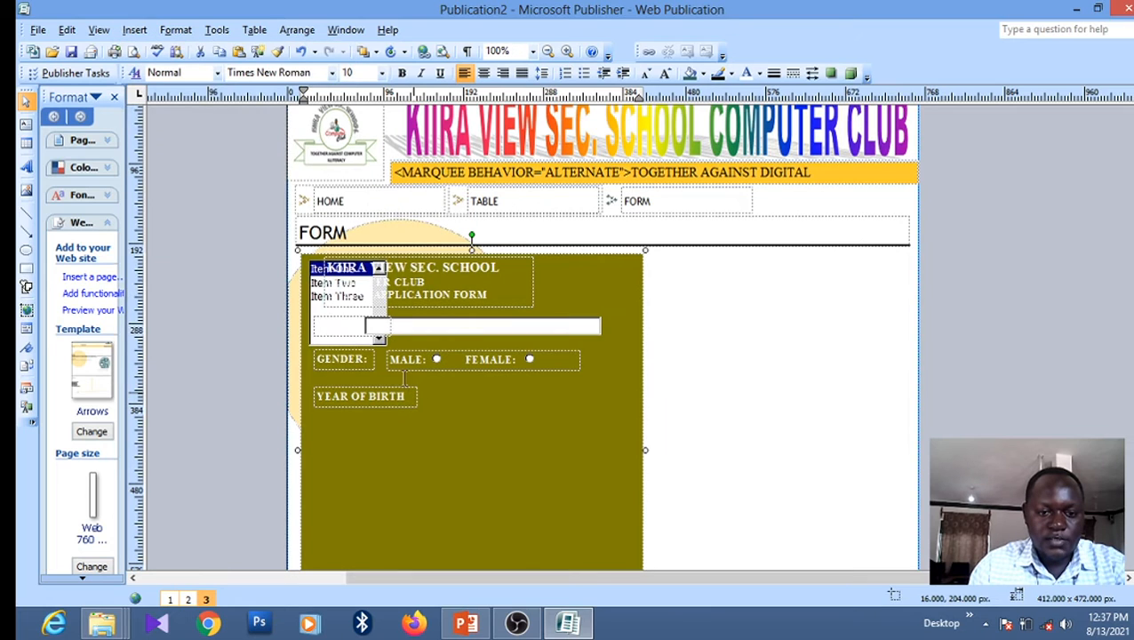
# Copy the new list box and paste a duplicate onto the olive panel
pyautogui.click(312, 272)
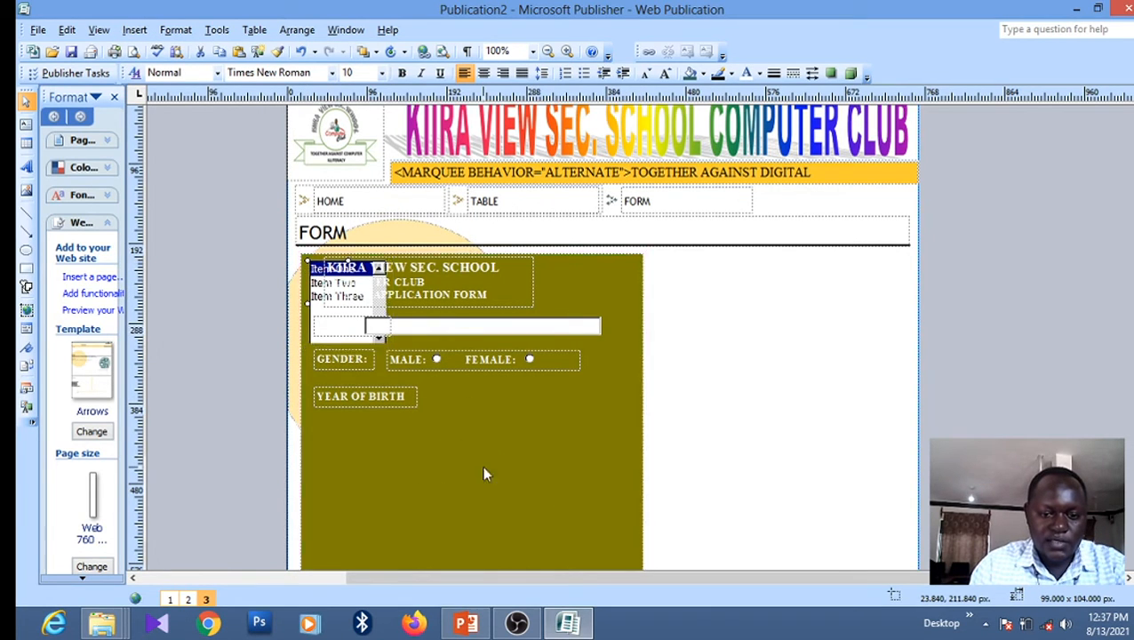
pyautogui.rightClick(315, 271)
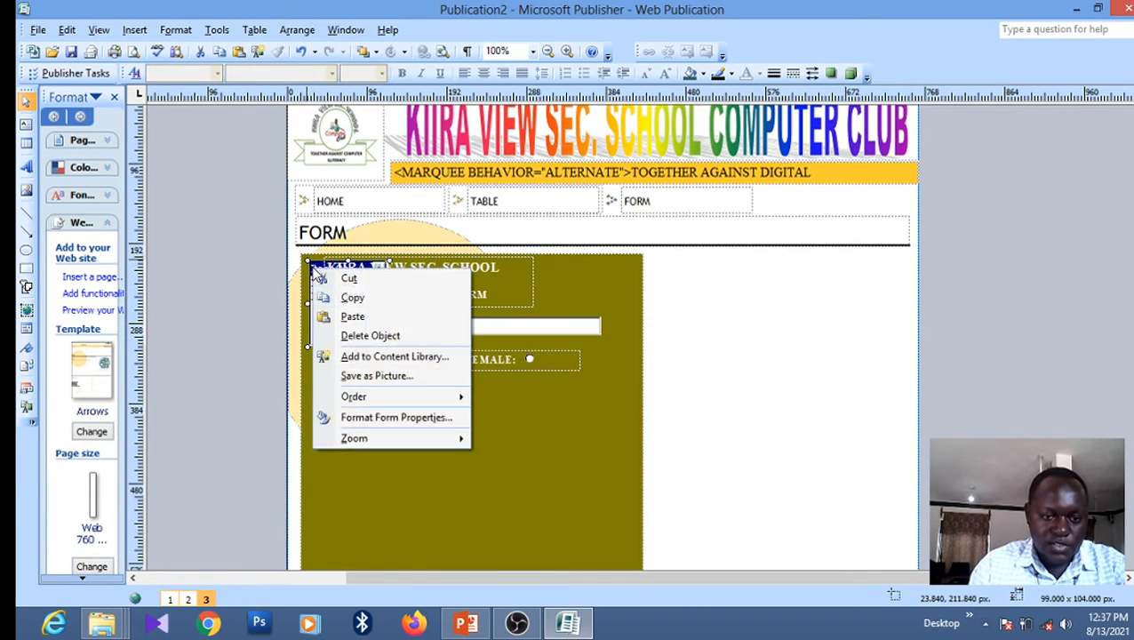
pyautogui.click(352, 299)
pyautogui.rightClick(571, 479)
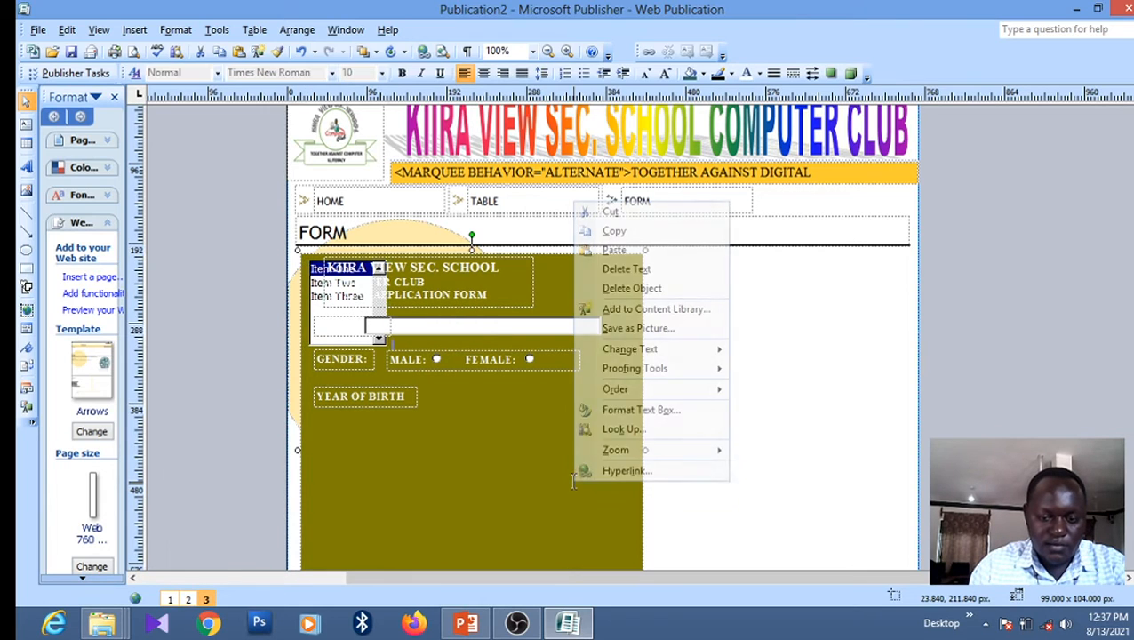
pyautogui.click(613, 251)
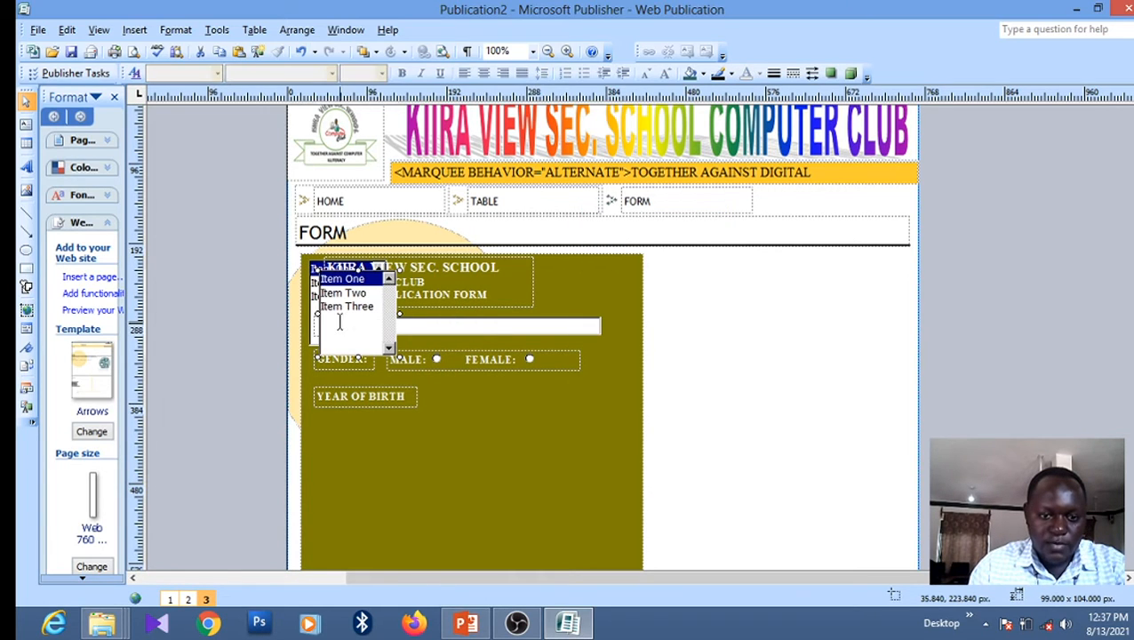
# Move the NAME: label lower and drag the pasted list box down beside it
pyautogui.moveTo(330, 318); pyautogui.dragTo(438, 451)
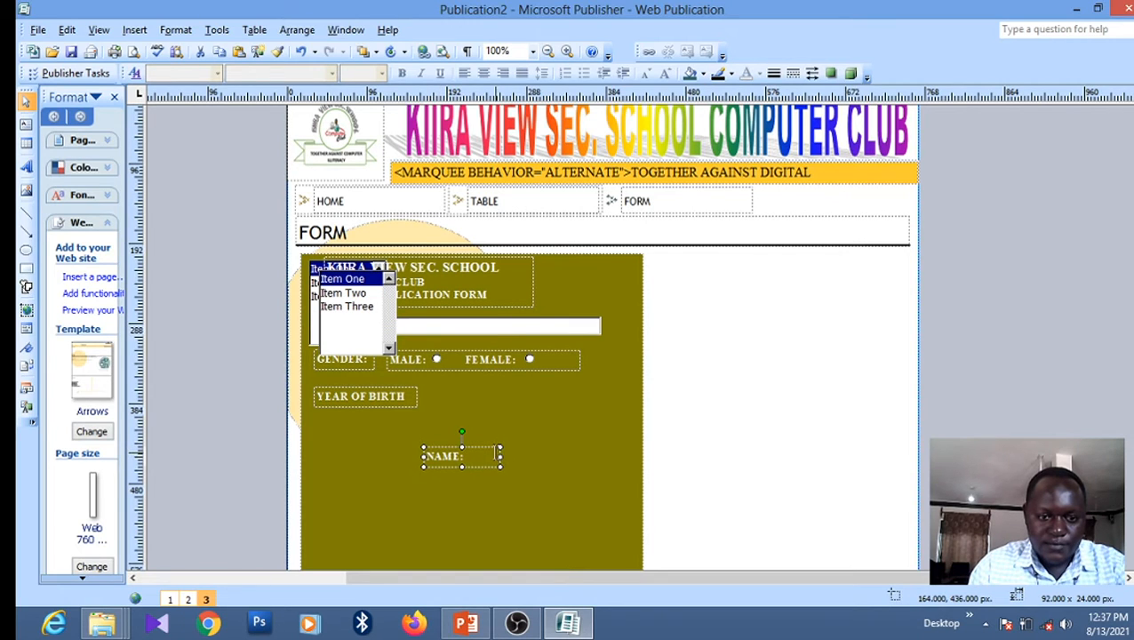
pyautogui.click(335, 285)
pyautogui.click(324, 278)
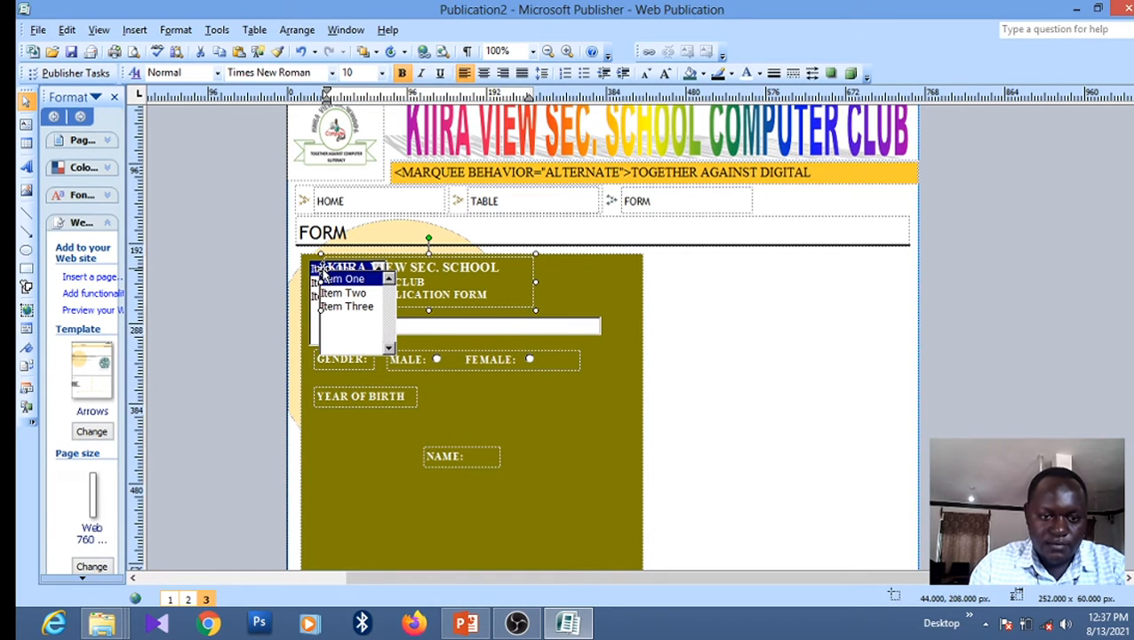
pyautogui.click(318, 331)
pyautogui.moveTo(331, 327)
pyautogui.mouseDown()
pyautogui.moveTo(413, 385)
pyautogui.moveTo(502, 489)
pyautogui.mouseUp()
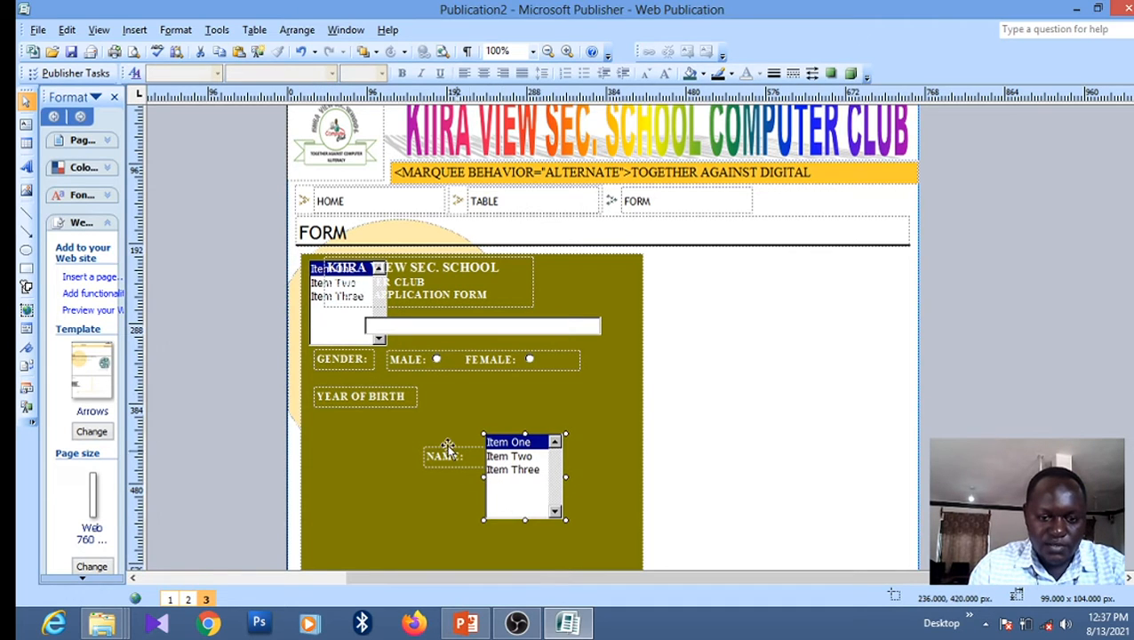
# Delete the leftover list box over the heading and the stray NAME: label
pyautogui.click(315, 329)
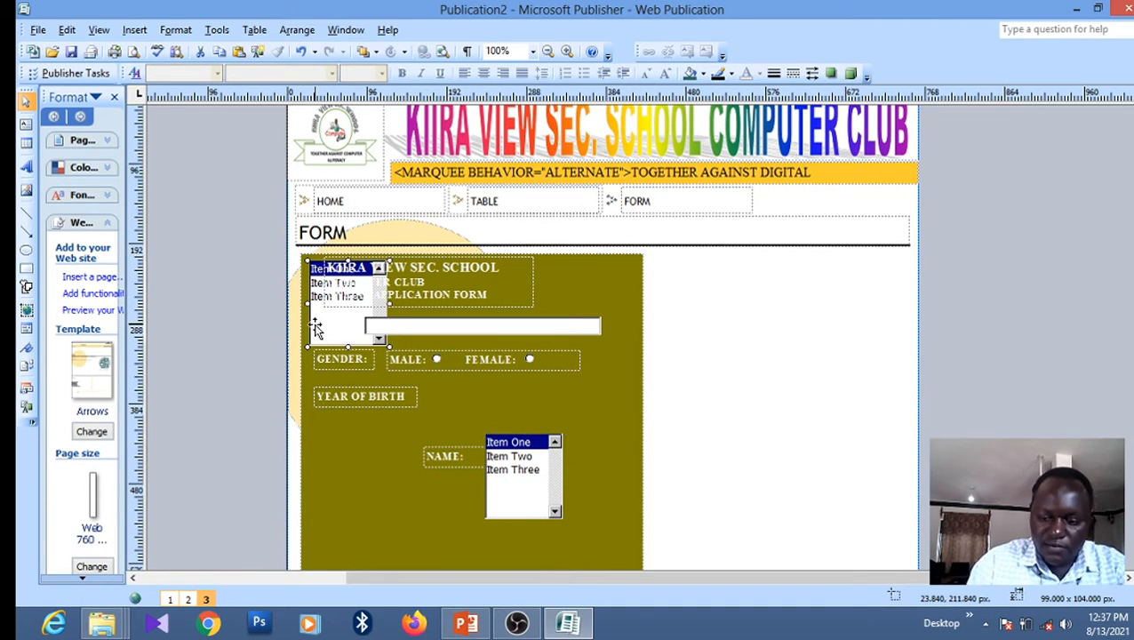
pyautogui.press('Delete')
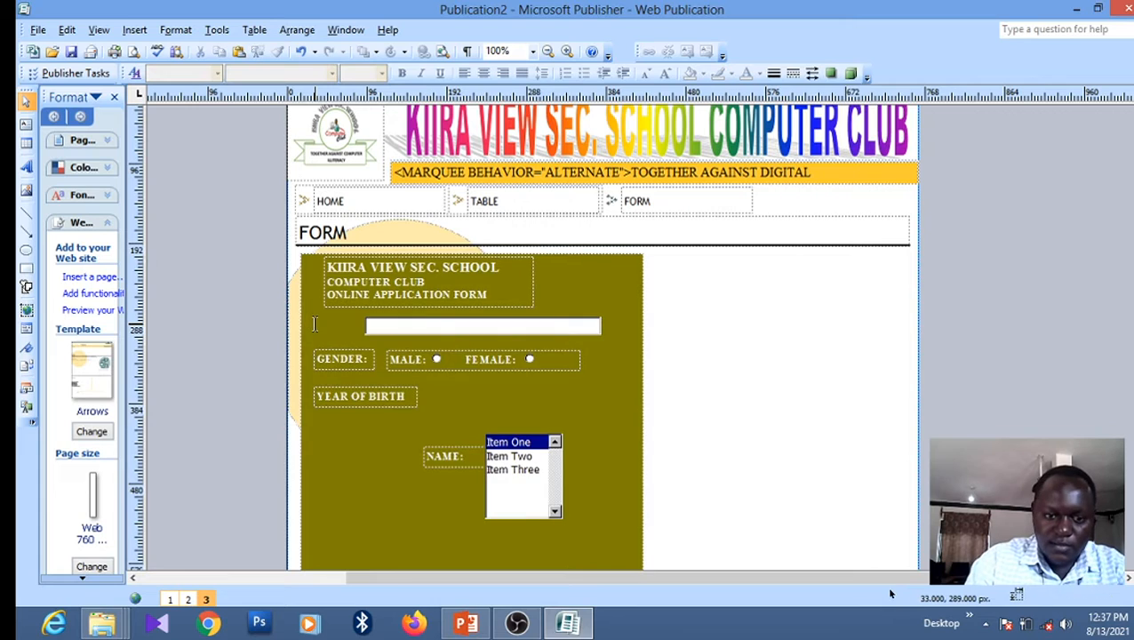
pyautogui.click(454, 444)
pyautogui.press('Delete')
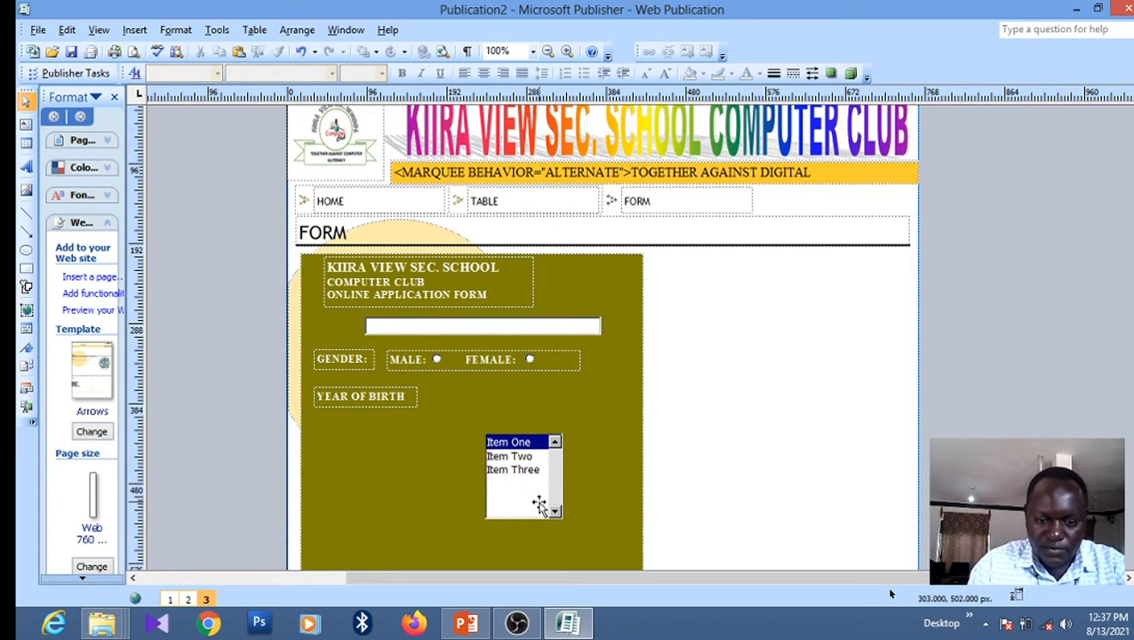
# Shorten the remaining list box and move it beside the YEAR OF BIRTH label
pyautogui.click(524, 462)
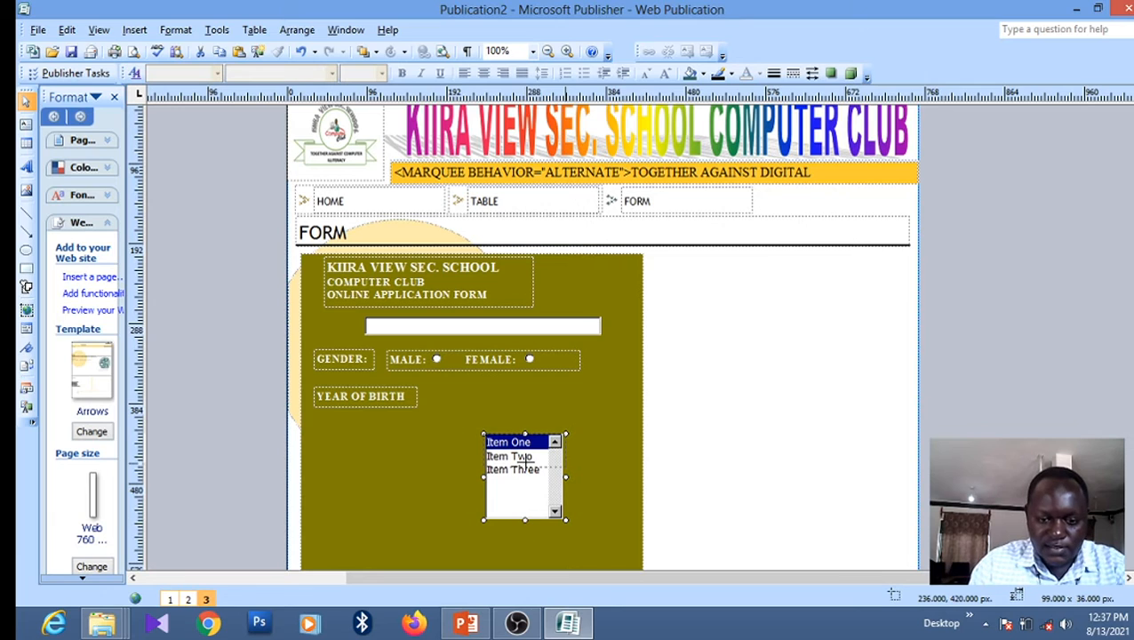
pyautogui.moveTo(526, 461); pyautogui.dragTo(526, 480)
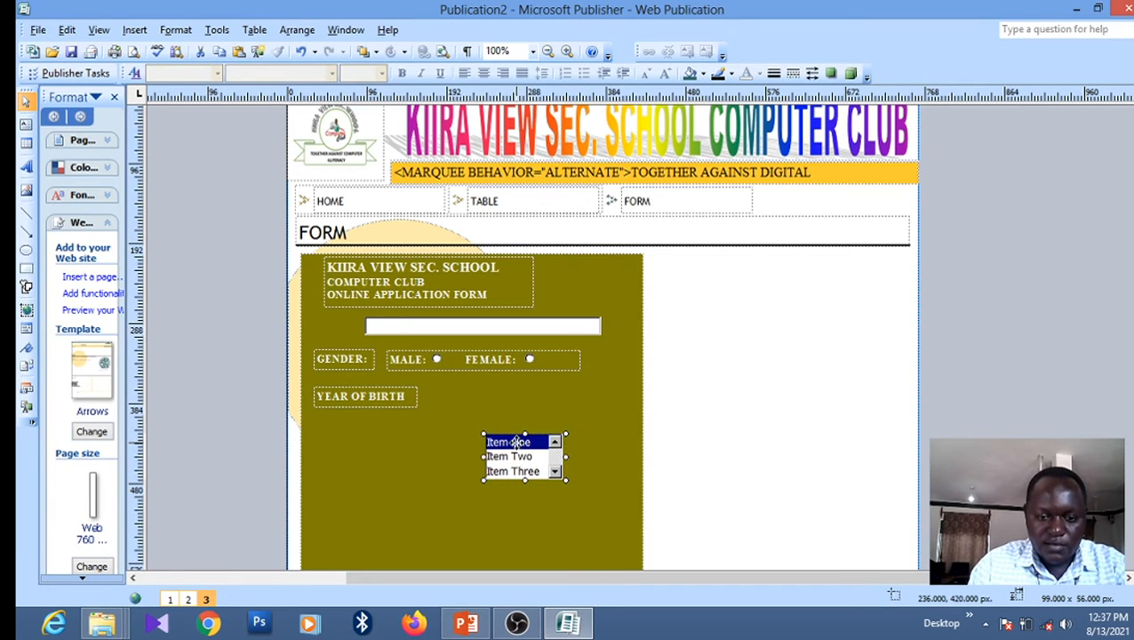
pyautogui.moveTo(515, 441); pyautogui.dragTo(447, 401)
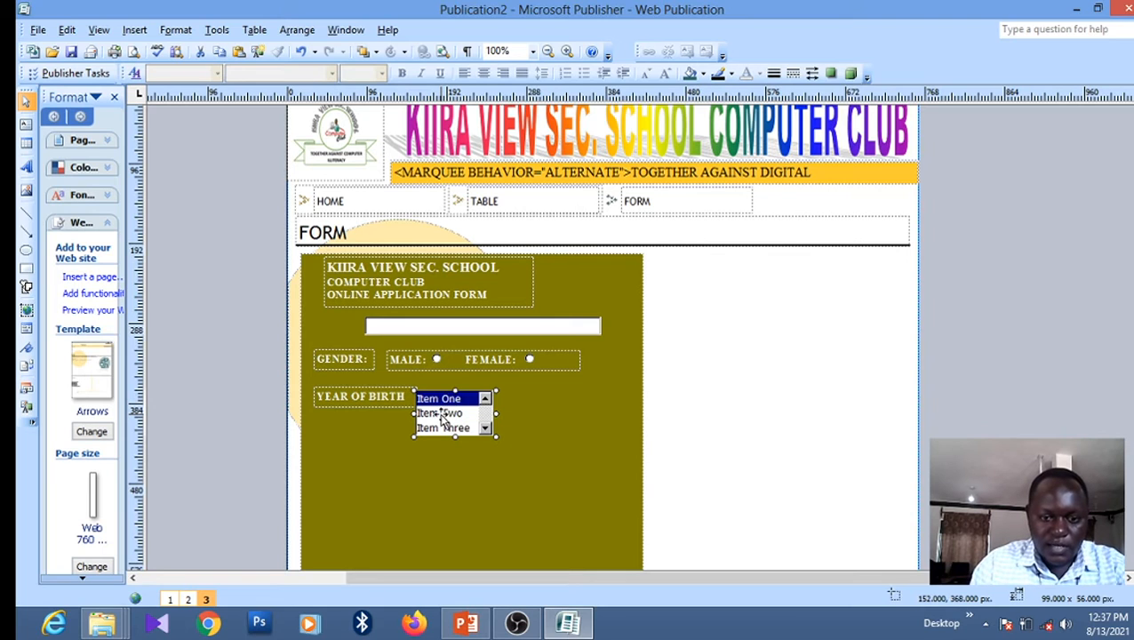
# In List Box Properties, remove the Item One, Item Two and Item Three placeholders
pyautogui.doubleClick(442, 417)
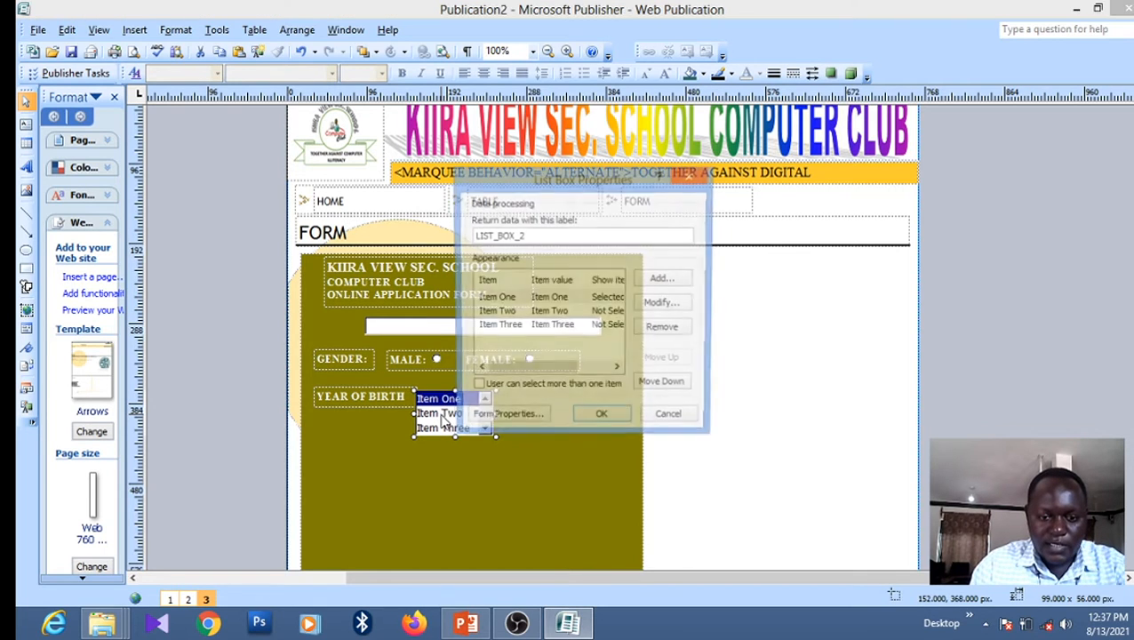
pyautogui.click(544, 302)
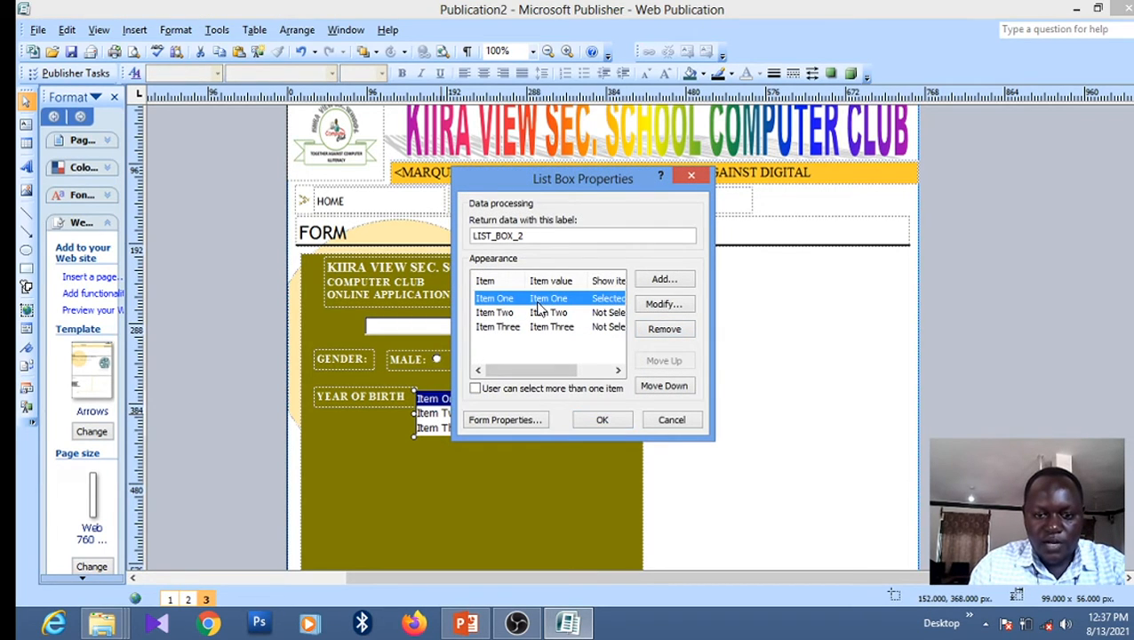
pyautogui.click(662, 331)
pyautogui.click(509, 300)
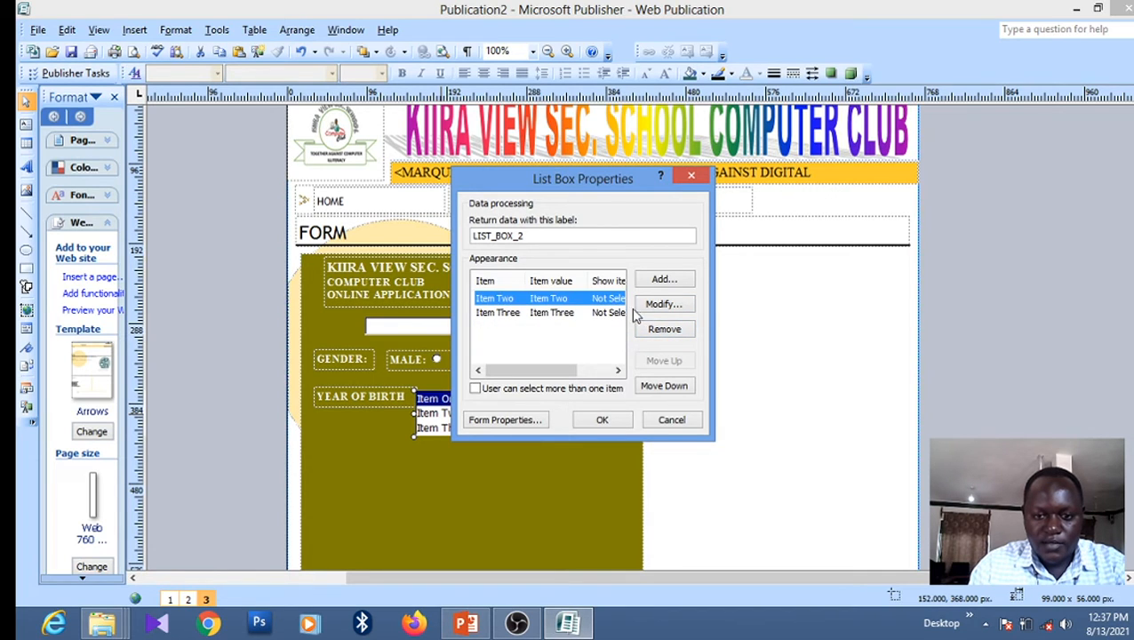
pyautogui.click(664, 330)
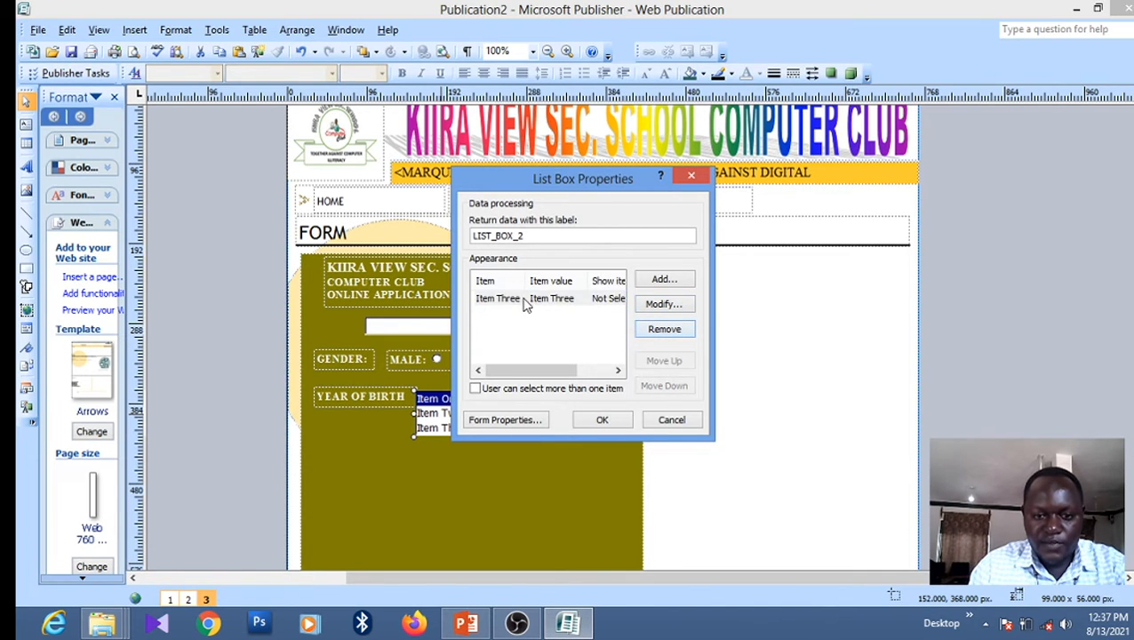
pyautogui.click(524, 302)
pyautogui.click(672, 328)
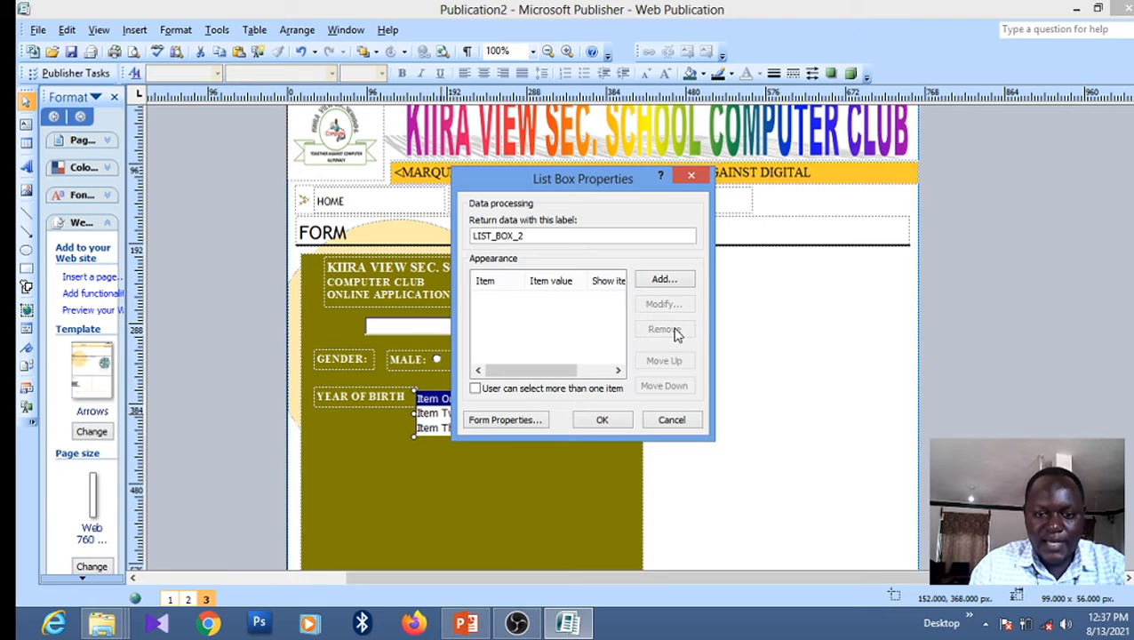
# Add the years 2002, 2003 and 2004 as list items
pyautogui.click(663, 281)
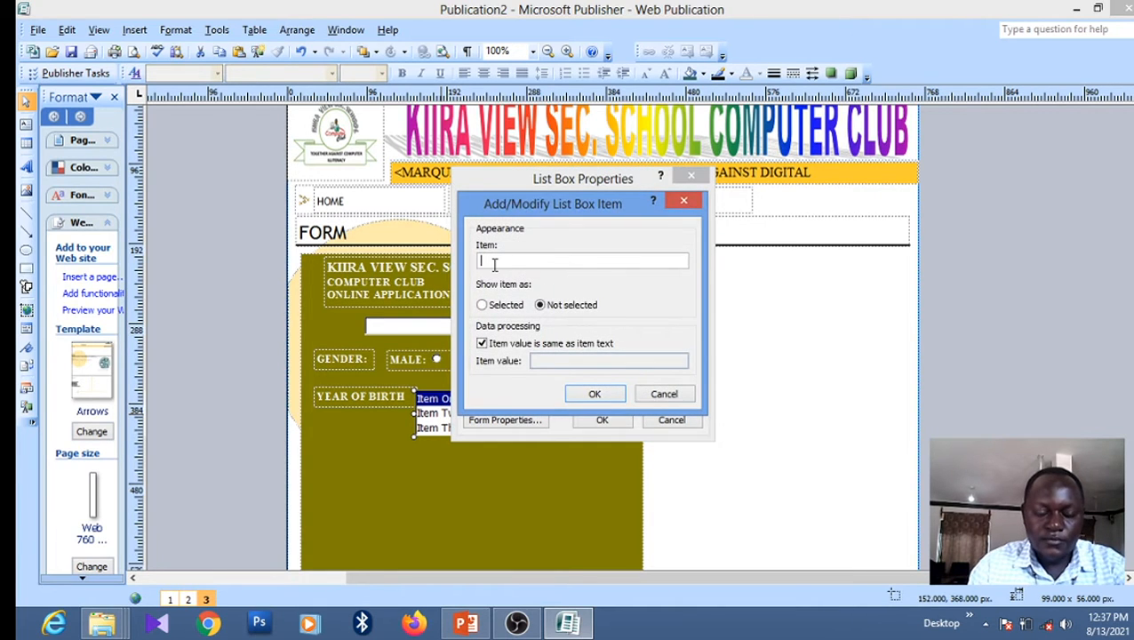
pyautogui.write('200')
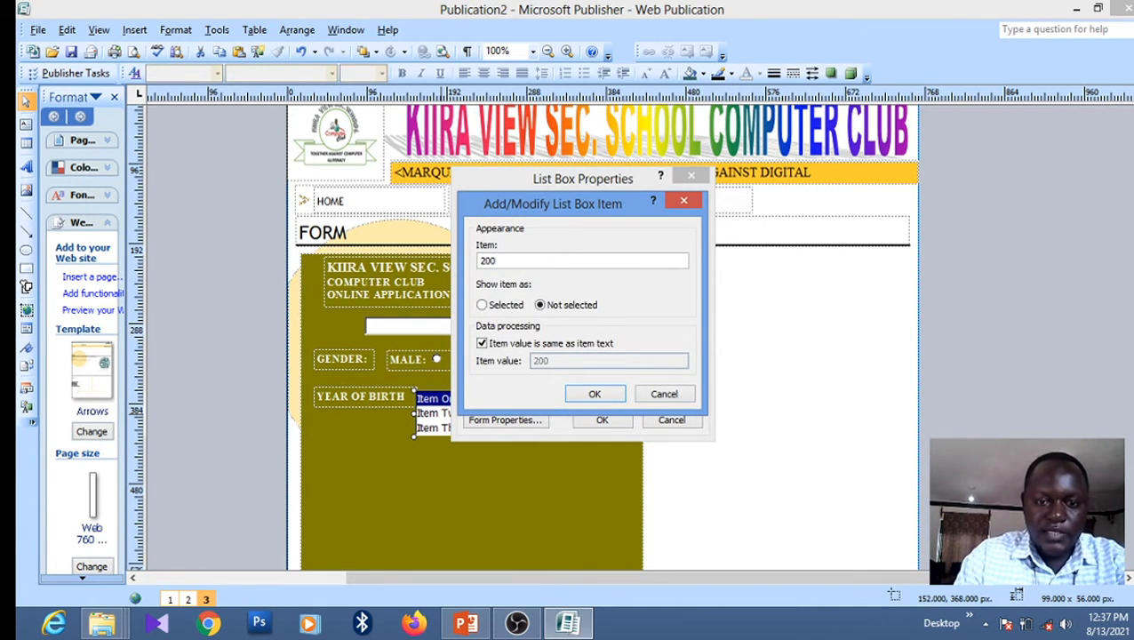
pyautogui.write('2')
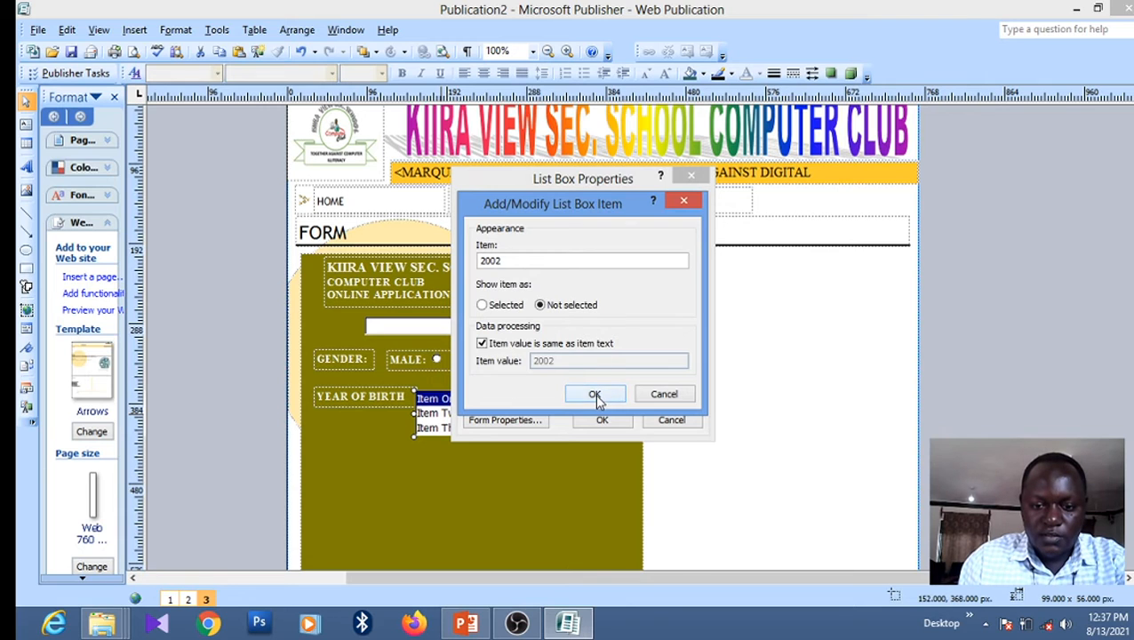
pyautogui.click(595, 391)
pyautogui.click(664, 281)
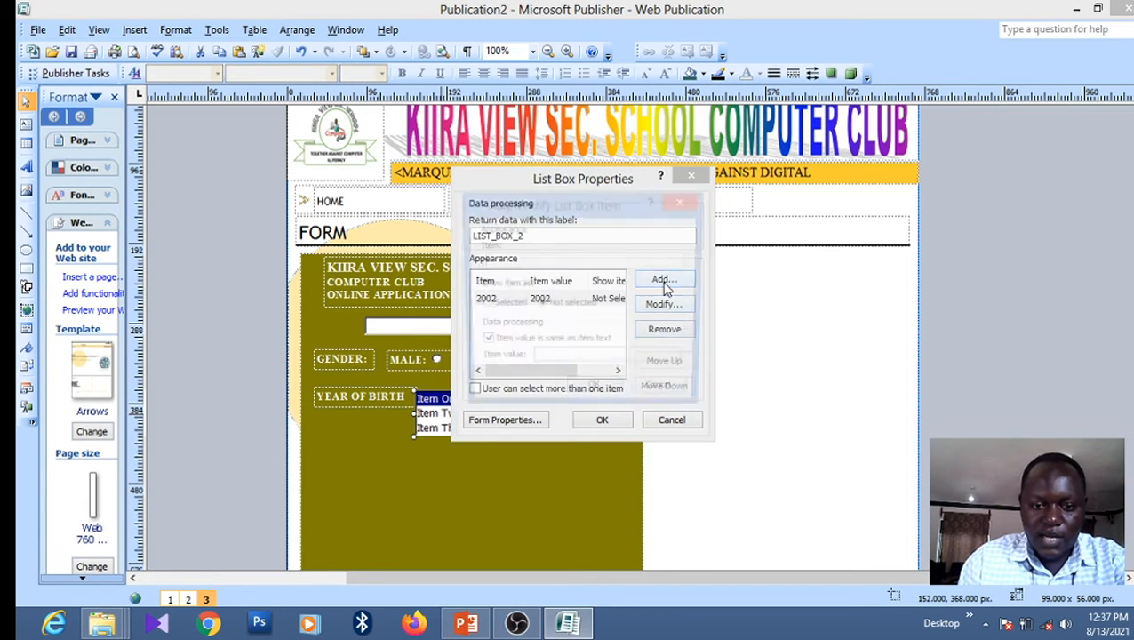
pyautogui.write('200')
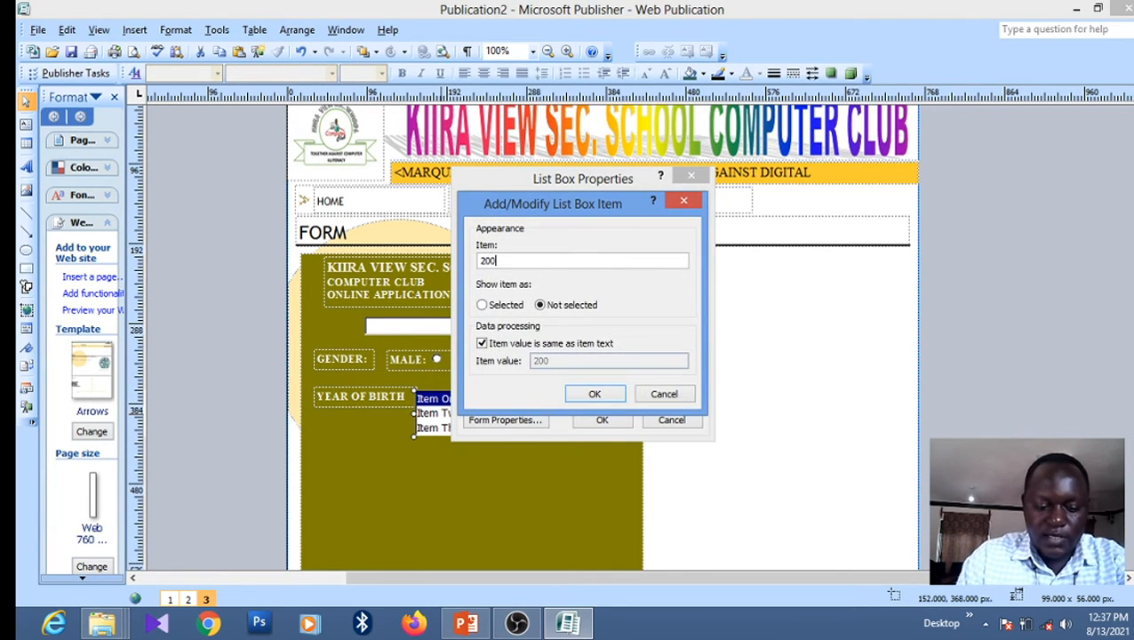
pyautogui.write('3')
pyautogui.click(594, 395)
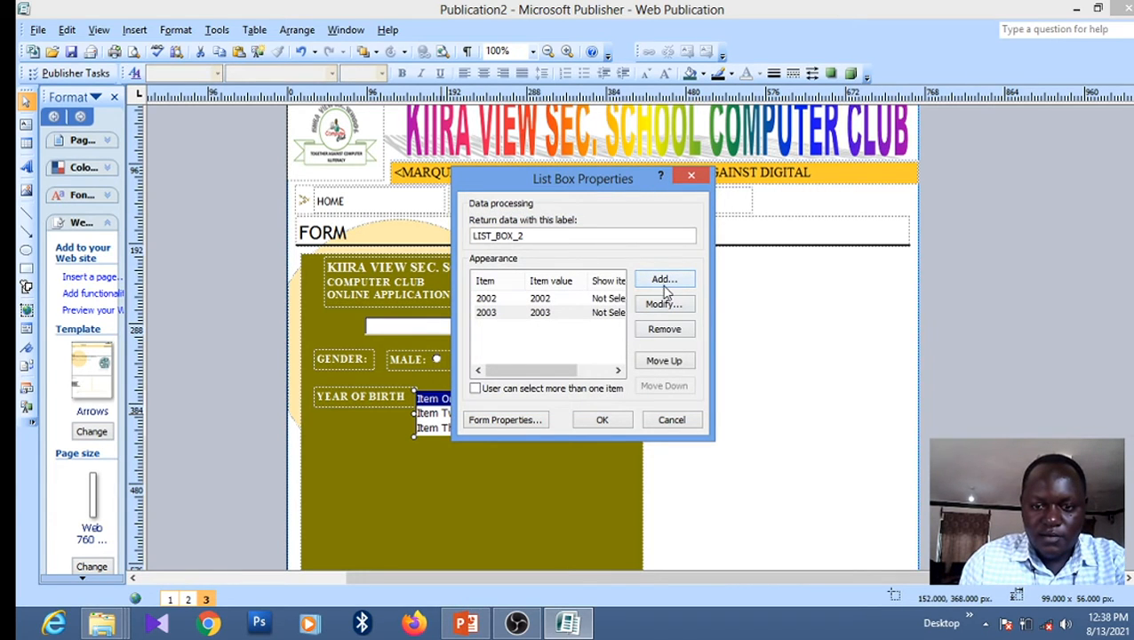
pyautogui.click(665, 283)
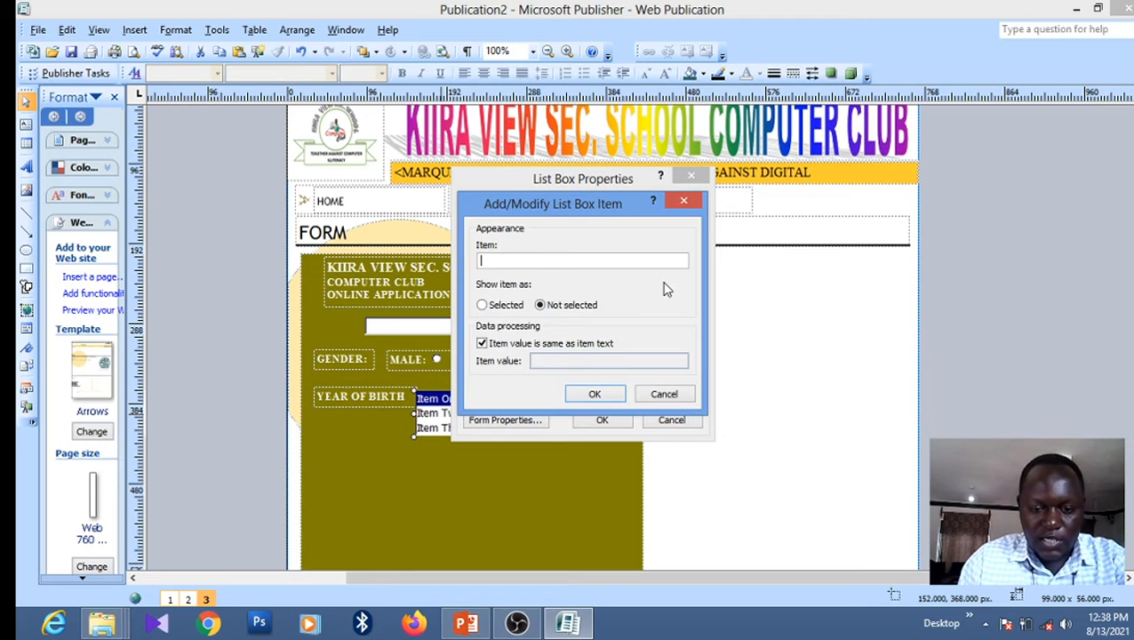
pyautogui.write('2004')
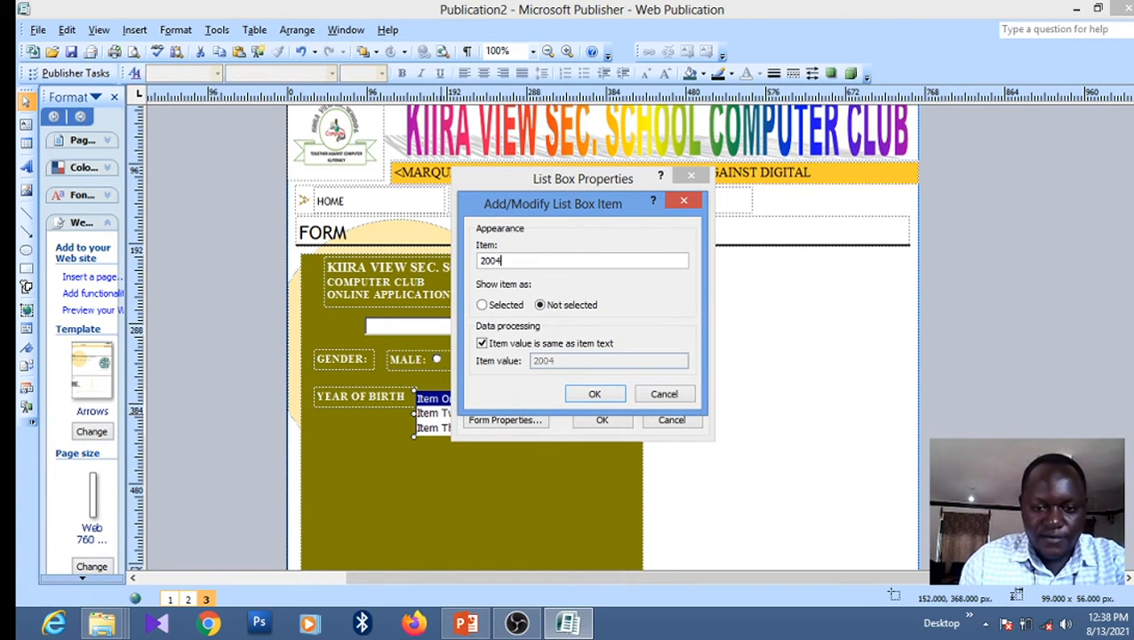
pyautogui.click(605, 395)
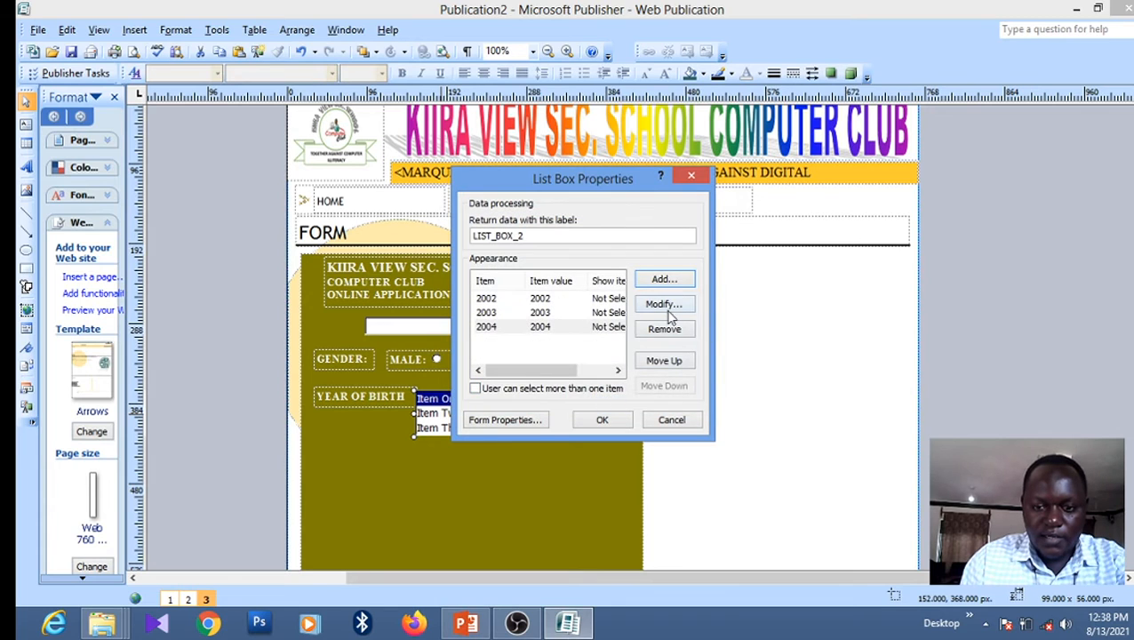
# Add the years 2007, 2010 and 2012 as list items
pyautogui.click(665, 280)
pyautogui.write('2007')
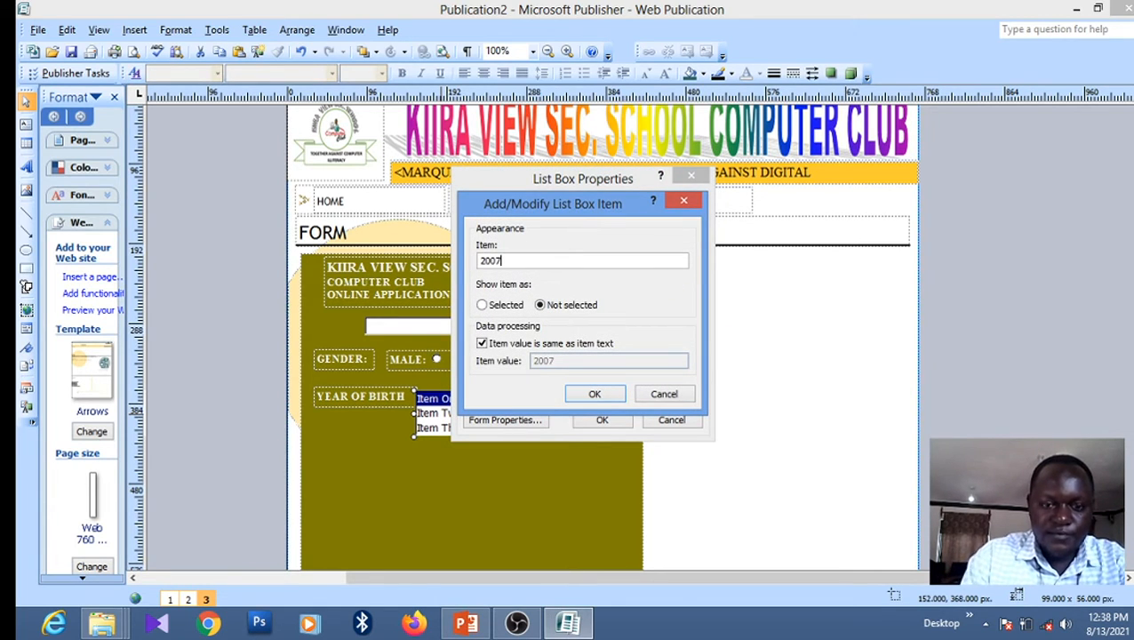
pyautogui.click(600, 400)
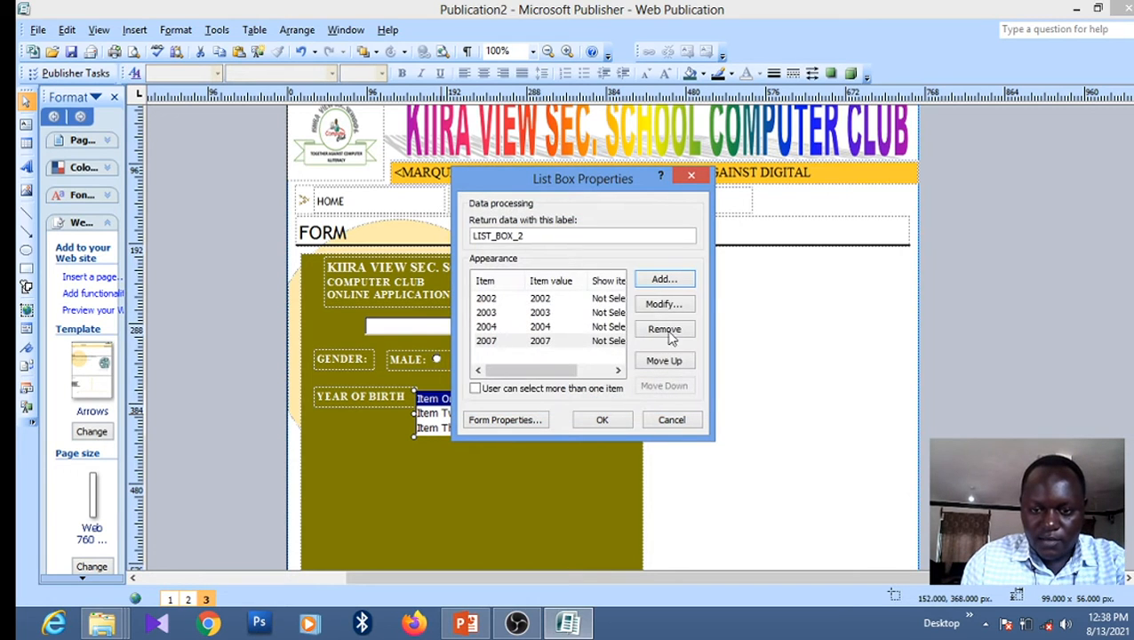
pyautogui.click(664, 282)
pyautogui.write('201')
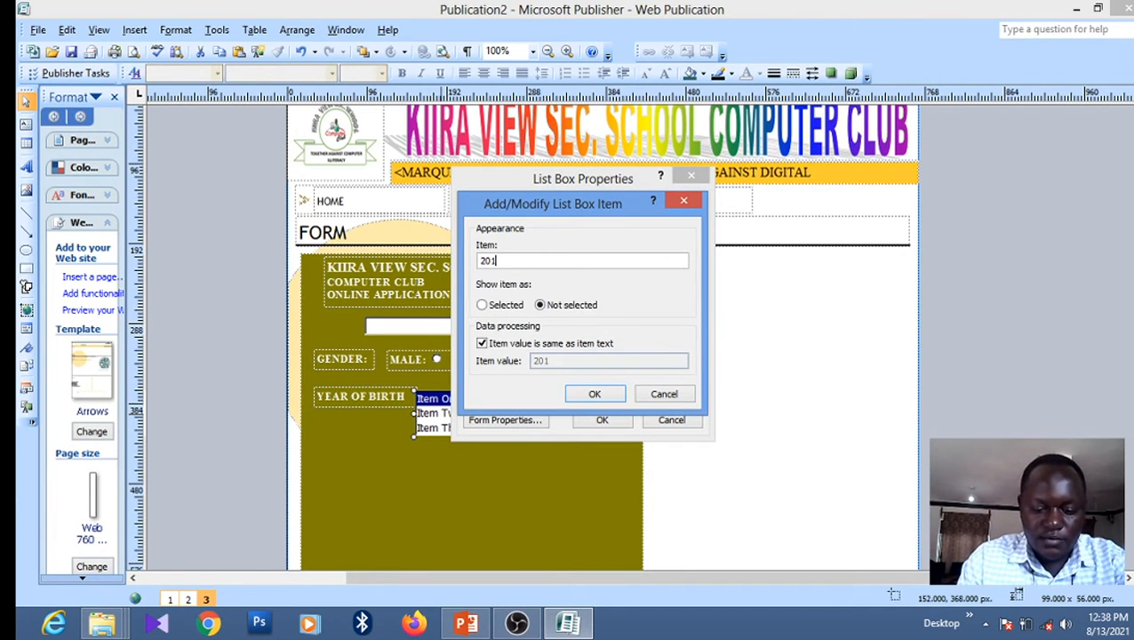
pyautogui.write('0')
pyautogui.click(594, 393)
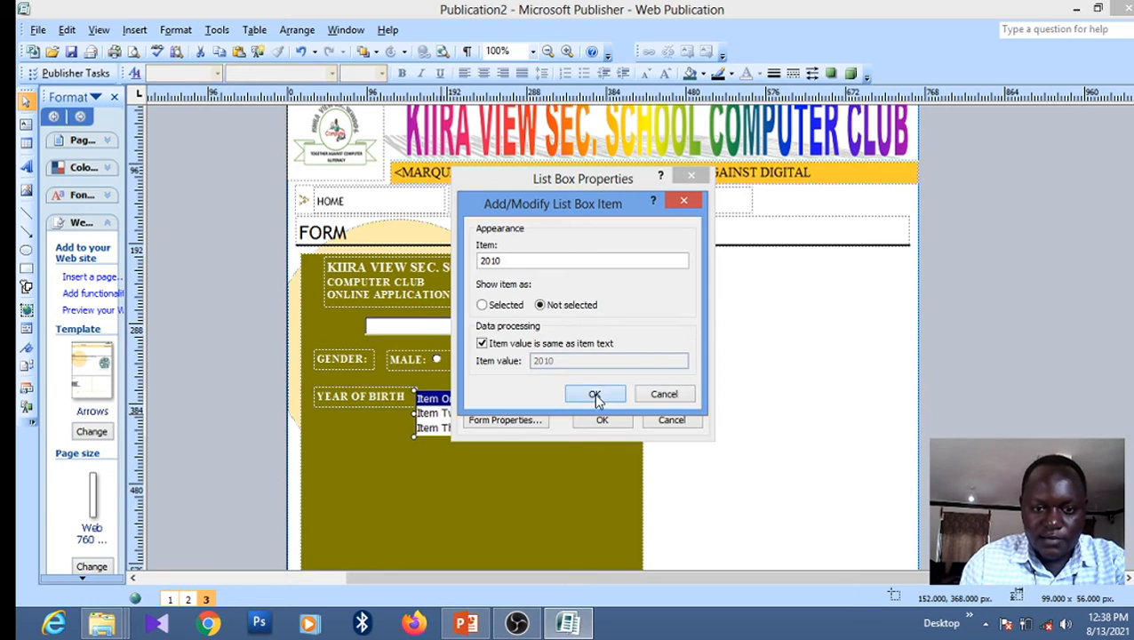
pyautogui.click(654, 280)
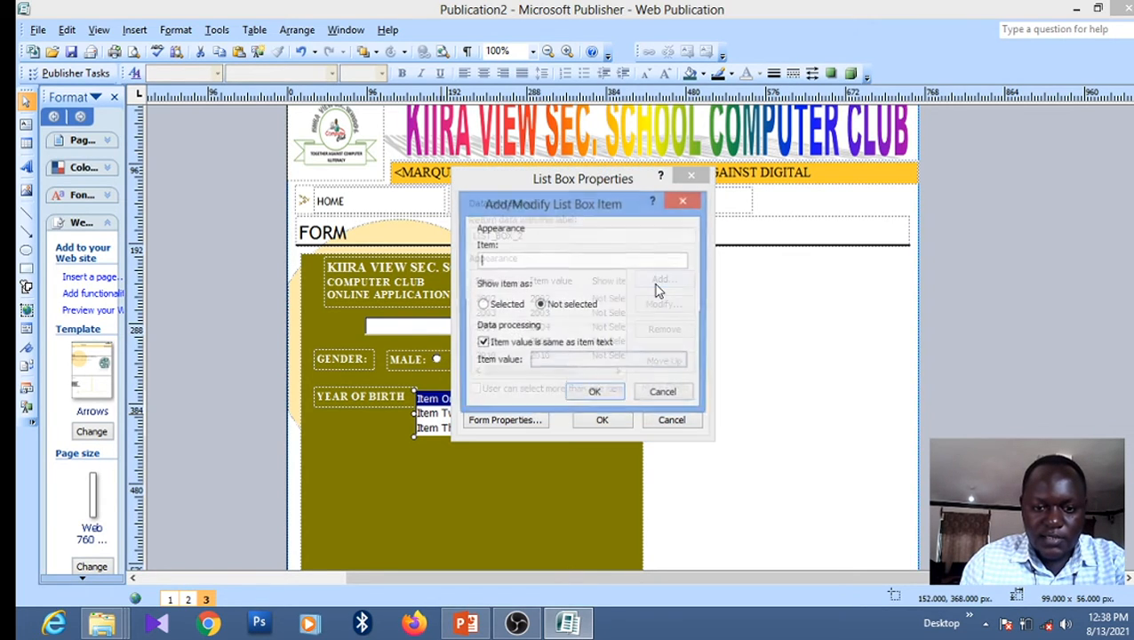
pyautogui.write('12')
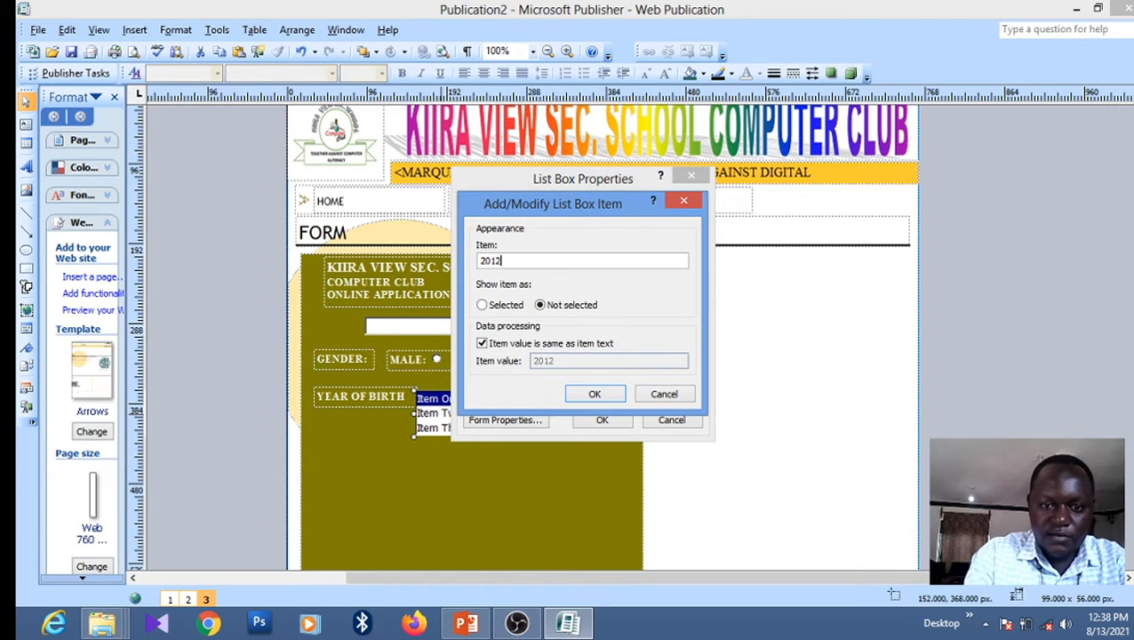
pyautogui.click(601, 394)
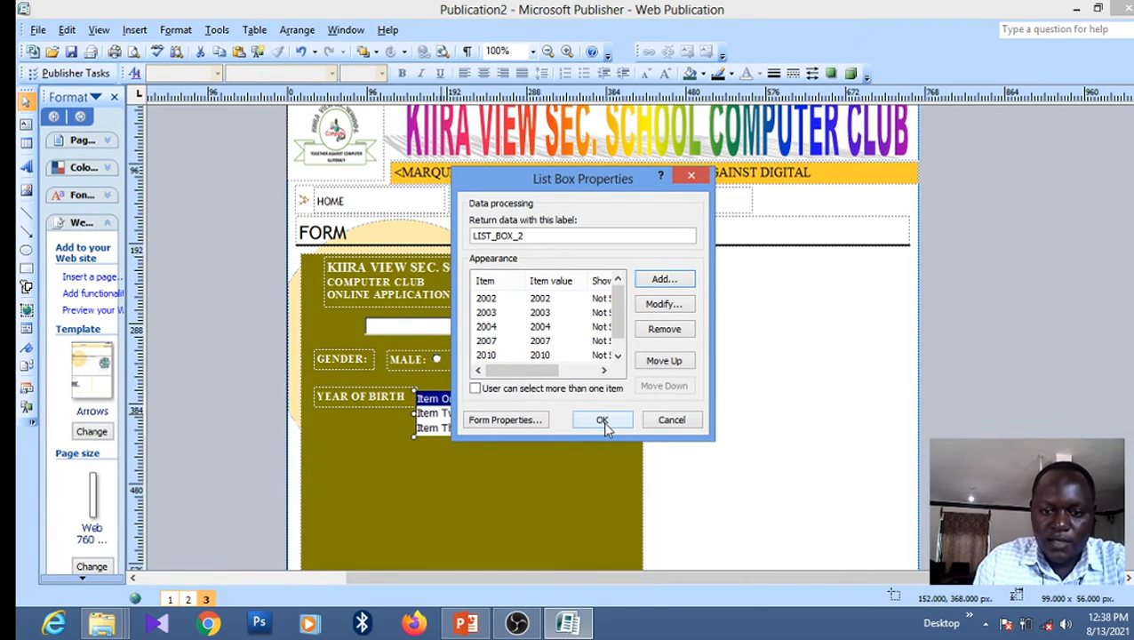
# Apply the year list to the list box and copy the YEAR OF BIRTH label
pyautogui.click(603, 421)
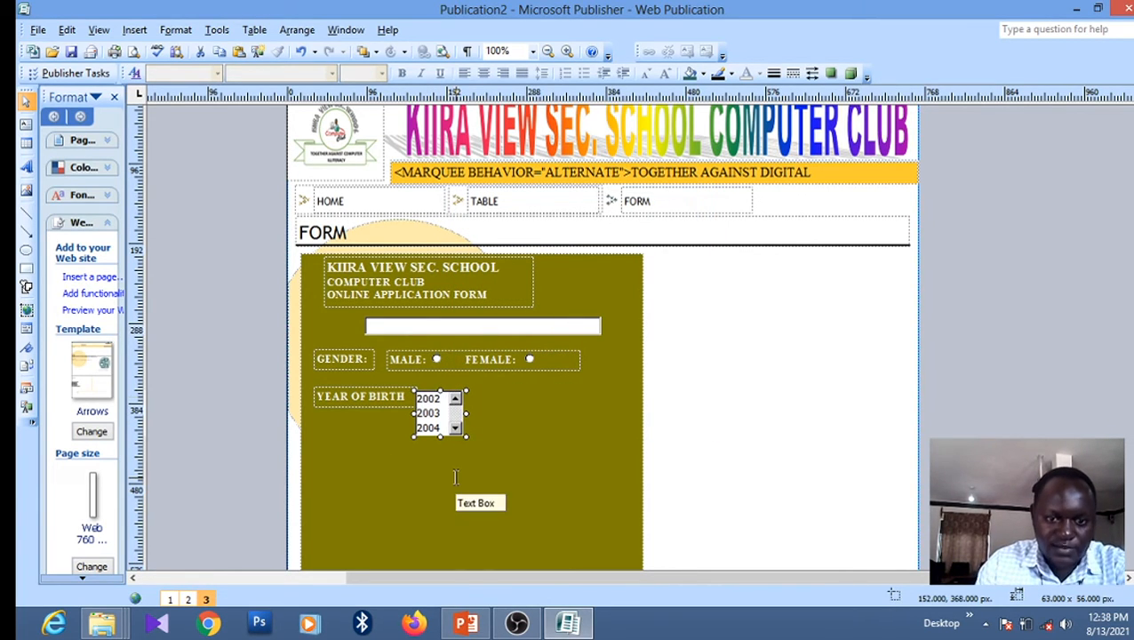
pyautogui.rightClick(359, 409)
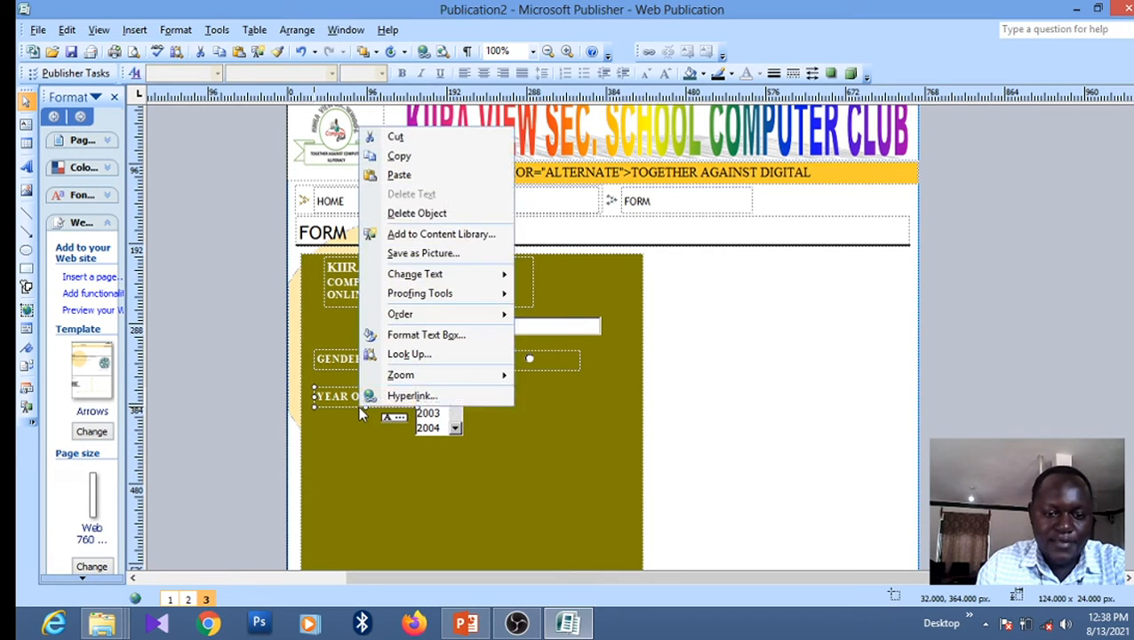
pyautogui.click(399, 156)
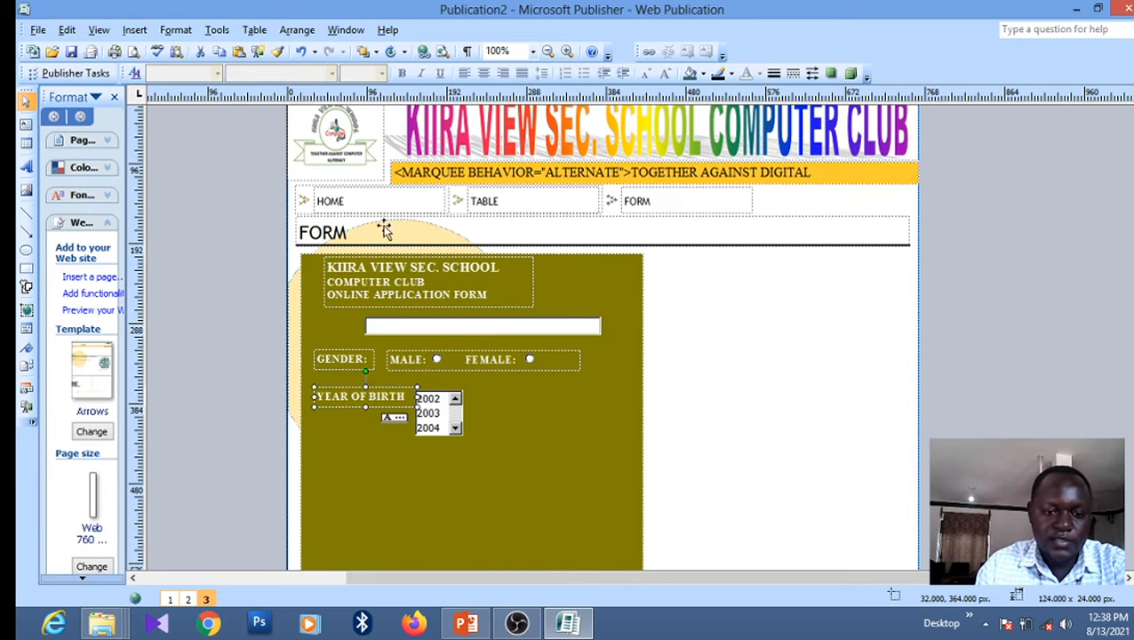
# Paste the label copy below the year list, then check the PowerPoint task slide
pyautogui.rightClick(367, 459)
pyautogui.click(410, 229)
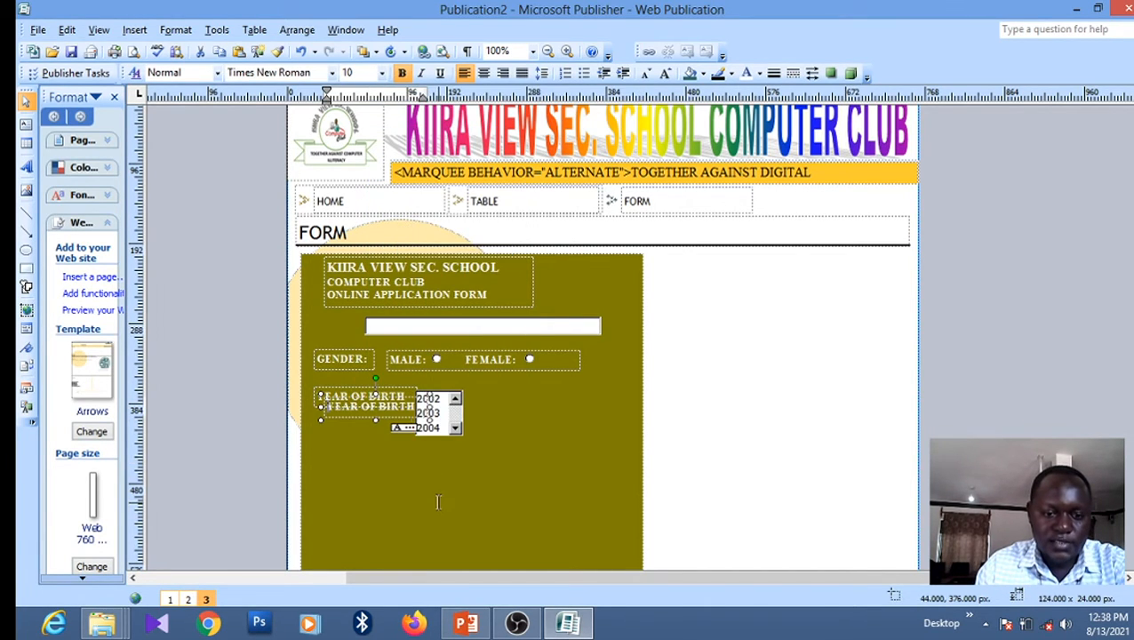
pyautogui.moveTo(364, 417); pyautogui.dragTo(356, 464)
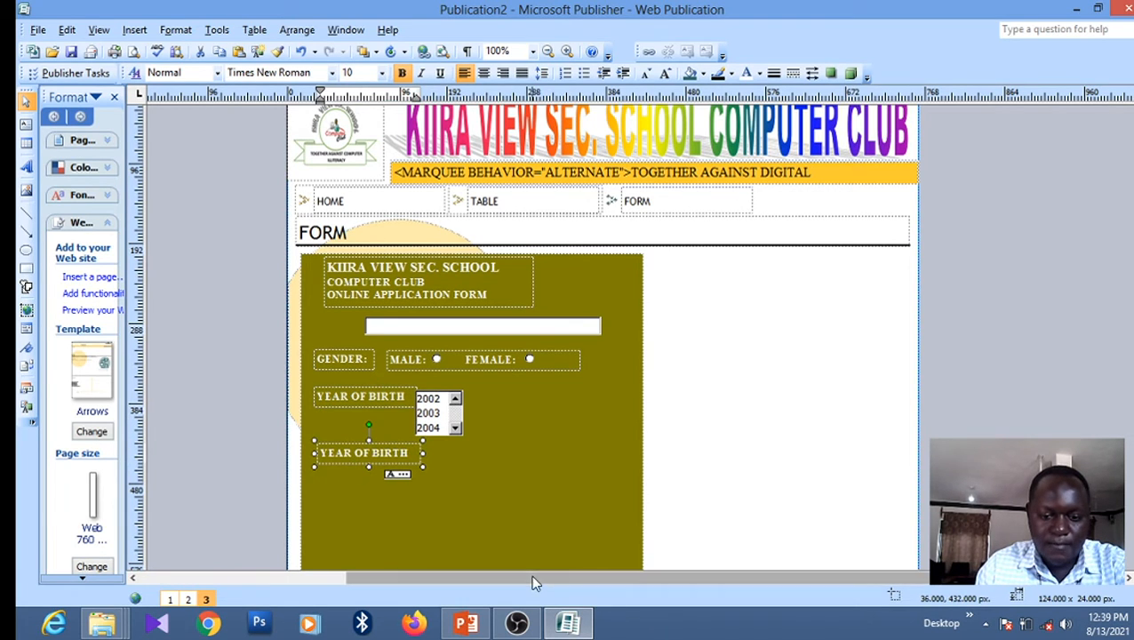
pyautogui.click(467, 627)
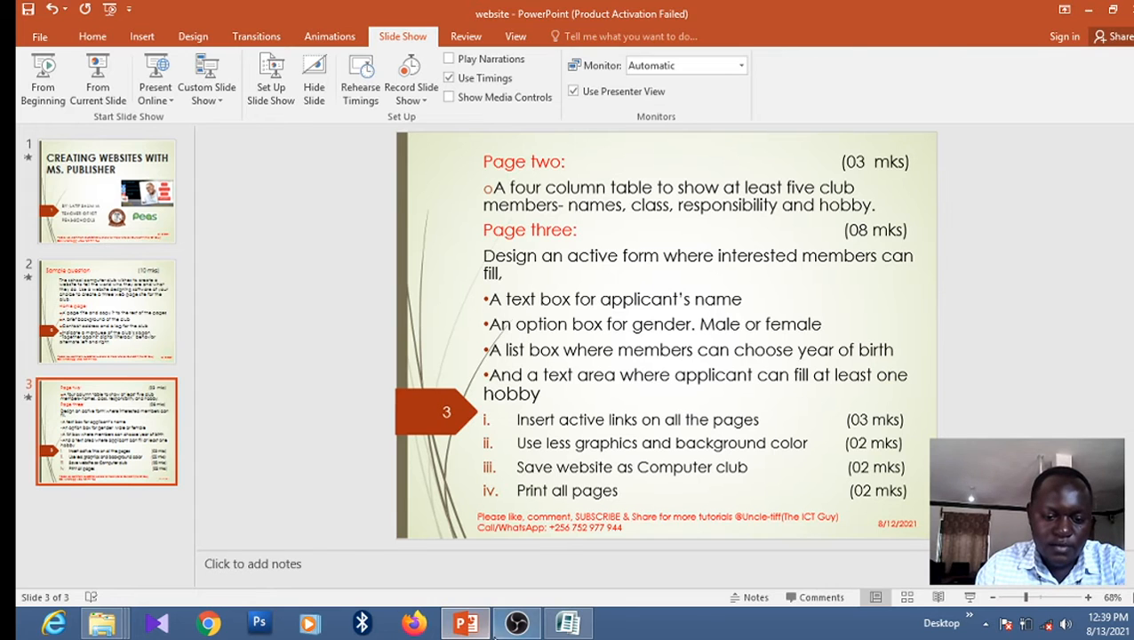
pyautogui.click(567, 622)
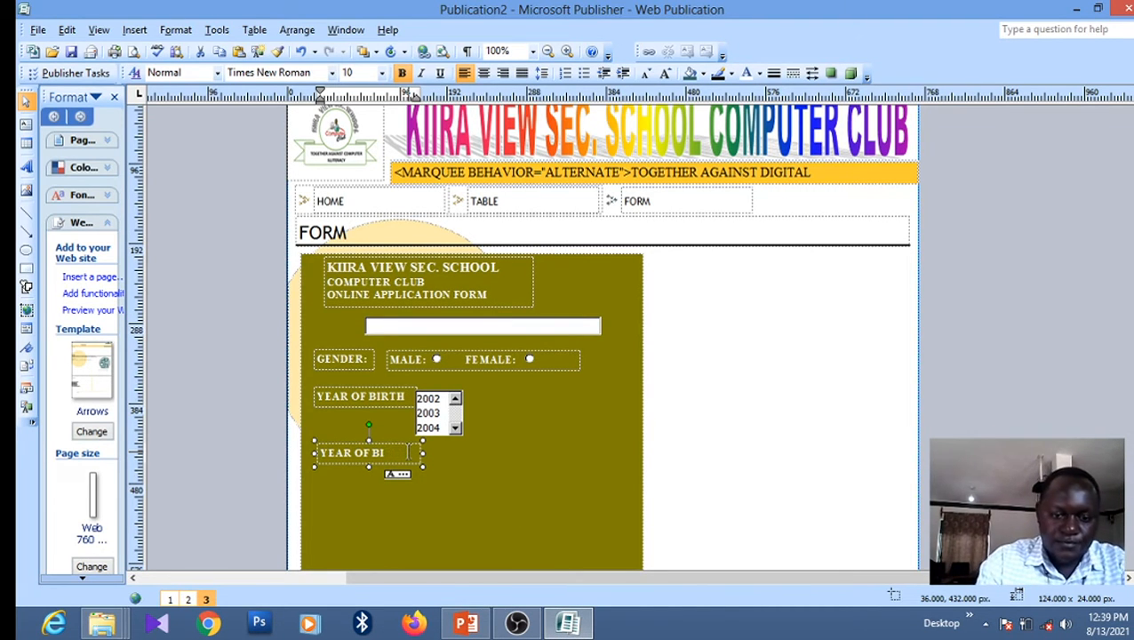
# Clear the copied label, delete the stray Item One control, and make it a HOBBY: label narrowed to fit
pyautogui.press('BackSpace')
pyautogui.press('BackSpace')
pyautogui.press('BackSpace')
pyautogui.press('BackSpace')
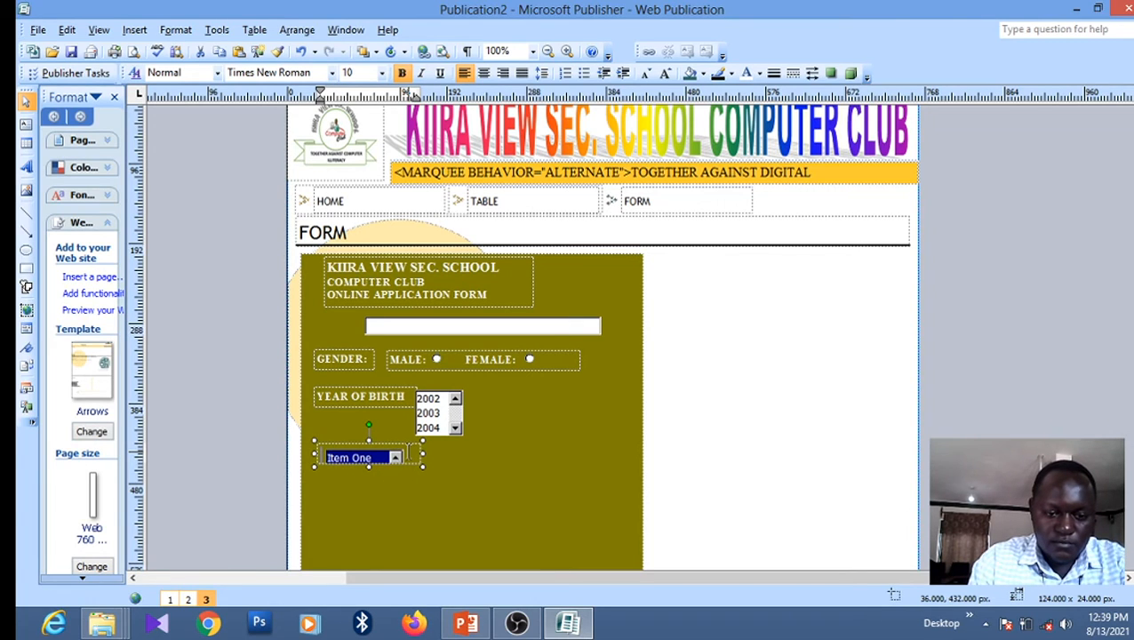
pyautogui.click(402, 454)
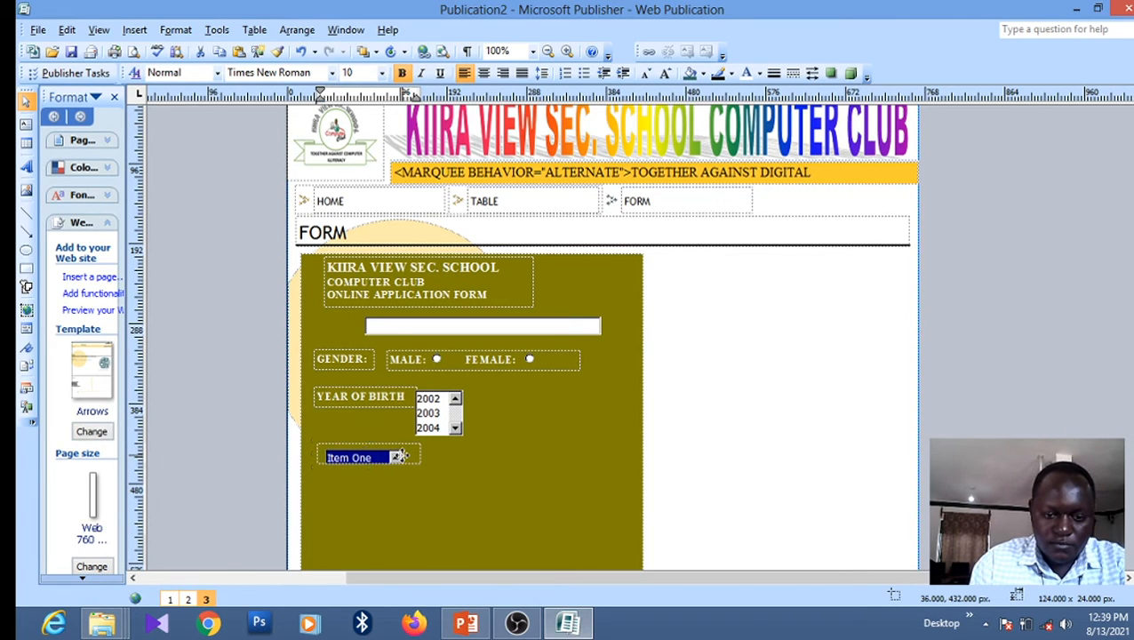
pyautogui.press('Delete')
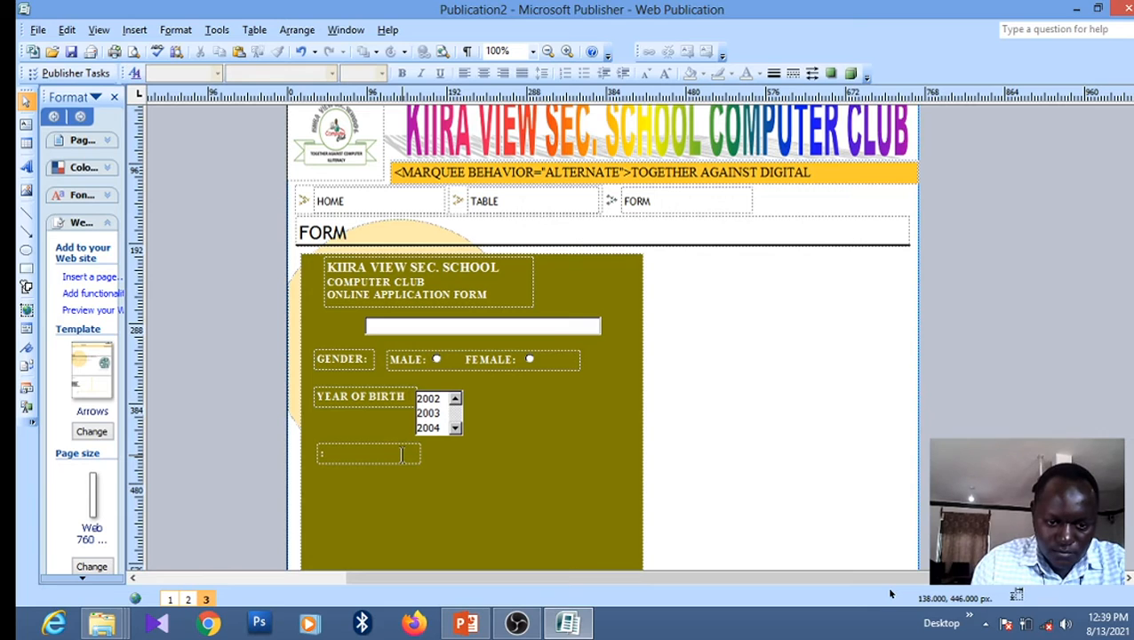
pyautogui.click(324, 453)
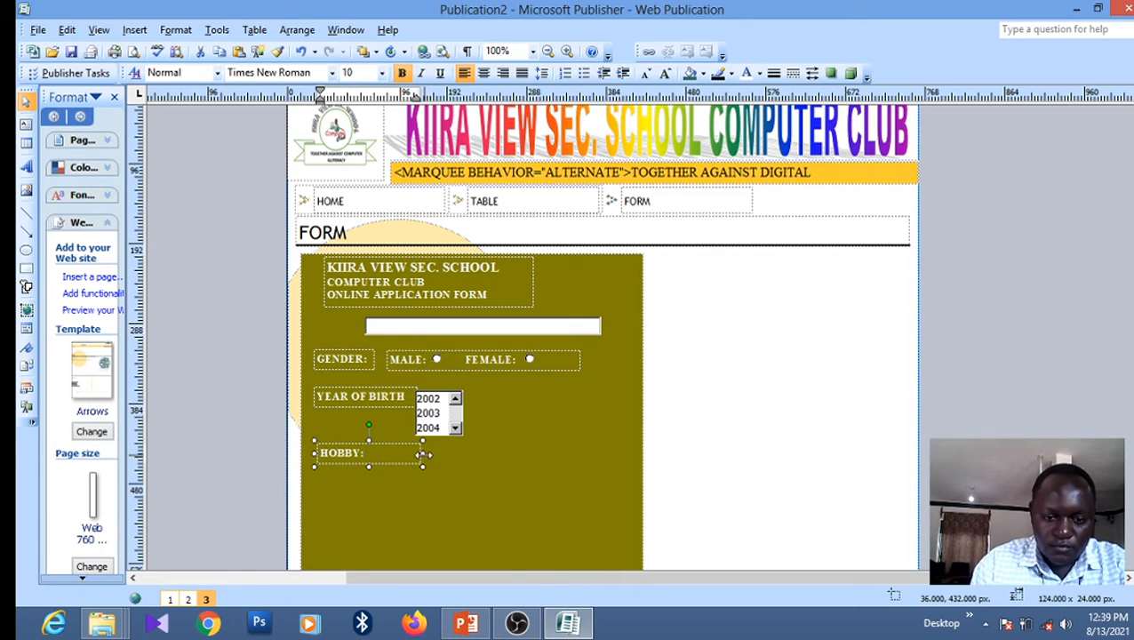
pyautogui.moveTo(423, 455); pyautogui.dragTo(374, 455)
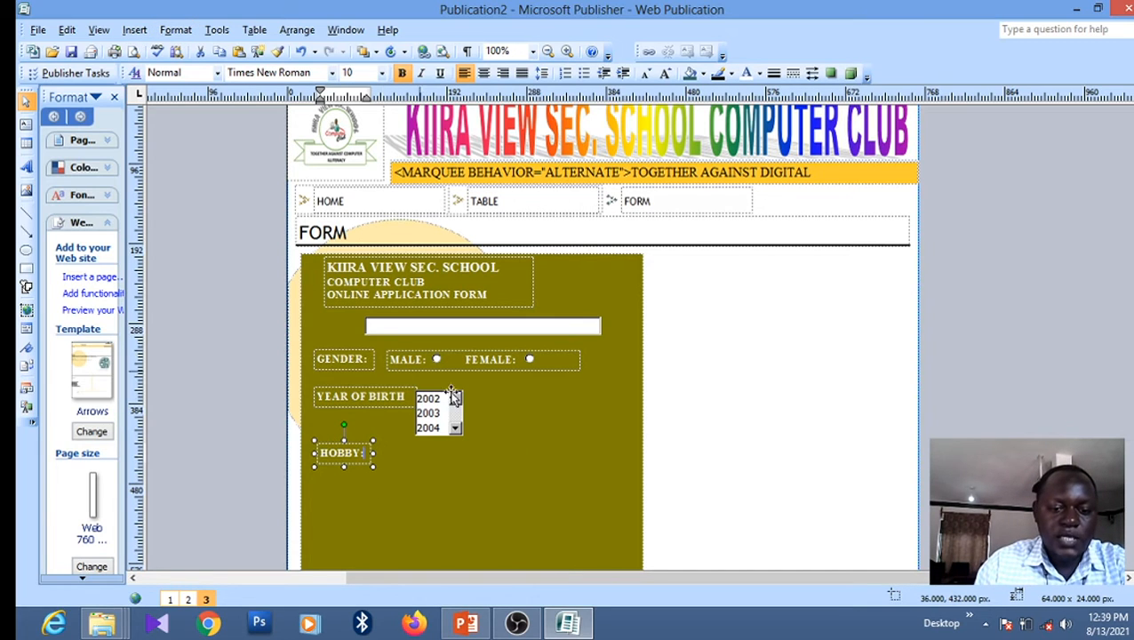
pyautogui.click(516, 522)
# Insert a multi-line text area form control and paste a copy onto the form
pyautogui.click(134, 29)
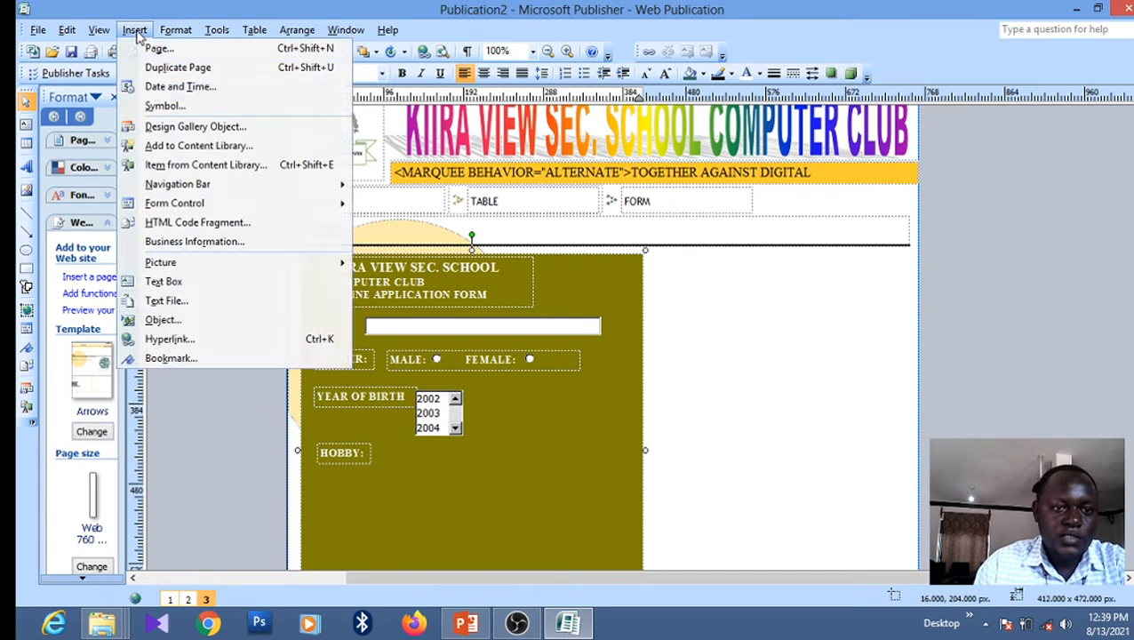
pyautogui.moveTo(178, 204)
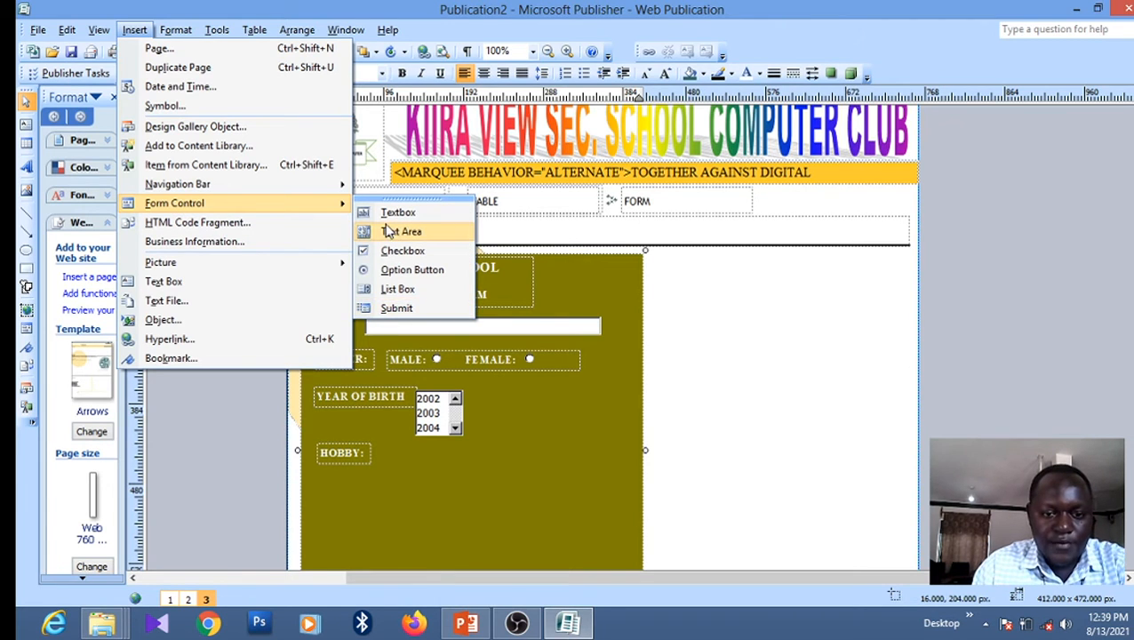
pyautogui.click(401, 231)
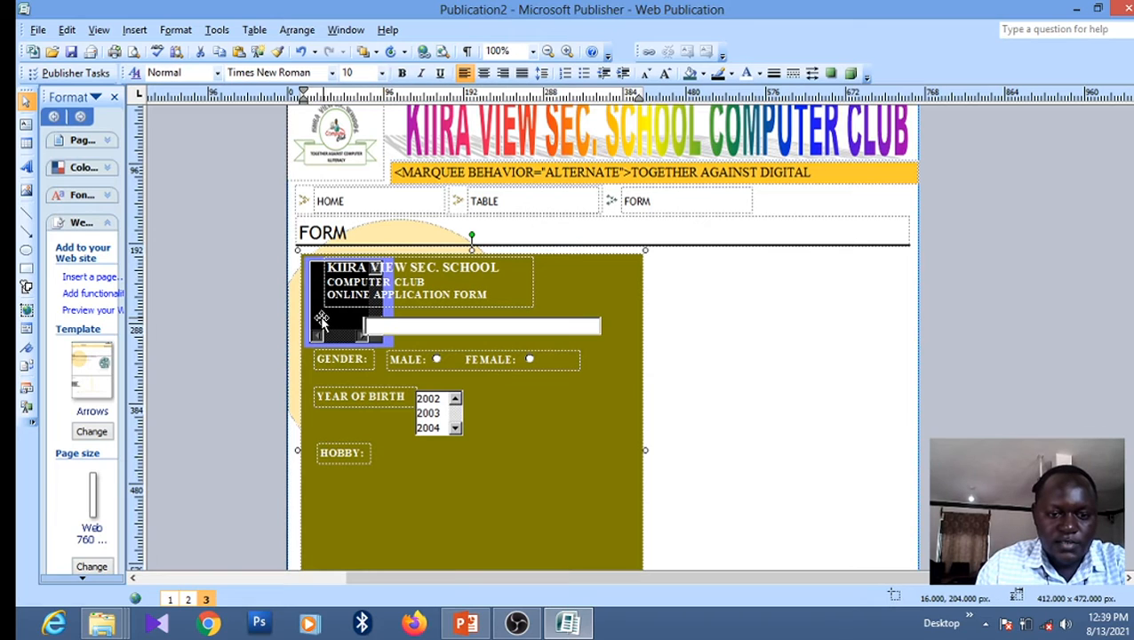
pyautogui.rightClick(322, 324)
pyautogui.click(365, 349)
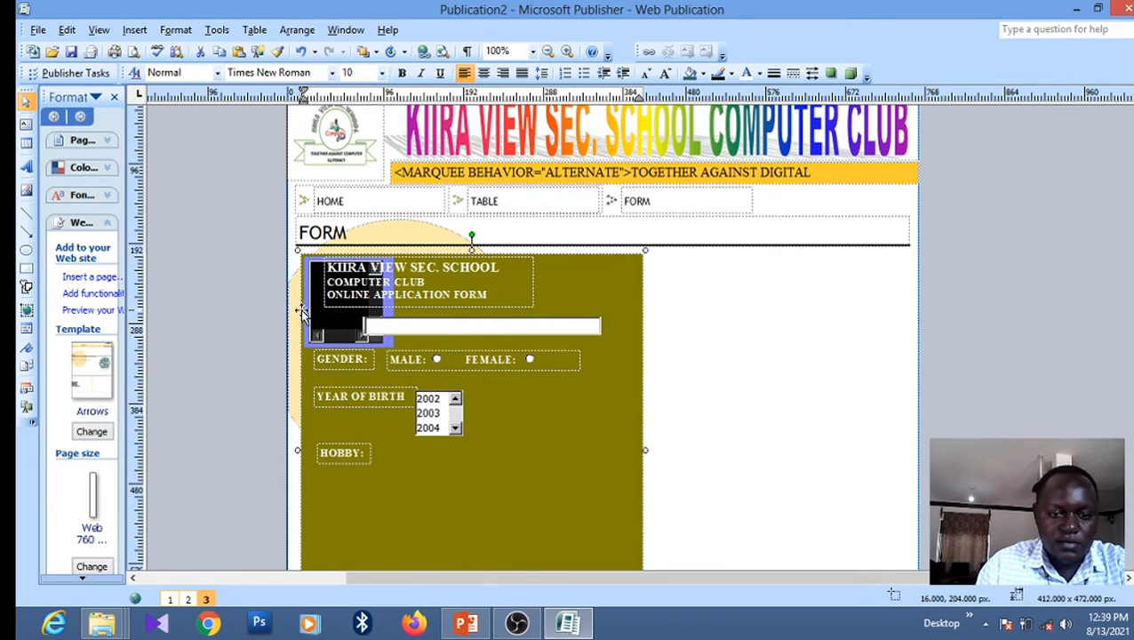
pyautogui.rightClick(413, 457)
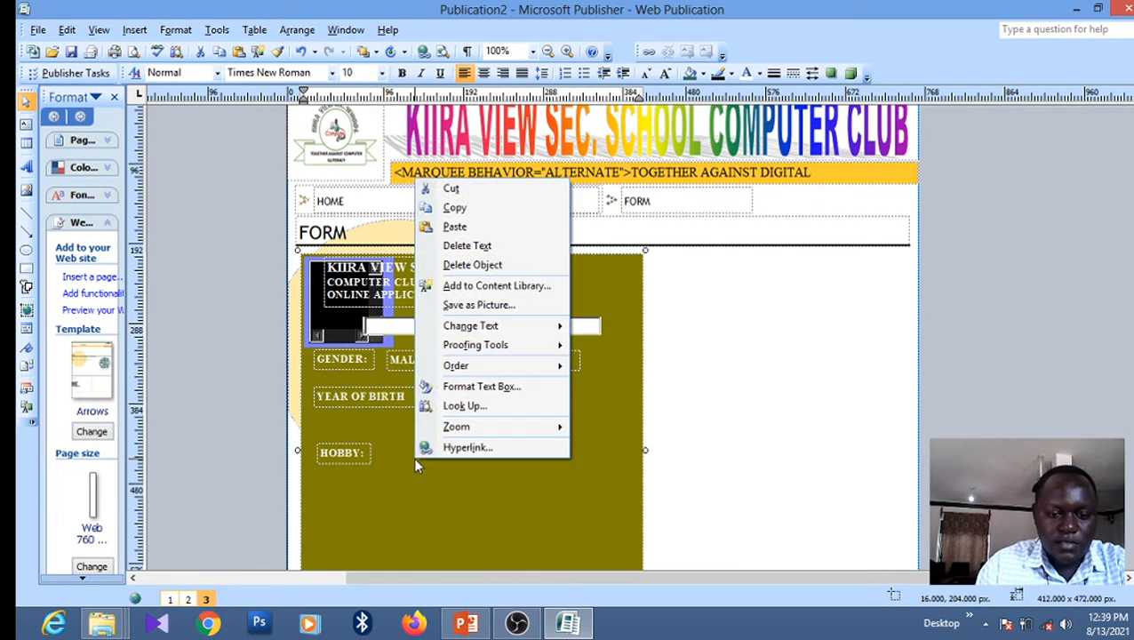
pyautogui.click(455, 227)
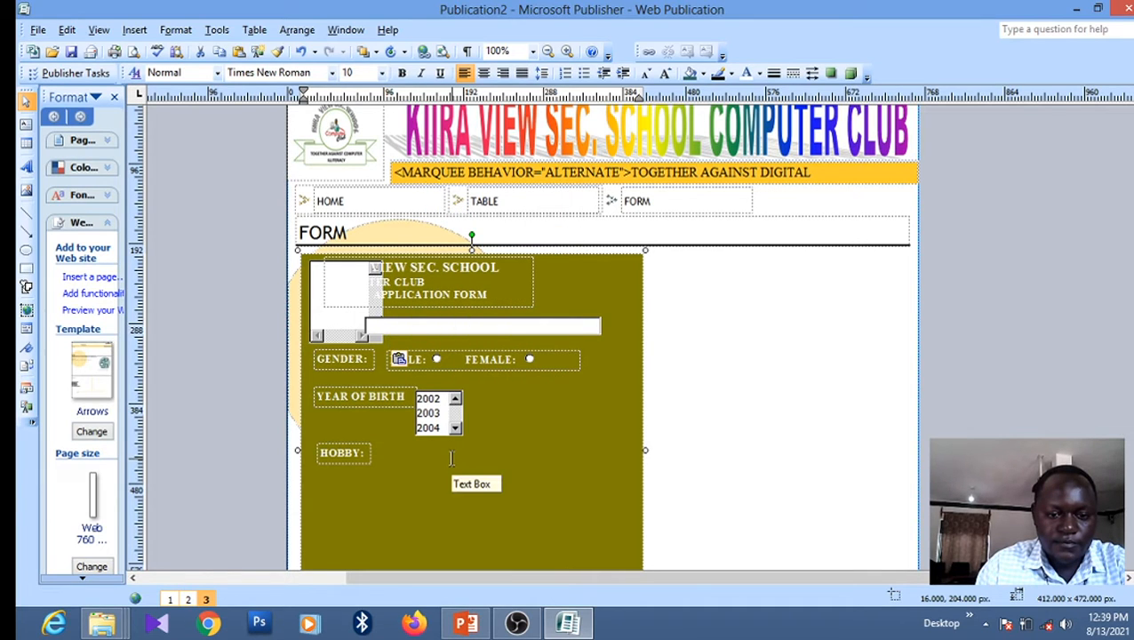
# Place a text area copy beside HOBBY: and delete the leftover one covering the title
pyautogui.click(325, 325)
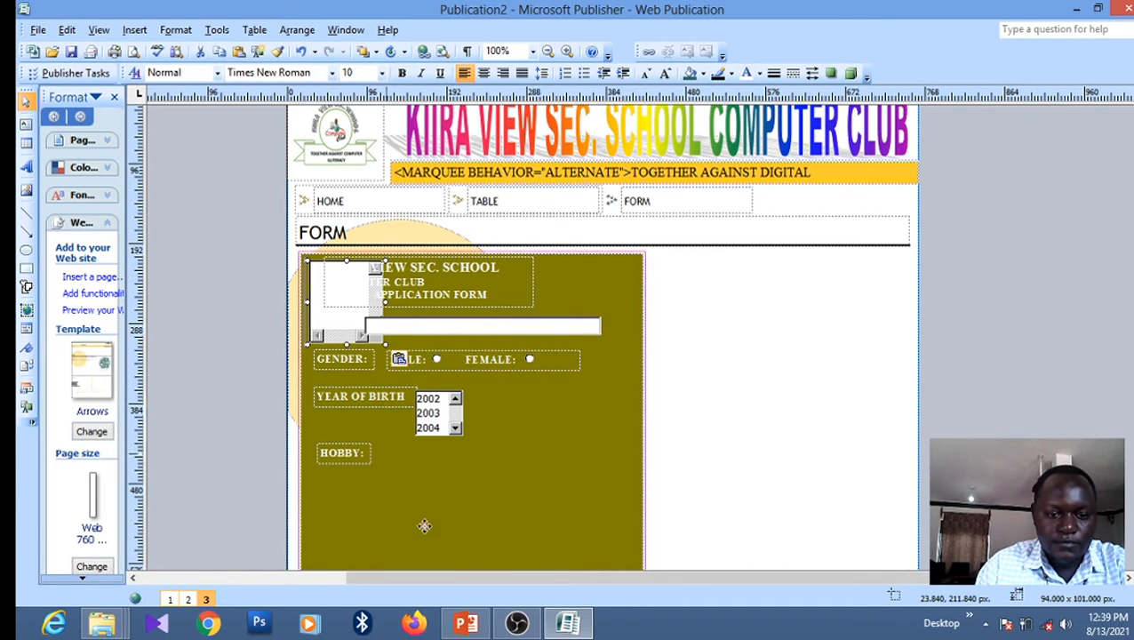
pyautogui.rightClick(322, 326)
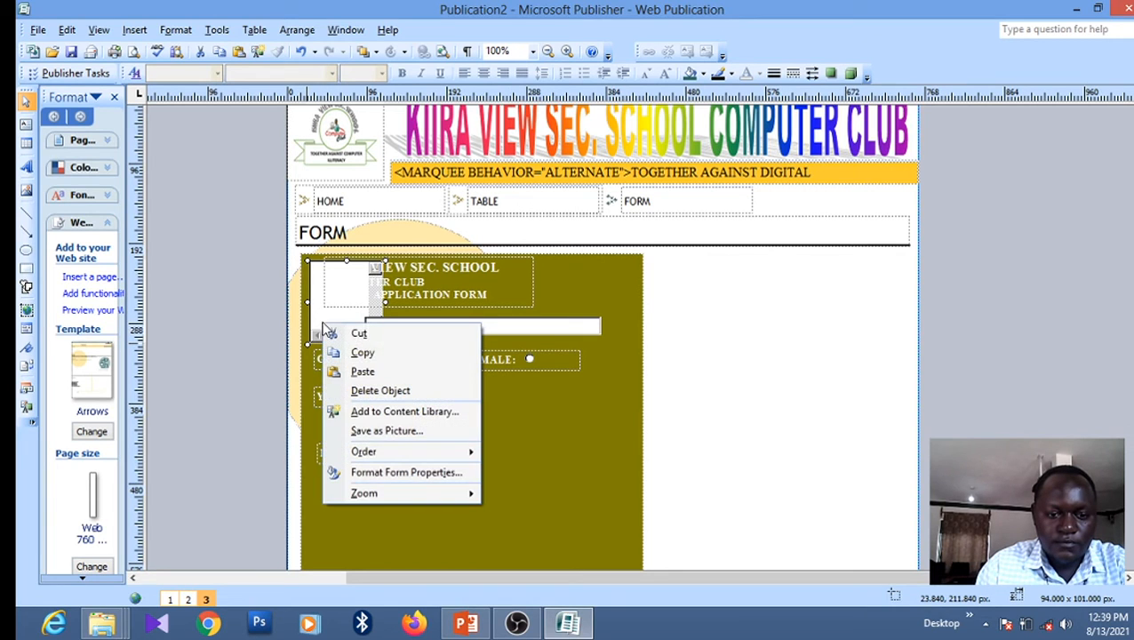
pyautogui.click(362, 354)
pyautogui.rightClick(462, 469)
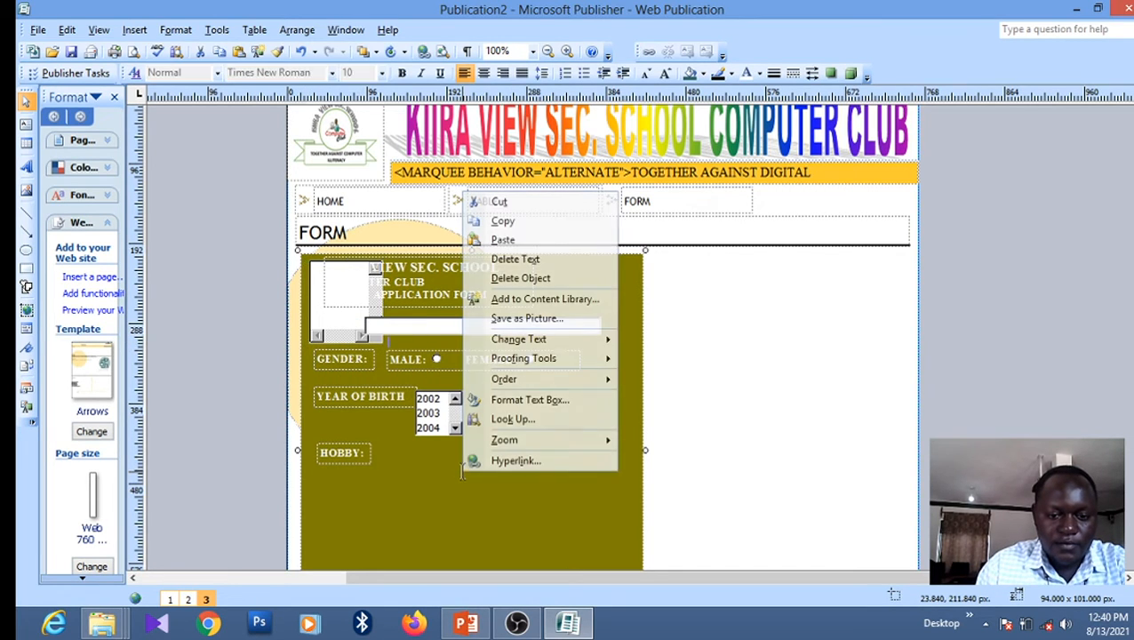
pyautogui.click(503, 241)
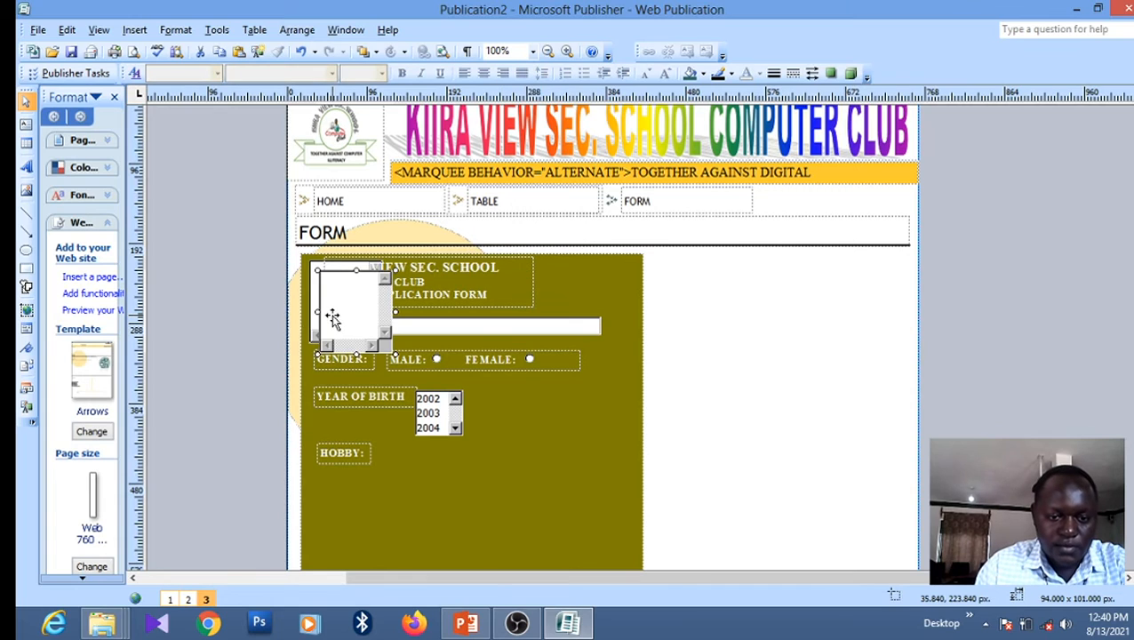
pyautogui.moveTo(332, 318); pyautogui.dragTo(393, 488)
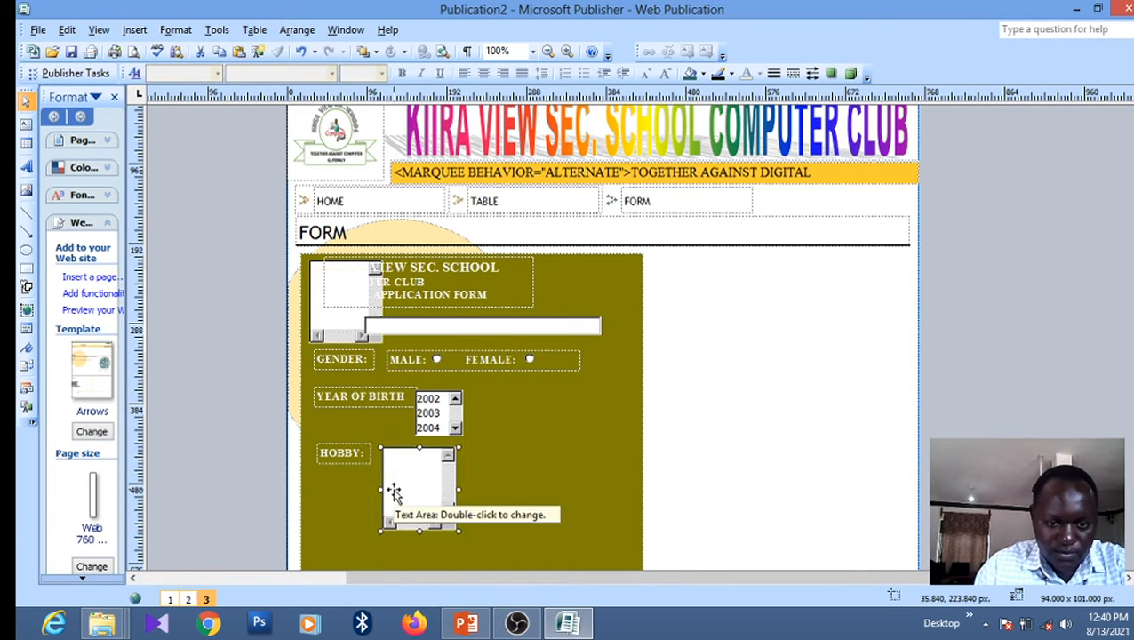
pyautogui.click(320, 324)
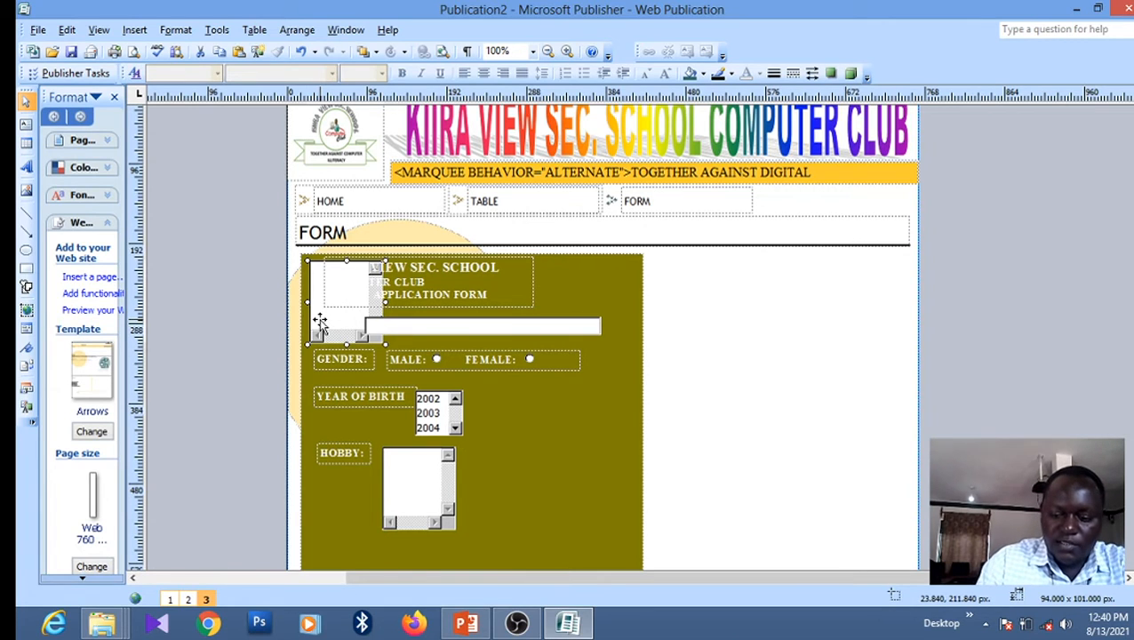
pyautogui.press('Delete')
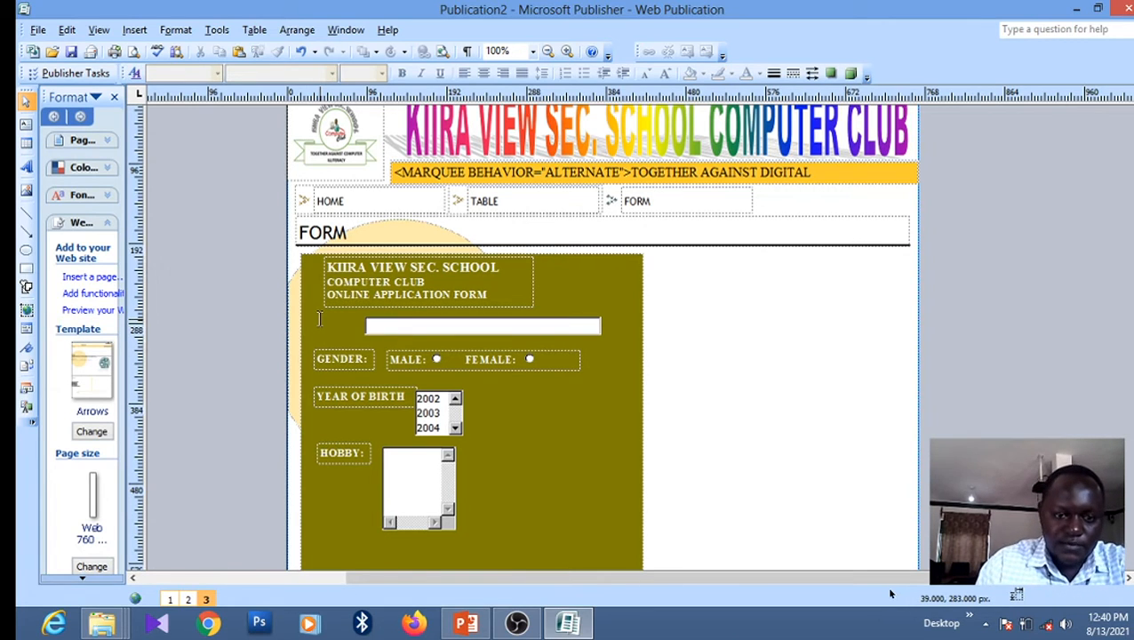
# Make the HOBBY text area slightly wider and shorter, about 102 × 41 px
pyautogui.click(433, 496)
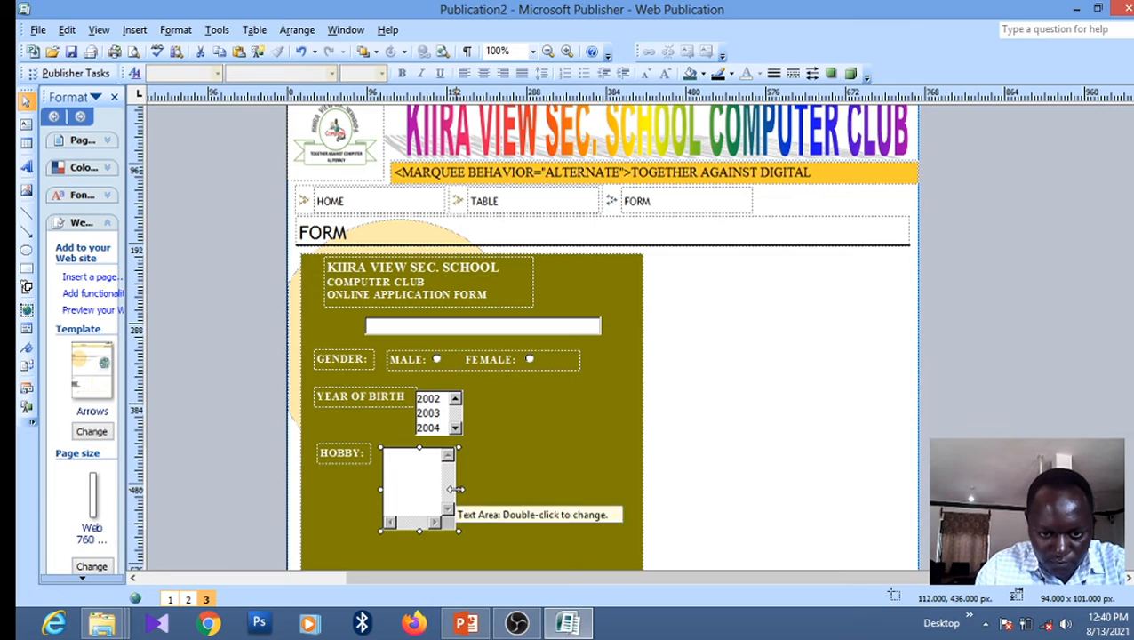
pyautogui.moveTo(455, 489); pyautogui.dragTo(474, 489)
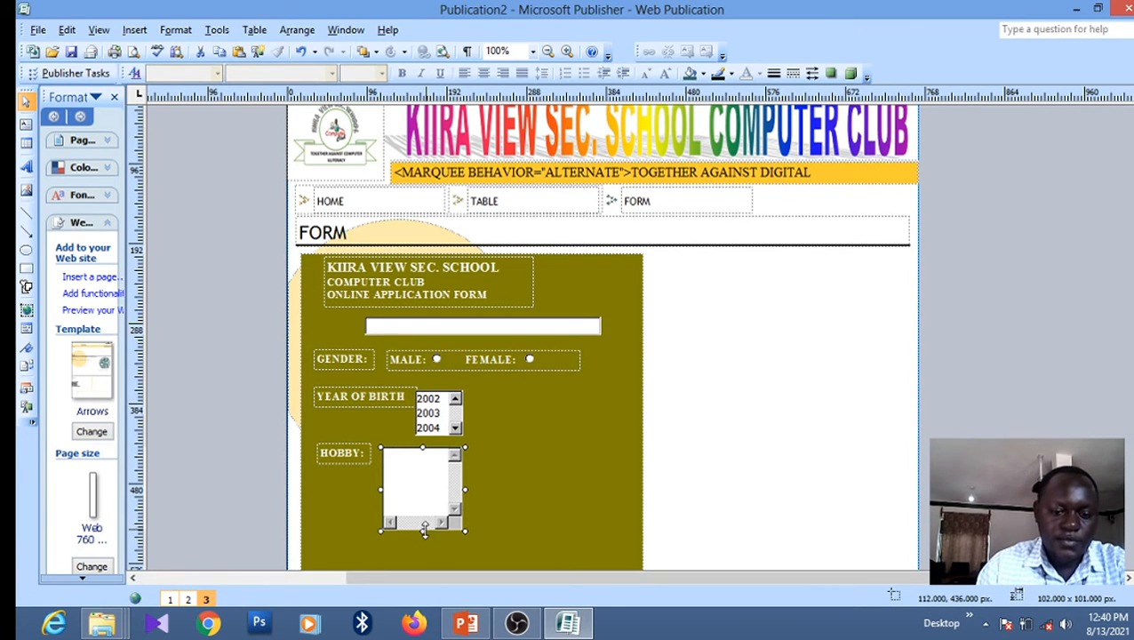
pyautogui.moveTo(422, 530); pyautogui.dragTo(420, 482)
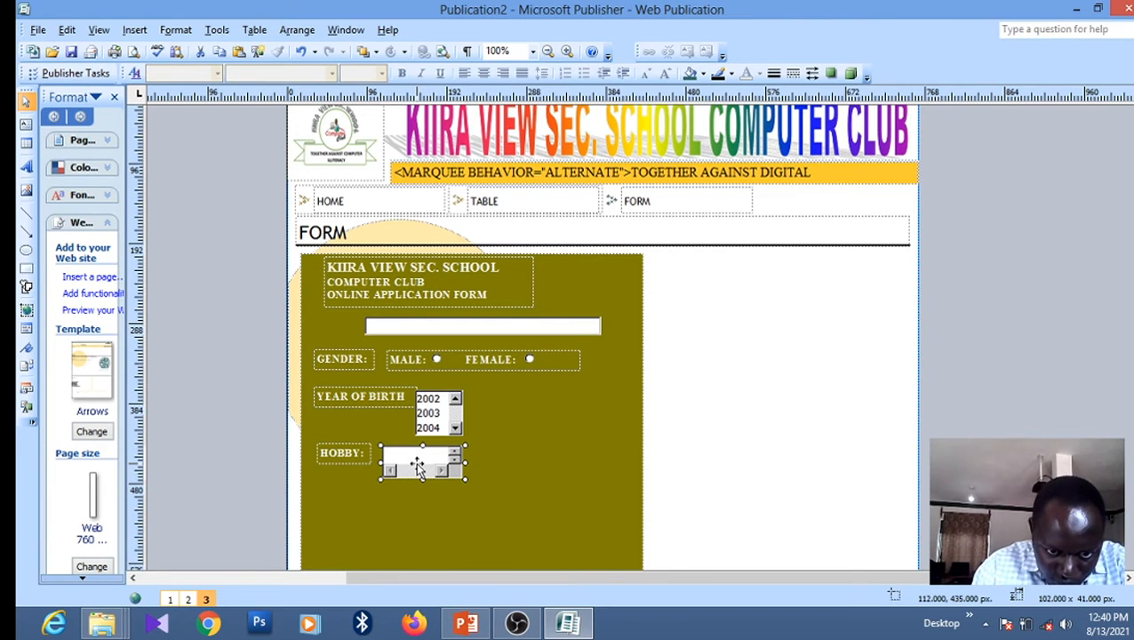
pyautogui.click(526, 512)
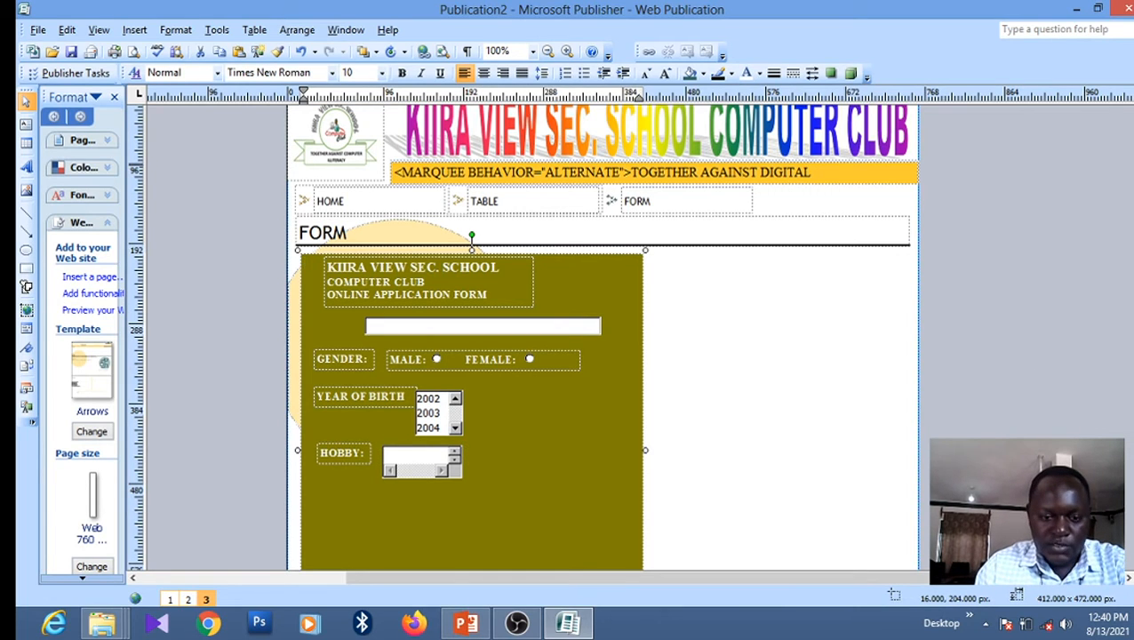
# Shorten the olive form panel to 412 × 356 px, just below the HOBBY row
pyautogui.scroll(-3, 602, 338)
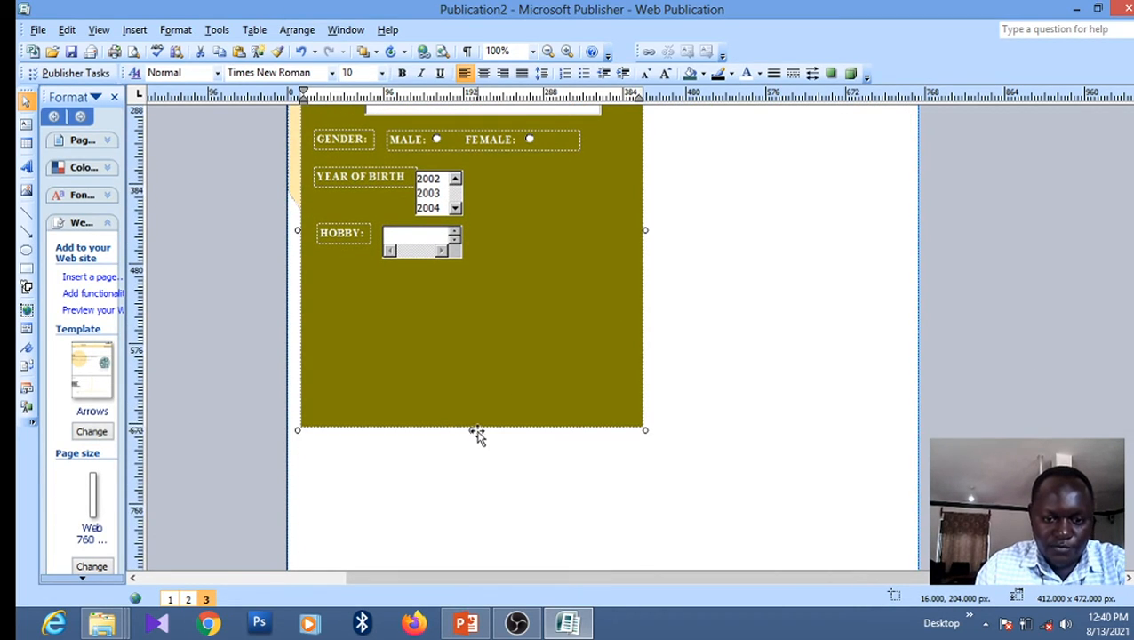
pyautogui.click(469, 419)
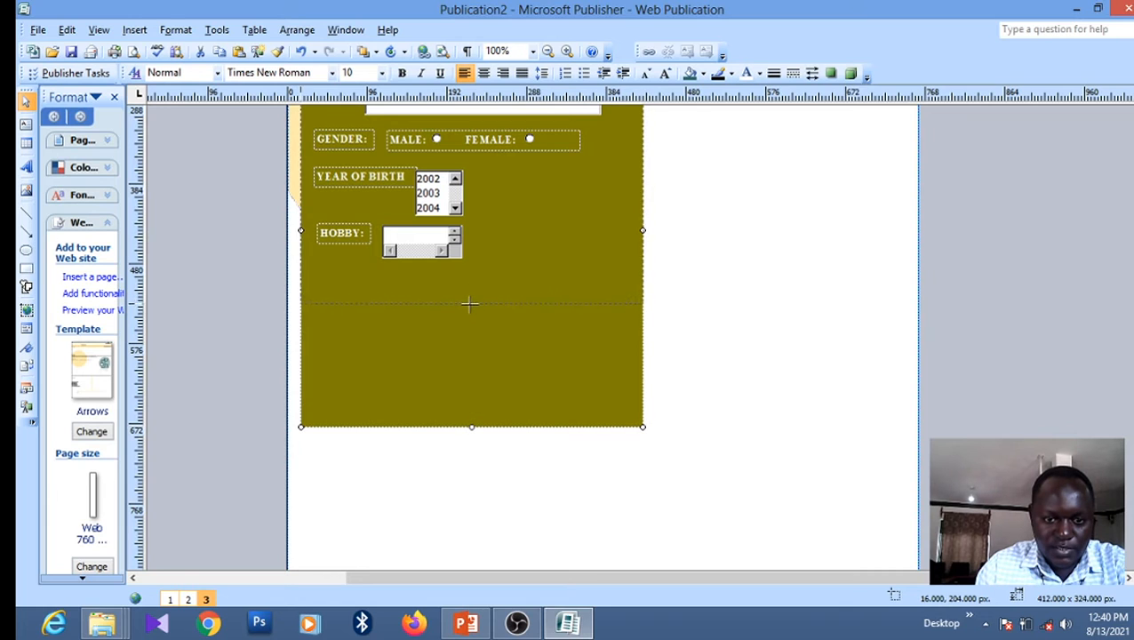
pyautogui.moveTo(469, 304); pyautogui.dragTo(469, 332)
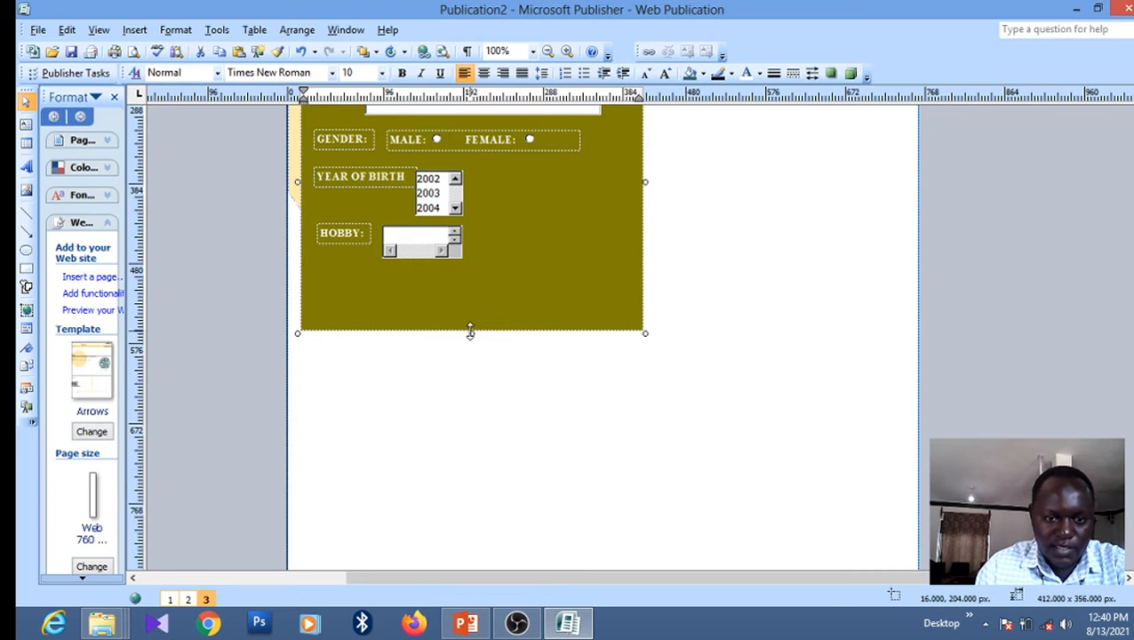
# Insert a Submit button form control onto the form
pyautogui.click(133, 32)
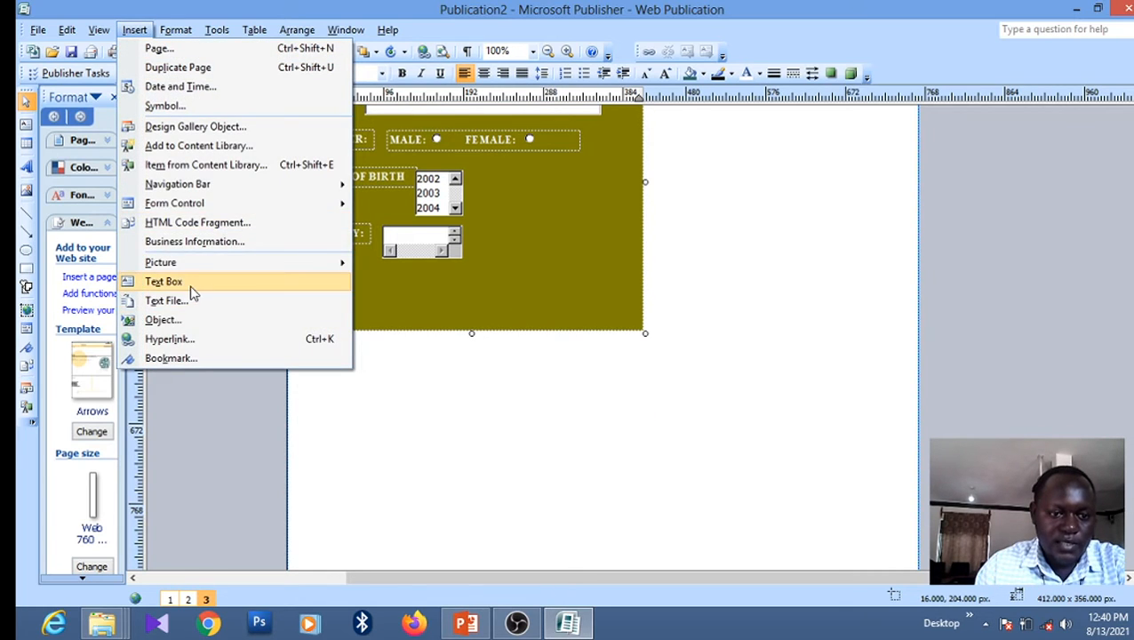
pyautogui.moveTo(180, 206)
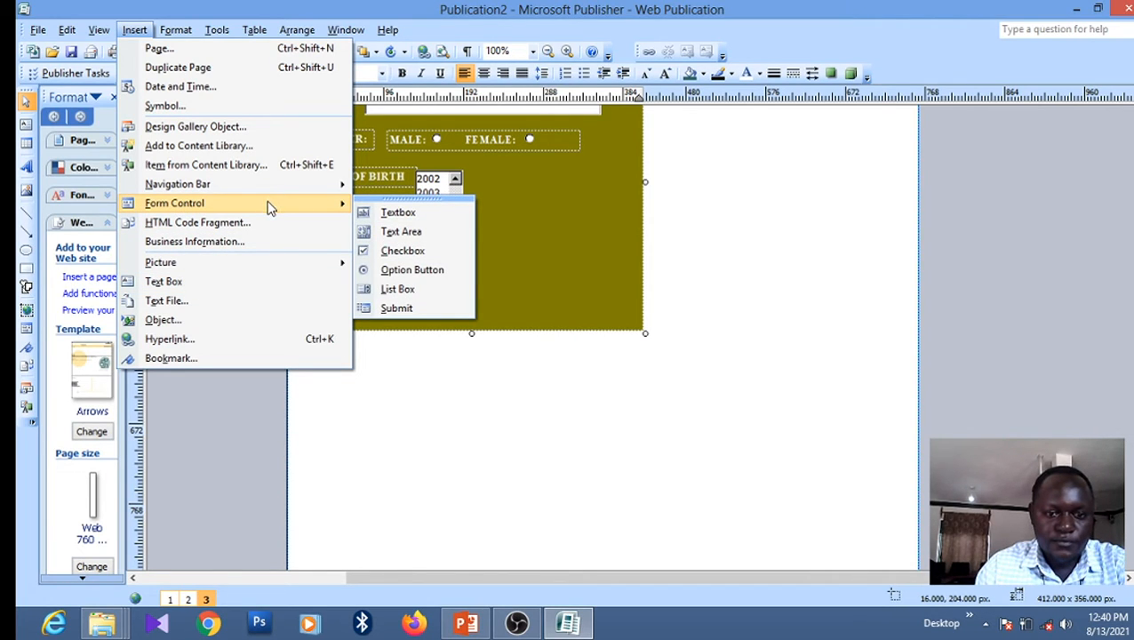
pyautogui.click(409, 310)
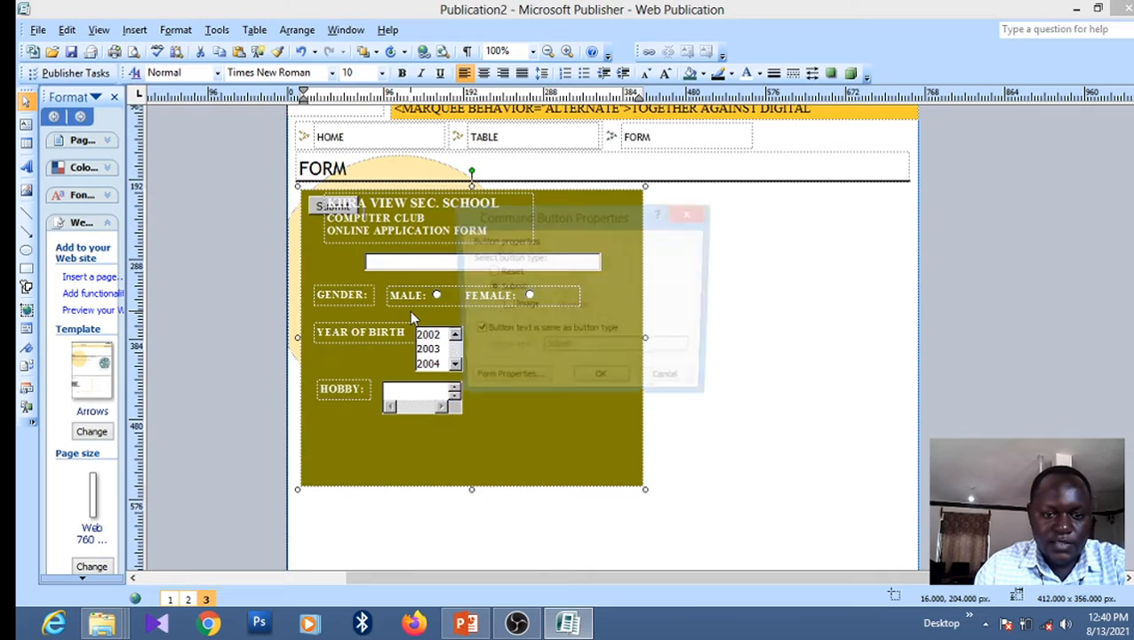
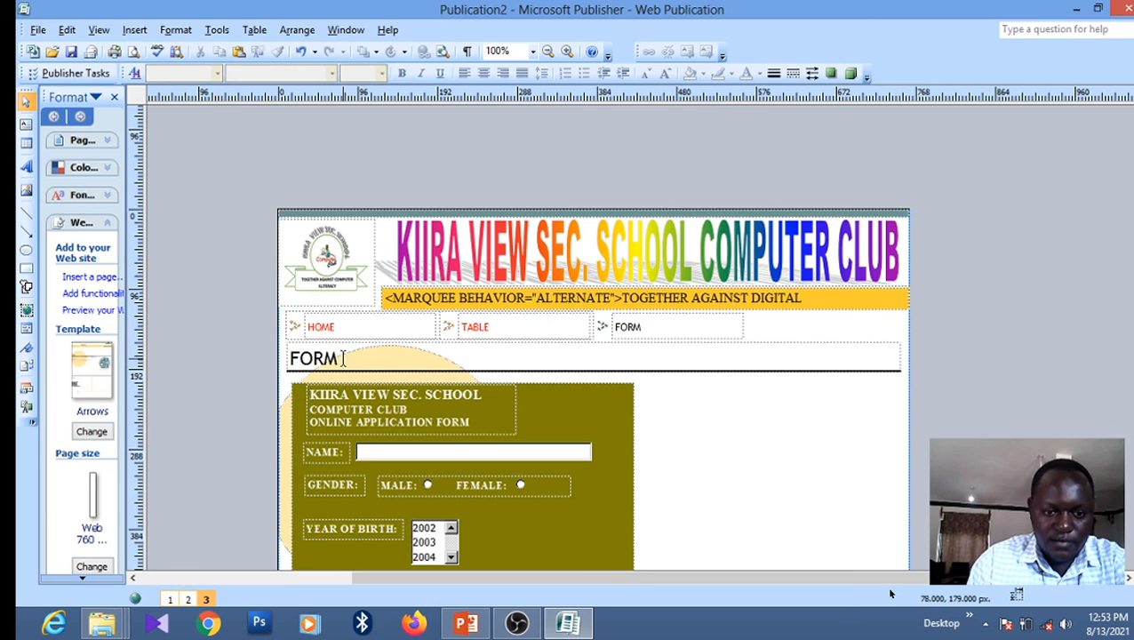
# Select the FORM heading and apply red with Font Color
pyautogui.click(341, 358)
pyautogui.doubleClick(341, 358)
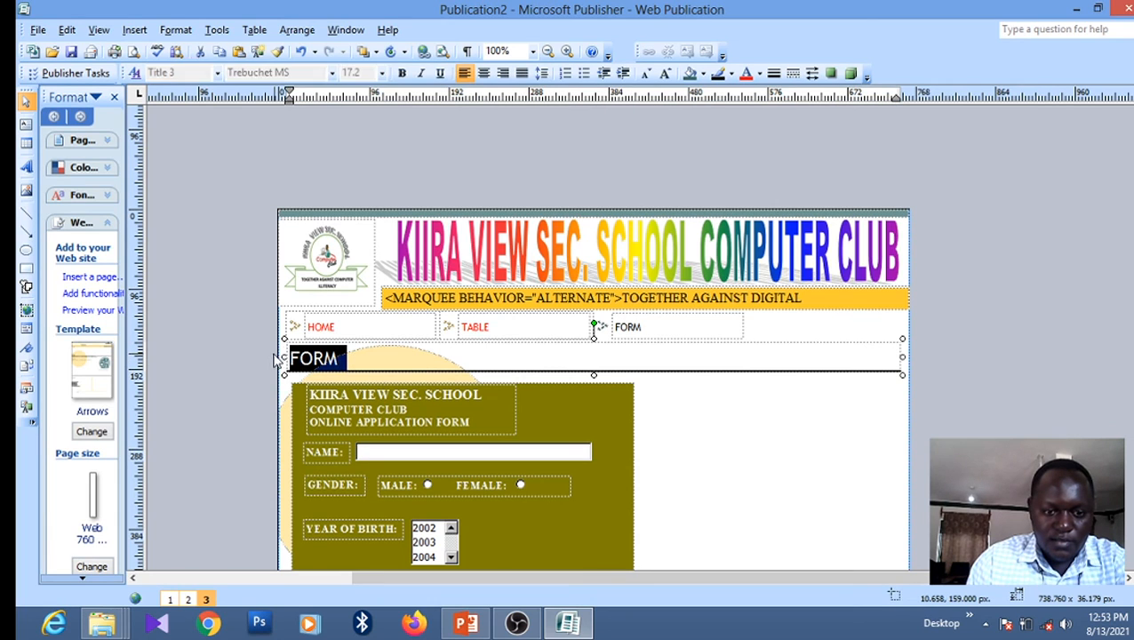
pyautogui.click(745, 73)
pyautogui.click(768, 424)
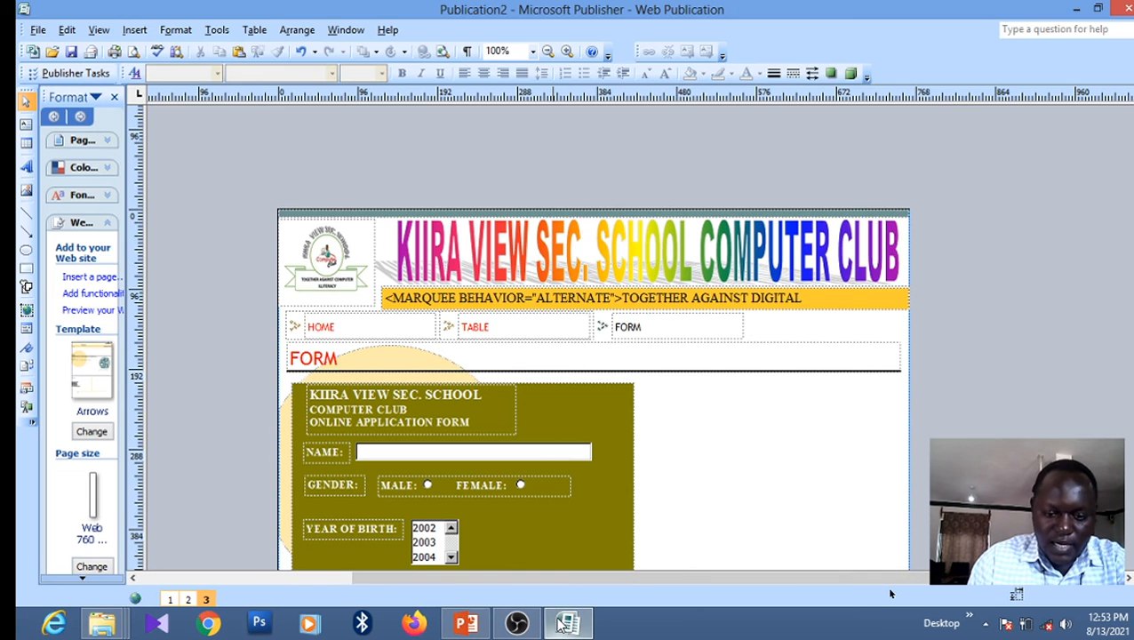
# Check the assignment requirements slide in PowerPoint, then return to Publisher
pyautogui.moveTo(566, 627)
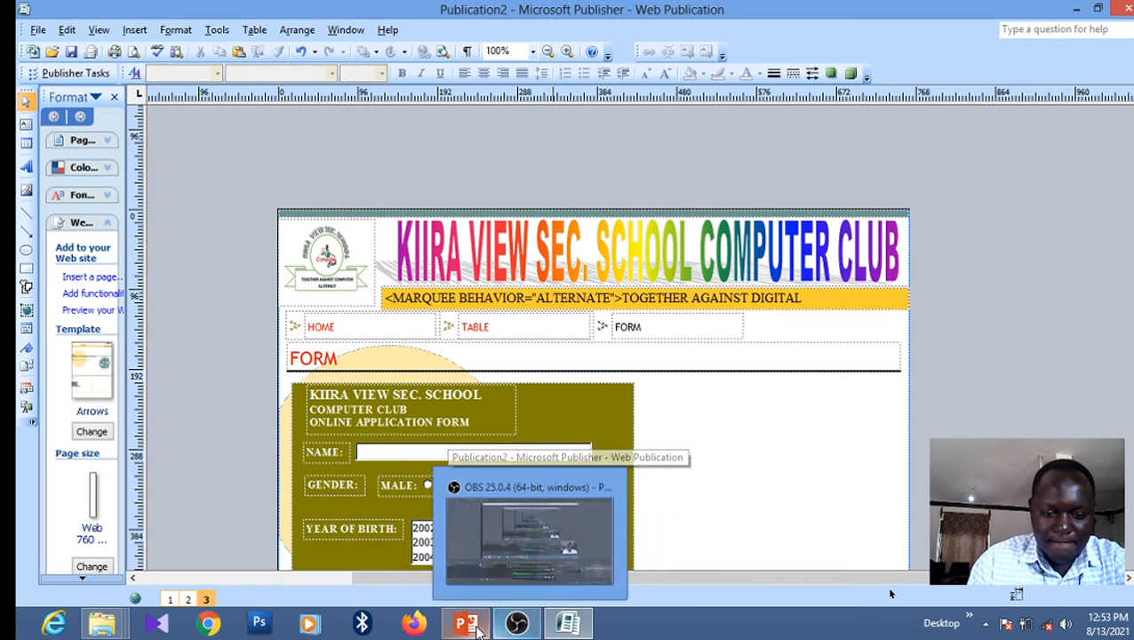
pyautogui.click(466, 622)
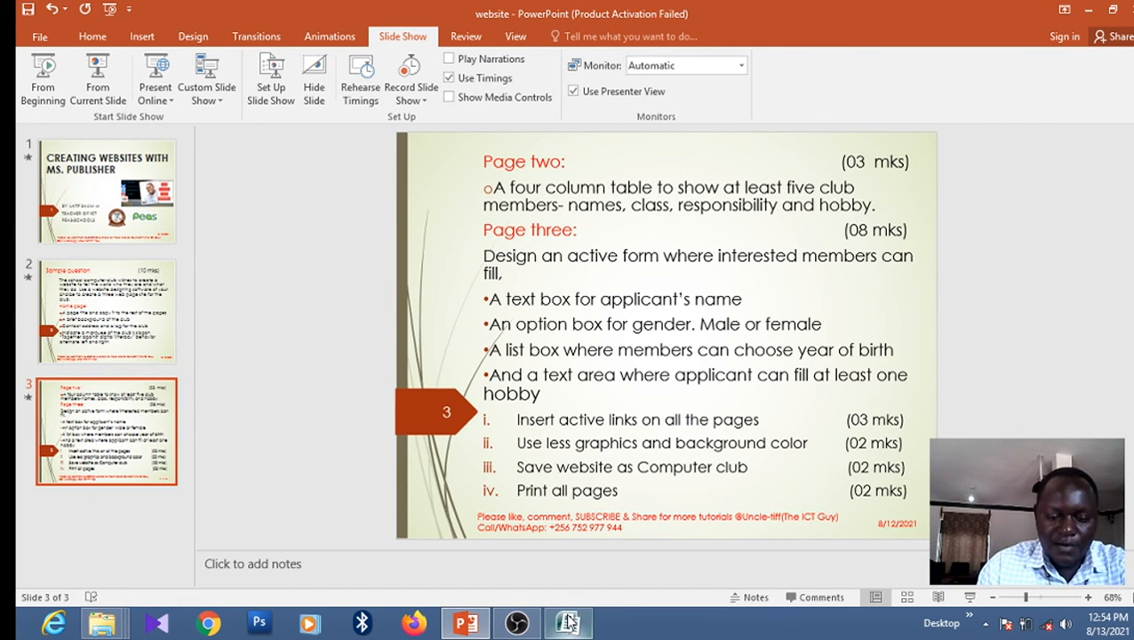
pyautogui.click(567, 622)
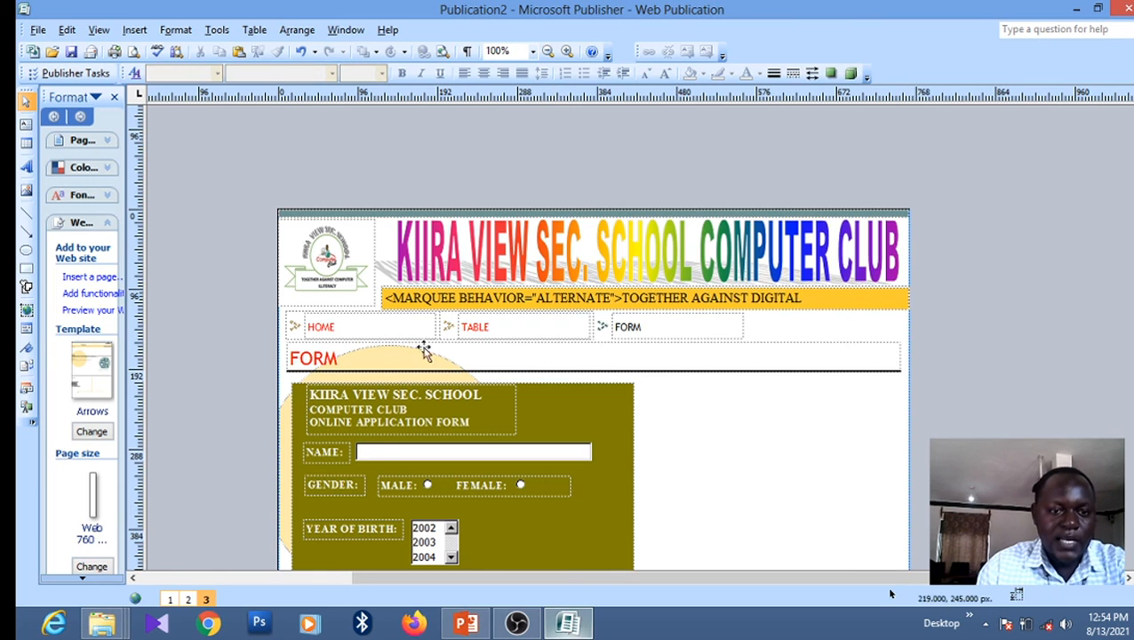
# Set a two-colour white-to-orange gradient, diagonal up, first variant, as the page background
pyautogui.click(171, 30)
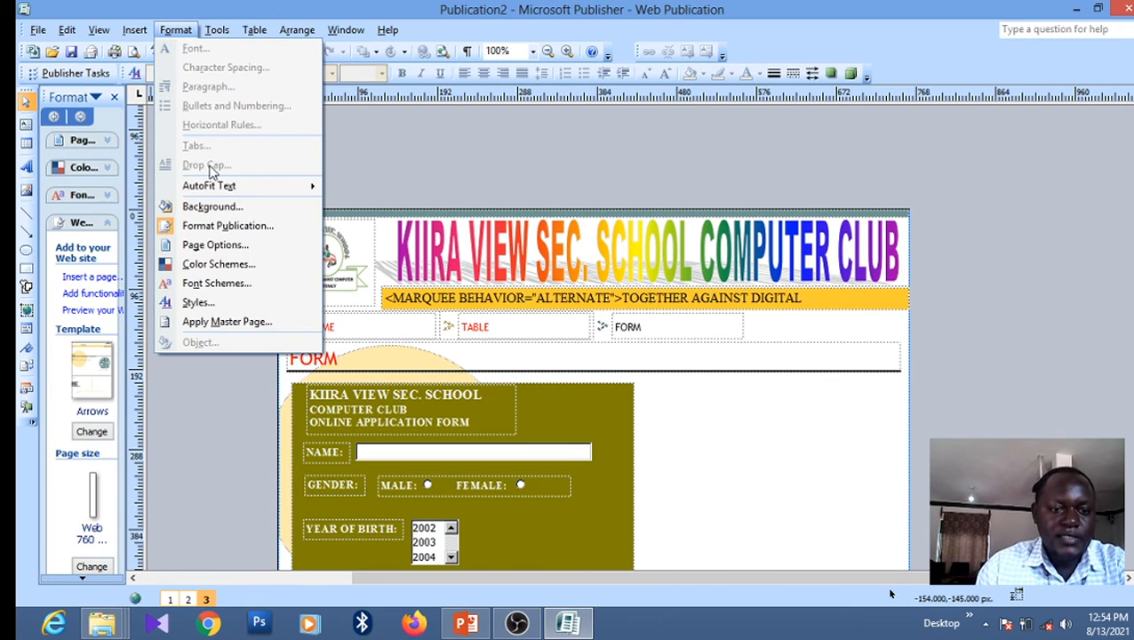
pyautogui.click(205, 210)
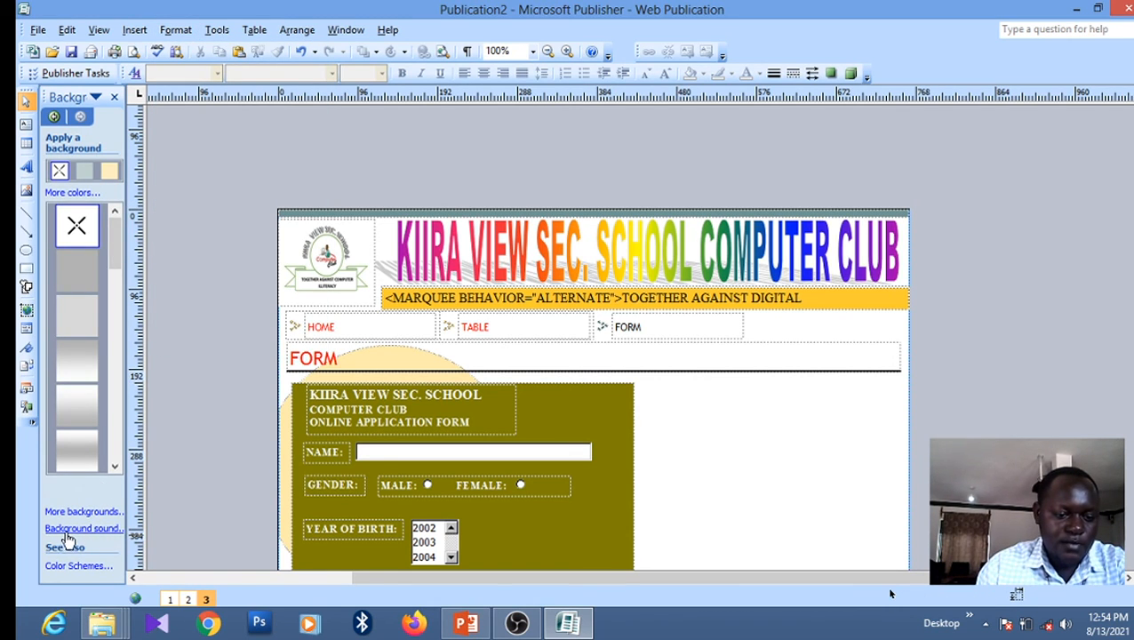
pyautogui.click(76, 514)
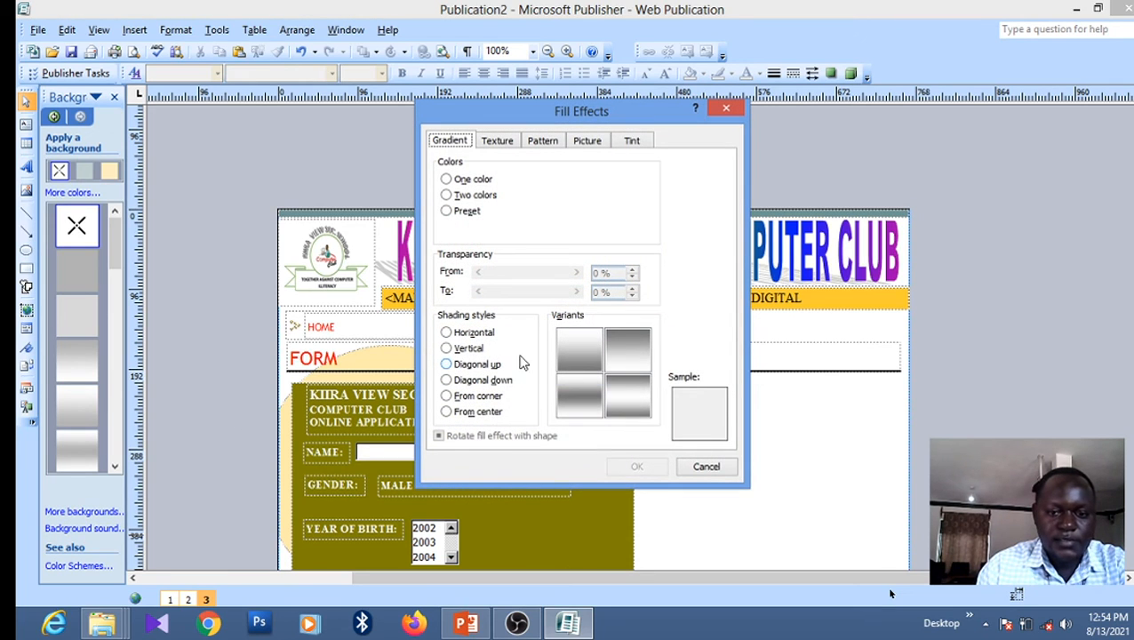
pyautogui.click(475, 196)
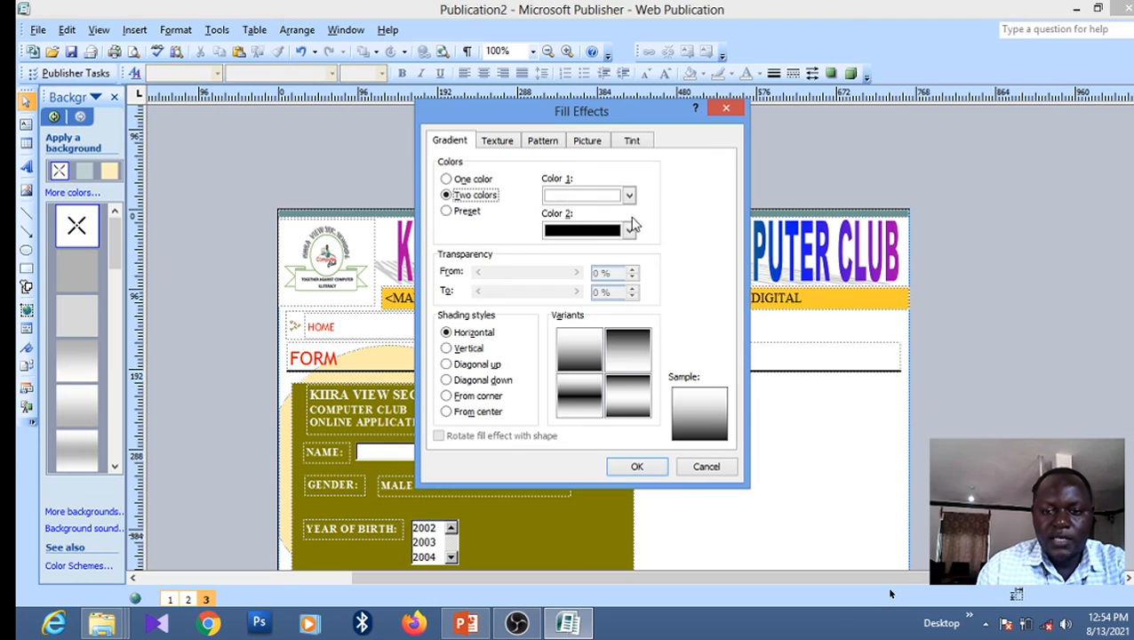
pyautogui.click(627, 233)
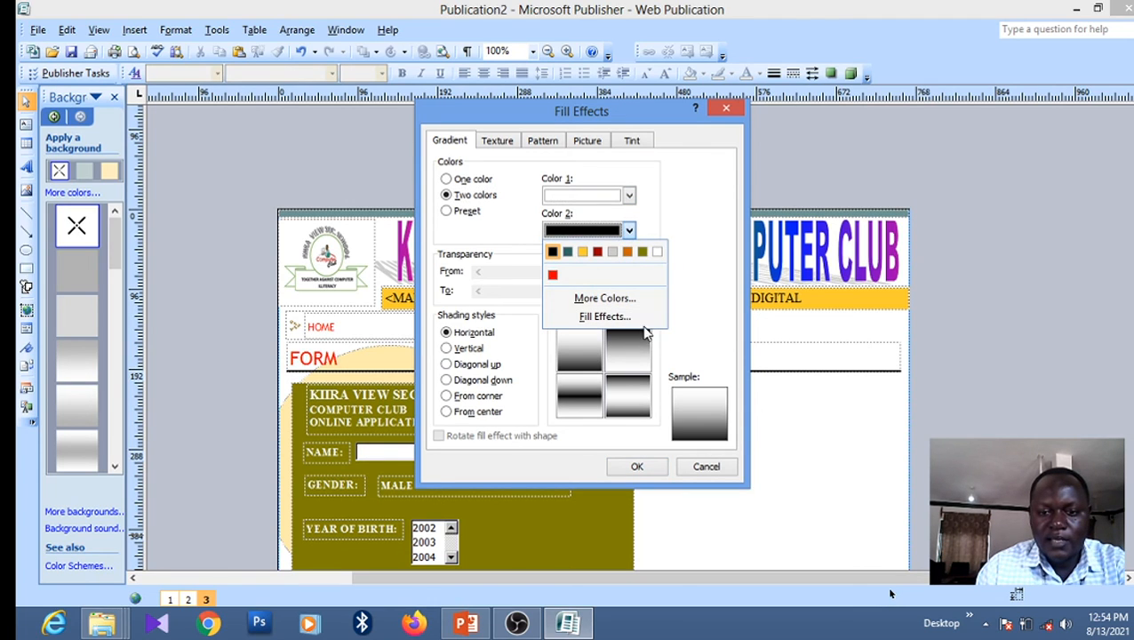
pyautogui.click(628, 253)
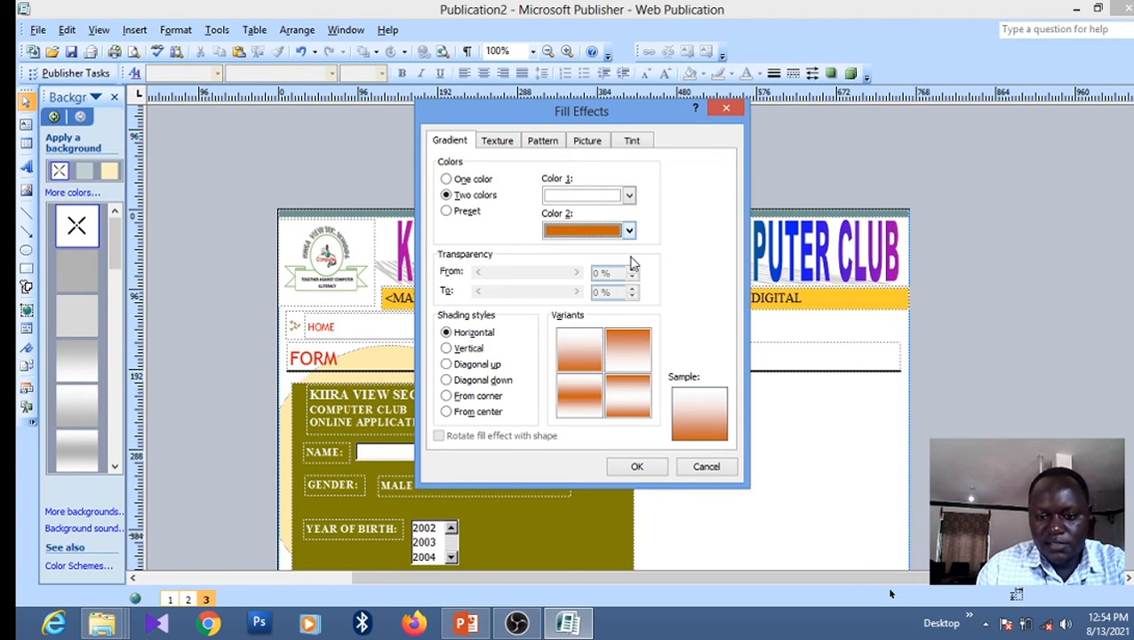
pyautogui.click(461, 366)
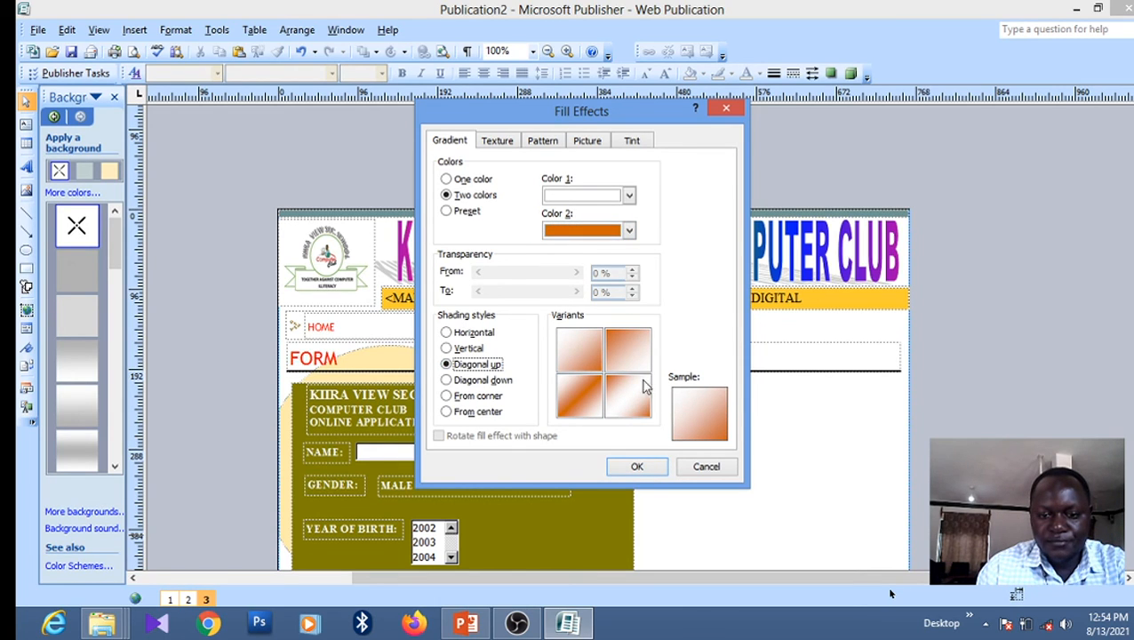
pyautogui.click(583, 357)
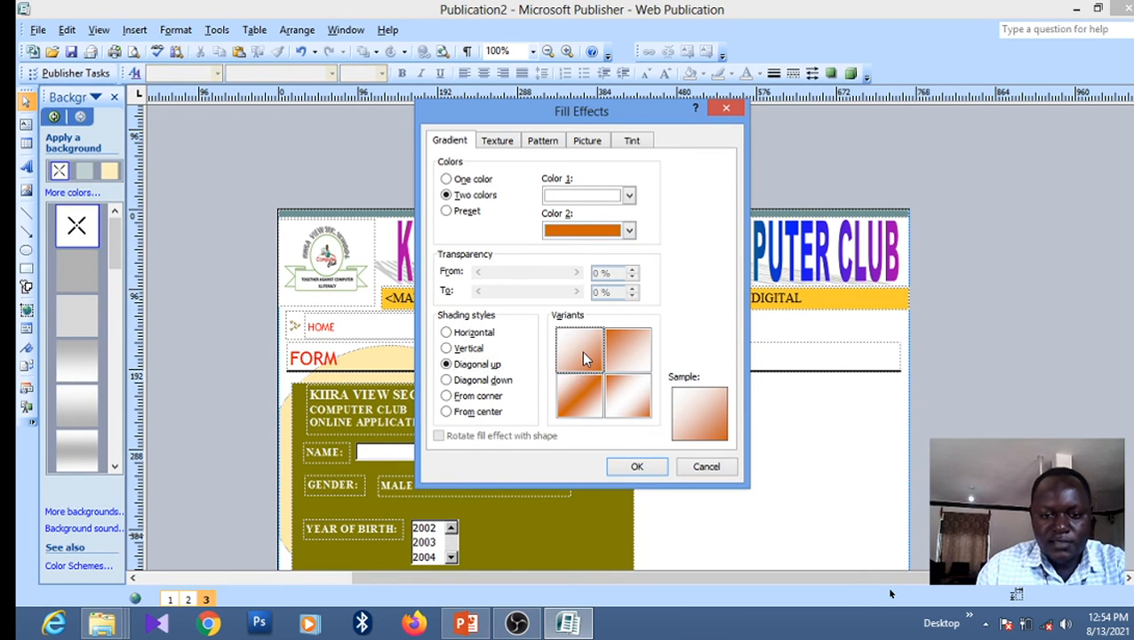
pyautogui.click(644, 469)
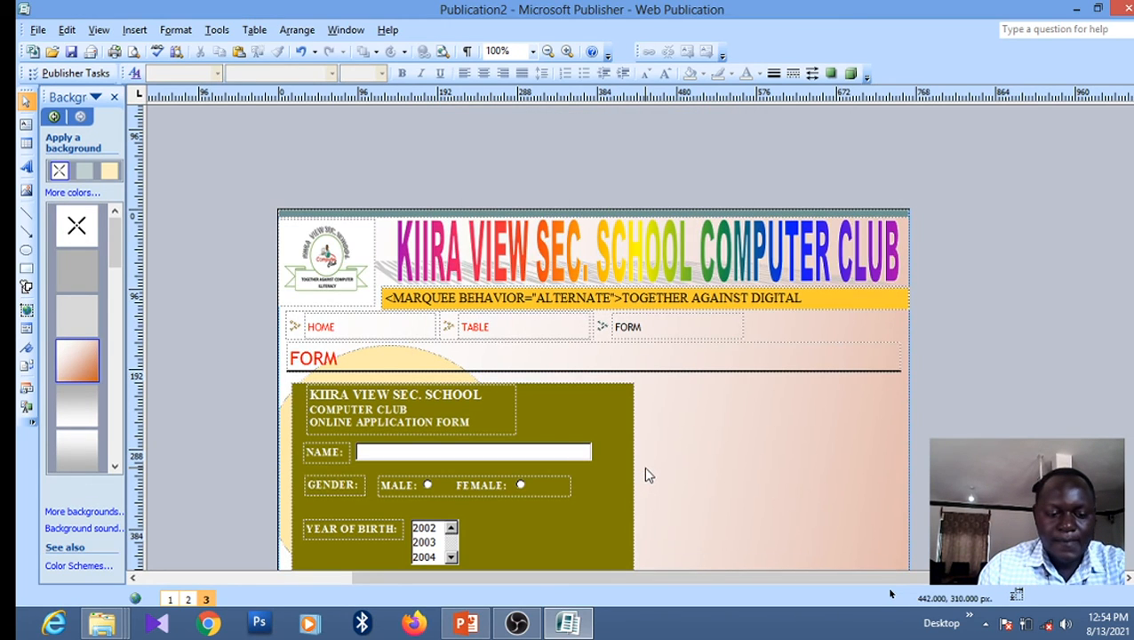
# Apply the orange gradient to the HOME and TABLE pages, then review the requirements slide
pyautogui.click(169, 600)
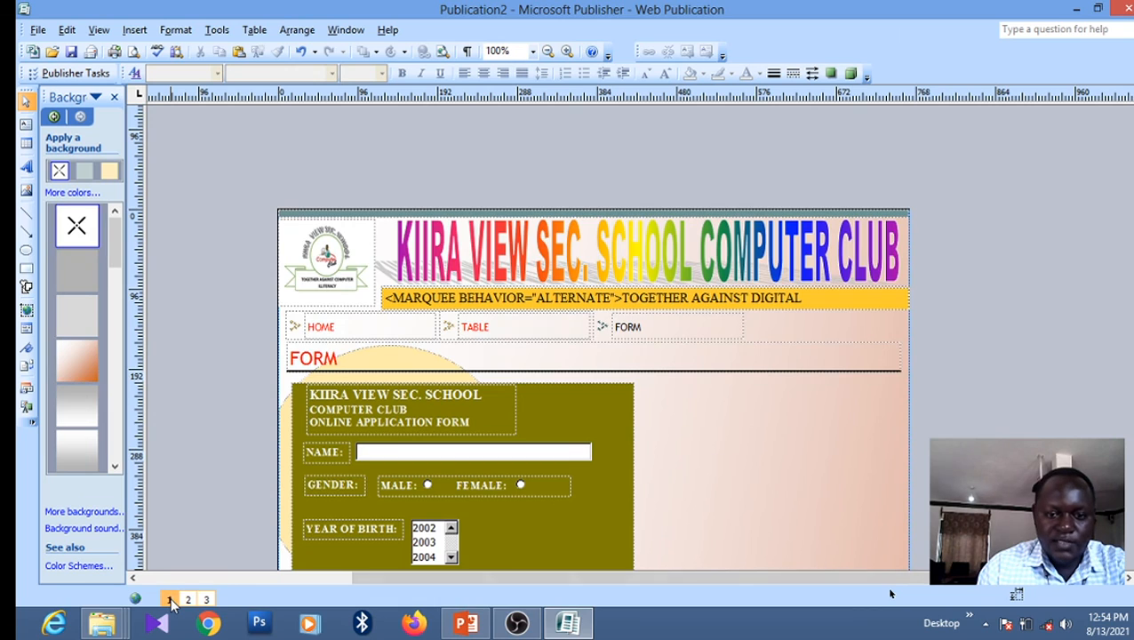
pyautogui.click(87, 374)
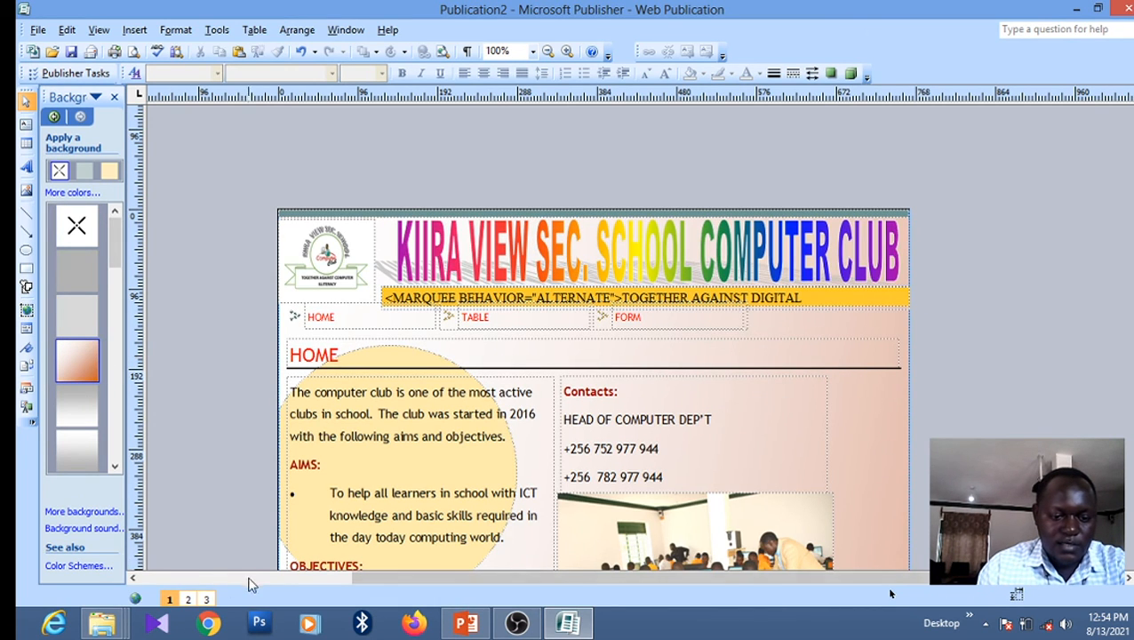
pyautogui.click(187, 599)
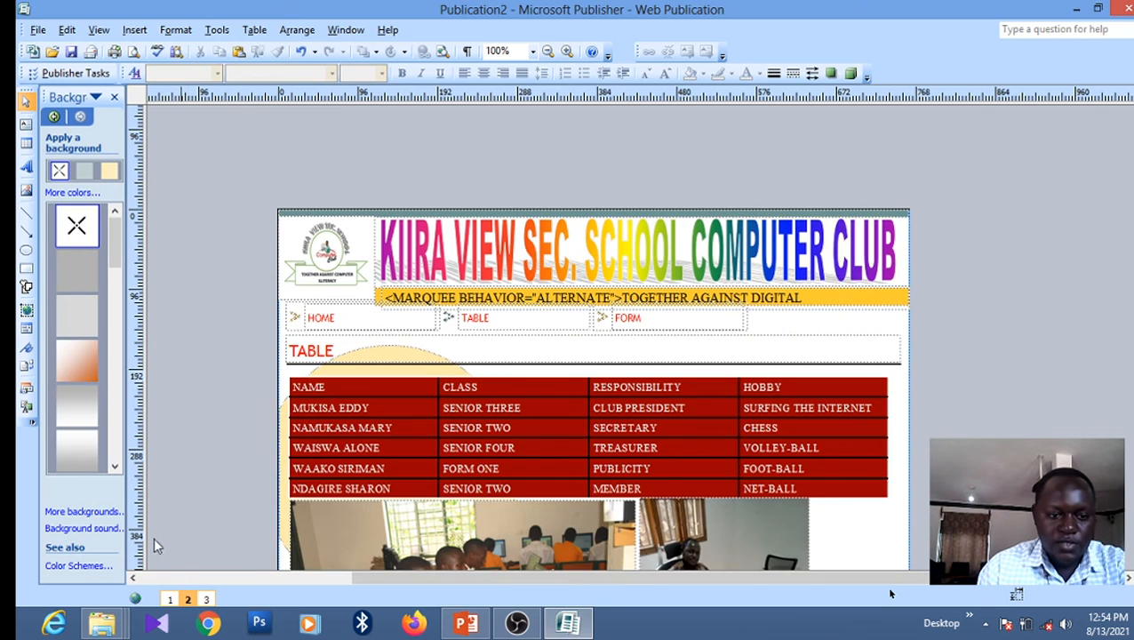
pyautogui.click(78, 360)
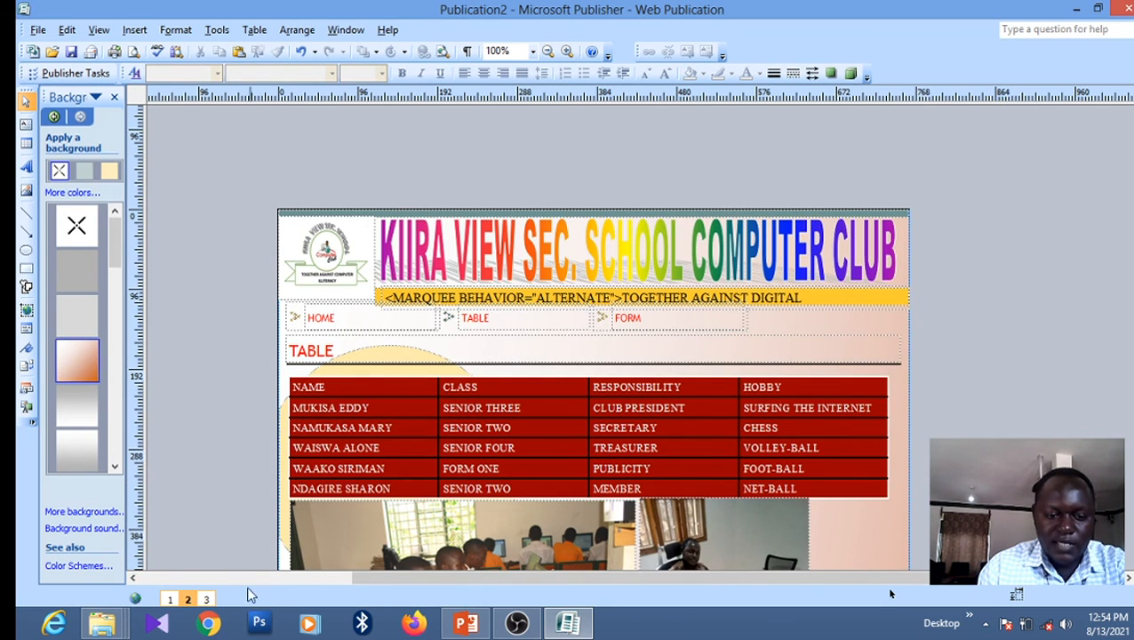
pyautogui.click(205, 599)
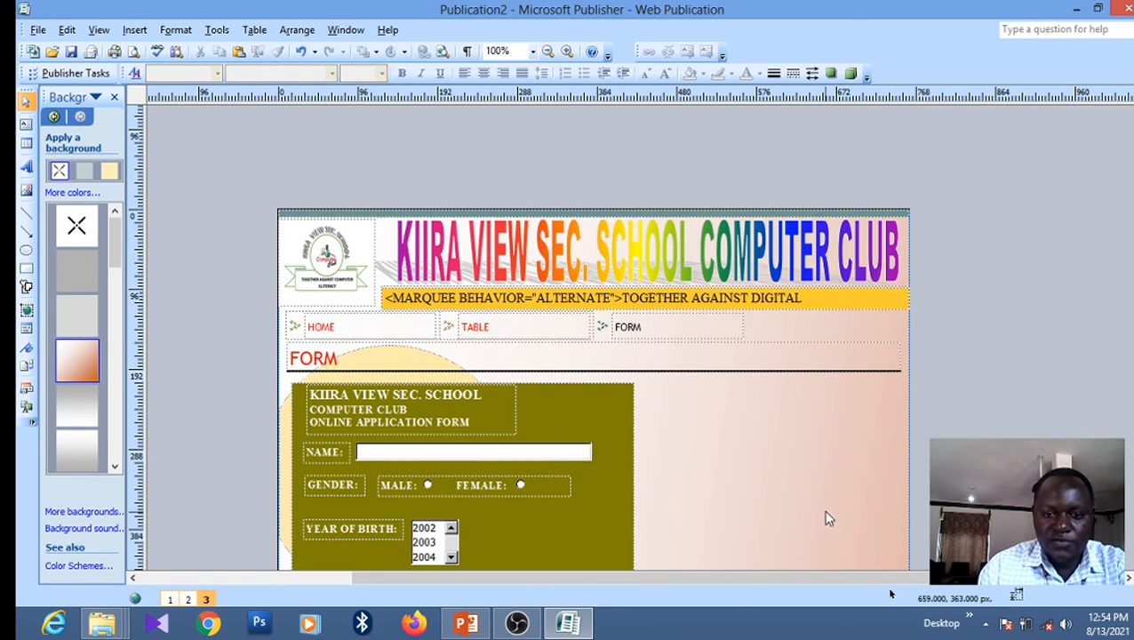
pyautogui.scroll(-3, 889, 593)
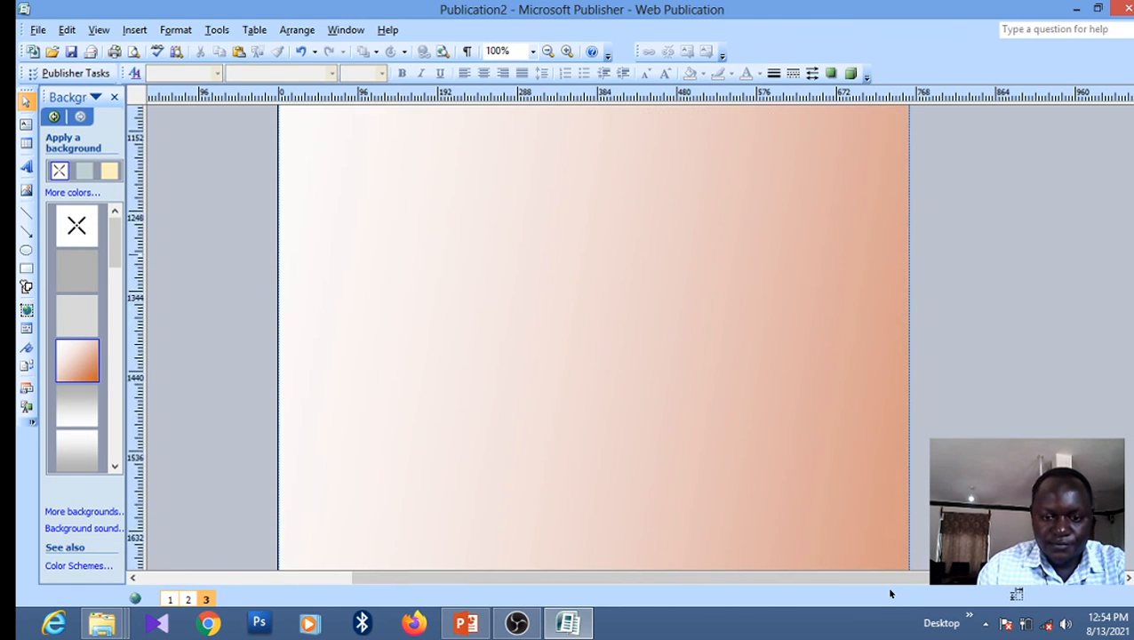
pyautogui.scroll(1, 889, 592)
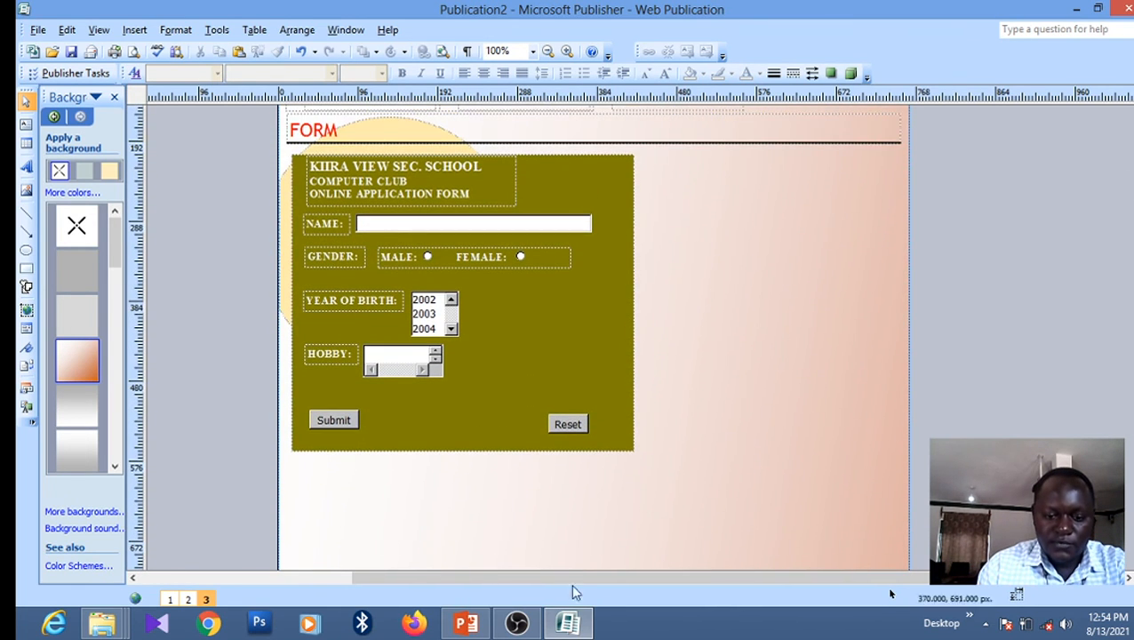
pyautogui.click(468, 624)
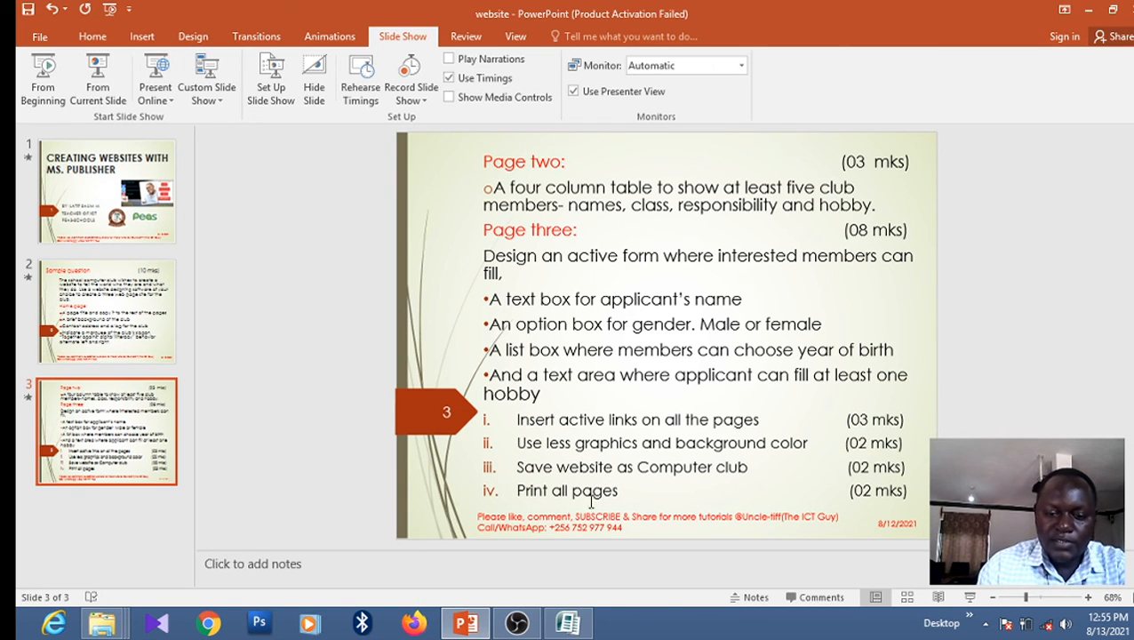
pyautogui.click(573, 625)
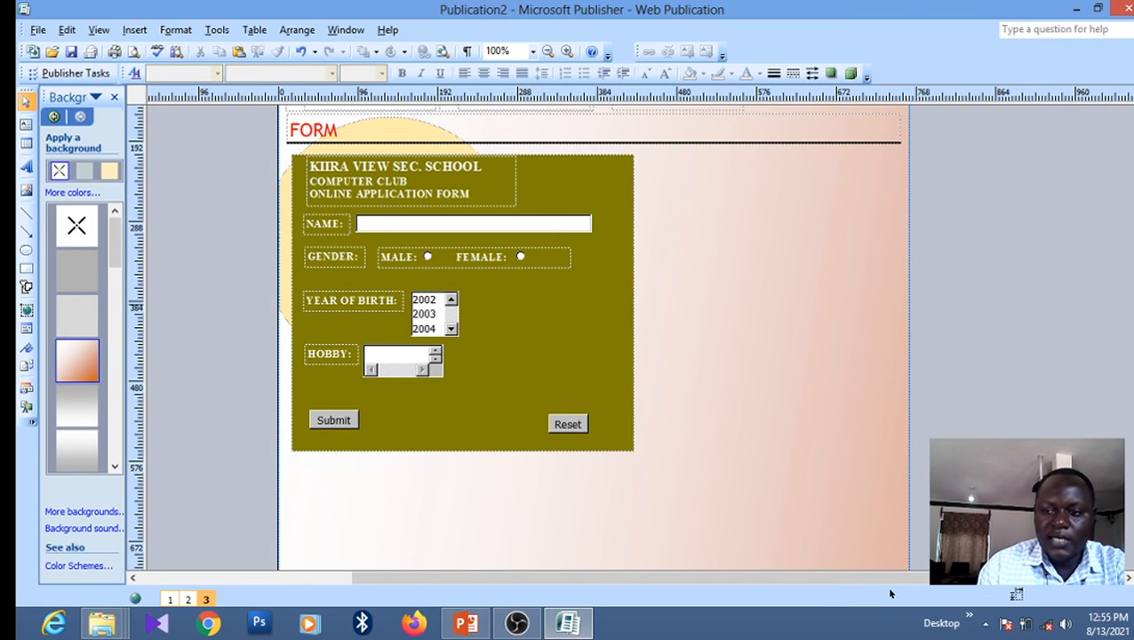
# Save the publication to the Desktop as 'computer club' in Web Page, Filtered format
pyautogui.scroll(5, 436, 261)
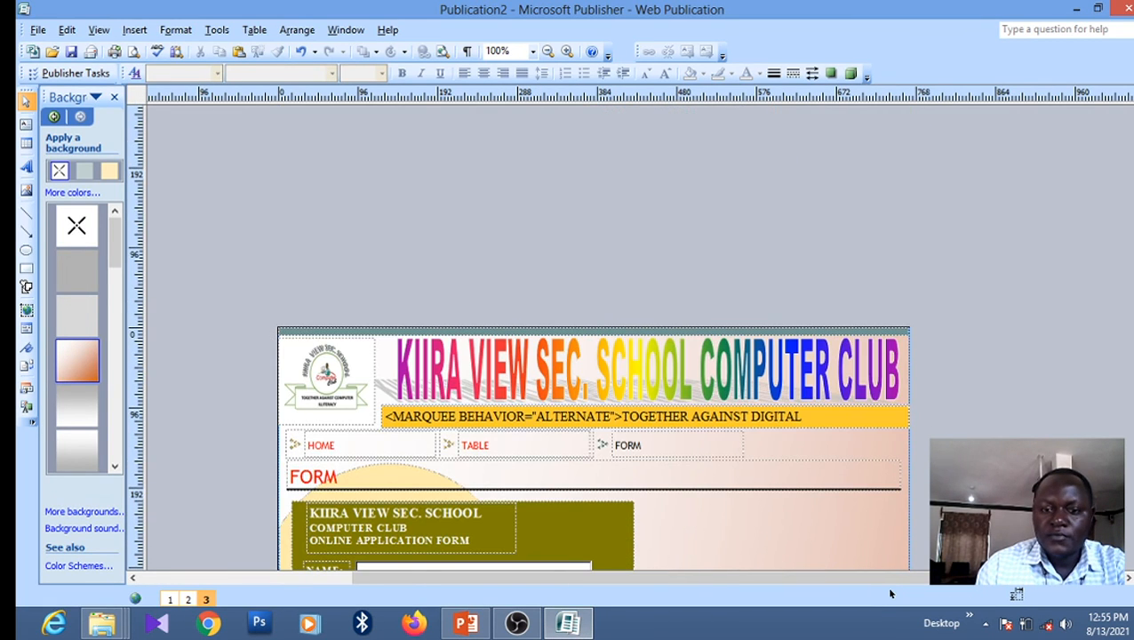
pyautogui.click(39, 29)
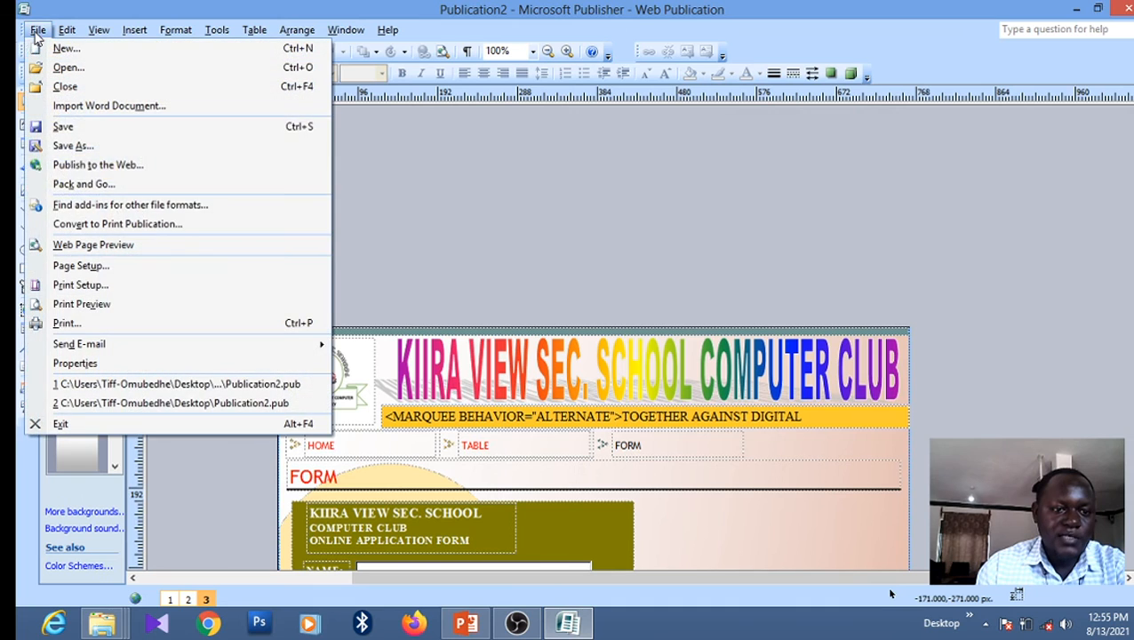
pyautogui.click(61, 148)
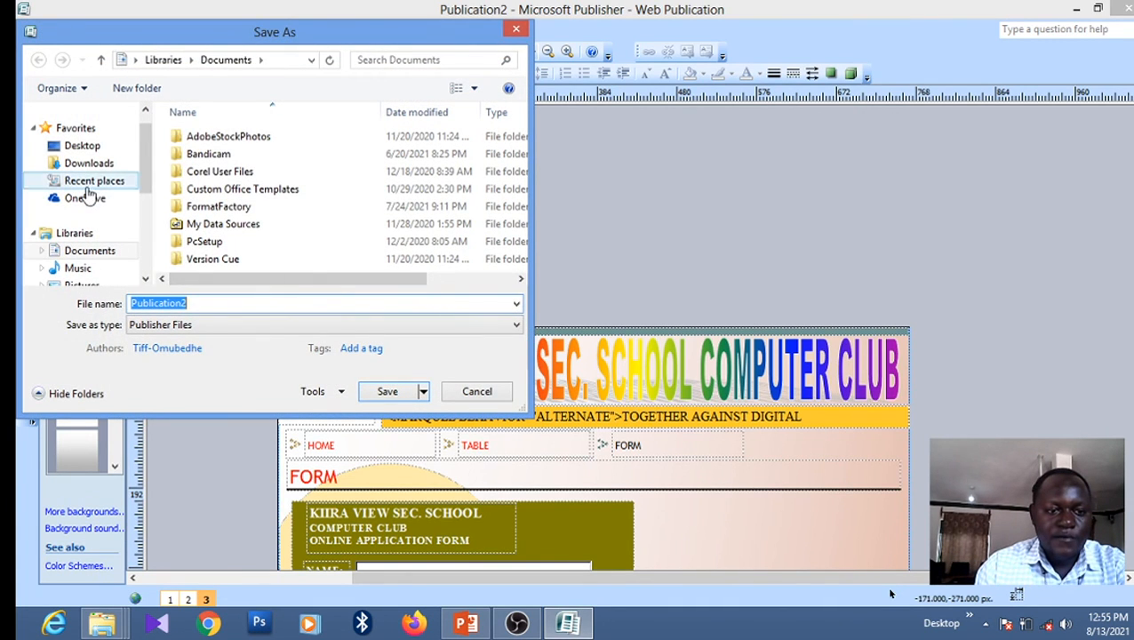
pyautogui.click(89, 148)
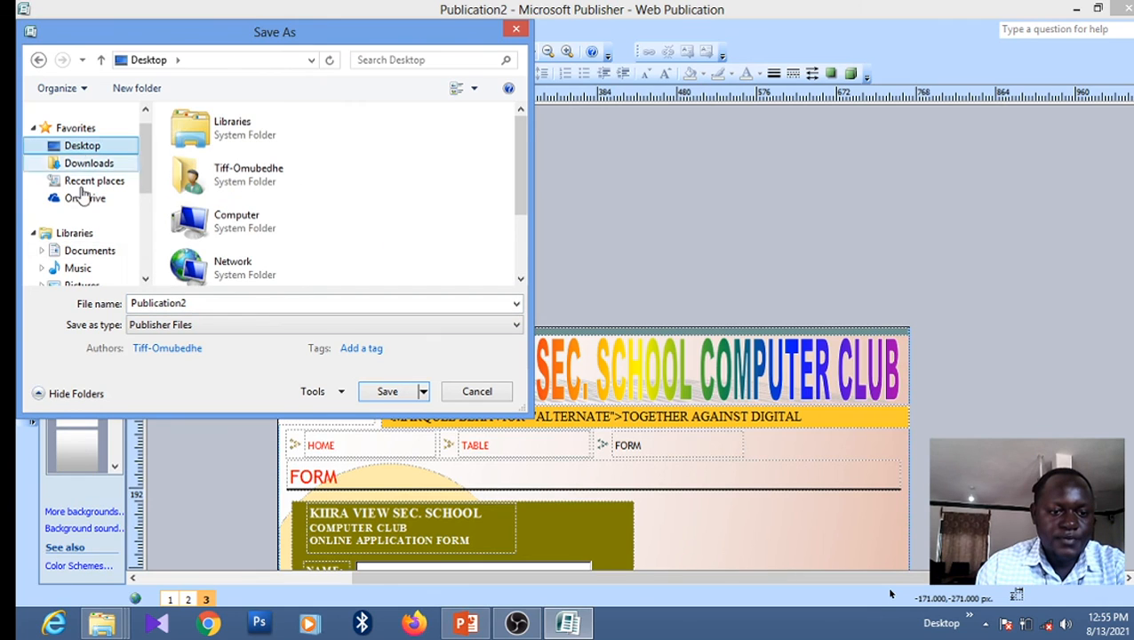
pyautogui.doubleClick(209, 304)
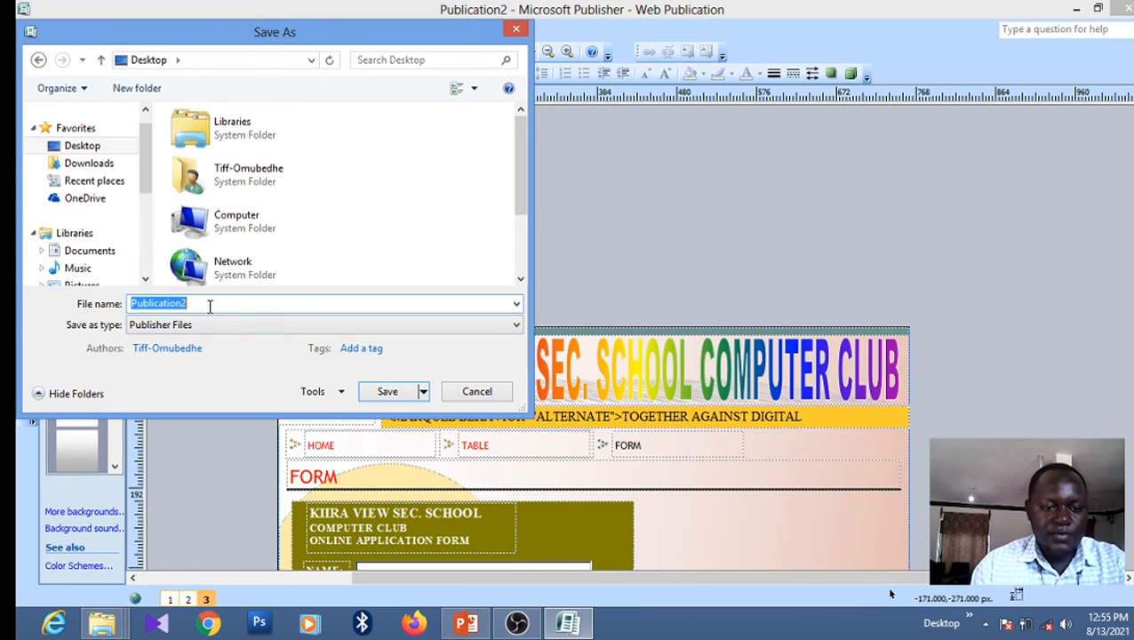
pyautogui.write('compu')
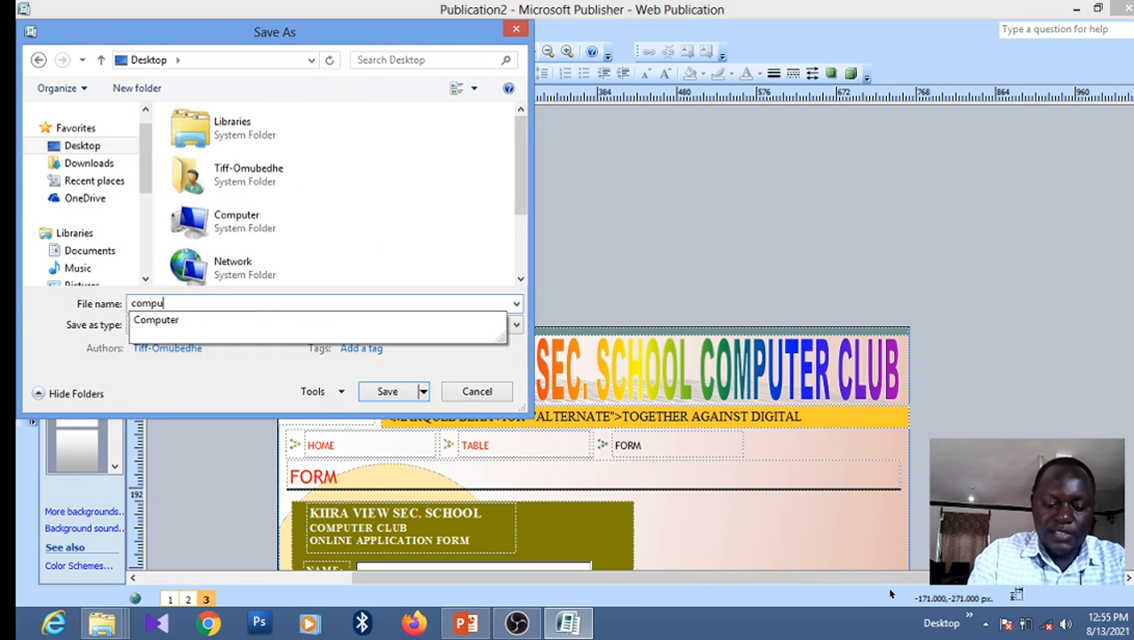
pyautogui.write('ter')
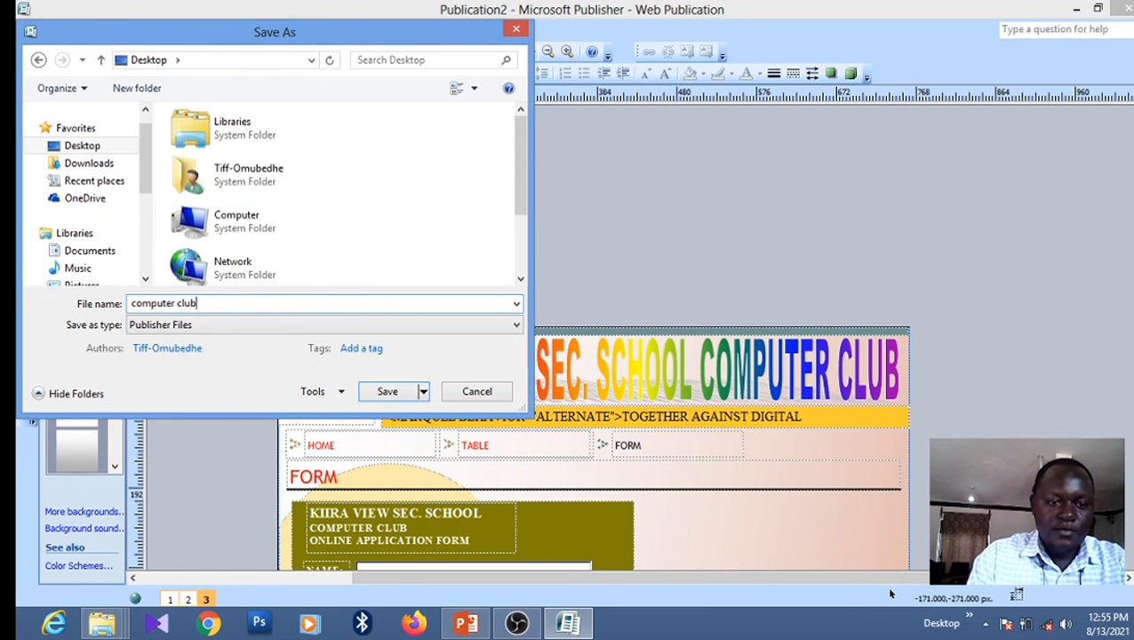
pyautogui.write(' club')
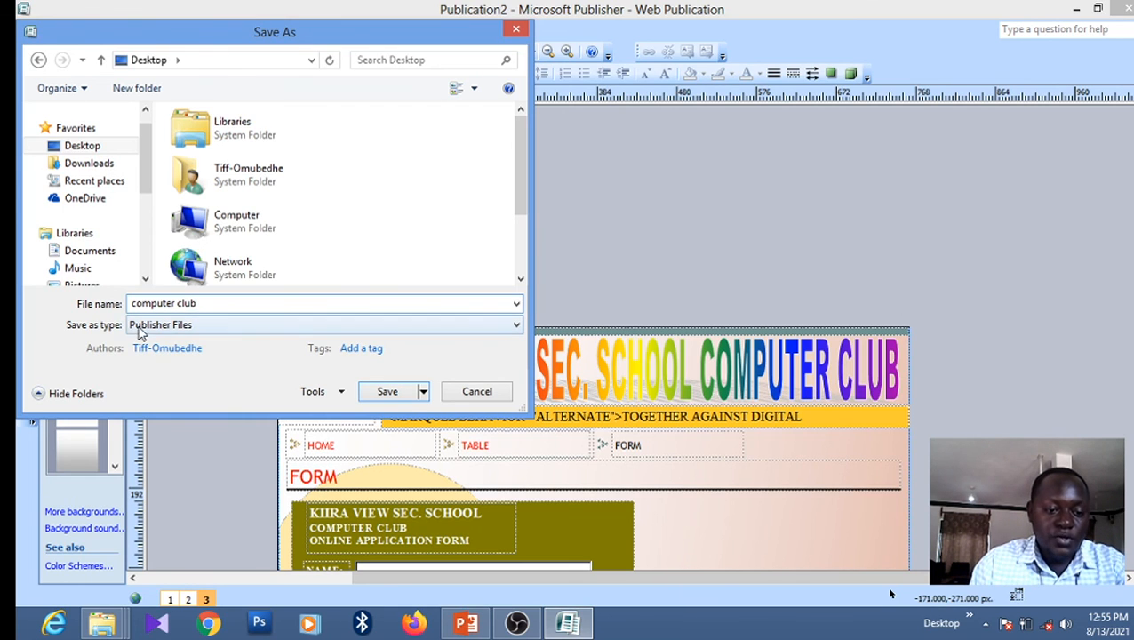
pyautogui.click(519, 327)
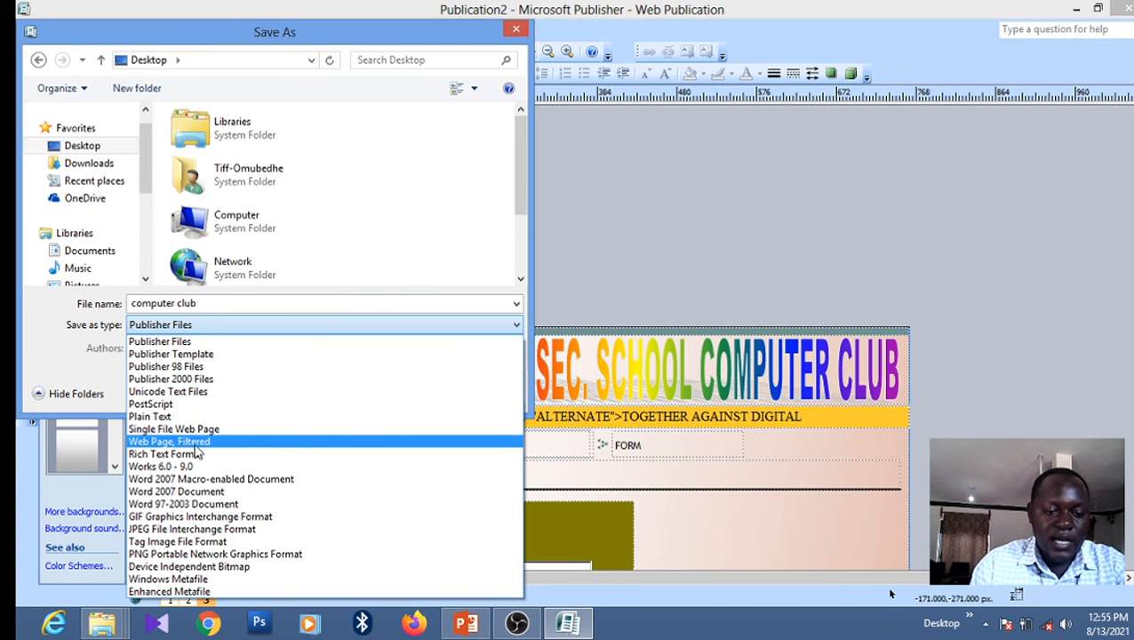
pyautogui.click(175, 445)
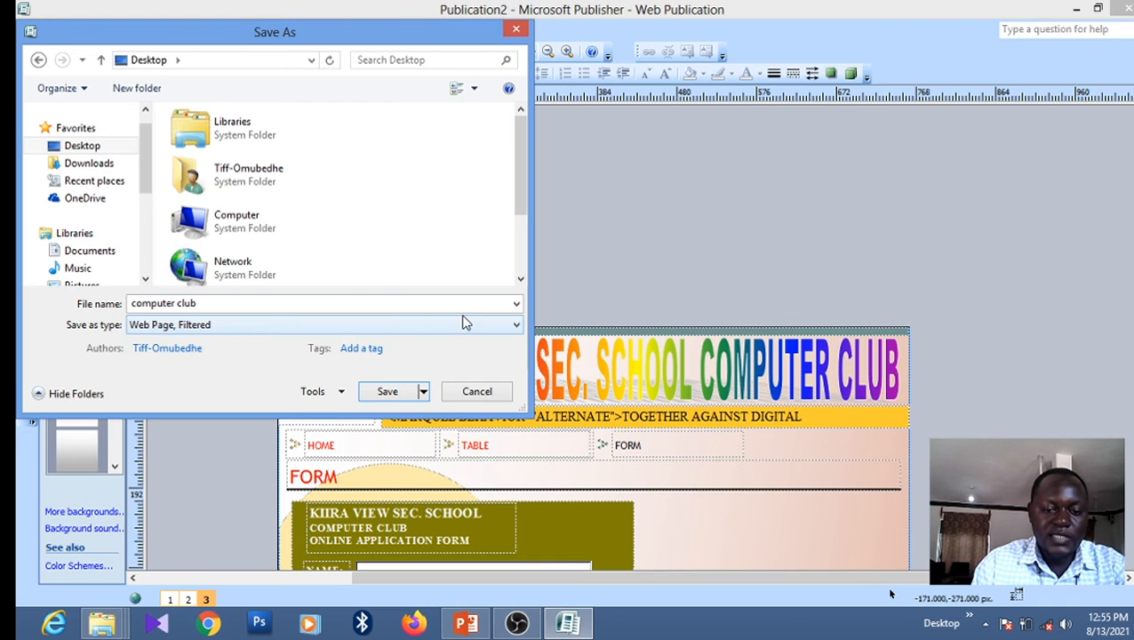
pyautogui.click(389, 392)
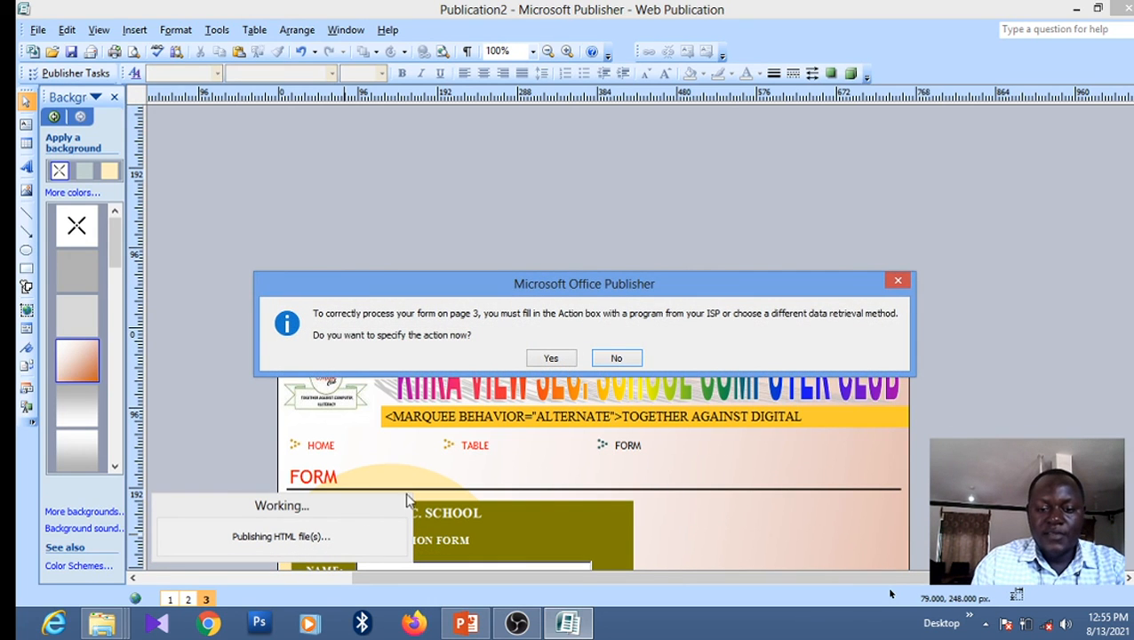
# Confirm the form sends data to an ISP program using Post, then bring up the task slides
pyautogui.click(552, 358)
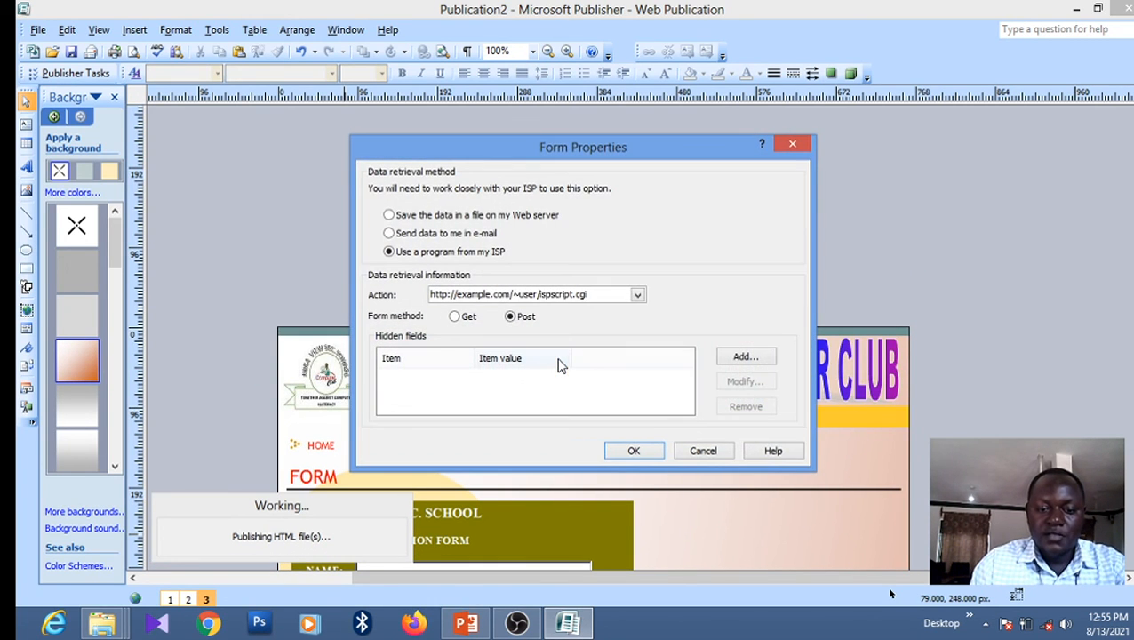
pyautogui.click(632, 455)
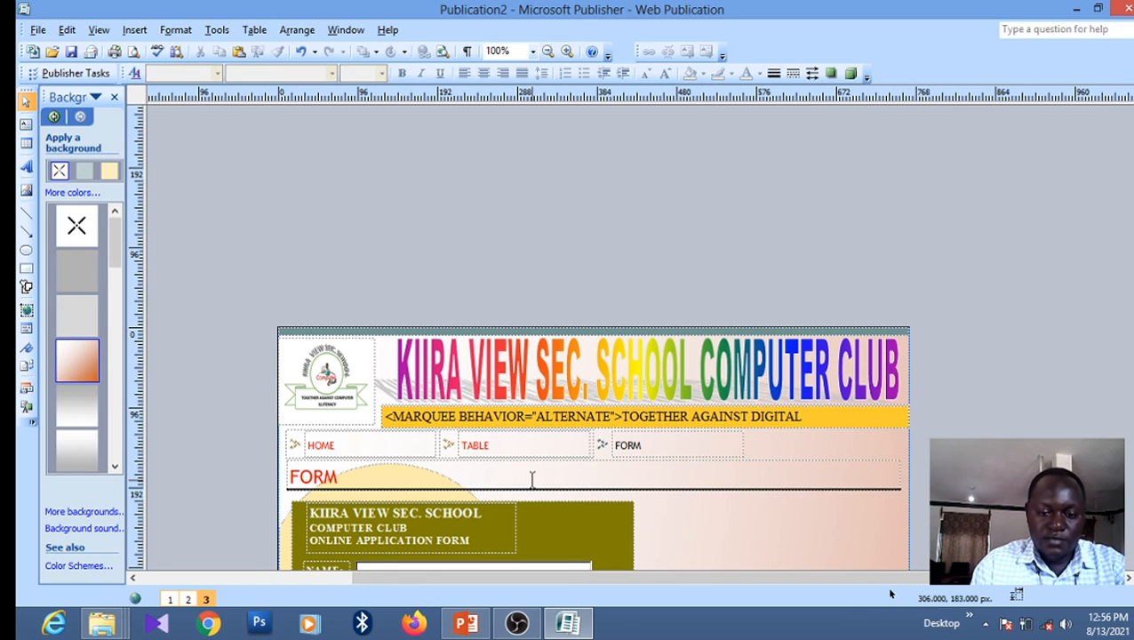
pyautogui.click(463, 627)
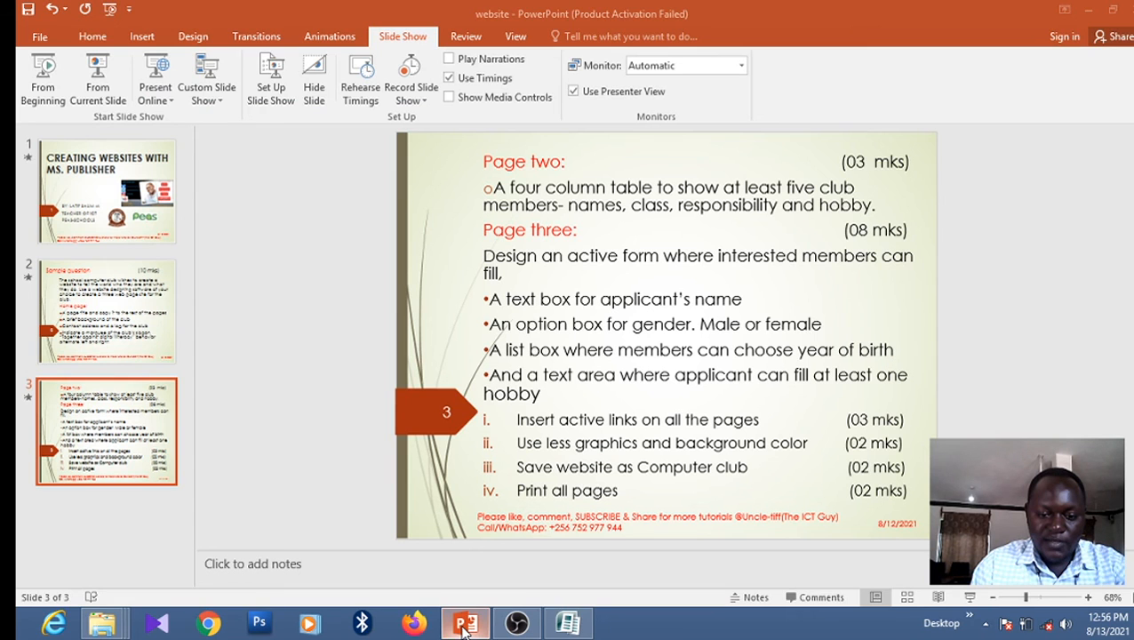
# Close website.pptx in PowerPoint, saving its changes
pyautogui.click(1130, 9)
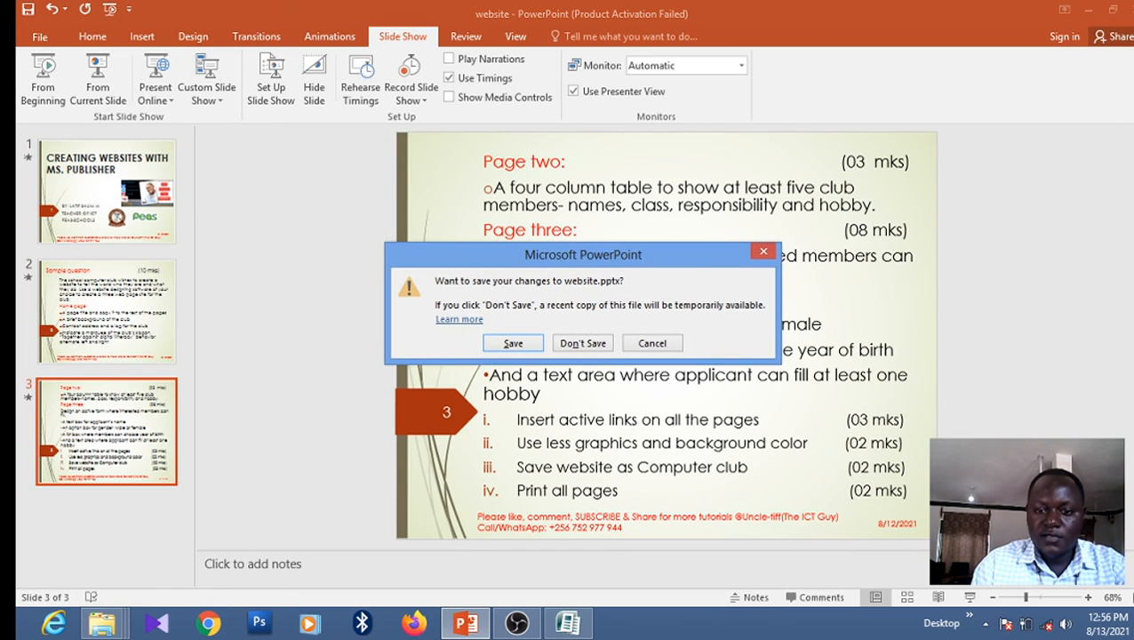
pyautogui.click(512, 346)
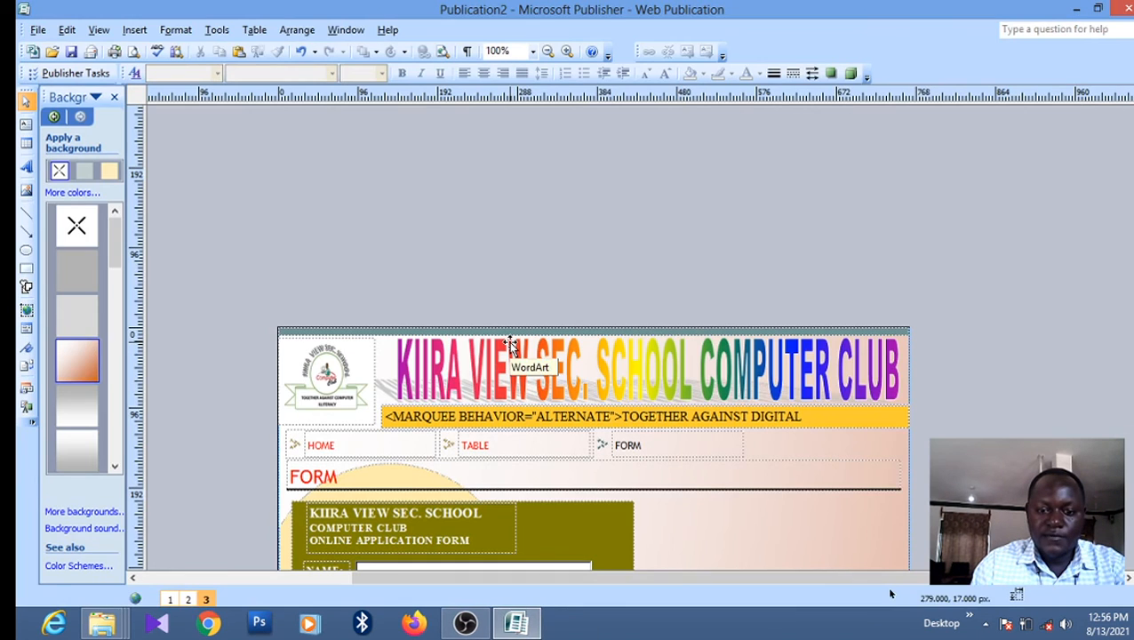
# Close Publisher, cancelling the Save As and choosing not to save the publication
pyautogui.click(1121, 8)
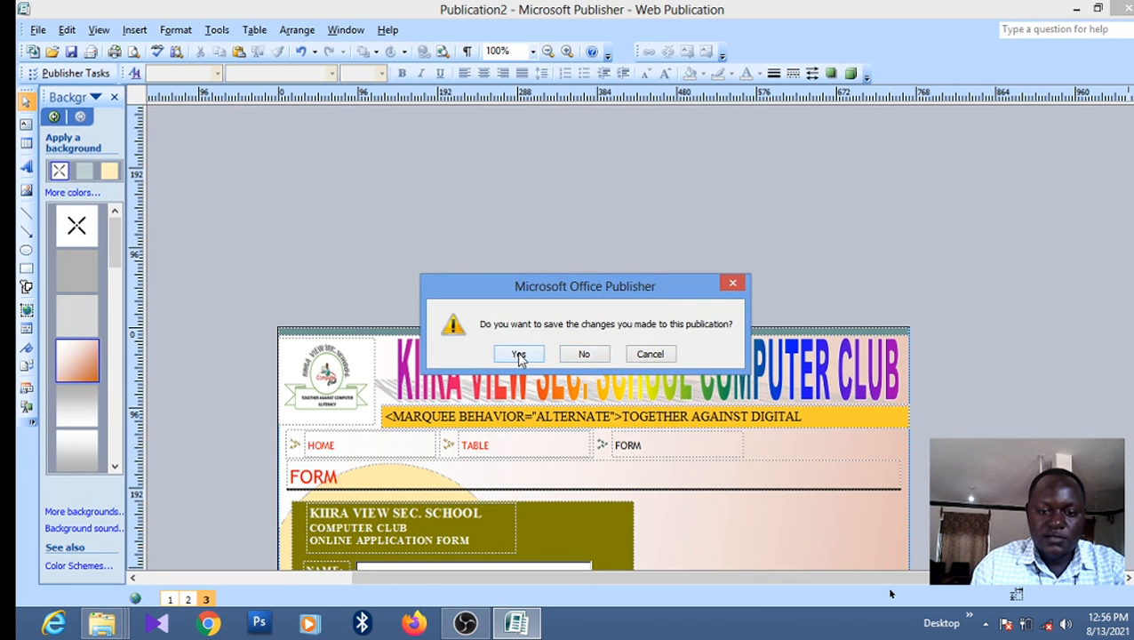
pyautogui.click(513, 356)
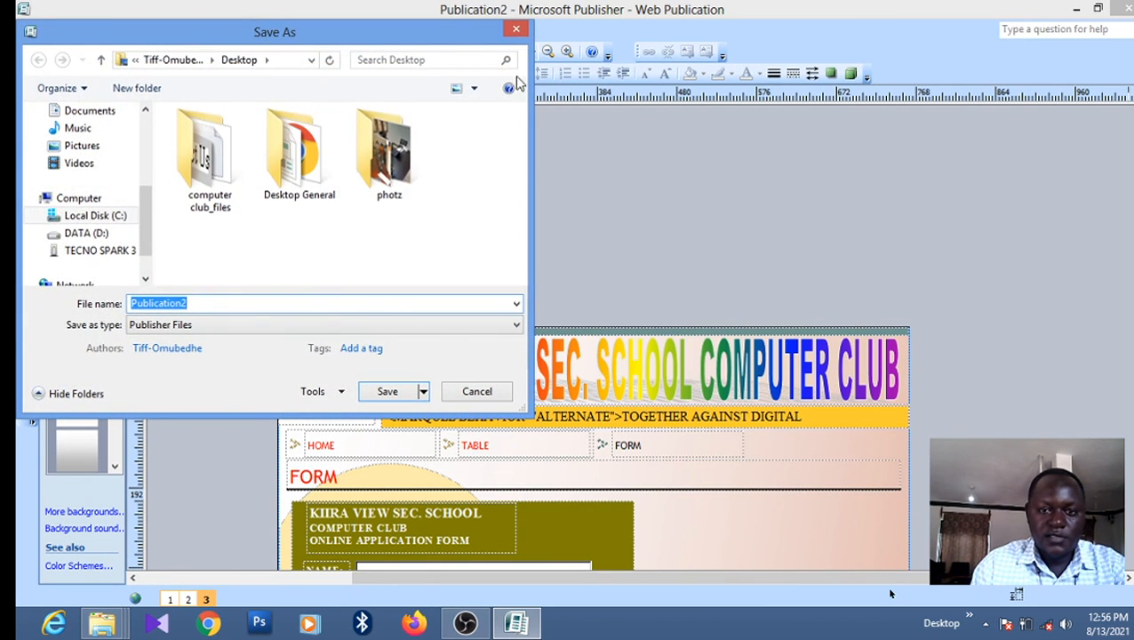
pyautogui.click(516, 30)
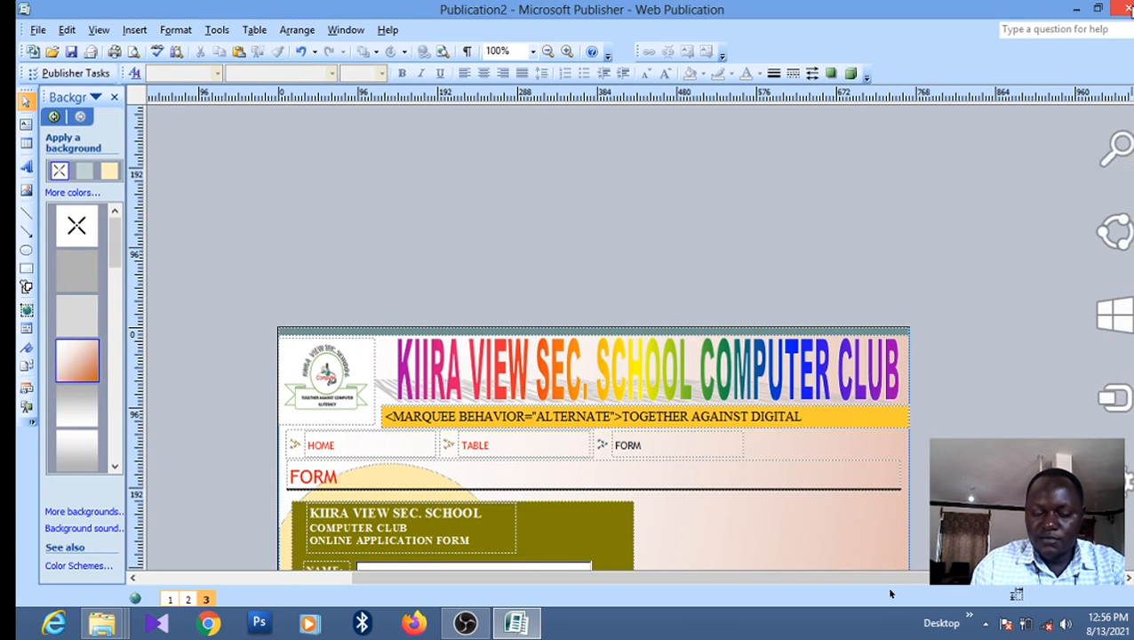
pyautogui.click(1126, 8)
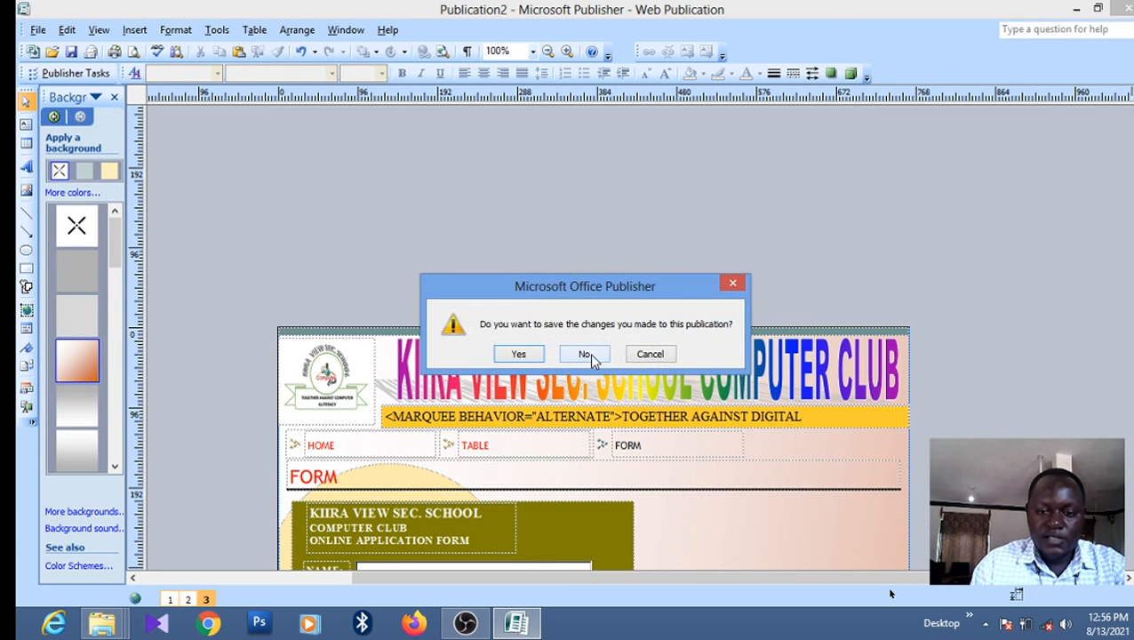
pyautogui.click(584, 354)
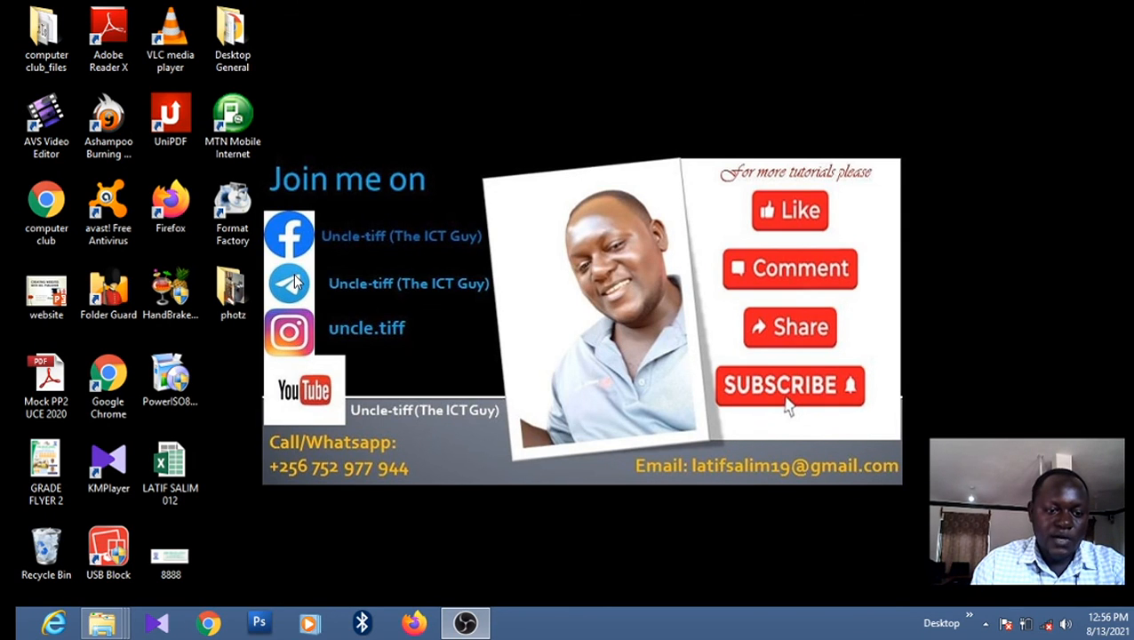
# Open the computer club web page from the desktop in Chrome
pyautogui.click(46, 209)
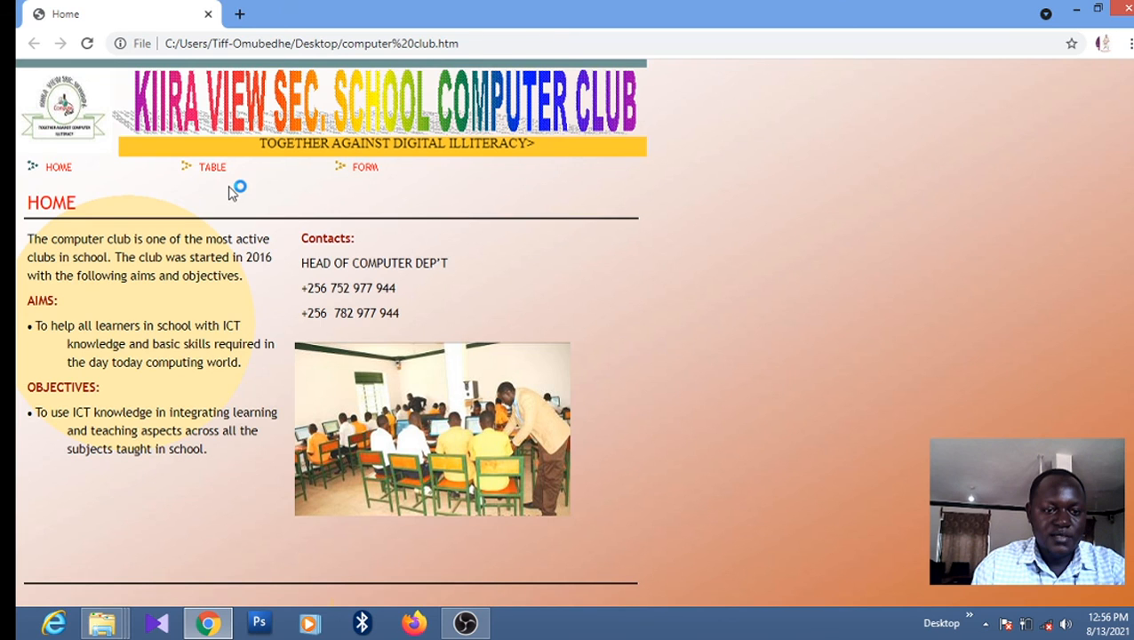
# Follow the TABLE, FORM and HOME links twice over, then close Chrome
pyautogui.click(206, 175)
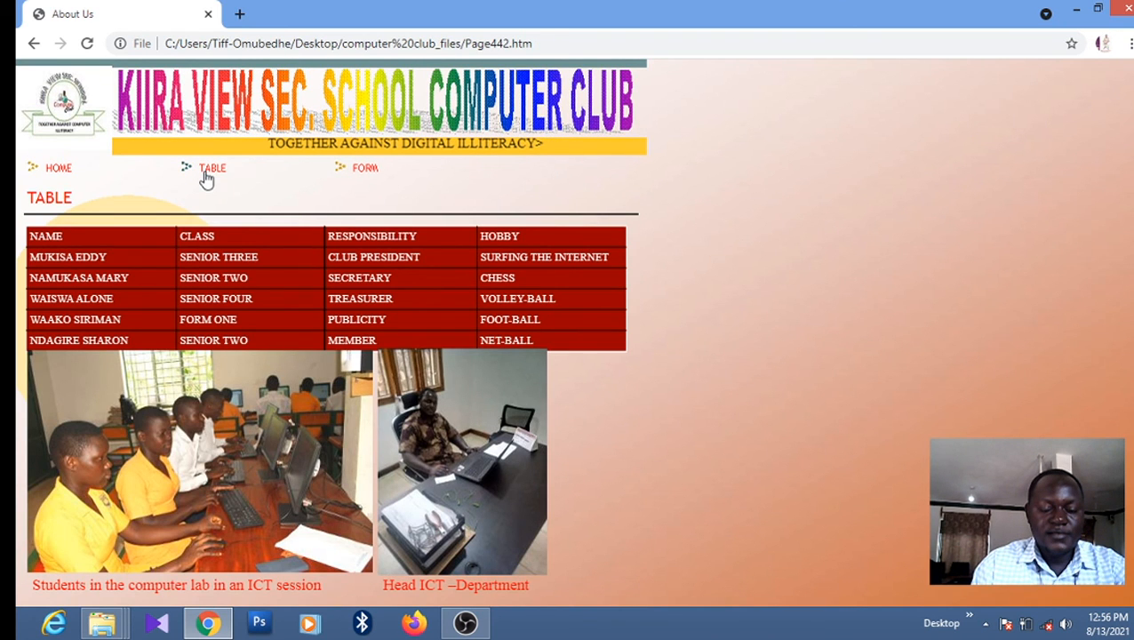
pyautogui.click(368, 174)
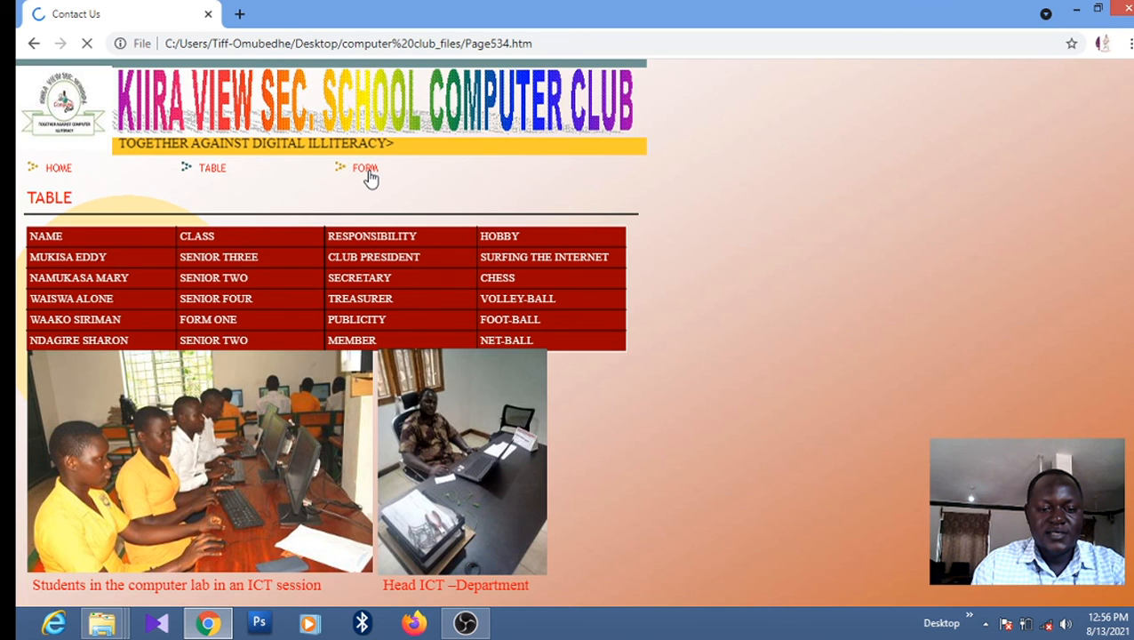
pyautogui.click(215, 189)
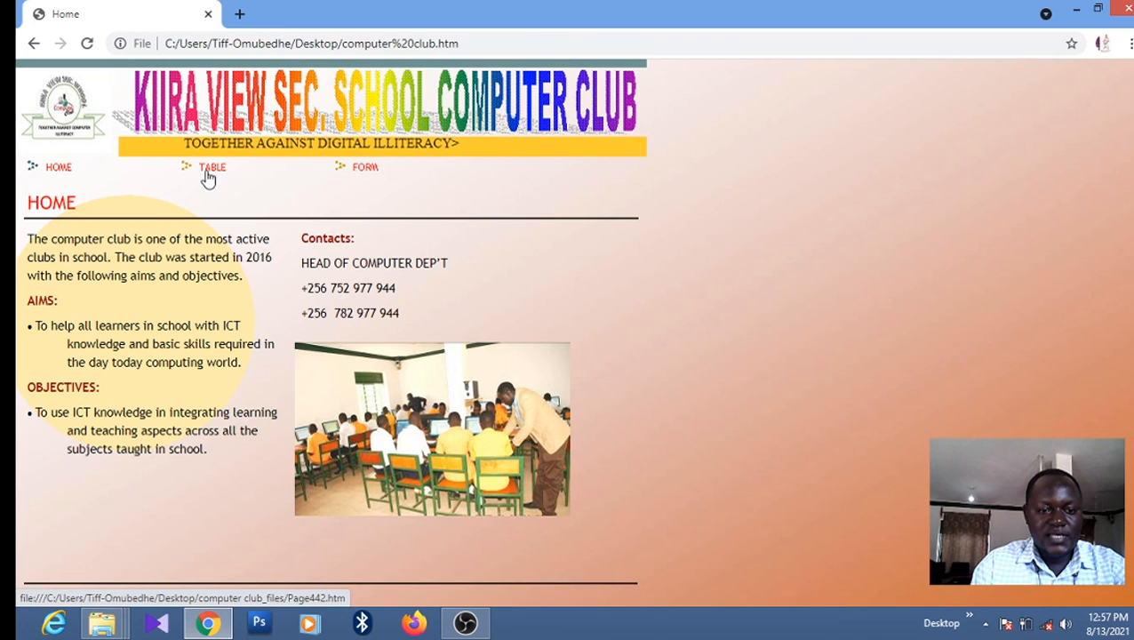
pyautogui.click(210, 169)
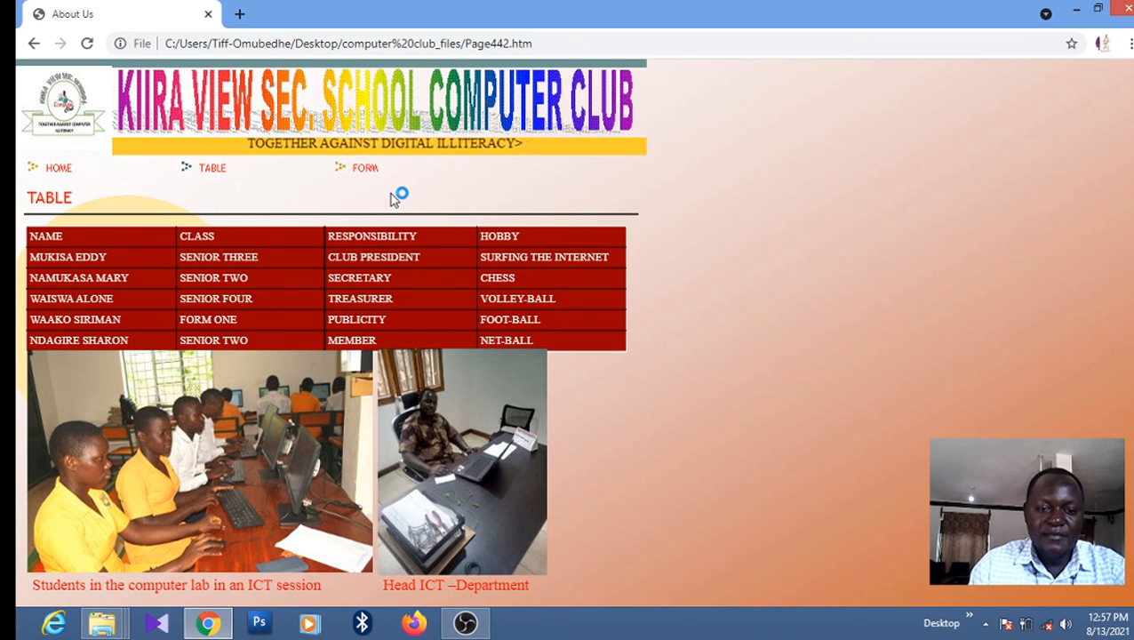
pyautogui.click(362, 176)
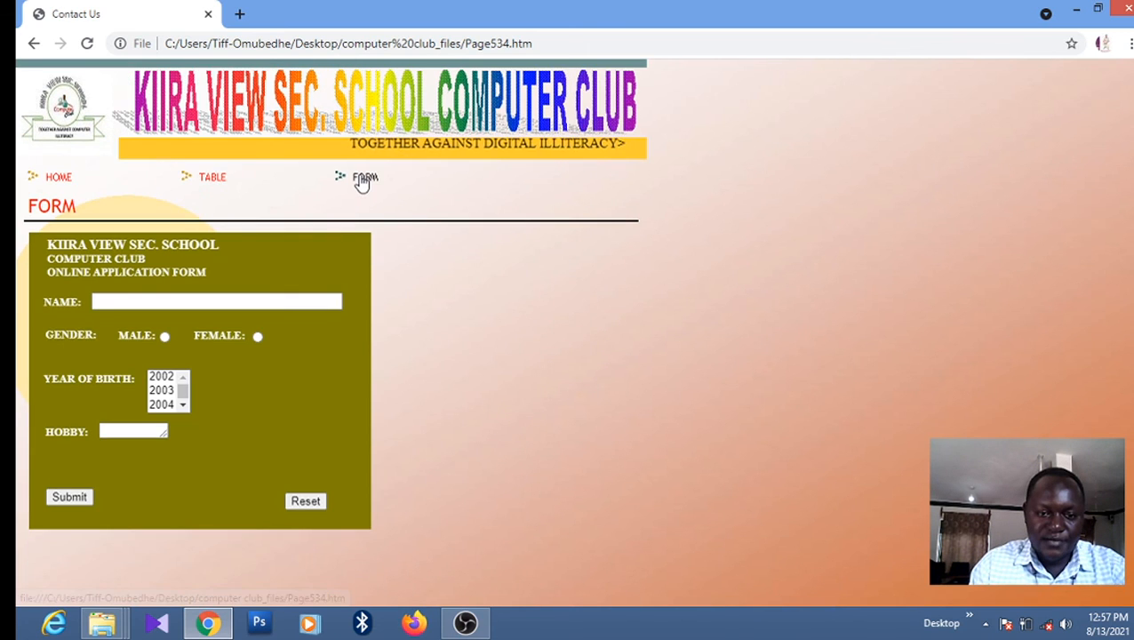
pyautogui.click(64, 179)
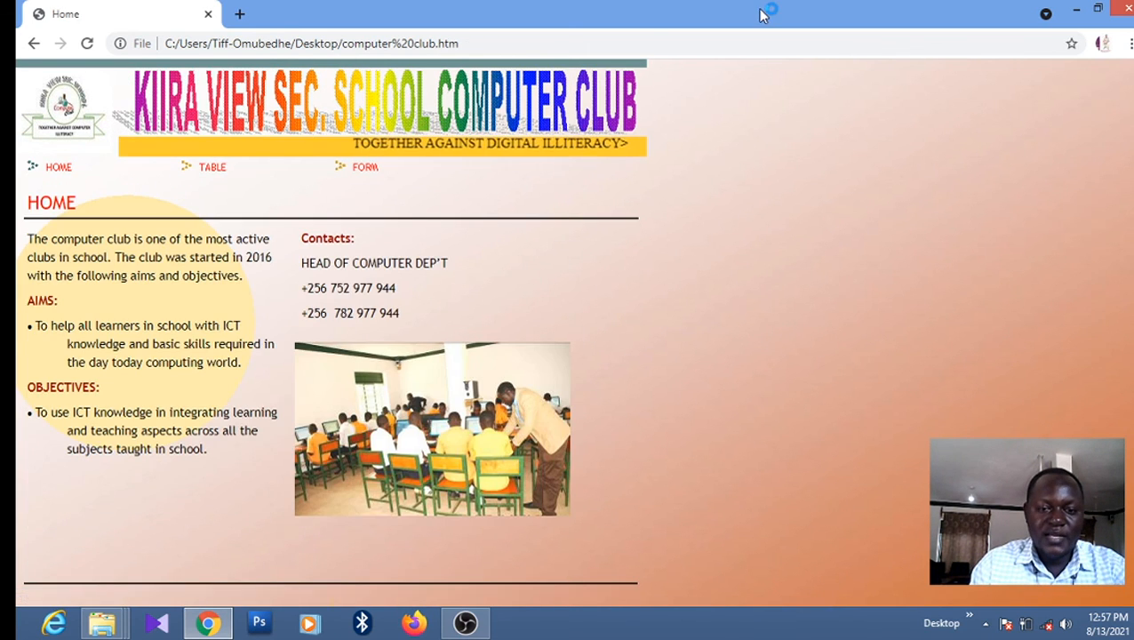
pyautogui.click(1126, 9)
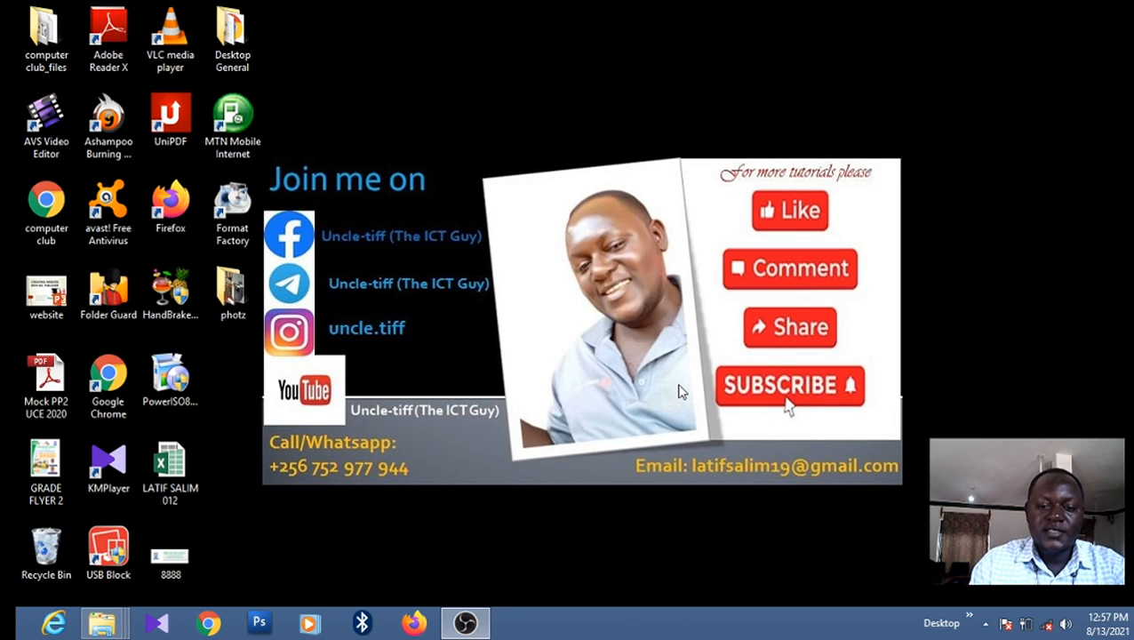